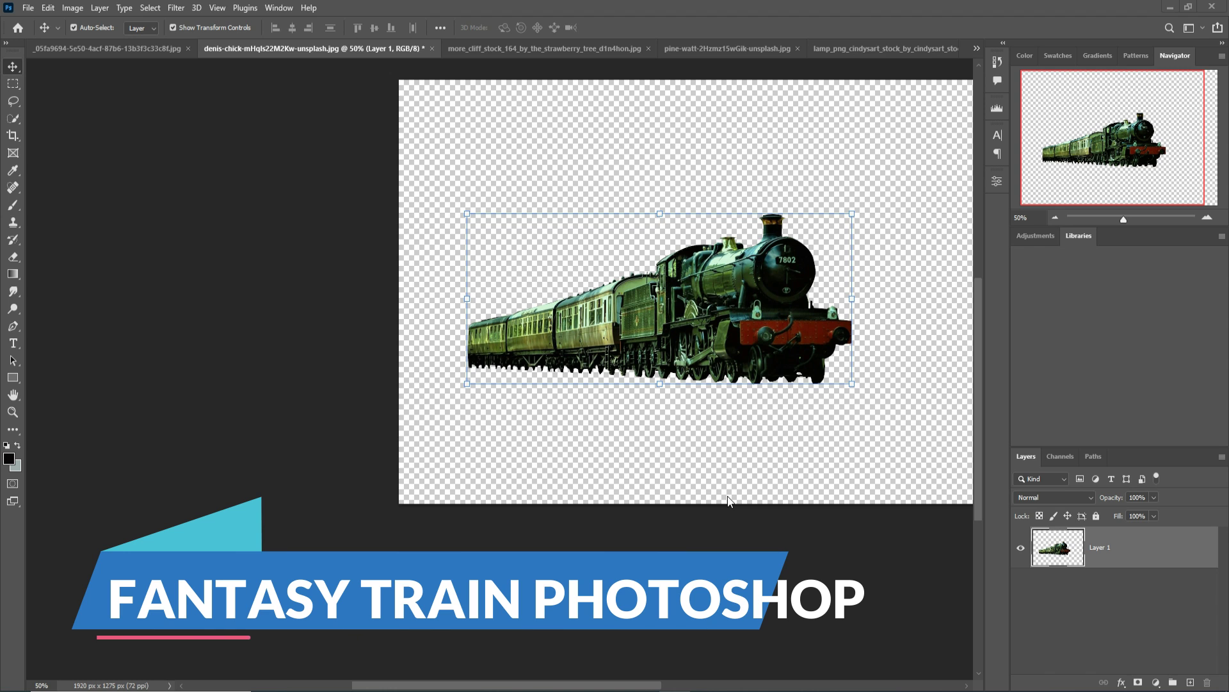
- Create a new blank document from the recent custom preset of 1280 x 720 px at 300 ppi
{"action": "left_click", "coordinate": [28, 9]}
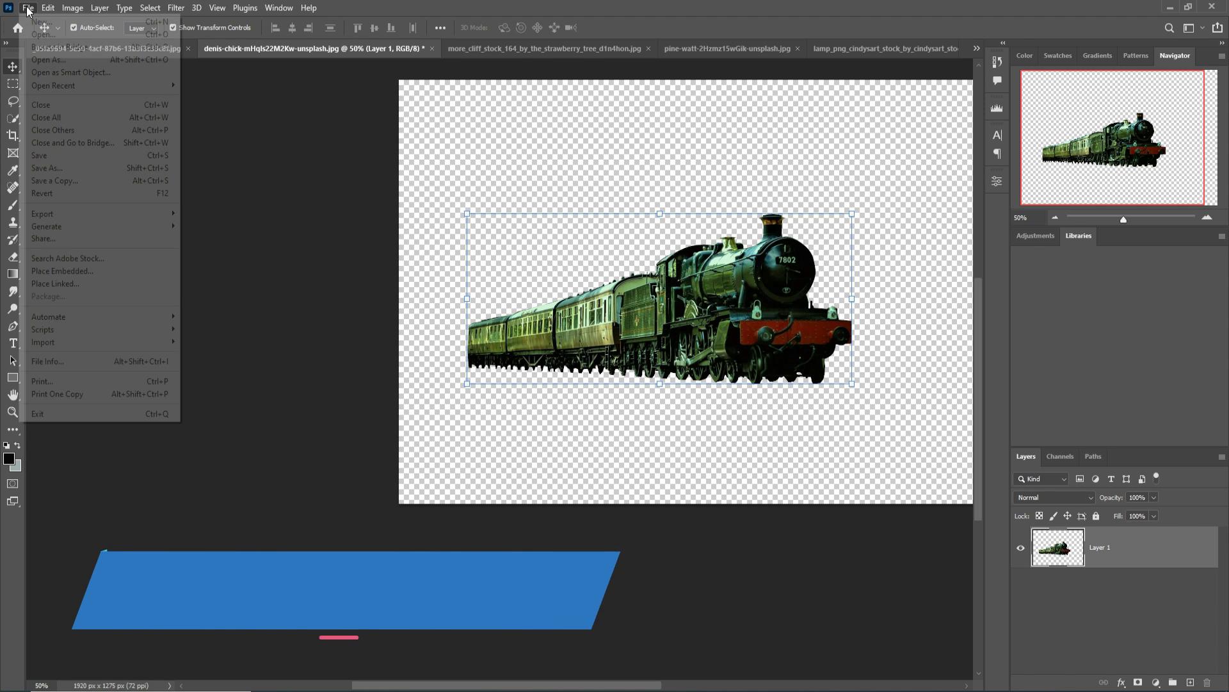
{"action": "left_click", "coordinate": [40, 22]}
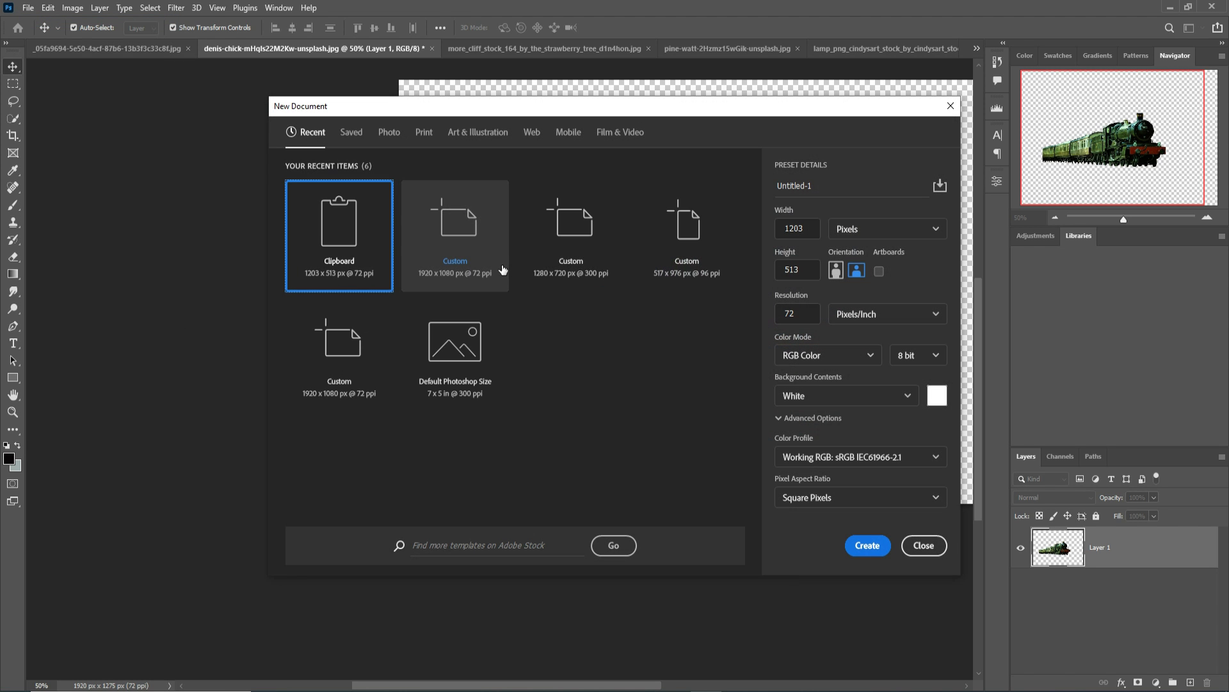
{"action": "double_click", "coordinate": [613, 256]}
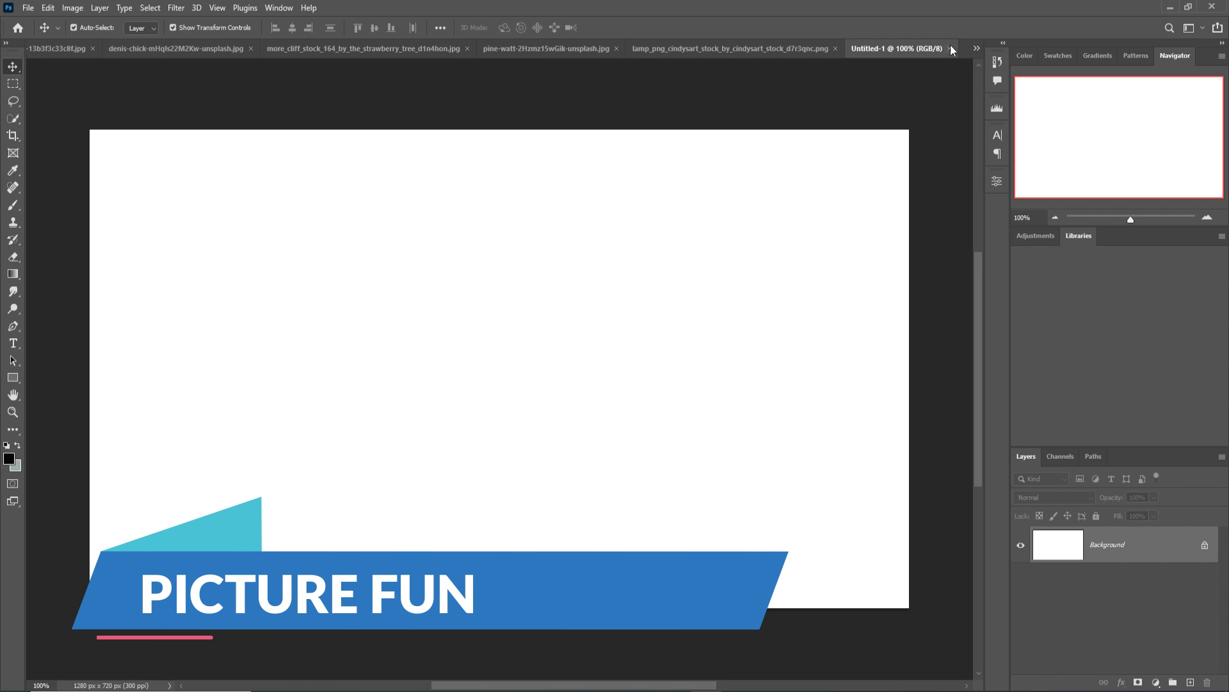
- Look through the open source images and bring up the cliff photo
{"action": "left_click", "coordinate": [977, 49]}
{"action": "left_click", "coordinate": [917, 59]}
{"action": "left_click", "coordinate": [977, 49]}
{"action": "left_click", "coordinate": [948, 68]}
{"action": "left_click", "coordinate": [977, 49]}
{"action": "left_click", "coordinate": [941, 83]}
{"action": "left_click", "coordinate": [976, 49]}
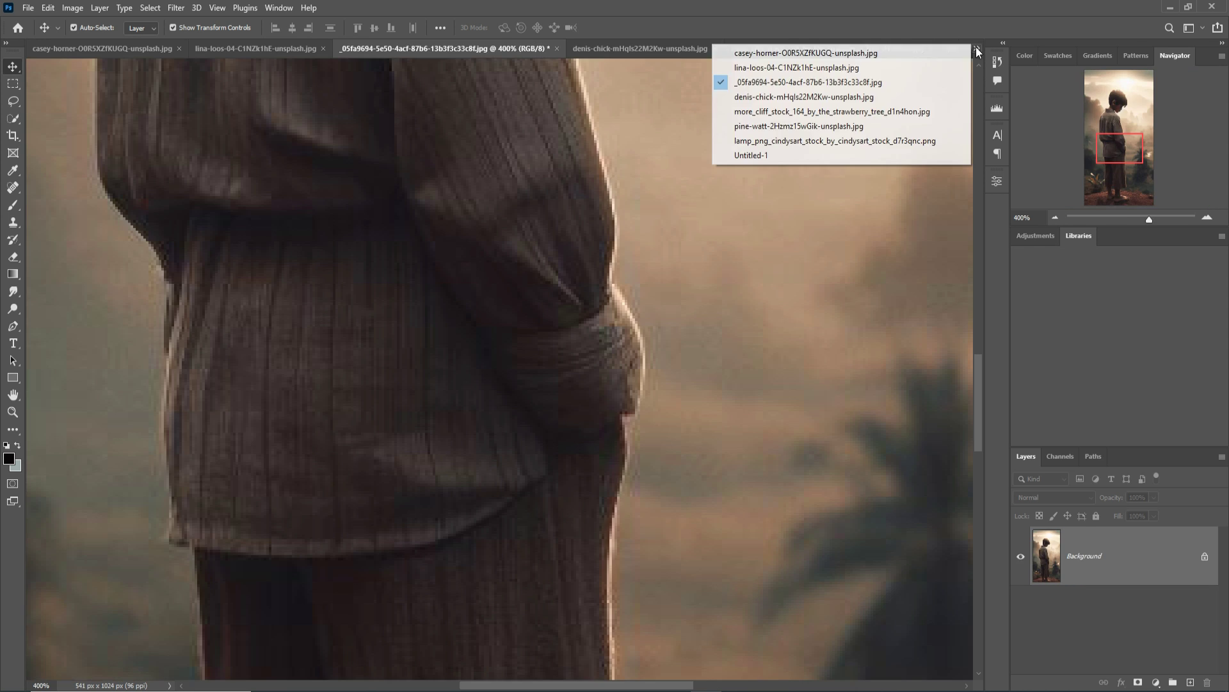
{"action": "left_click", "coordinate": [804, 97]}
{"action": "left_click", "coordinate": [977, 48]}
{"action": "left_click", "coordinate": [886, 112]}
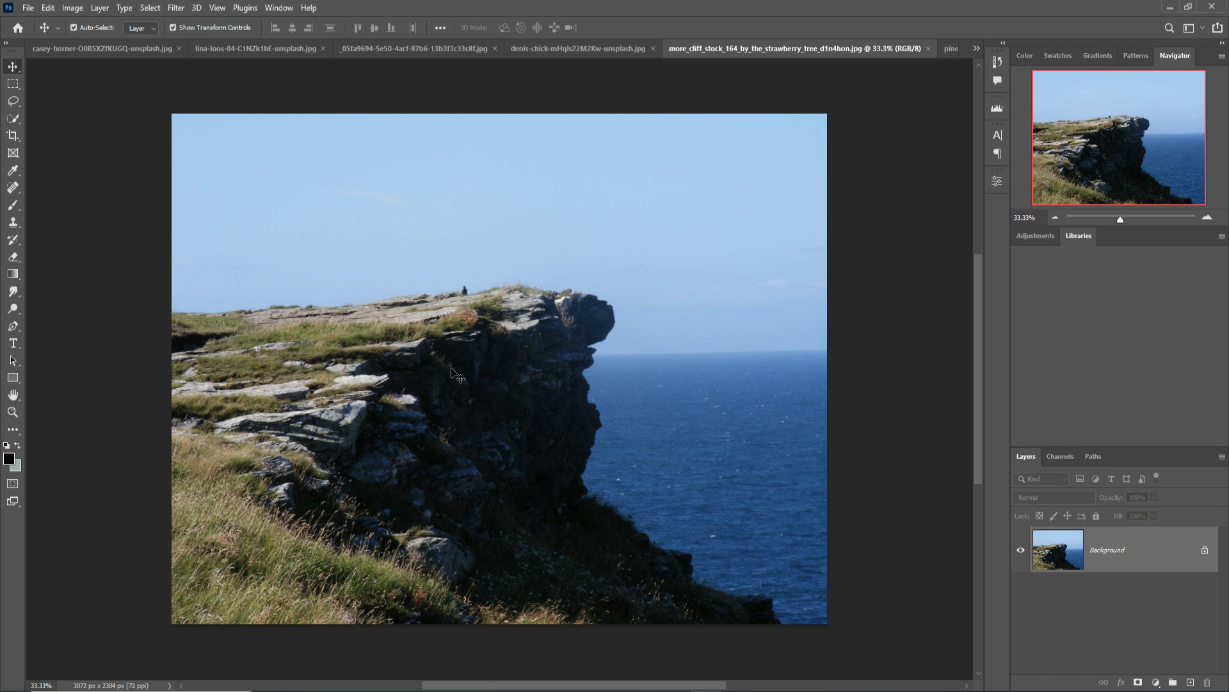
- Select the whole cliff, without sea and sky, using the Quick Selection tool
{"action": "left_click", "coordinate": [12, 125]}
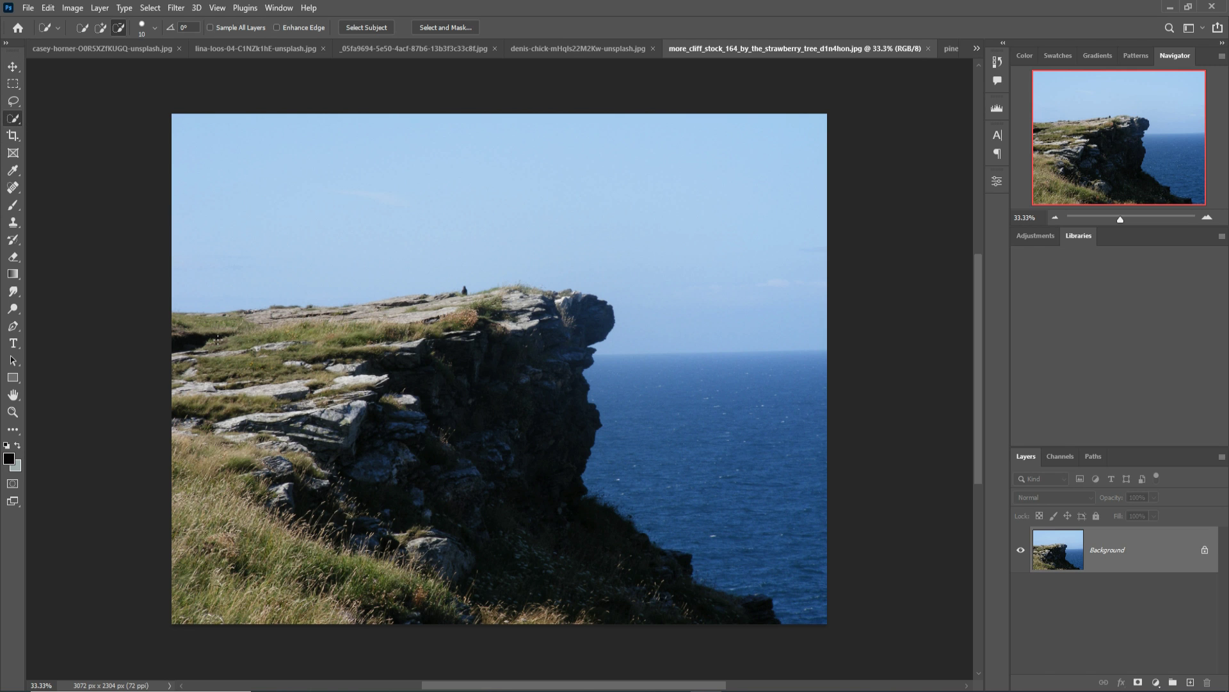
{"action": "mouse_move", "coordinate": [217, 340]}
{"action": "left_mouse_down"}
{"action": "mouse_move", "coordinate": [553, 411]}
{"action": "mouse_move", "coordinate": [214, 415]}
{"action": "mouse_move", "coordinate": [332, 578]}
{"action": "left_mouse_up"}
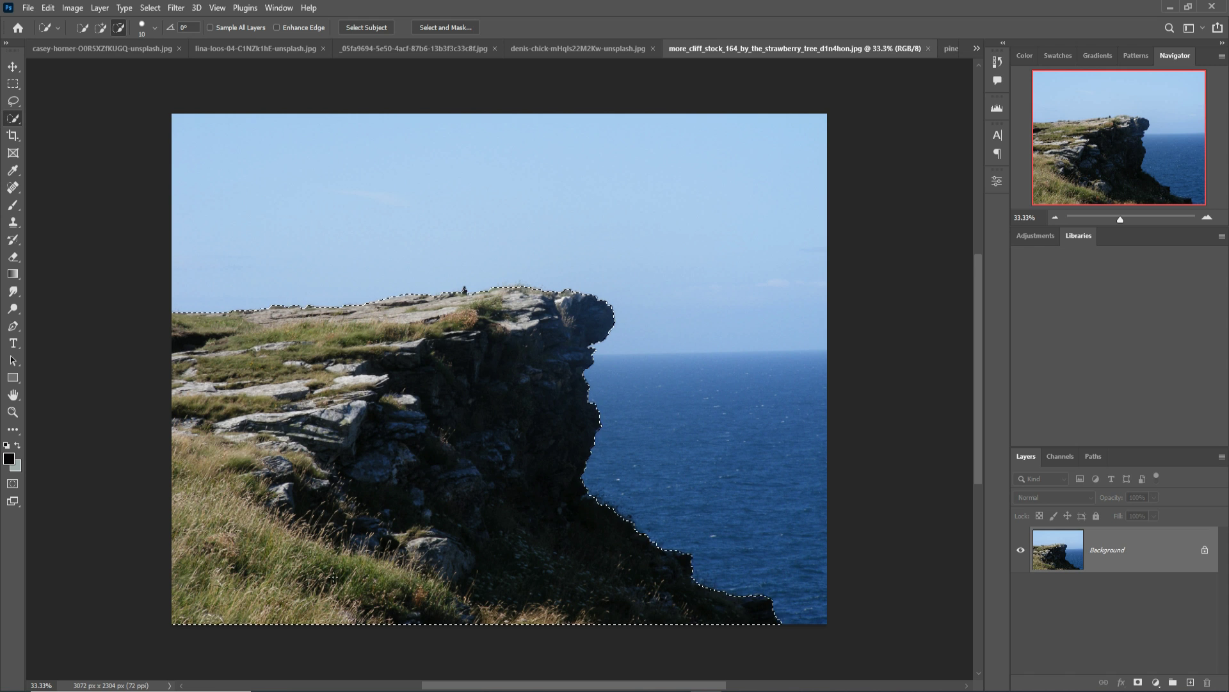
{"action": "key", "text": "v"}
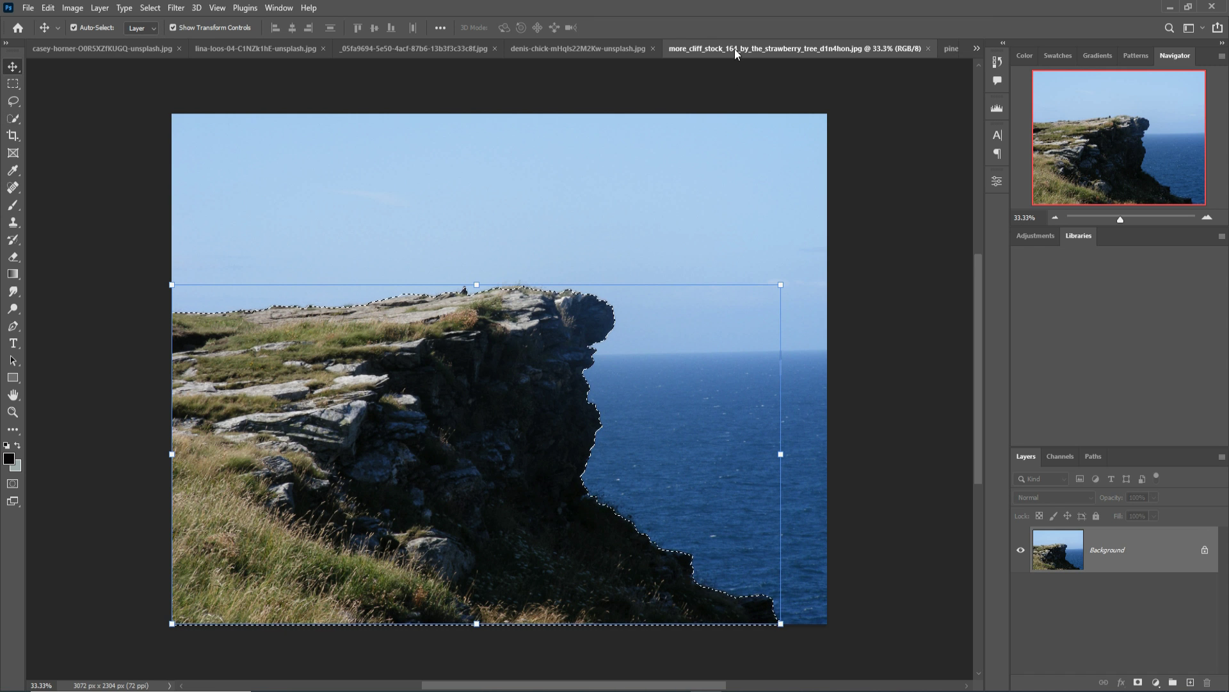
- Float the cliff photo in its own window, copy the selected cliff into Untitled-1, and minimize the cliff photo
{"action": "left_click_drag", "start_coordinate": [735, 49], "coordinate": [745, 95]}
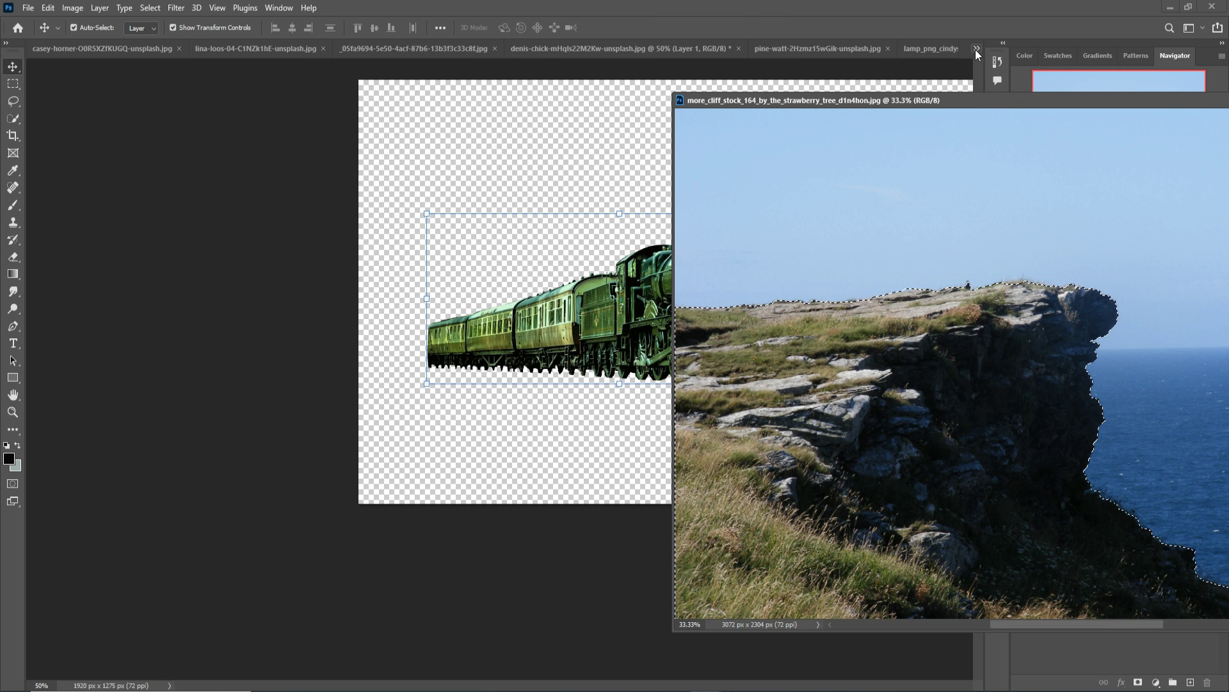
{"action": "left_click", "coordinate": [976, 49]}
{"action": "left_click", "coordinate": [839, 127]}
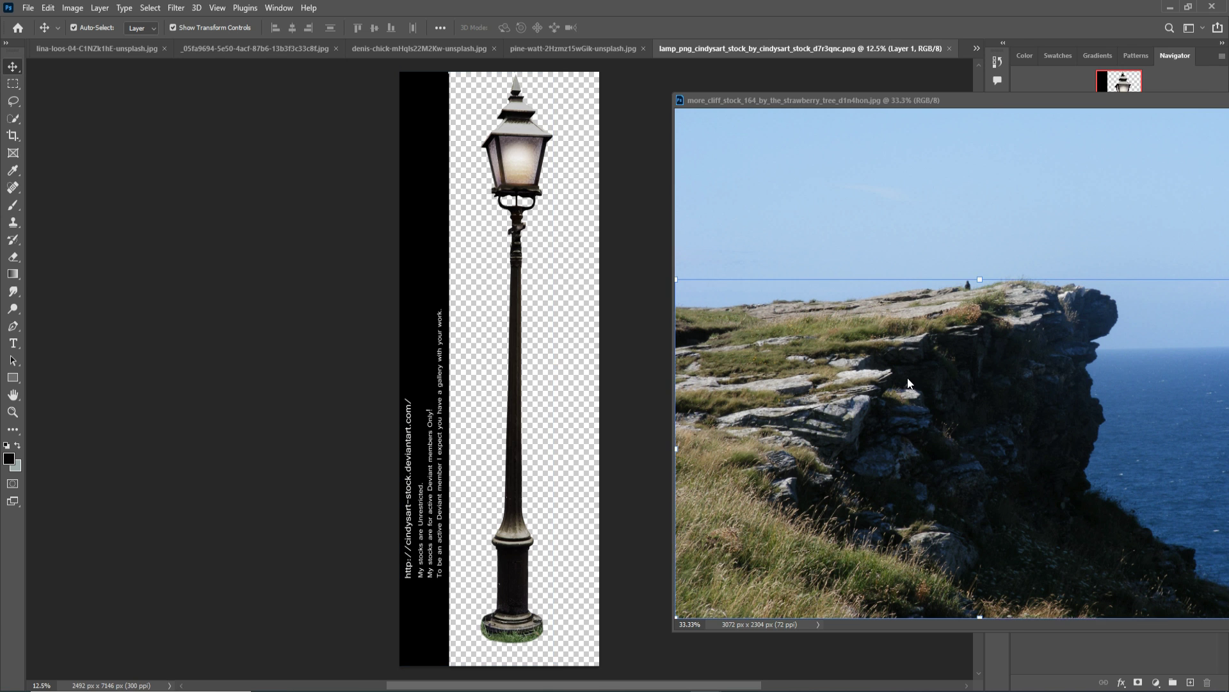
{"action": "left_click", "coordinate": [977, 49]}
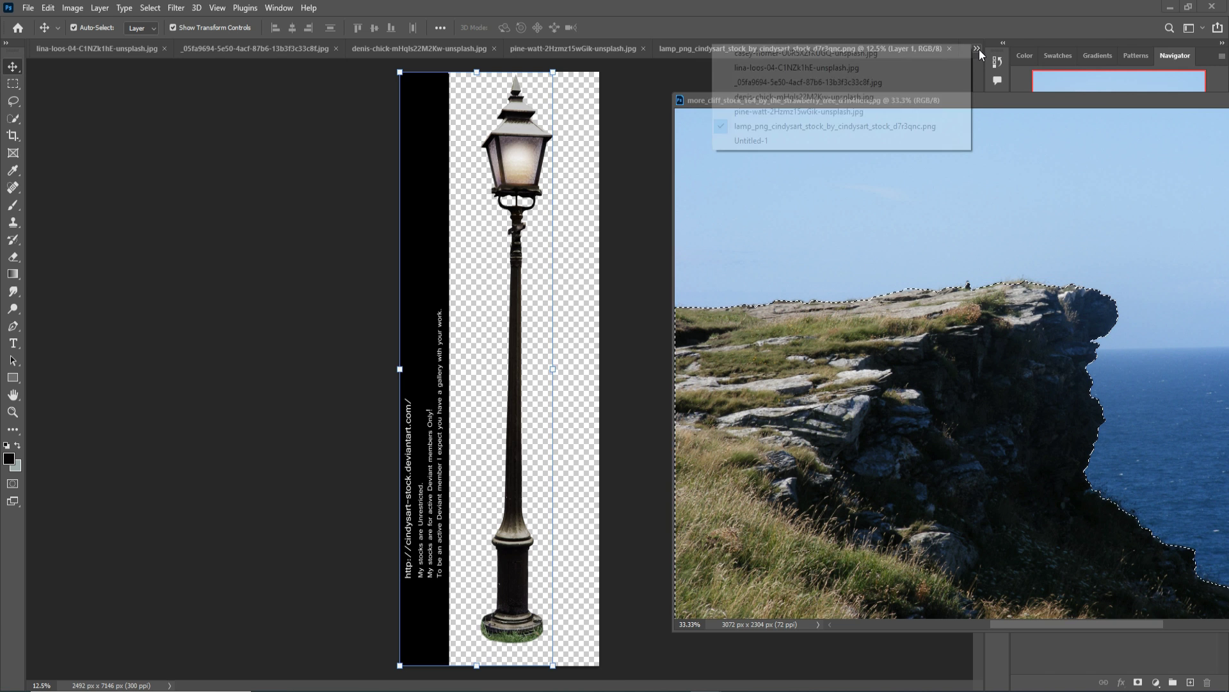
{"action": "left_click", "coordinate": [745, 140]}
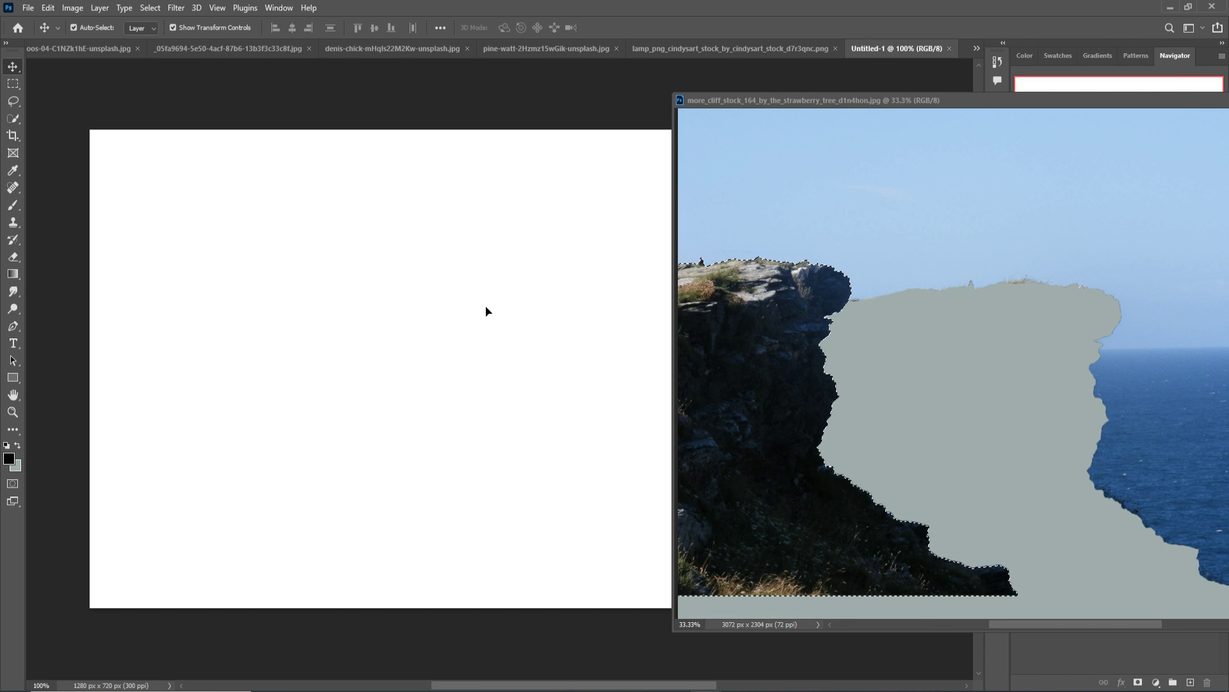
{"action": "left_click_drag", "start_coordinate": [486, 307], "coordinate": [488, 307]}
{"action": "left_click_drag", "start_coordinate": [1085, 103], "coordinate": [559, 274]}
{"action": "left_click", "coordinate": [800, 271]}
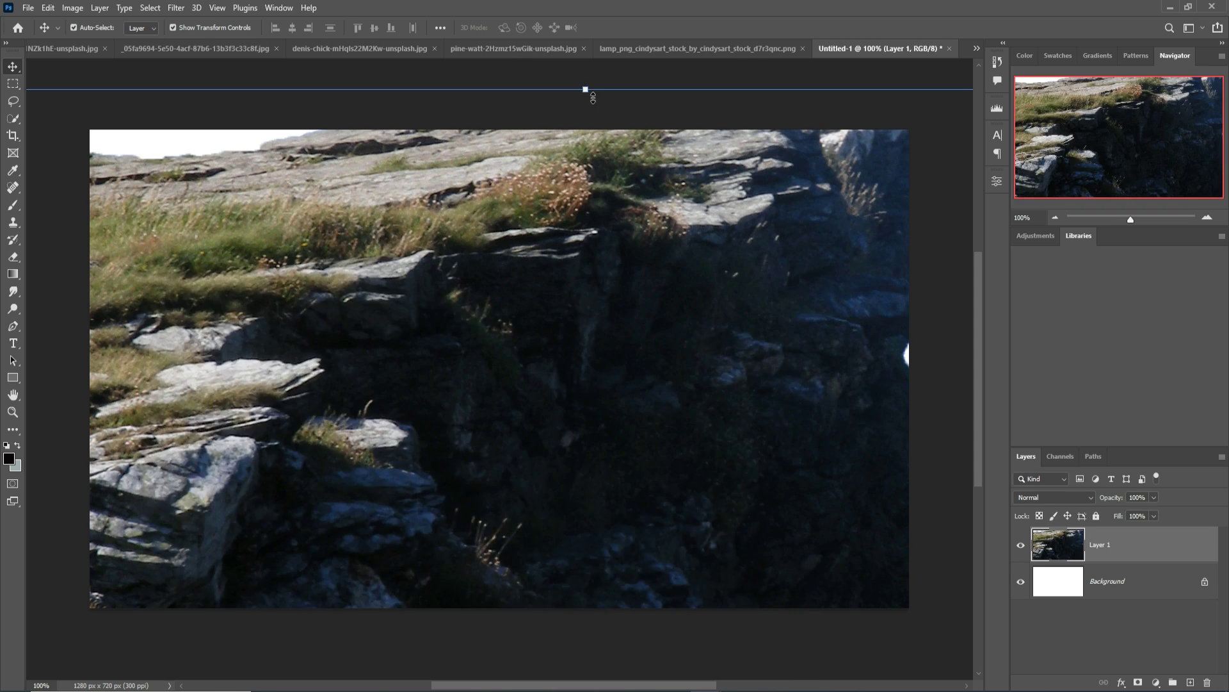
- Scale down the cliff layer and place it in the canvas's lower-left corner
{"action": "left_click_drag", "start_coordinate": [585, 90], "coordinate": [586, 562]}
{"action": "left_click_drag", "start_coordinate": [570, 569], "coordinate": [210, 557]}
{"action": "left_click_drag", "start_coordinate": [203, 564], "coordinate": [265, 489]}
{"action": "left_click_drag", "start_coordinate": [261, 496], "coordinate": [246, 416]}
{"action": "left_click", "coordinate": [634, 27]}
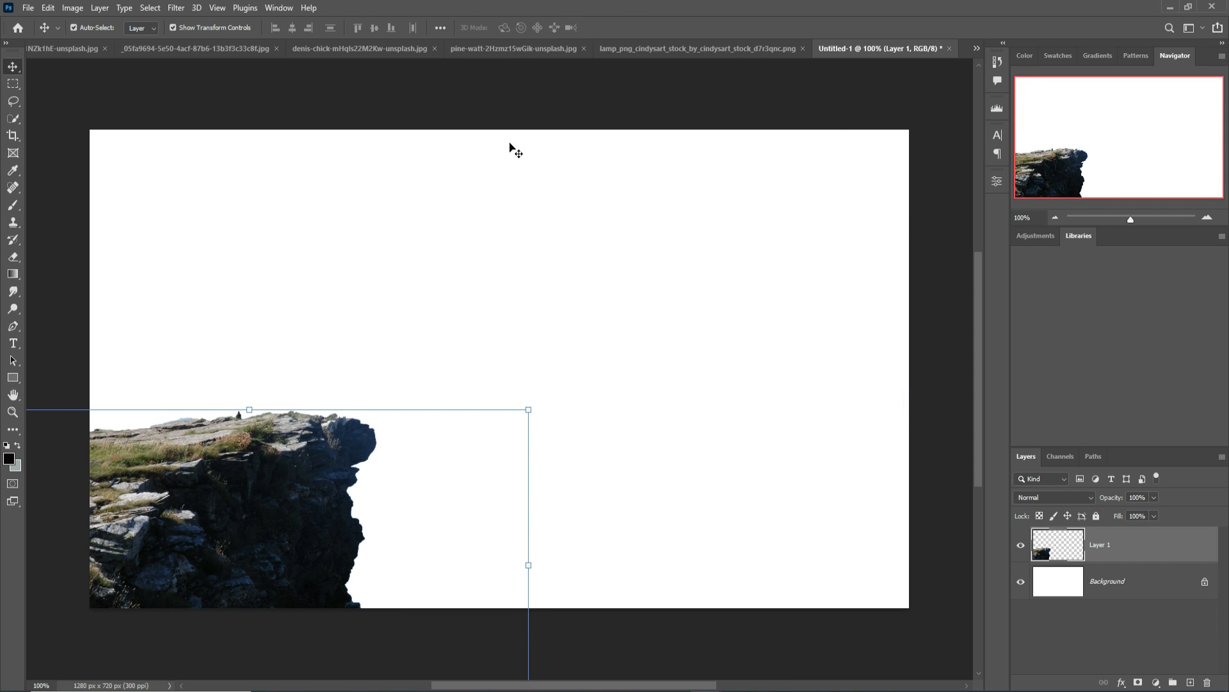
- Float the cut-out train image in its own window and copy the train into Untitled-1 as a new layer
{"action": "left_click", "coordinate": [528, 49]}
{"action": "left_click", "coordinate": [394, 48]}
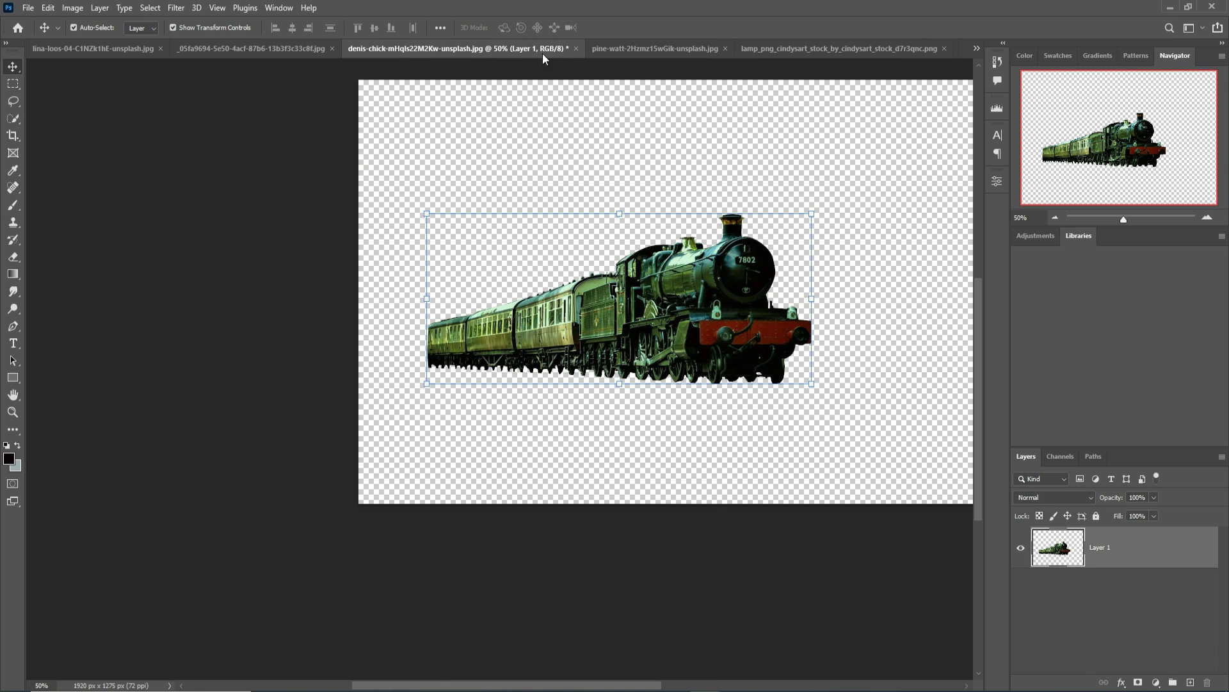
{"action": "left_click_drag", "start_coordinate": [458, 48], "coordinate": [716, 96]}
{"action": "left_click", "coordinate": [884, 49]}
{"action": "left_click_drag", "start_coordinate": [826, 309], "coordinate": [294, 314]}
{"action": "left_click", "coordinate": [1128, 192]}
{"action": "left_click", "coordinate": [1169, 98]}
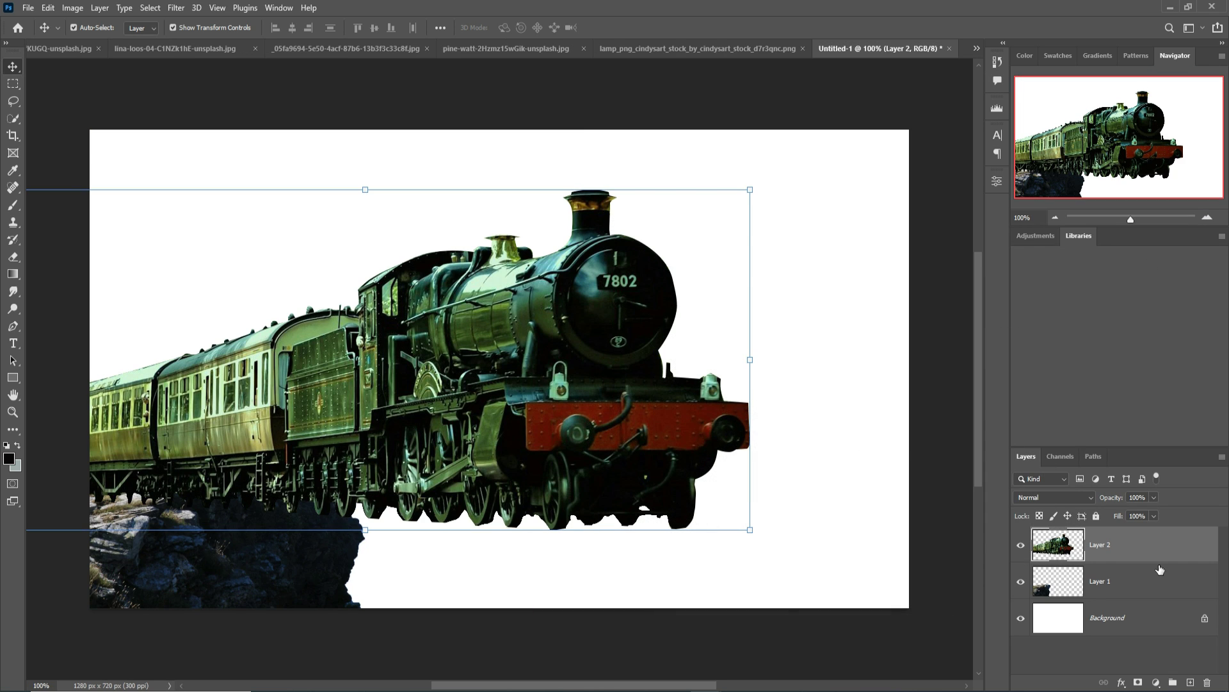
- Move the train layer below the cliff layer, shrink it and position it running off the cliff edge
{"action": "left_click_drag", "start_coordinate": [1169, 597], "coordinate": [1169, 593]}
{"action": "left_click_drag", "start_coordinate": [750, 190], "coordinate": [608, 252]}
{"action": "left_click_drag", "start_coordinate": [493, 392], "coordinate": [741, 319]}
{"action": "left_click_drag", "start_coordinate": [856, 179], "coordinate": [831, 190]}
{"action": "left_click_drag", "start_coordinate": [841, 187], "coordinate": [832, 169]}
{"action": "key", "text": "Return"}
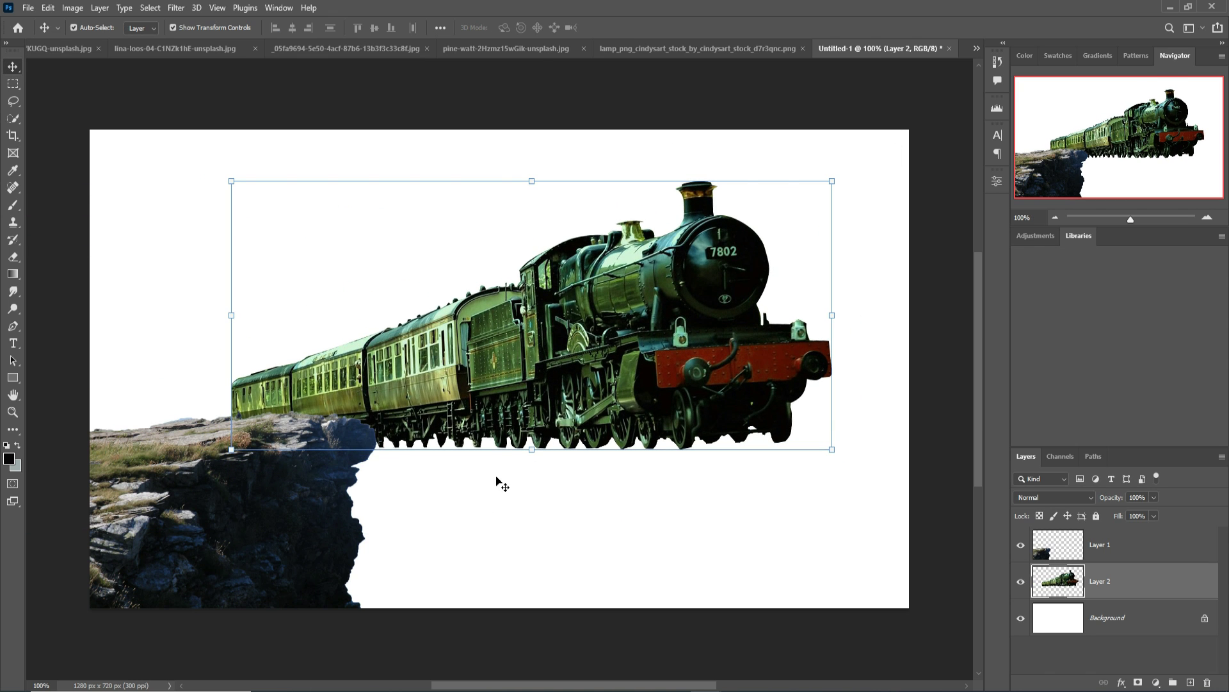
- Float the misty pine forest photo in its own window, copy it into Untitled-1, and minimize the photo
{"action": "left_click", "coordinate": [659, 48]}
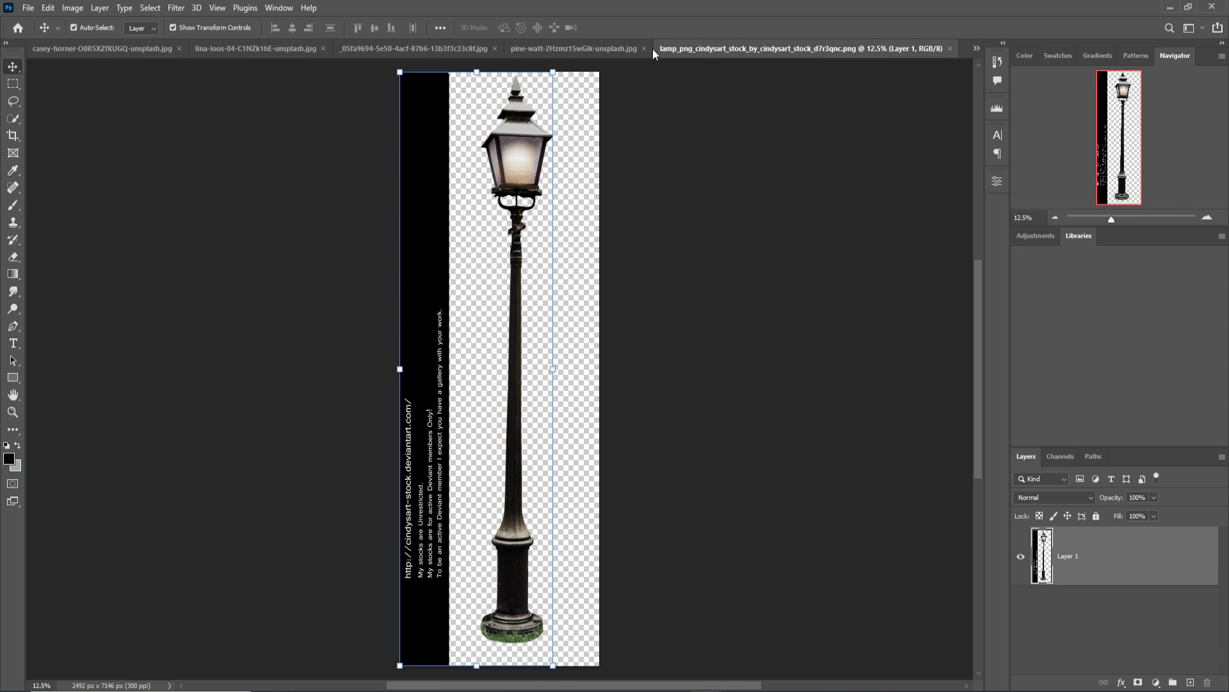
{"action": "left_click", "coordinate": [541, 51]}
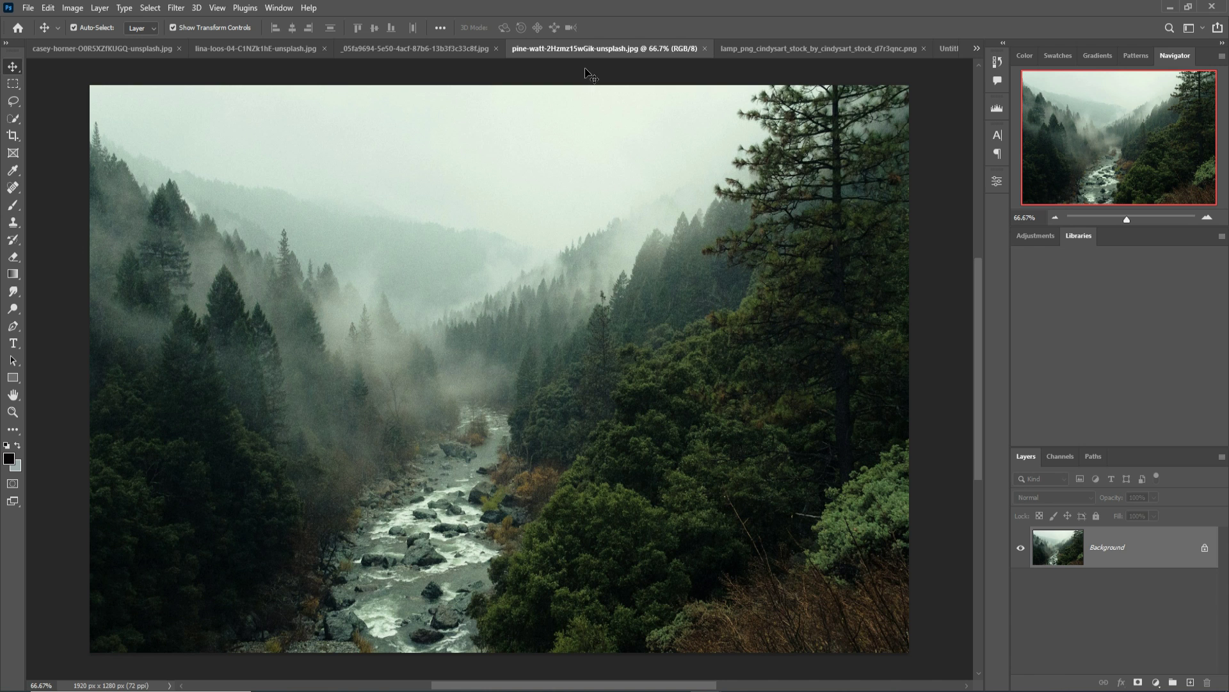
{"action": "left_click_drag", "start_coordinate": [585, 68], "coordinate": [594, 87]}
{"action": "left_click", "coordinate": [858, 47]}
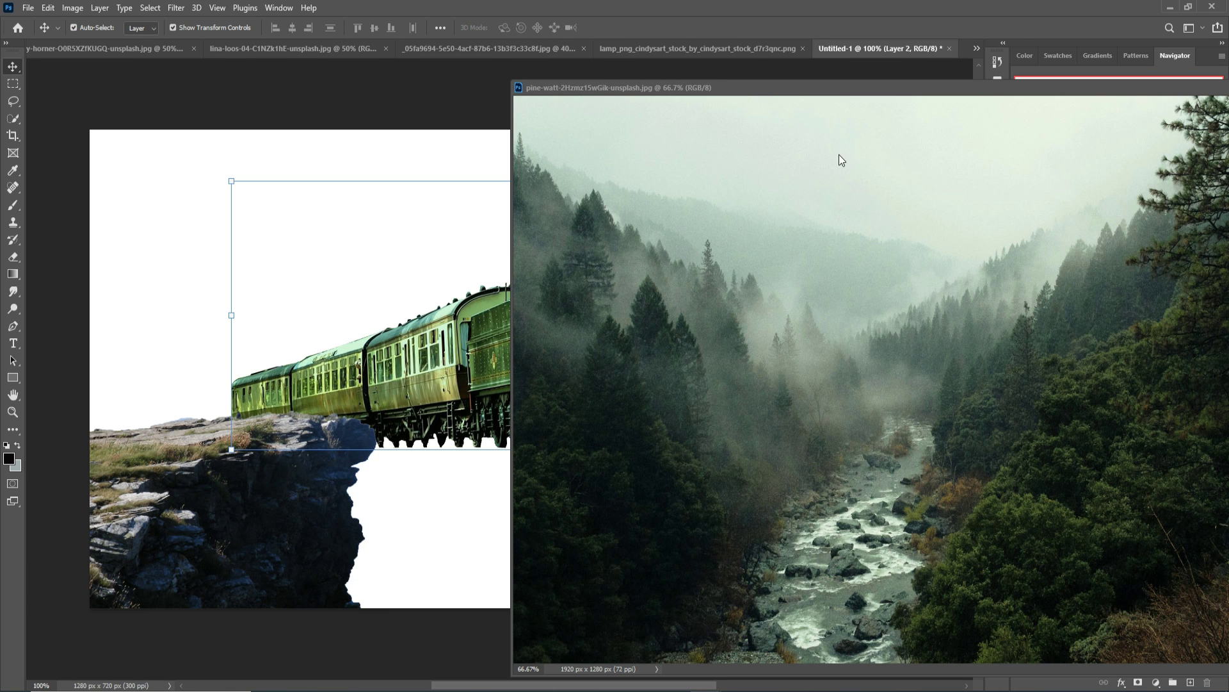
{"action": "left_click_drag", "start_coordinate": [794, 87], "coordinate": [827, 110]}
{"action": "left_click_drag", "start_coordinate": [776, 450], "coordinate": [467, 471]}
{"action": "left_click_drag", "start_coordinate": [1143, 112], "coordinate": [672, 224]}
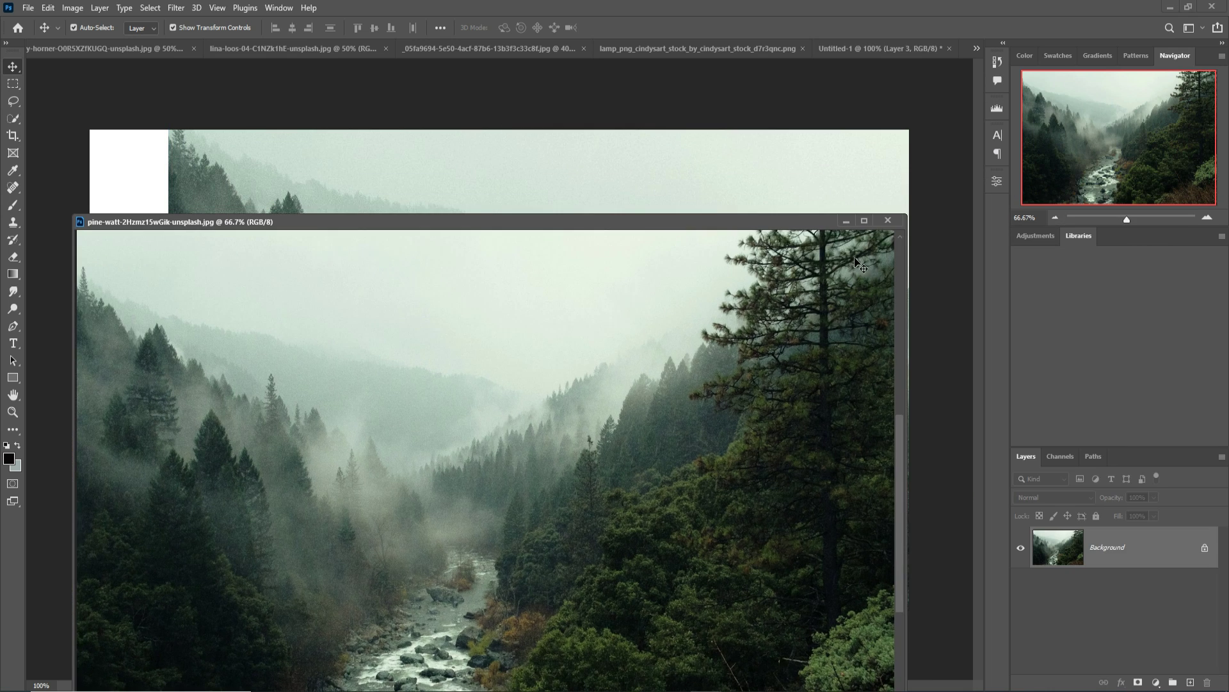
{"action": "left_click", "coordinate": [845, 220]}
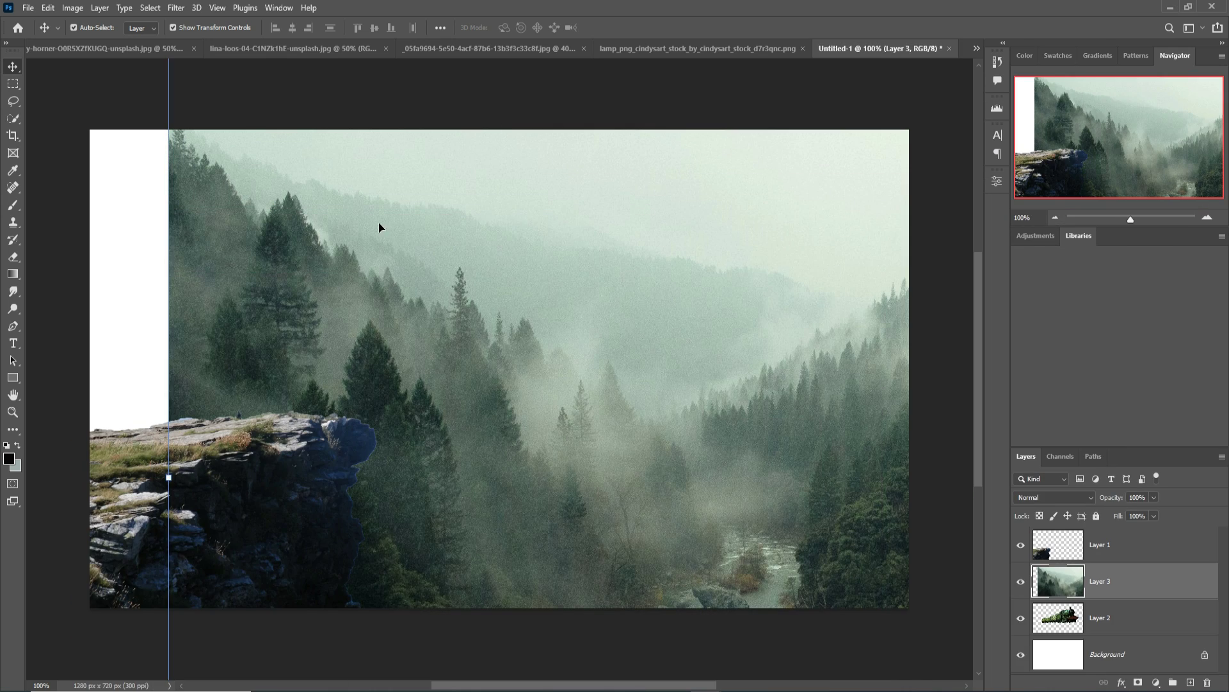
- Flip the forest layer horizontally
{"action": "left_click", "coordinate": [48, 8]}
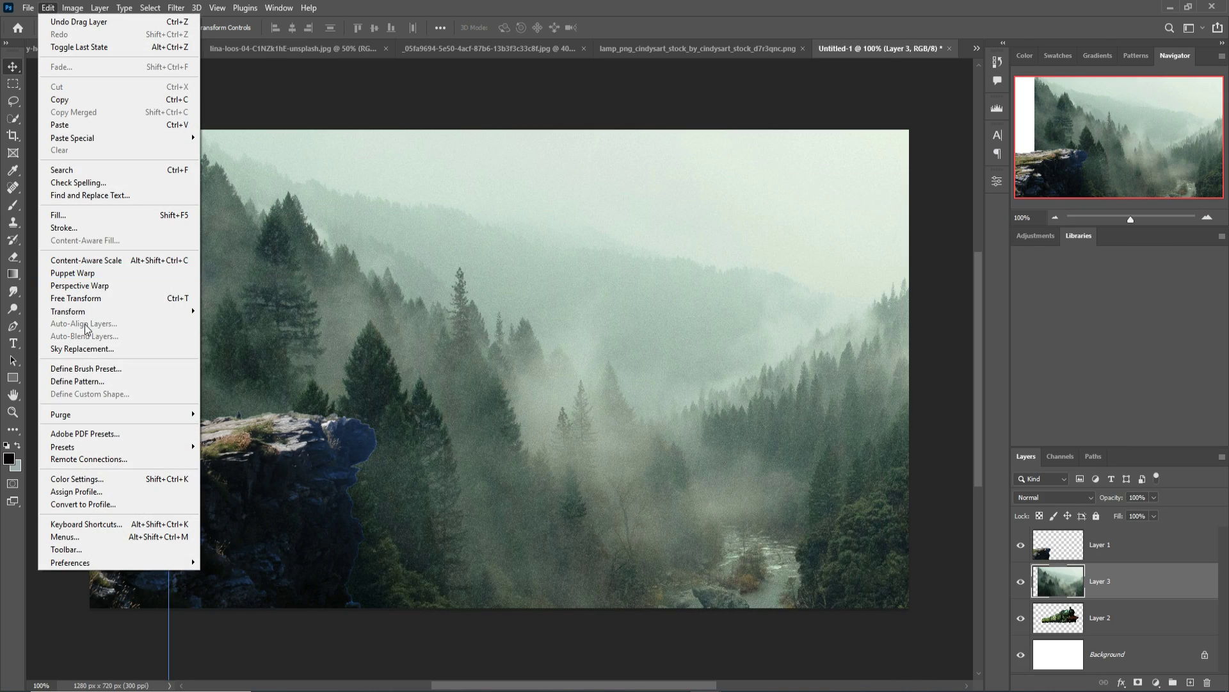
{"action": "mouse_move", "coordinate": [87, 314]}
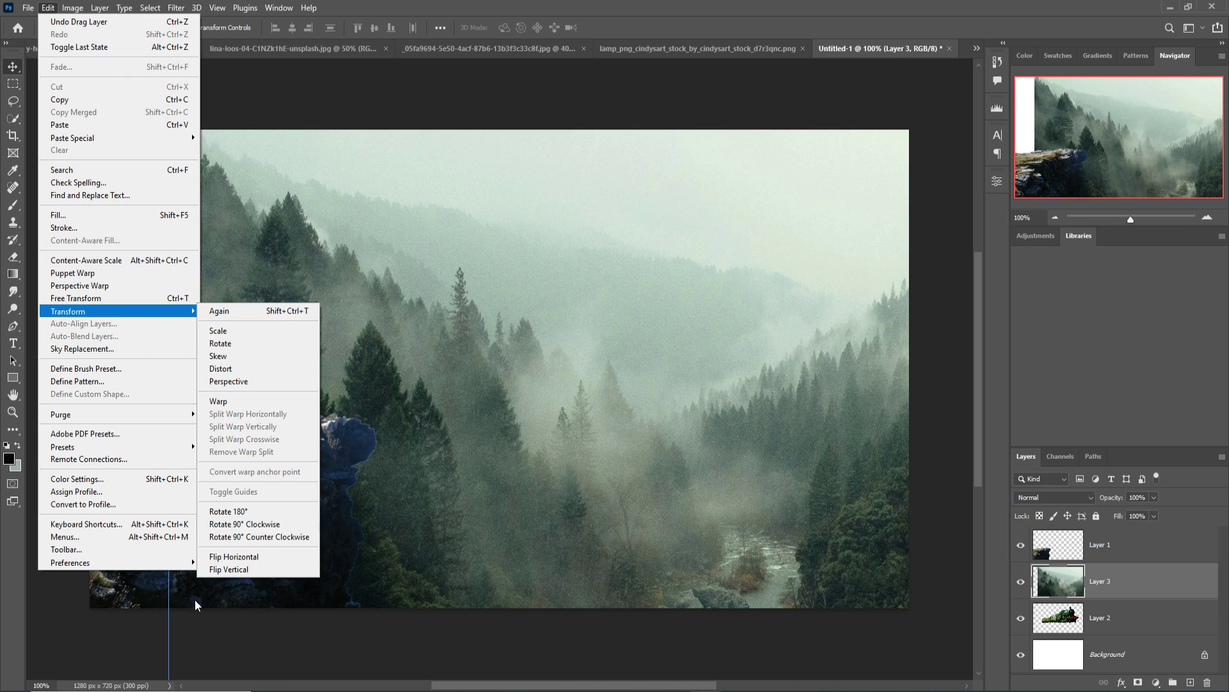
{"action": "left_click", "coordinate": [221, 556]}
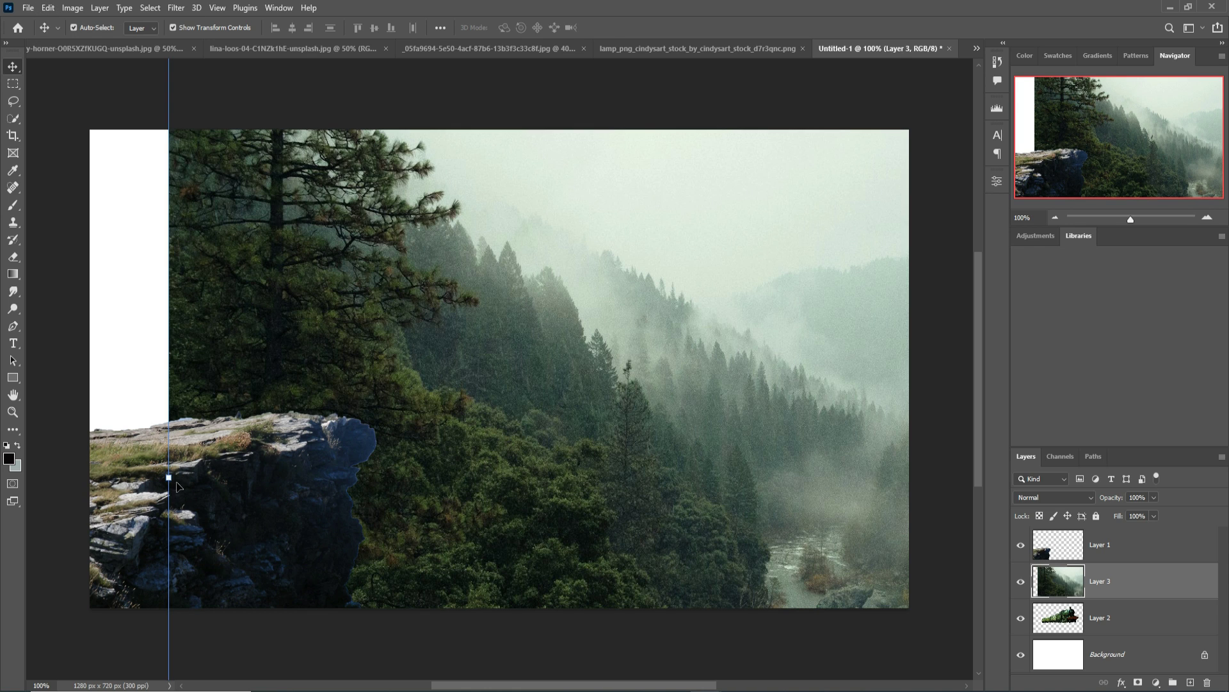
- Shrink the forest layer, stretch it across the lower part of the canvas, and move it below the train layer
{"action": "left_click_drag", "start_coordinate": [171, 480], "coordinate": [728, 461]}
{"action": "left_click_drag", "start_coordinate": [841, 452], "coordinate": [50, 484]}
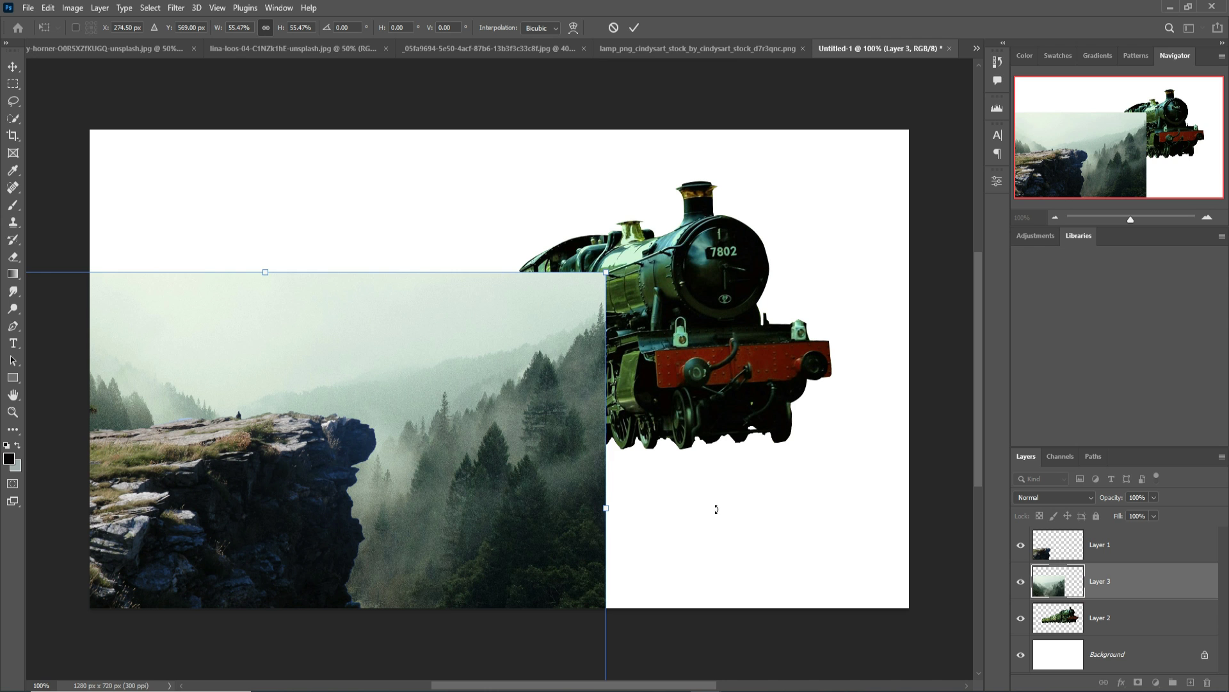
{"action": "left_click_drag", "start_coordinate": [619, 517], "coordinate": [909, 517]}
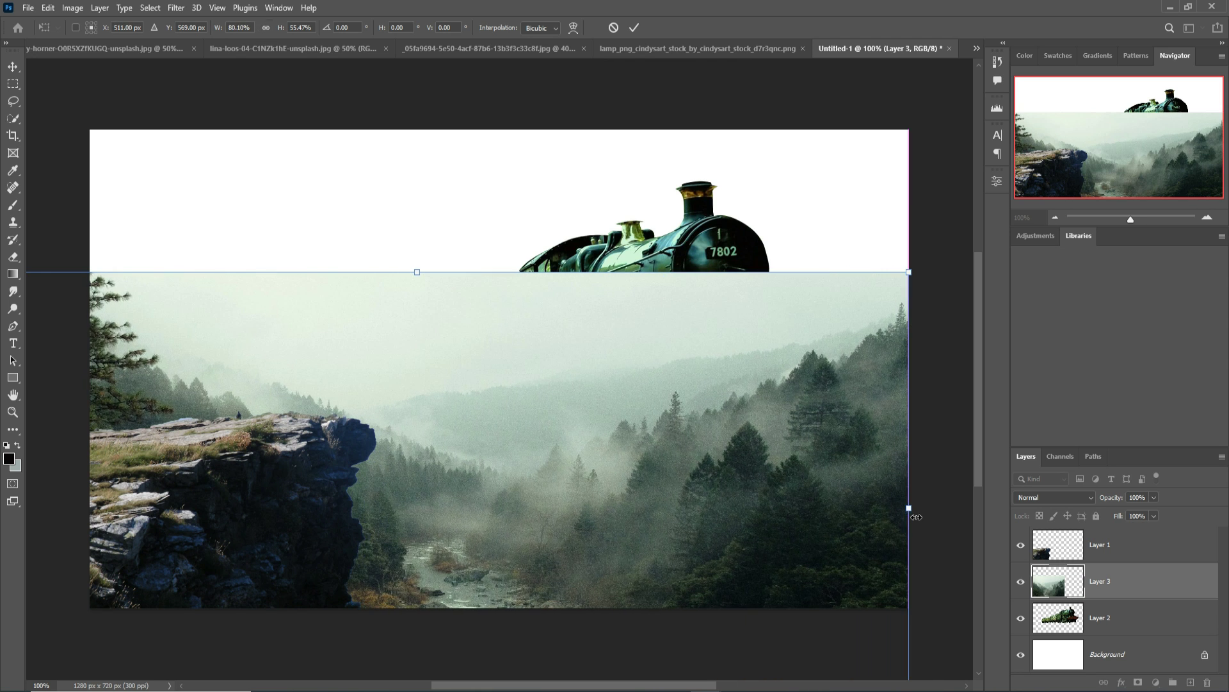
{"action": "key", "text": "ctrl+minus"}
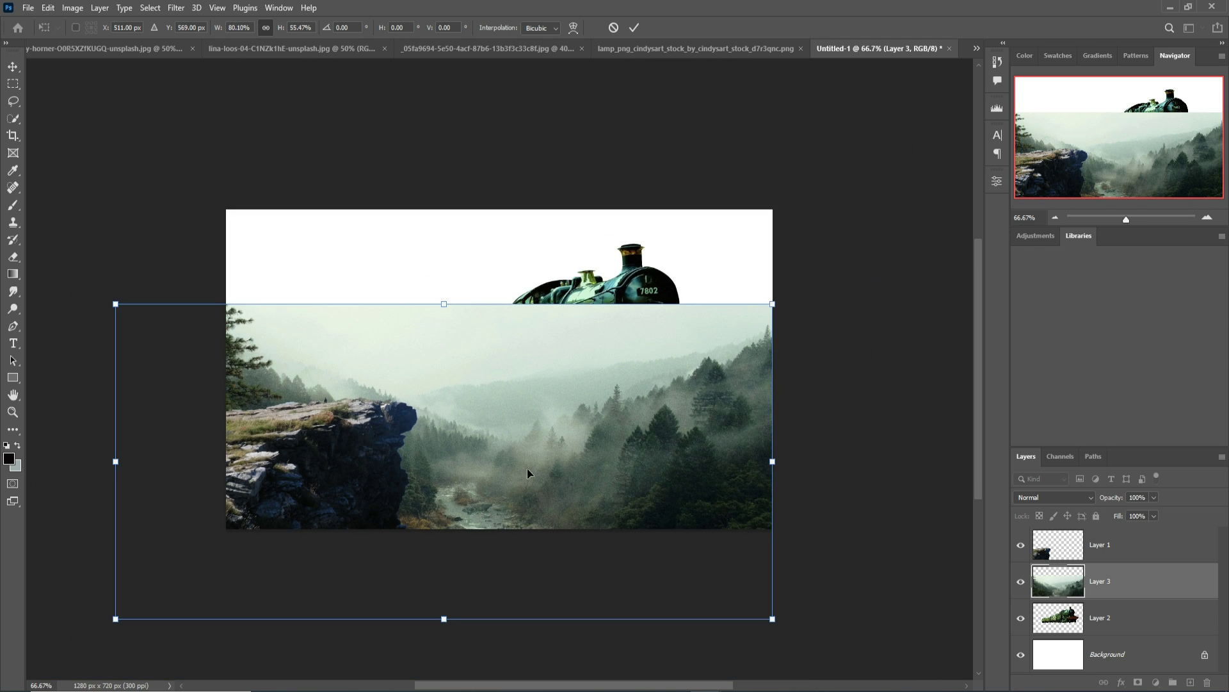
{"action": "left_click_drag", "start_coordinate": [122, 469], "coordinate": [248, 504]}
{"action": "left_click", "coordinate": [634, 27]}
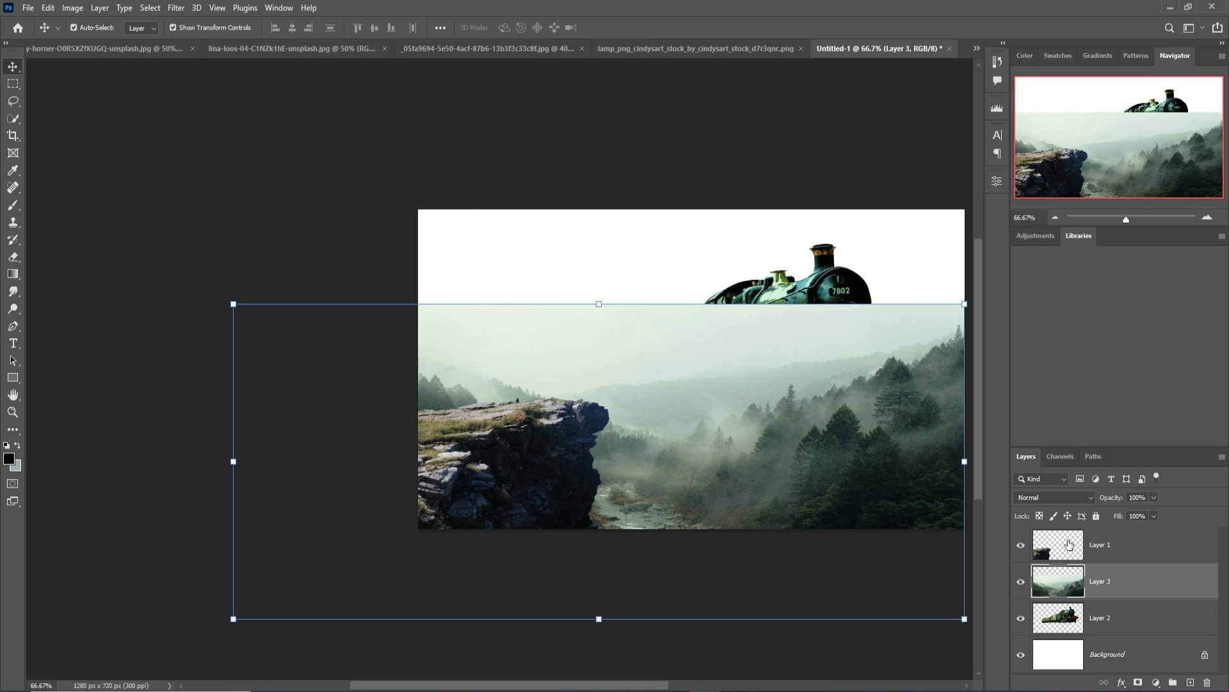
{"action": "left_click_drag", "start_coordinate": [1174, 586], "coordinate": [1171, 642]}
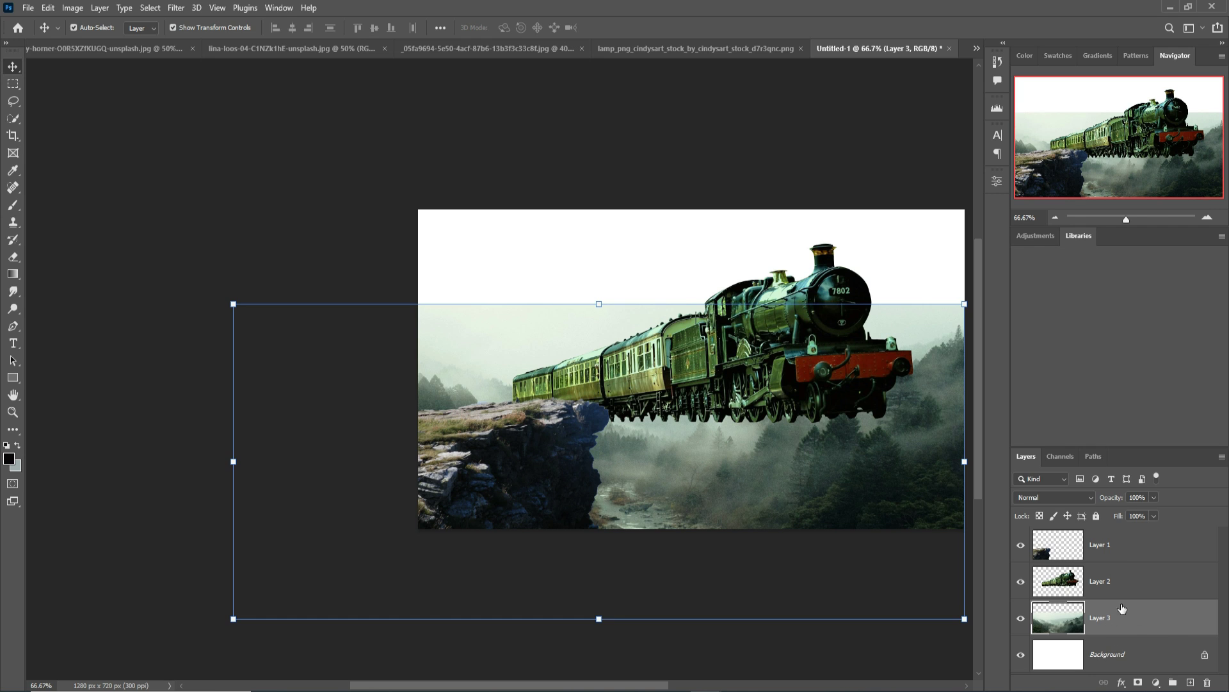
- Apply a Gaussian Blur with a 5.0 pixel radius to the forest layer
{"action": "left_click", "coordinate": [176, 8]}
{"action": "mouse_move", "coordinate": [211, 178]}
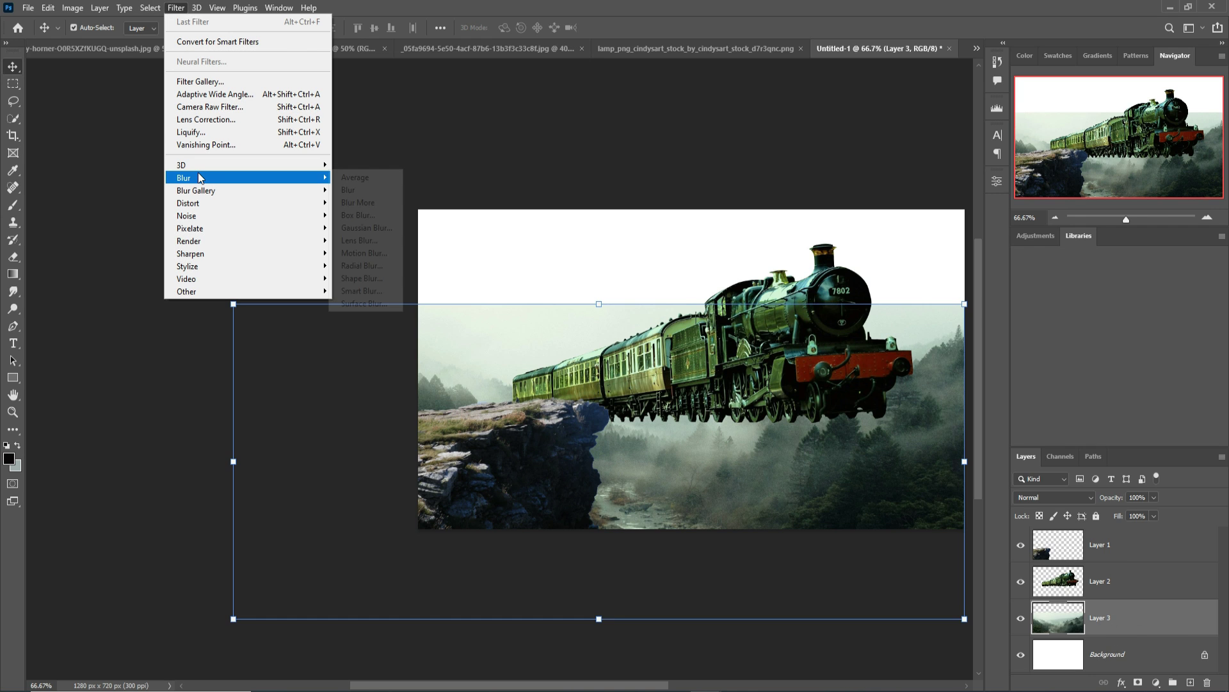
{"action": "left_click", "coordinate": [365, 227]}
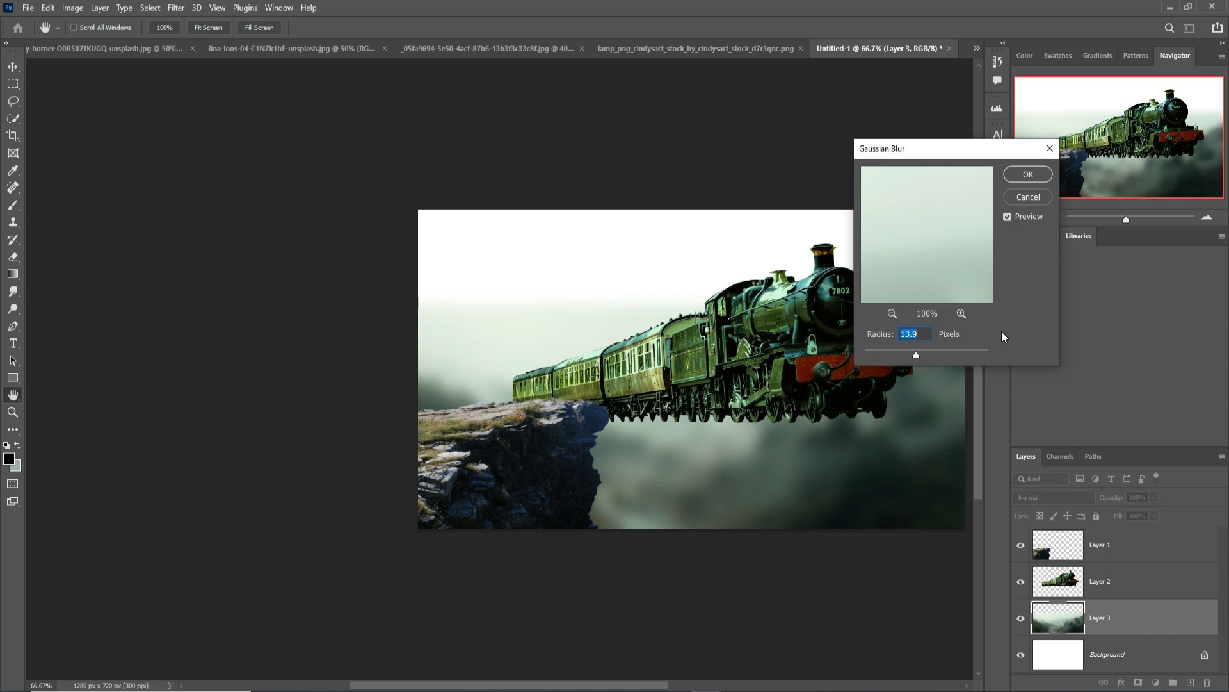
{"action": "left_click_drag", "start_coordinate": [911, 356], "coordinate": [897, 356]}
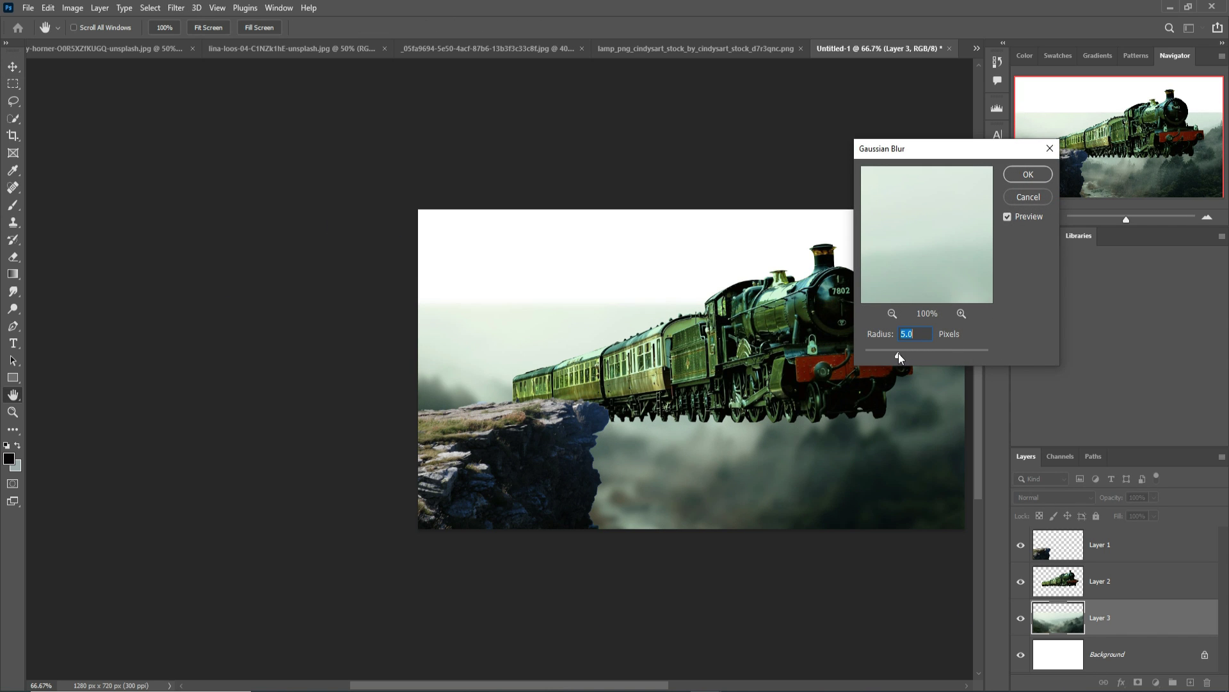
{"action": "left_click", "coordinate": [1027, 175]}
- Open the cliff layer in the Camera Raw Filter and strongly reduce the saturation of its blues
{"action": "key", "text": "v"}
{"action": "left_click", "coordinate": [520, 458]}
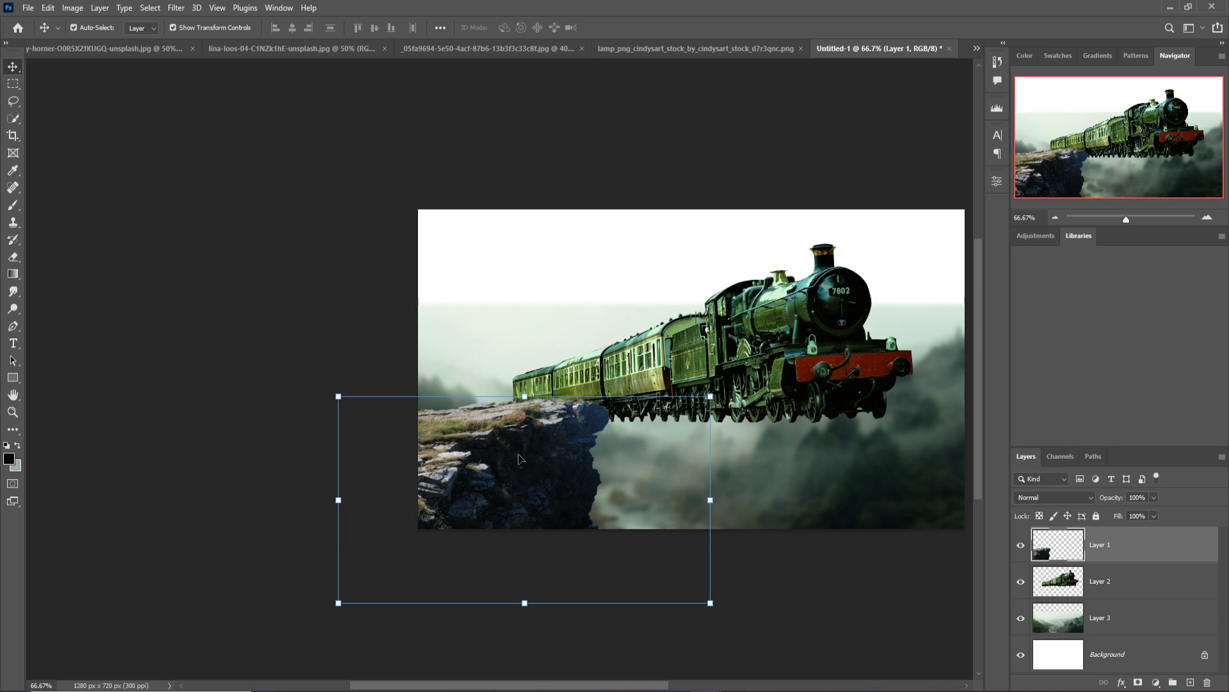
{"action": "left_click", "coordinate": [176, 9]}
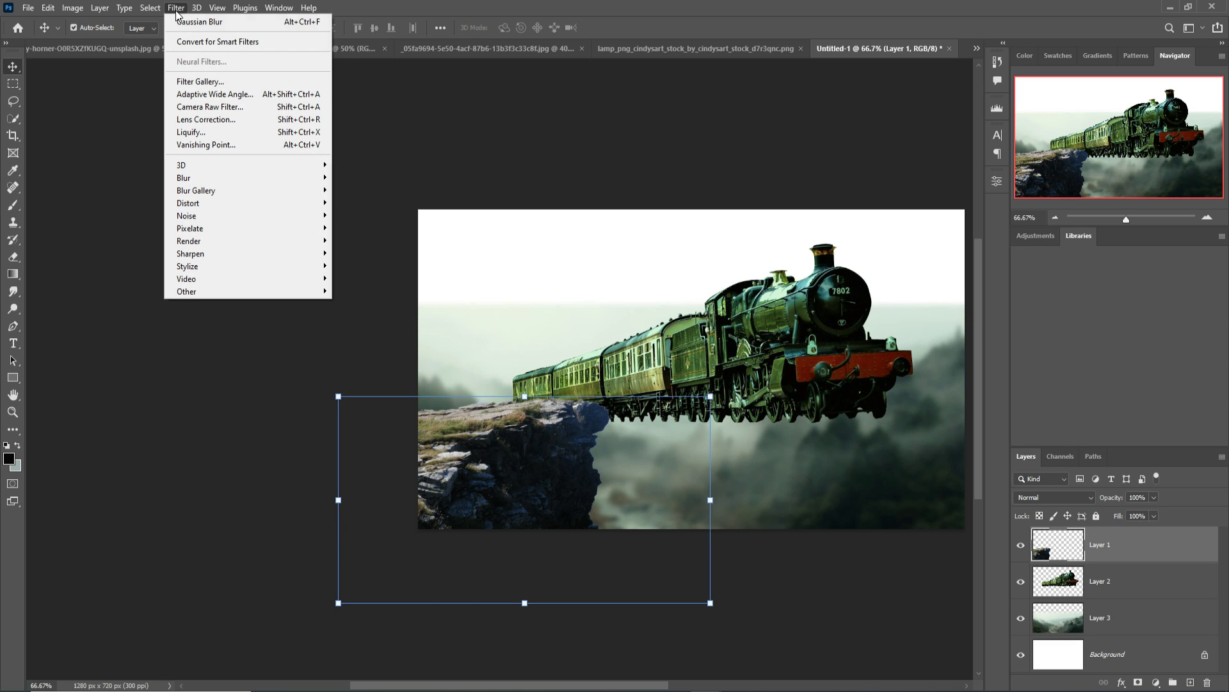
{"action": "left_click", "coordinate": [206, 107]}
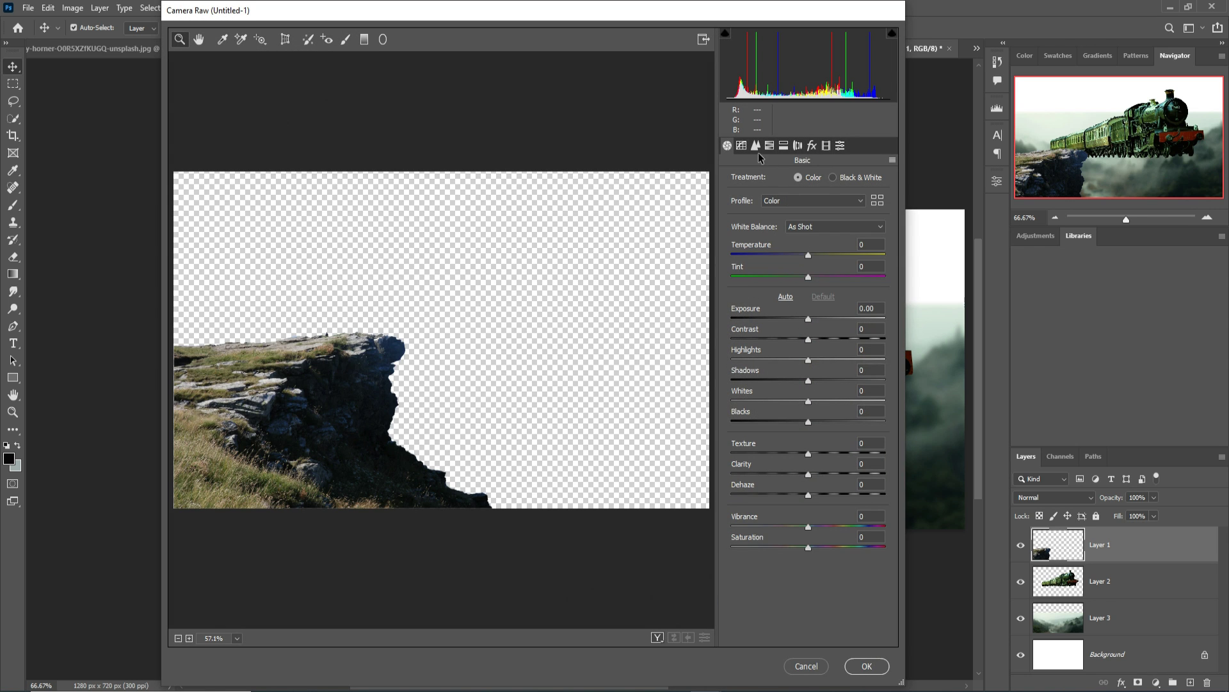
{"action": "left_click", "coordinate": [784, 146]}
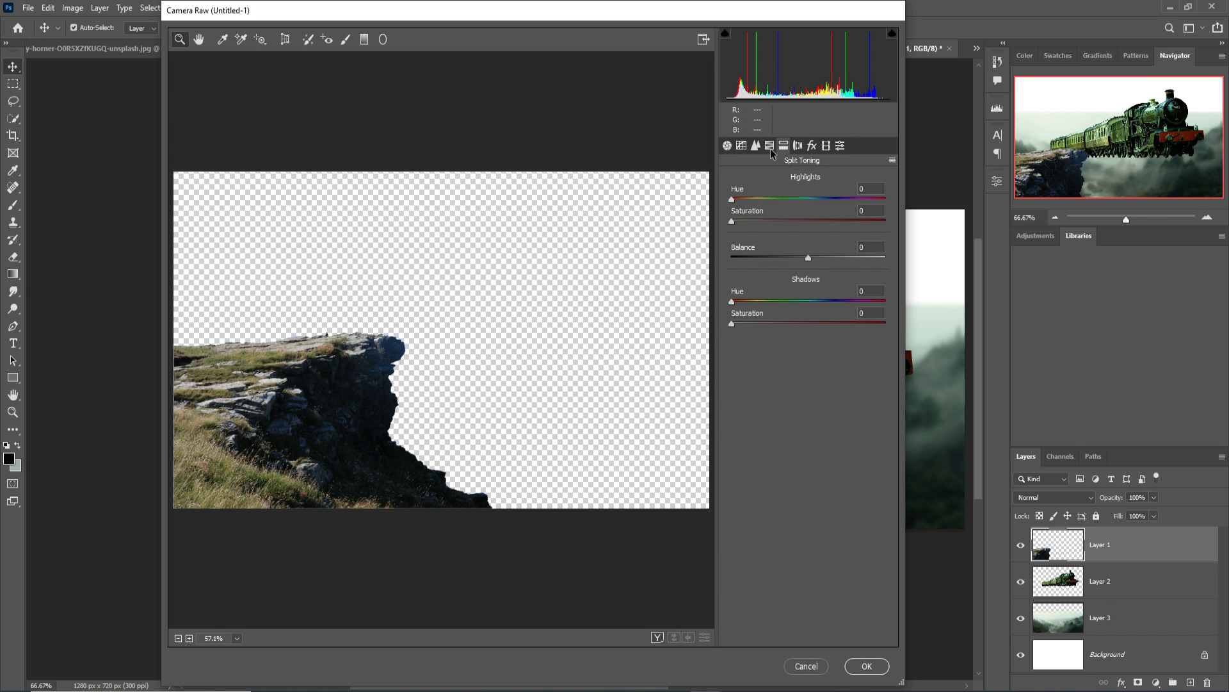
{"action": "left_click", "coordinate": [770, 147]}
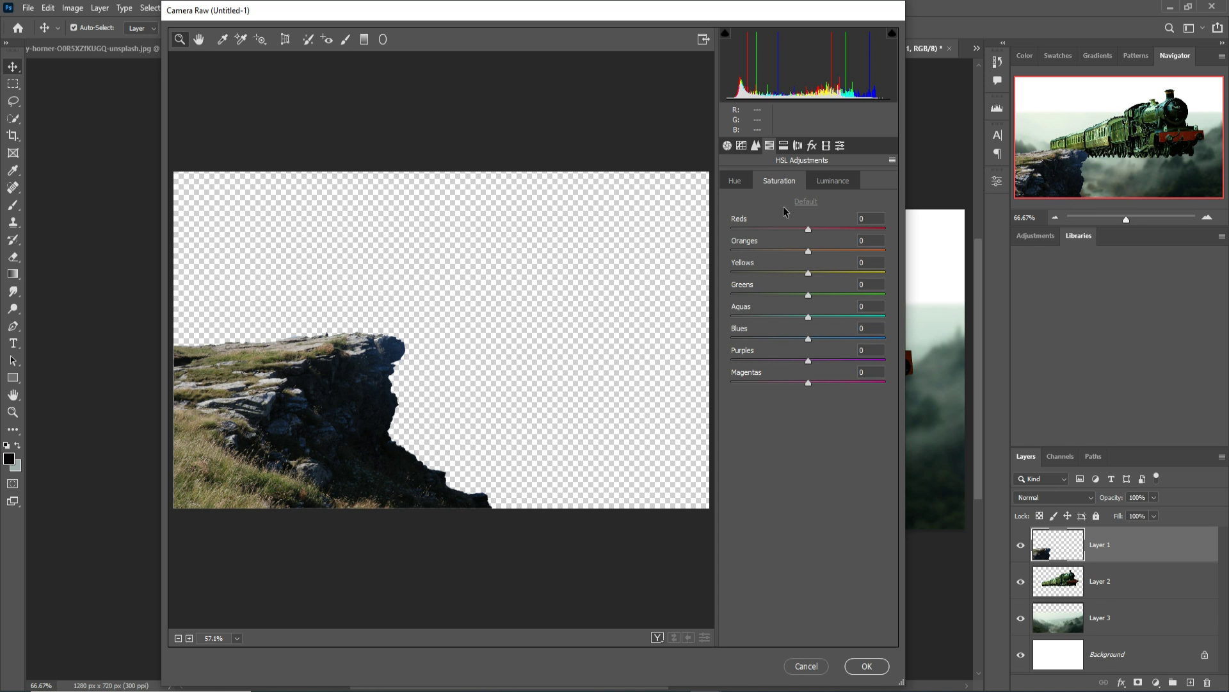
{"action": "left_click_drag", "start_coordinate": [809, 344], "coordinate": [736, 339]}
- Raise the cliff's Clarity to +17 and apply the Camera Raw adjustments
{"action": "left_click", "coordinate": [728, 146]}
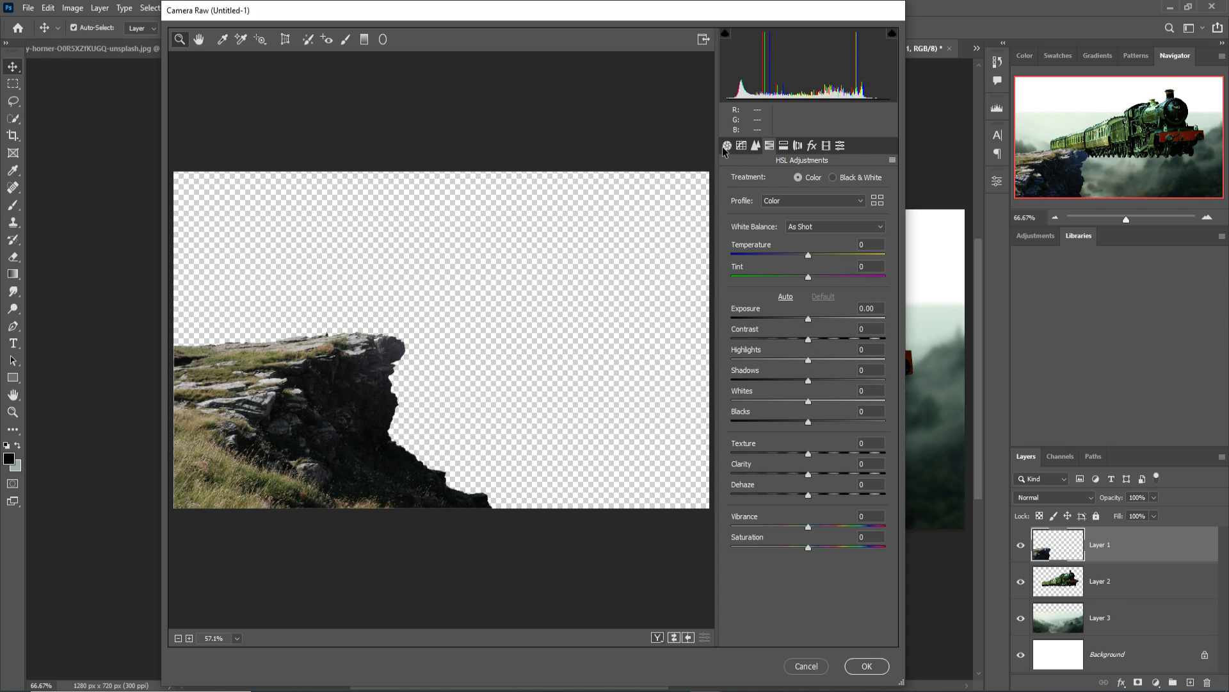
{"action": "left_click_drag", "start_coordinate": [810, 474], "coordinate": [821, 474]}
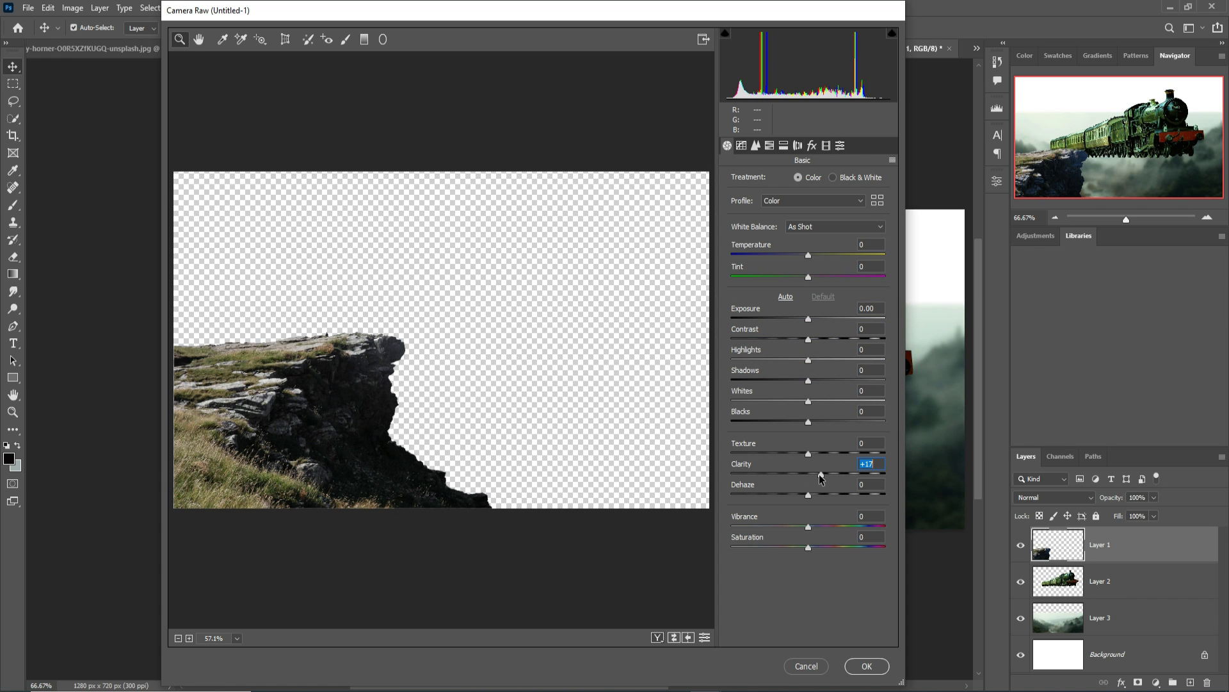
{"action": "left_click", "coordinate": [862, 668]}
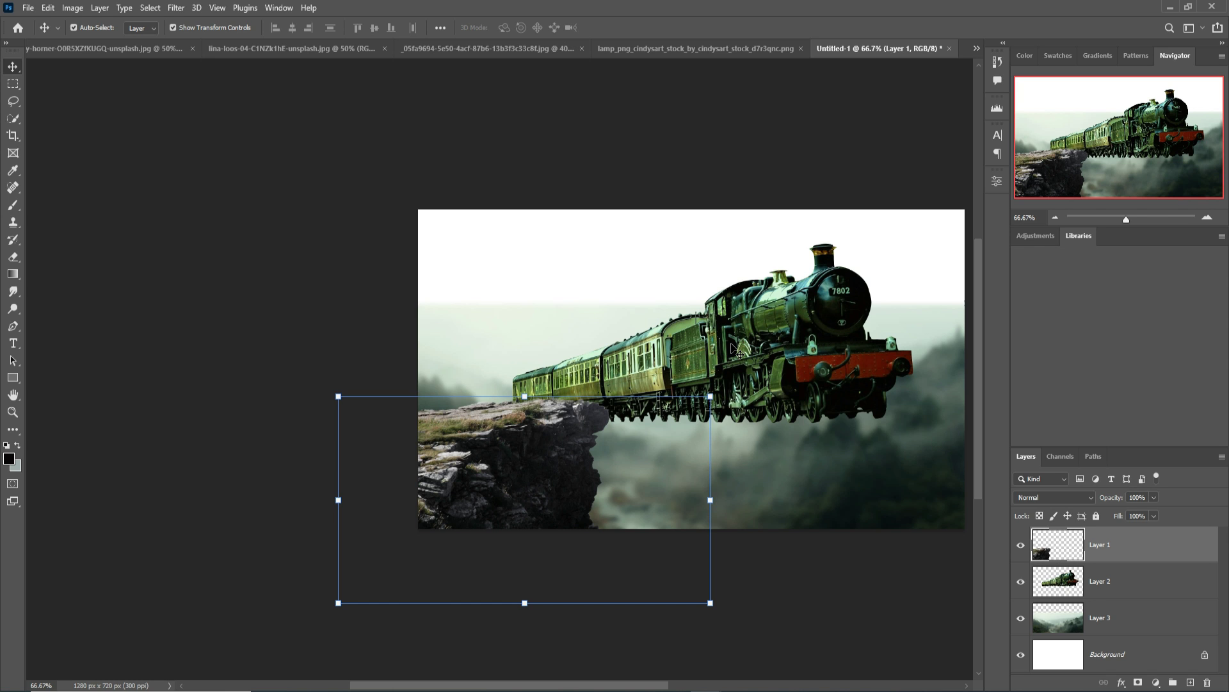
- In the starry night mountain photo, make a full-width rectangular selection of the sky above the horizon glow
{"action": "left_click", "coordinate": [157, 51]}
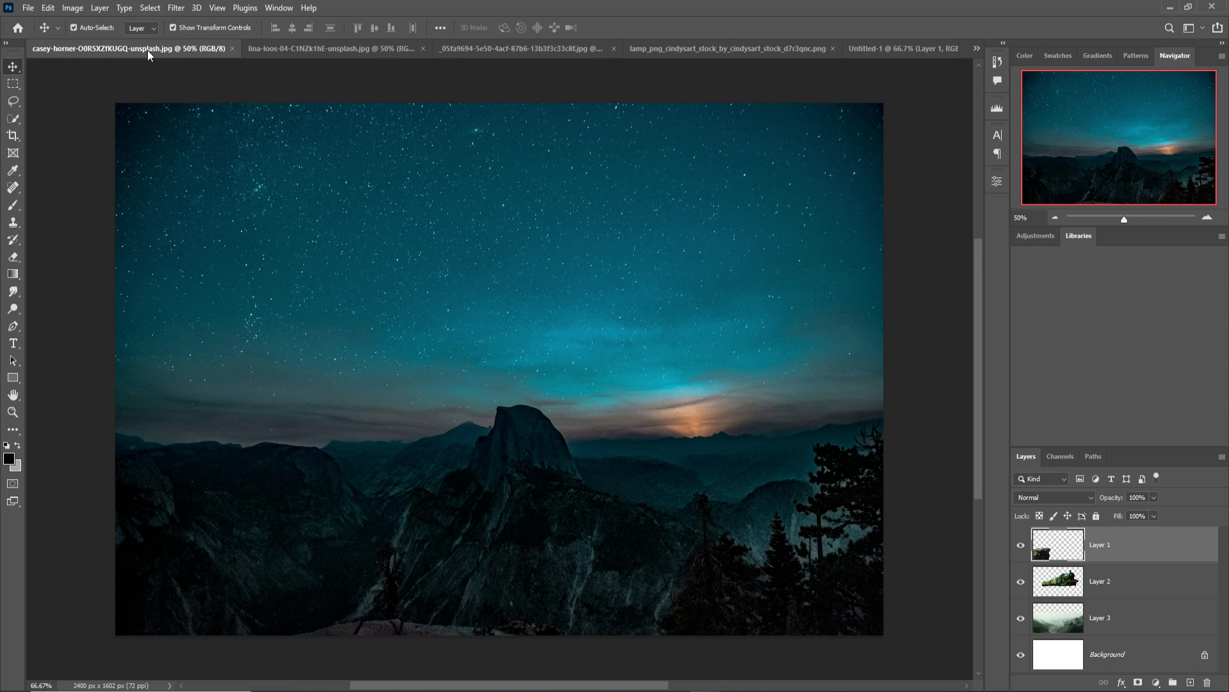
{"action": "left_click", "coordinate": [12, 84]}
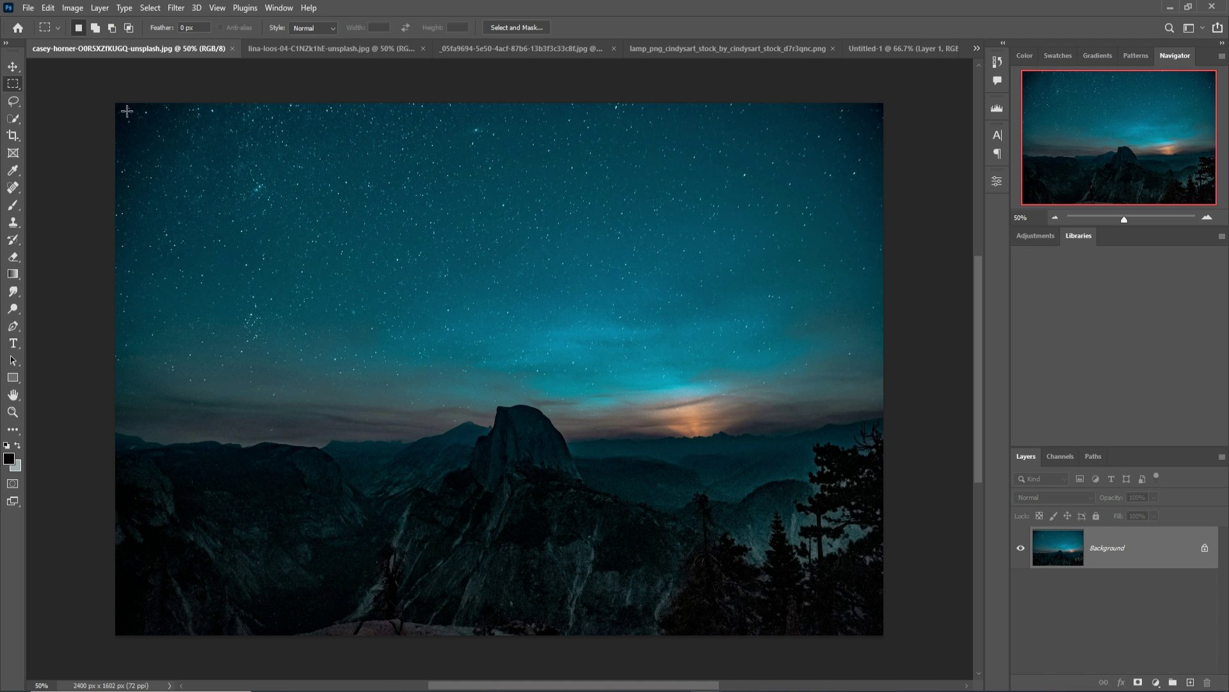
{"action": "left_click_drag", "start_coordinate": [116, 103], "coordinate": [950, 387]}
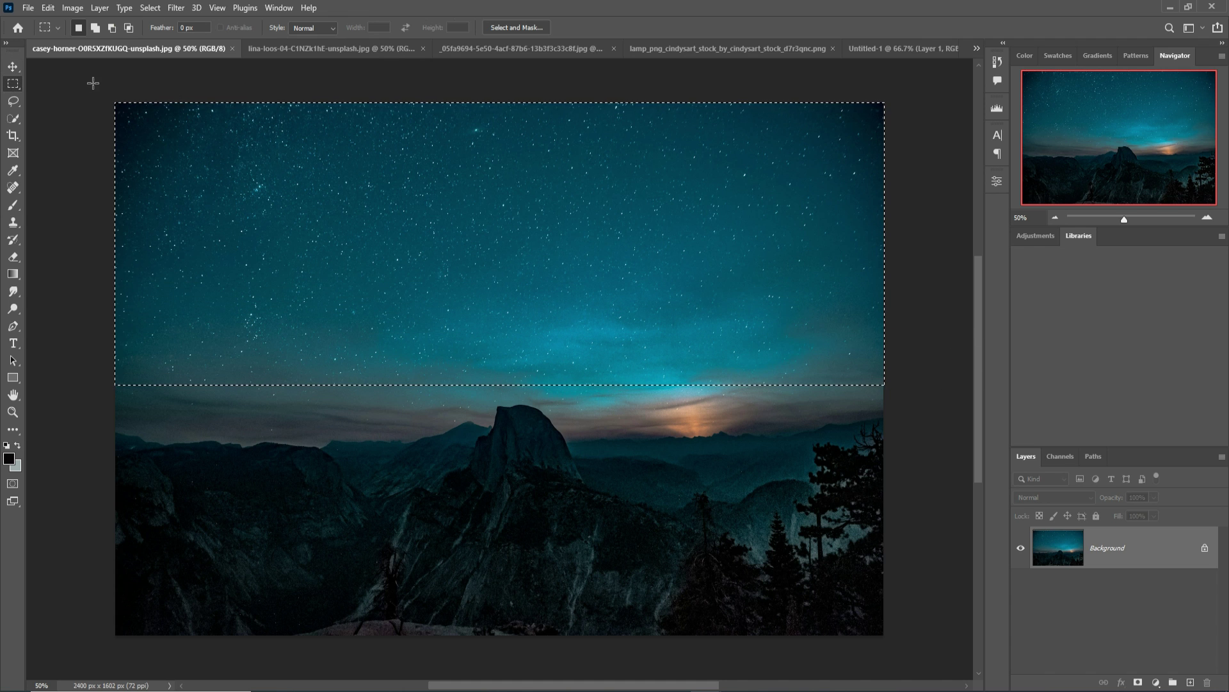
- Float the night sky photo in its own window, copy the selected sky into Untitled-1, and minimize the photo
{"action": "key", "text": "v"}
{"action": "left_click_drag", "start_coordinate": [82, 52], "coordinate": [750, 164]}
{"action": "left_click", "coordinate": [839, 53]}
{"action": "left_click", "coordinate": [870, 264]}
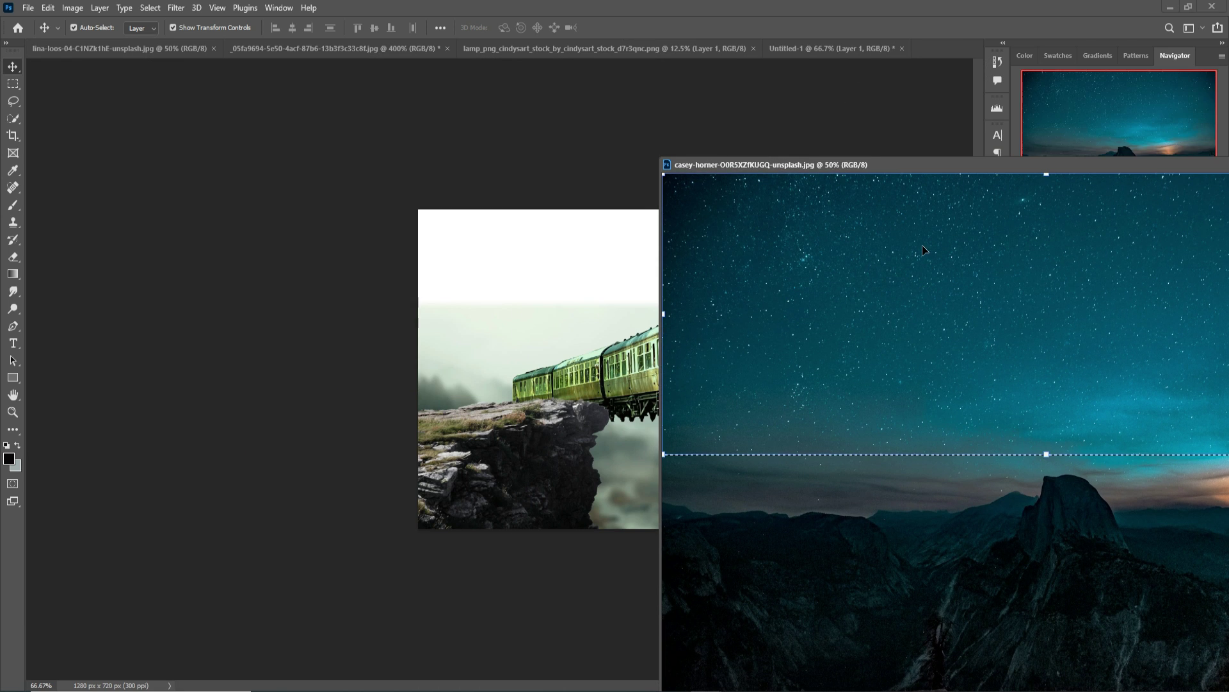
{"action": "left_click_drag", "start_coordinate": [871, 262], "coordinate": [609, 265]}
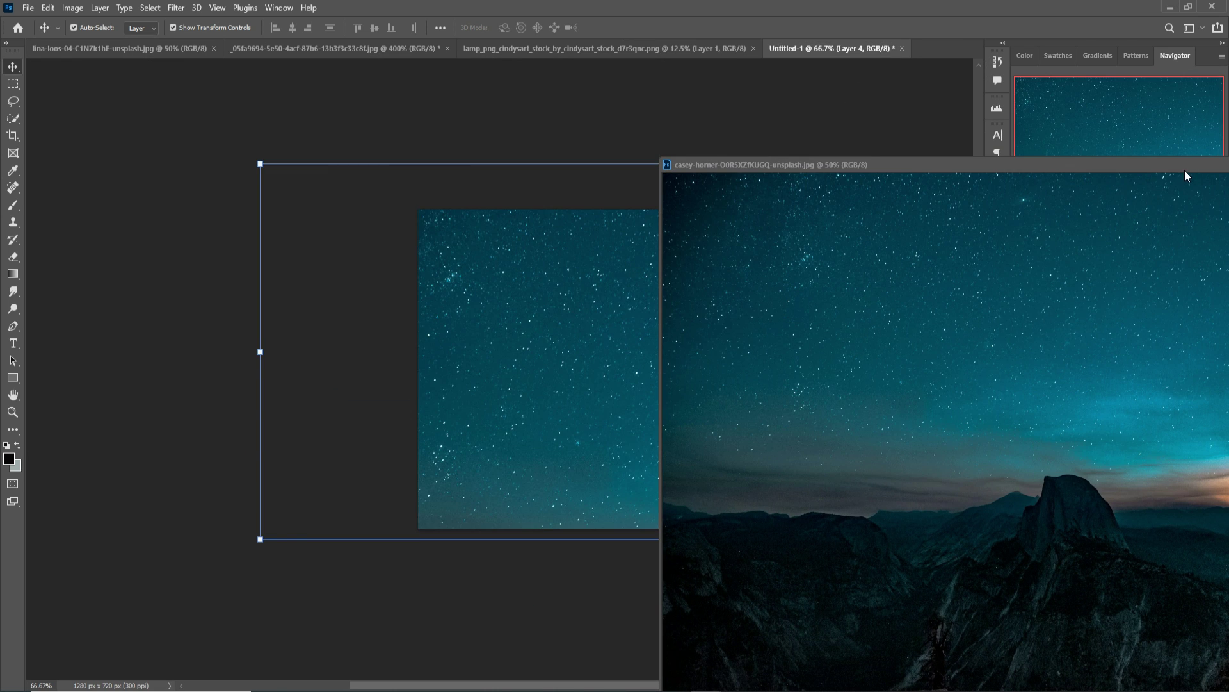
{"action": "left_click_drag", "start_coordinate": [1184, 168], "coordinate": [566, 269]}
{"action": "left_click", "coordinate": [802, 269]}
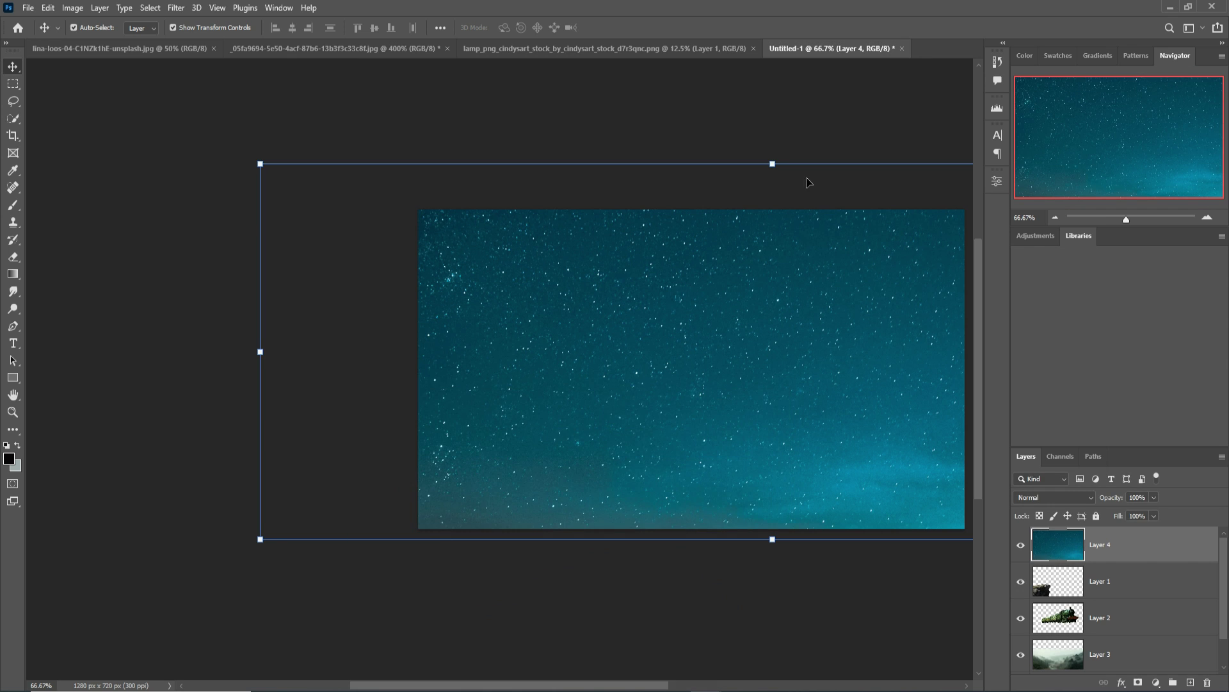
- Scale the sky layer to 53.33% width and 48.23% height so it spans the upper part of the canvas edge to edge
{"action": "left_click_drag", "start_coordinate": [775, 166], "coordinate": [776, 363]}
{"action": "left_click_drag", "start_coordinate": [833, 384], "coordinate": [726, 238]}
{"action": "left_click_drag", "start_coordinate": [912, 300], "coordinate": [972, 309]}
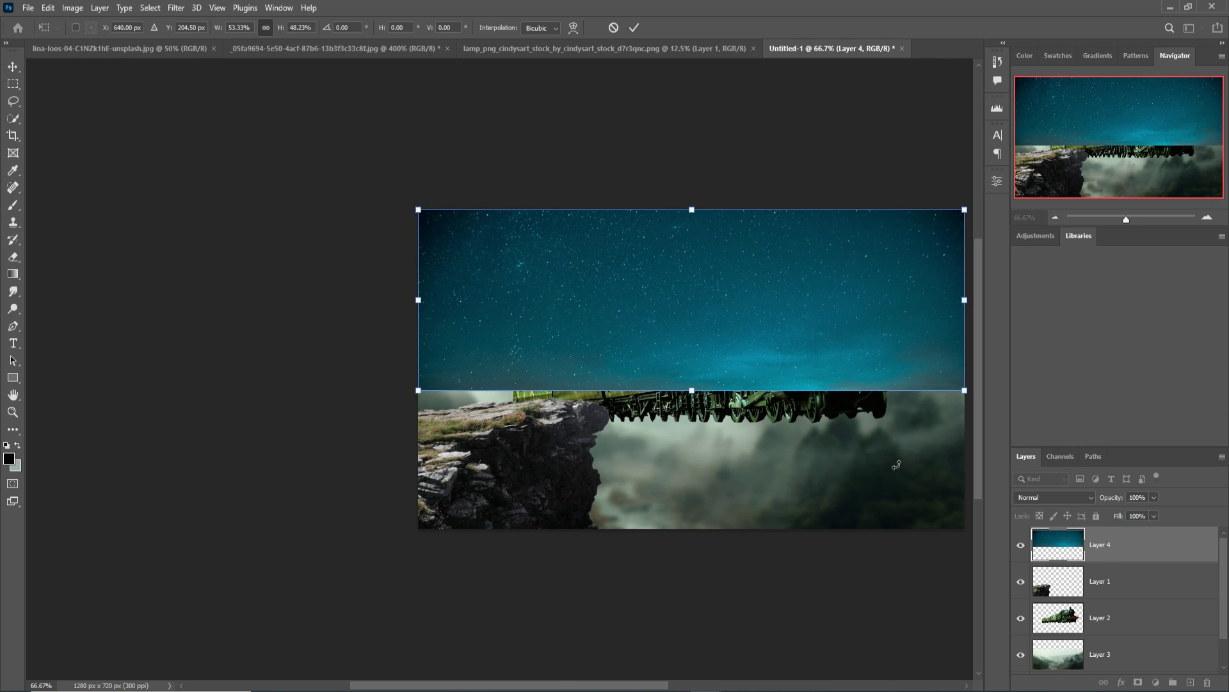
- Move the sky layer down the stack to sit between the forest layer and the Background
{"action": "left_click_drag", "start_coordinate": [1137, 554], "coordinate": [1141, 670]}
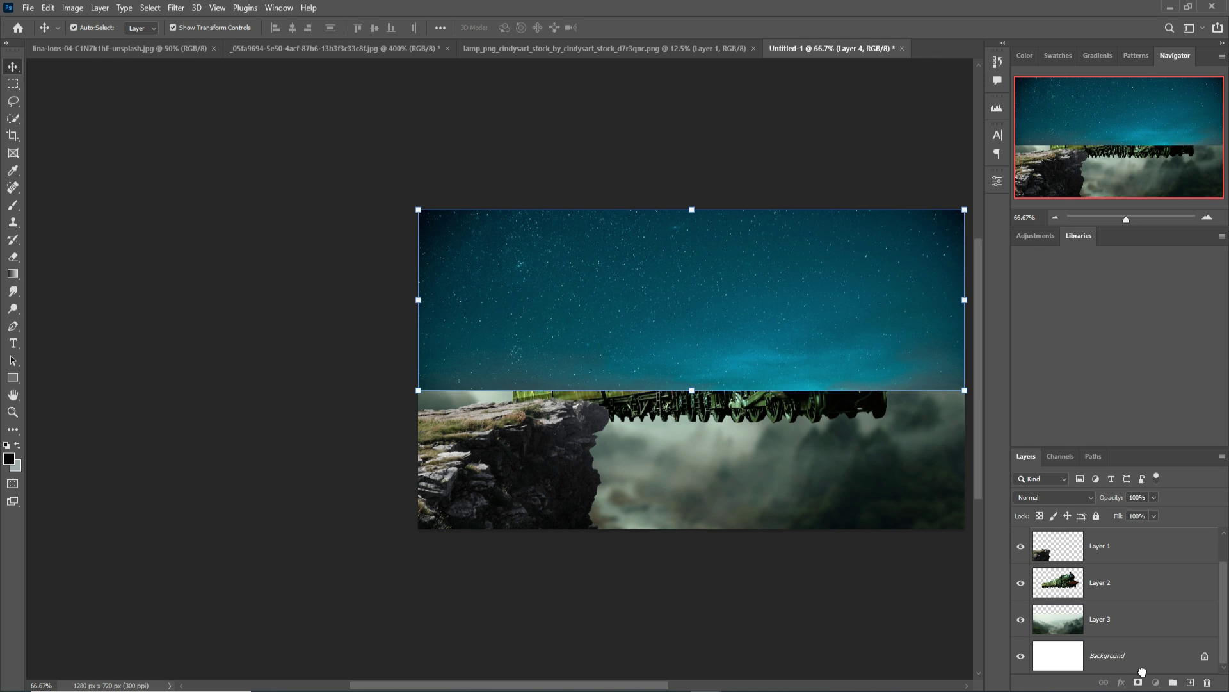
{"action": "left_click_drag", "start_coordinate": [1083, 608], "coordinate": [1137, 606]}
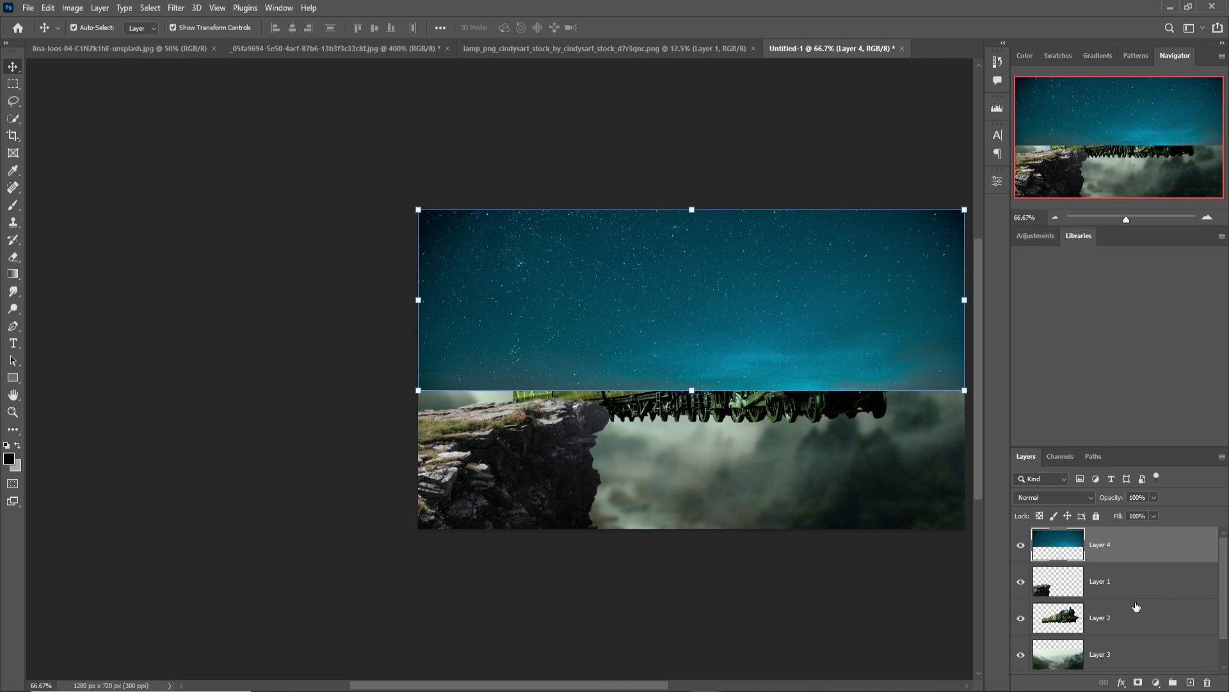
{"action": "left_click_drag", "start_coordinate": [1133, 559], "coordinate": [1139, 644]}
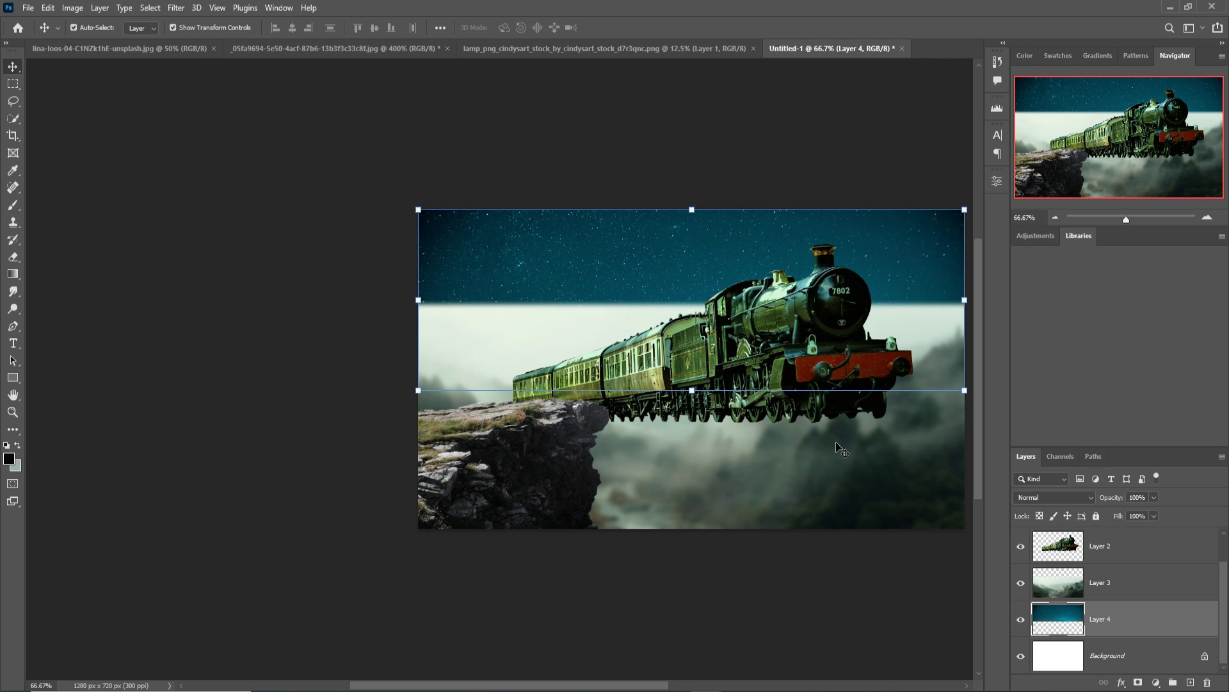
- Add a layer mask to the forest layer and paint black with a soft brush at 49% and 21% opacity to fade its upper edge
{"action": "left_click", "coordinate": [1114, 585]}
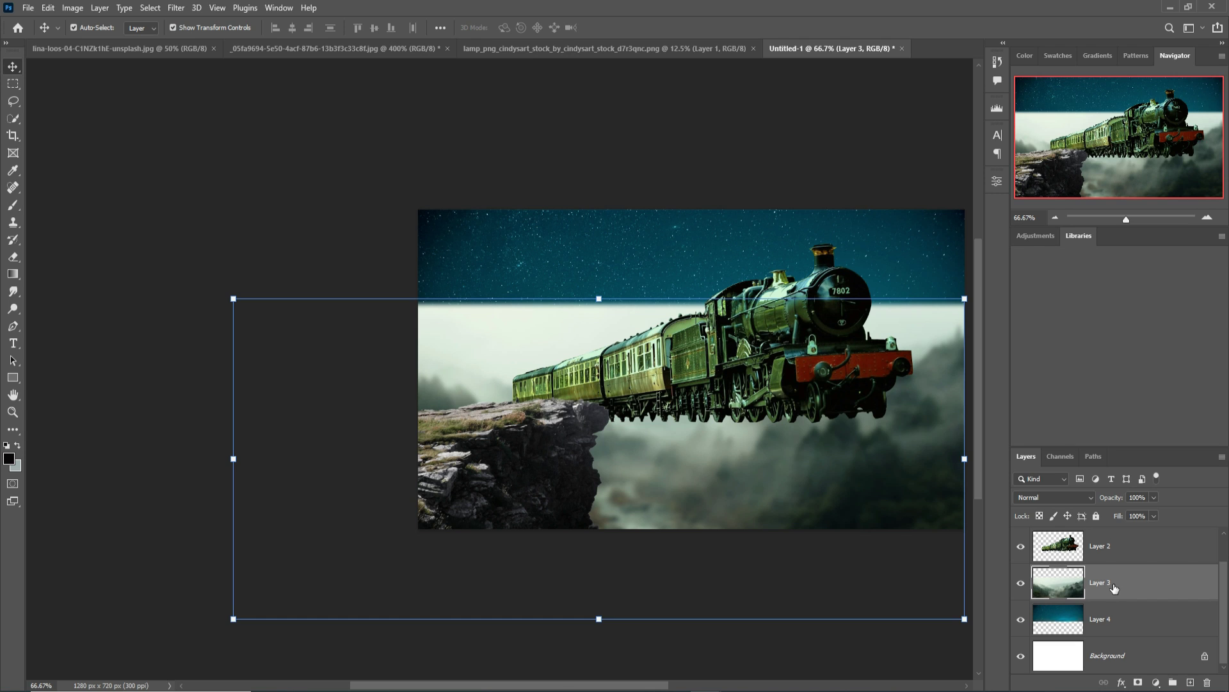
{"action": "left_click", "coordinate": [1139, 683]}
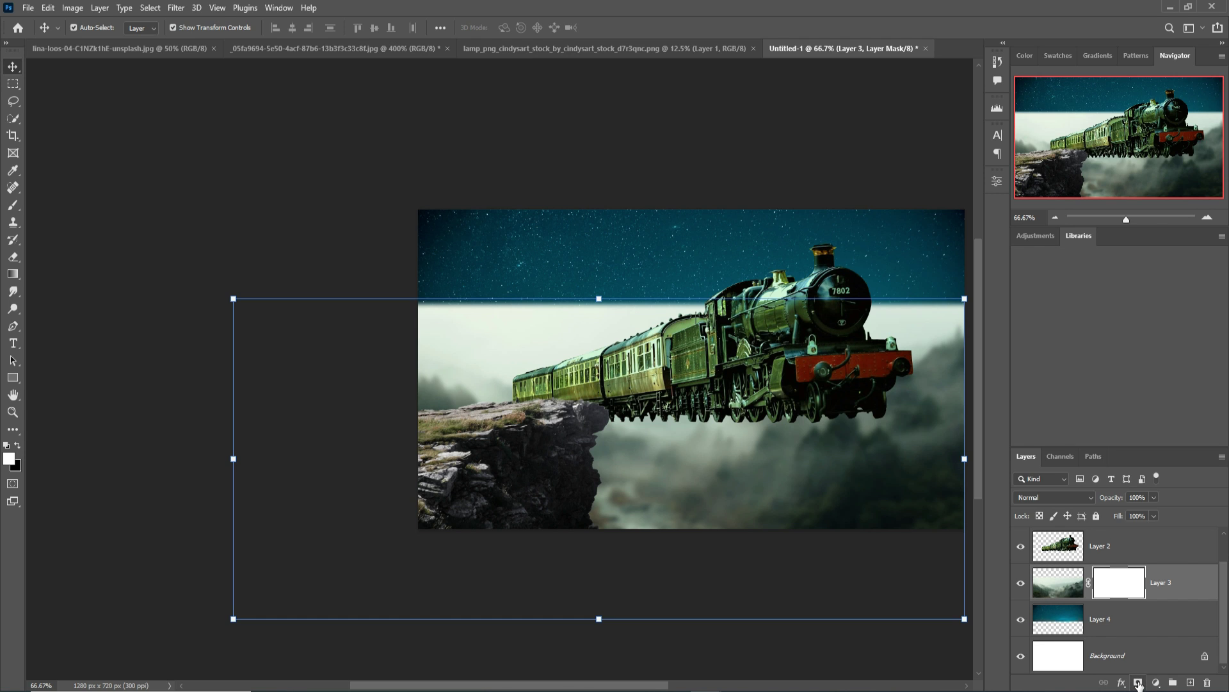
{"action": "left_click", "coordinate": [13, 206]}
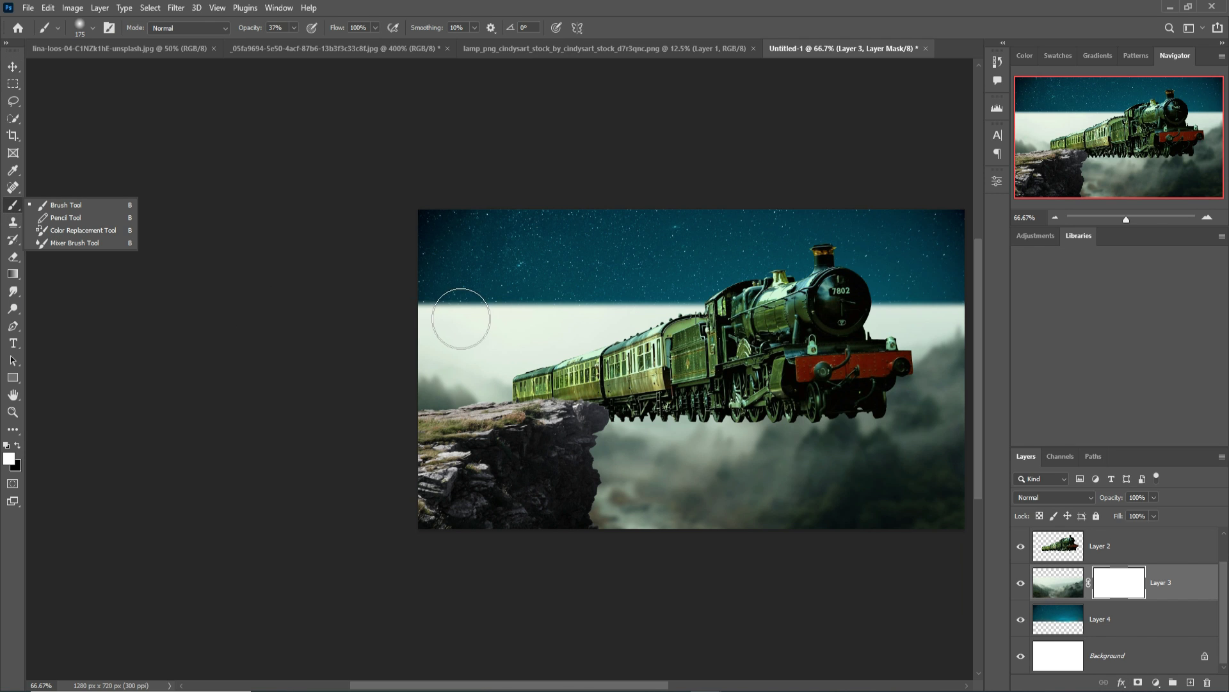
{"action": "left_click", "coordinate": [294, 29]}
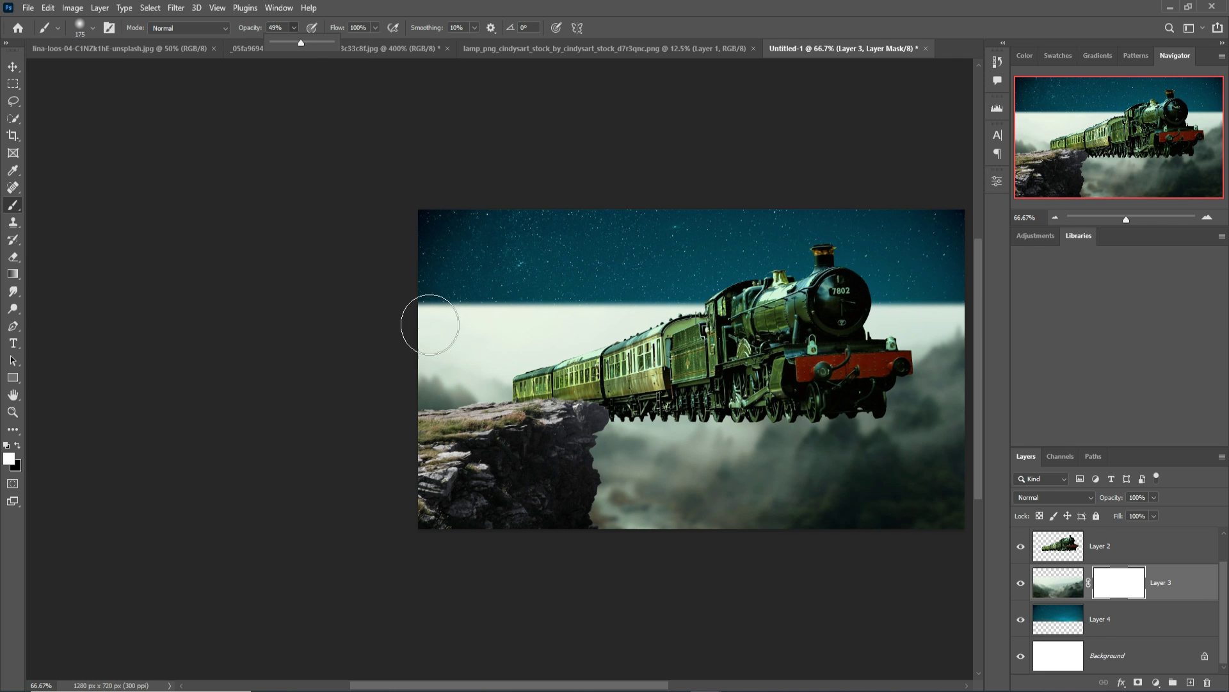
{"action": "left_click_drag", "start_coordinate": [431, 325], "coordinate": [577, 337]}
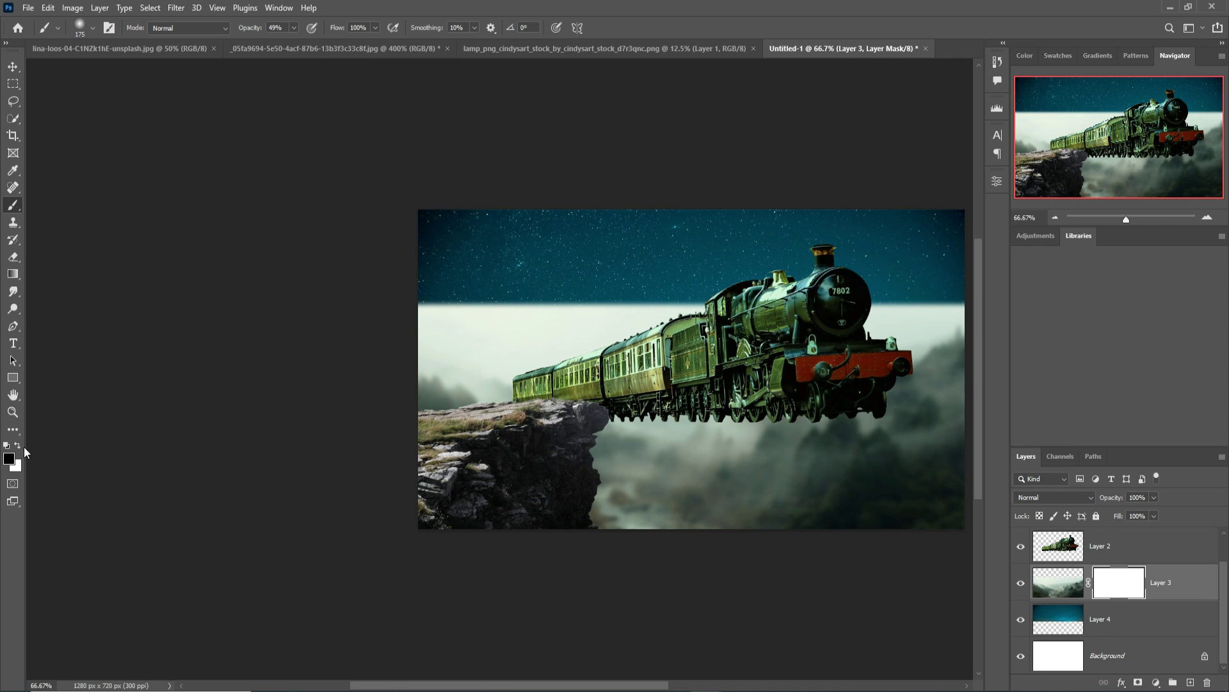
{"action": "mouse_move", "coordinate": [448, 313]}
{"action": "left_mouse_down"}
{"action": "mouse_move", "coordinate": [674, 324]}
{"action": "mouse_move", "coordinate": [343, 346]}
{"action": "mouse_move", "coordinate": [538, 335]}
{"action": "mouse_move", "coordinate": [448, 352]}
{"action": "mouse_move", "coordinate": [609, 353]}
{"action": "left_mouse_up"}
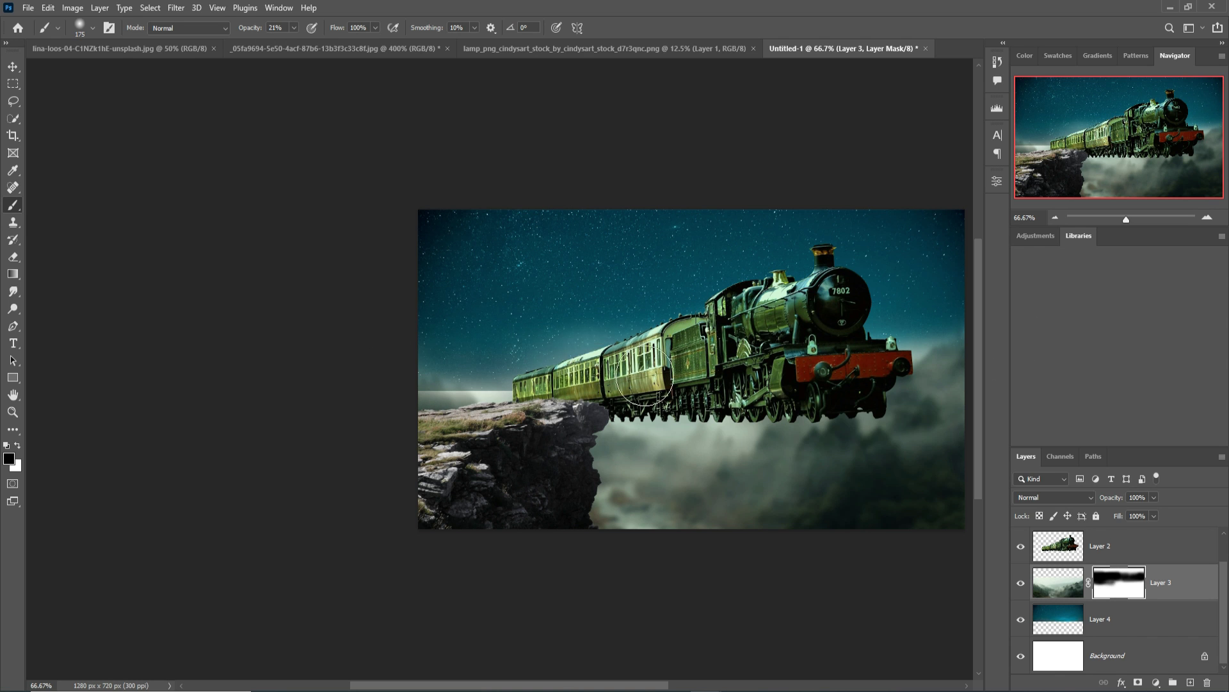
{"action": "left_click_drag", "start_coordinate": [954, 369], "coordinate": [913, 371]}
{"action": "left_click_drag", "start_coordinate": [531, 376], "coordinate": [449, 376]}
- Stretch the sky layer downward to 117.85% height, about 482 px tall, keeping its upper edge in place
{"action": "left_click", "coordinate": [13, 66]}
{"action": "left_click", "coordinate": [1112, 619]}
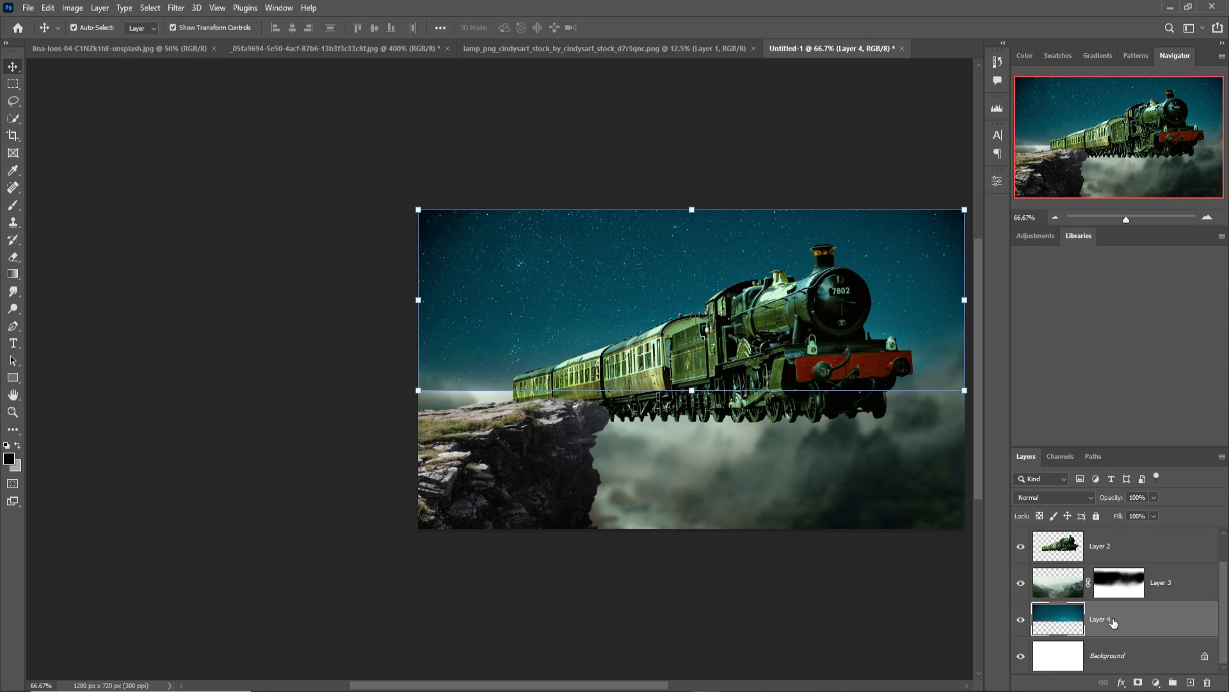
{"action": "left_click_drag", "start_coordinate": [692, 391], "coordinate": [692, 423]}
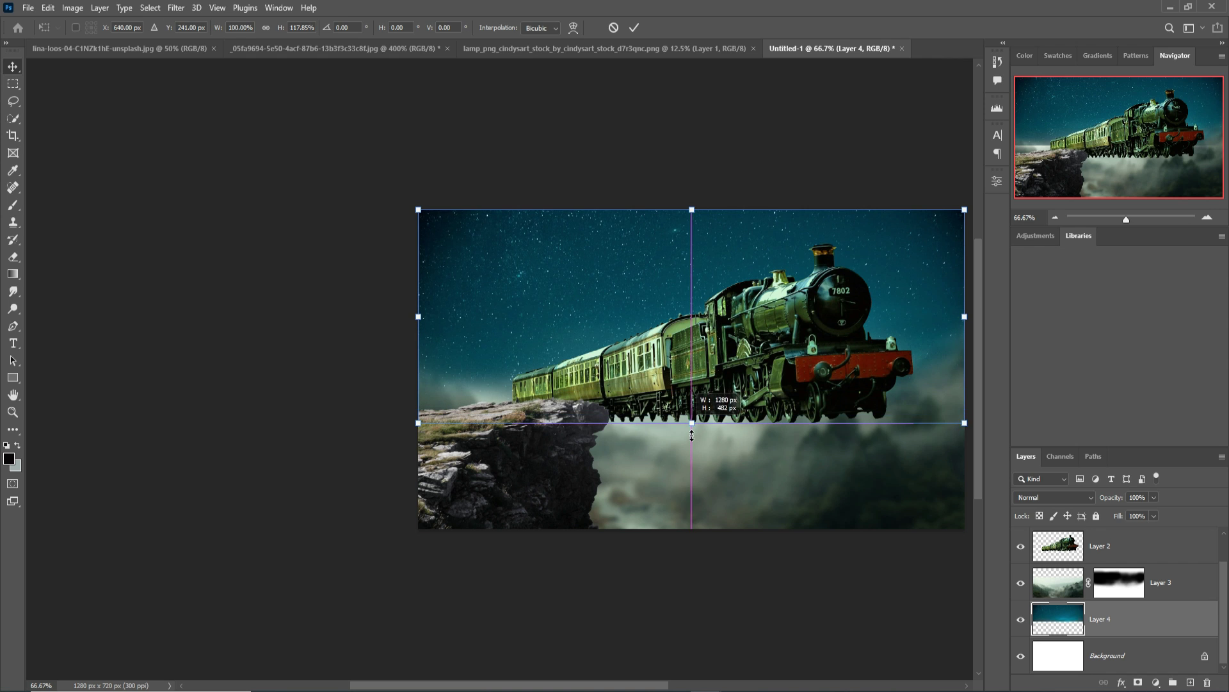
{"action": "left_click", "coordinate": [633, 27]}
- Apply a Gaussian Blur with a 5.0 pixel radius to the sky layer
{"action": "left_click", "coordinate": [177, 9]}
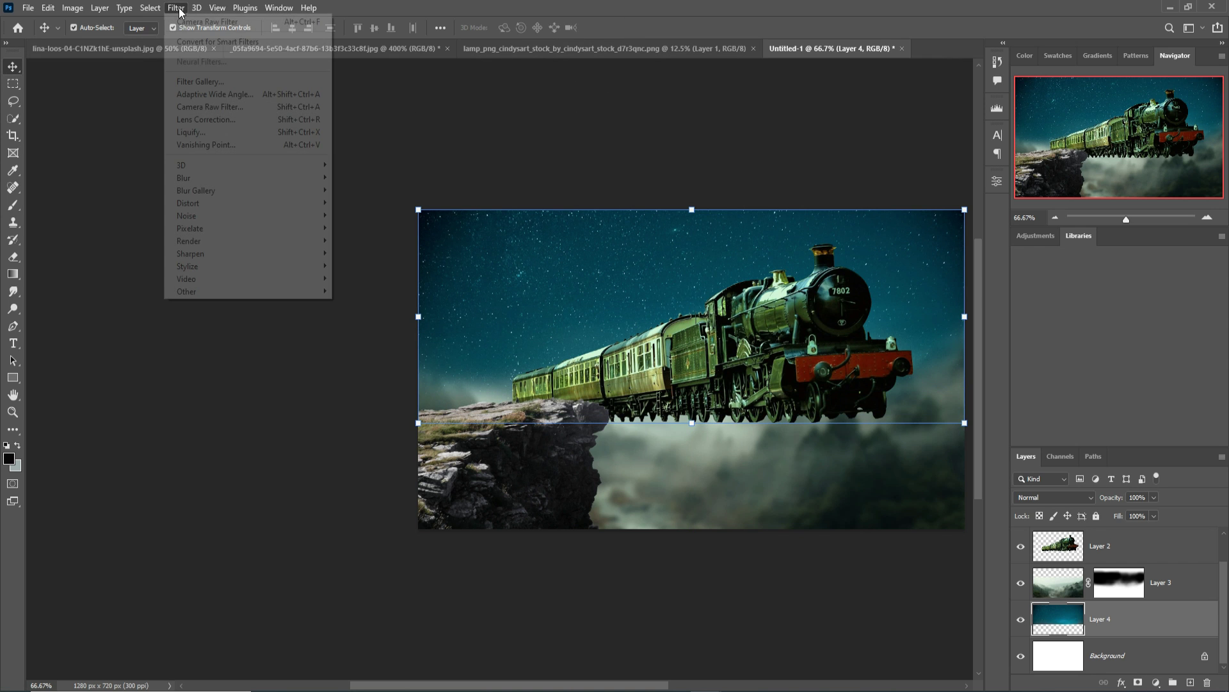
{"action": "mouse_move", "coordinate": [201, 180]}
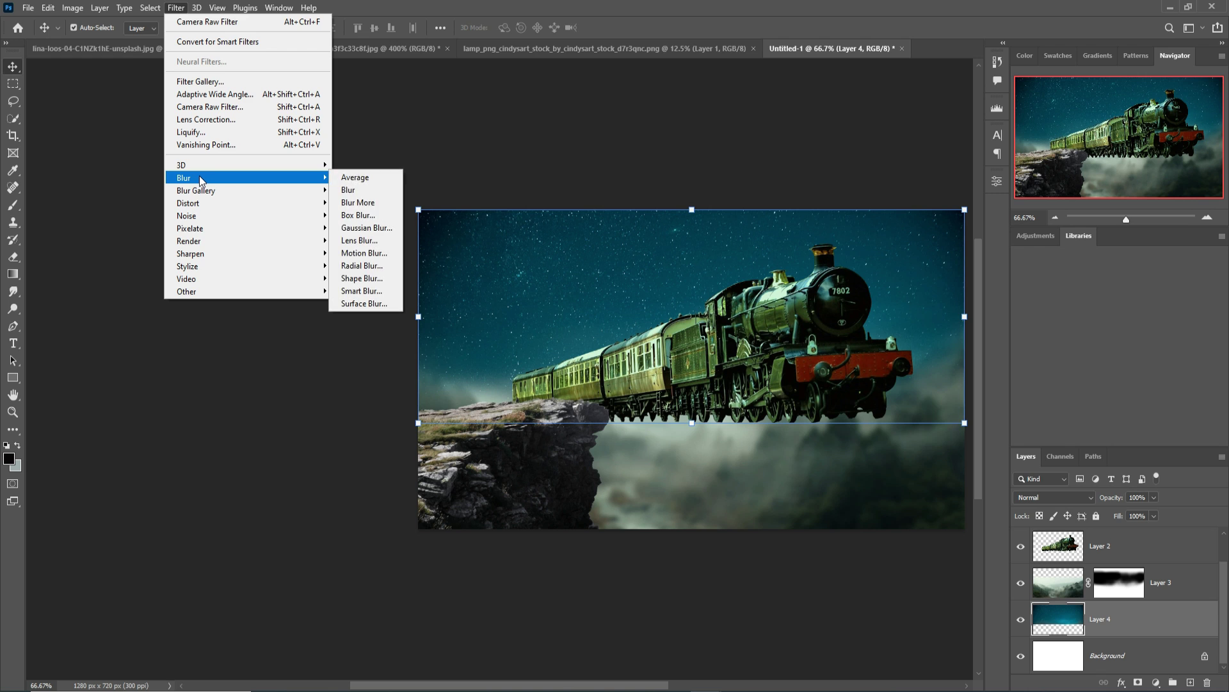
{"action": "left_click", "coordinate": [366, 228]}
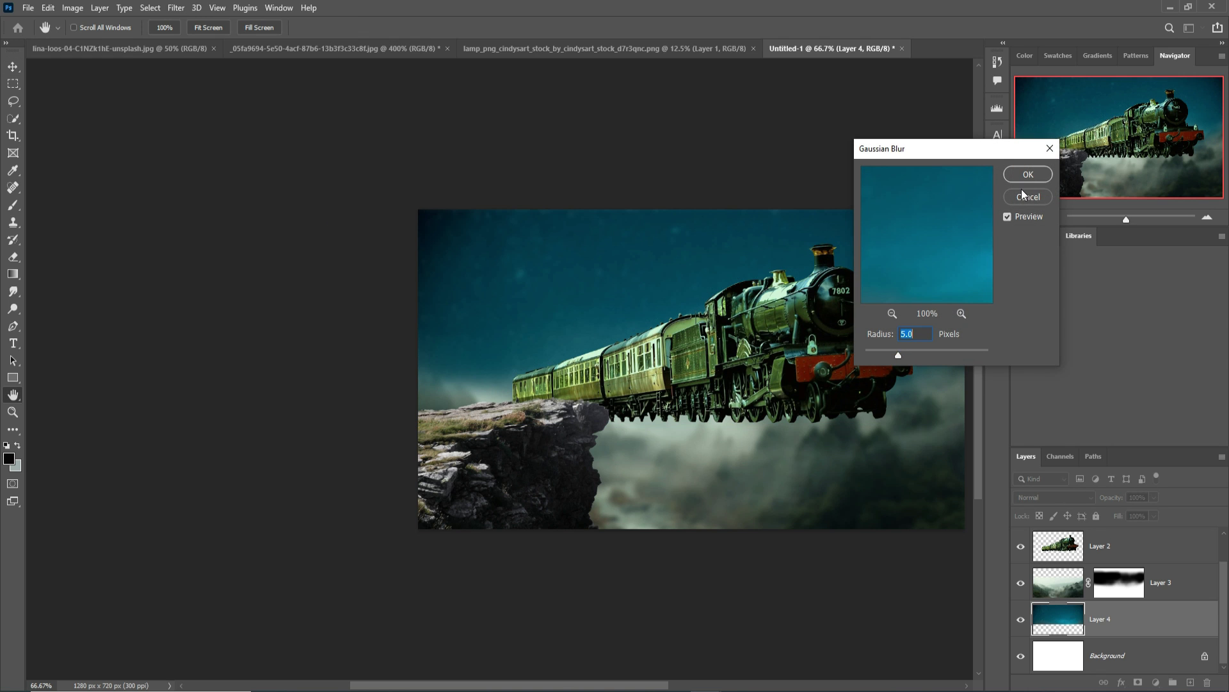
{"action": "left_click", "coordinate": [1026, 176]}
- Add a Color Balance adjustment clipped to the forest layer and shift its midtones slightly toward blue
{"action": "left_click", "coordinate": [1060, 595]}
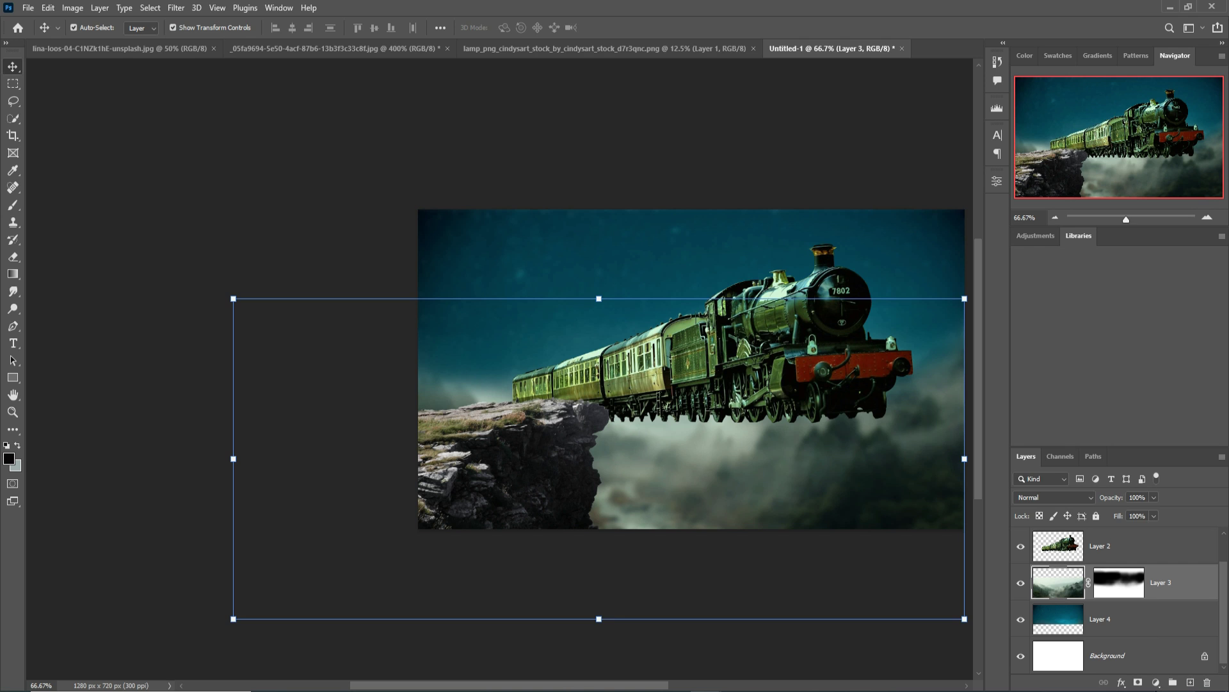
{"action": "left_click", "coordinate": [1156, 682]}
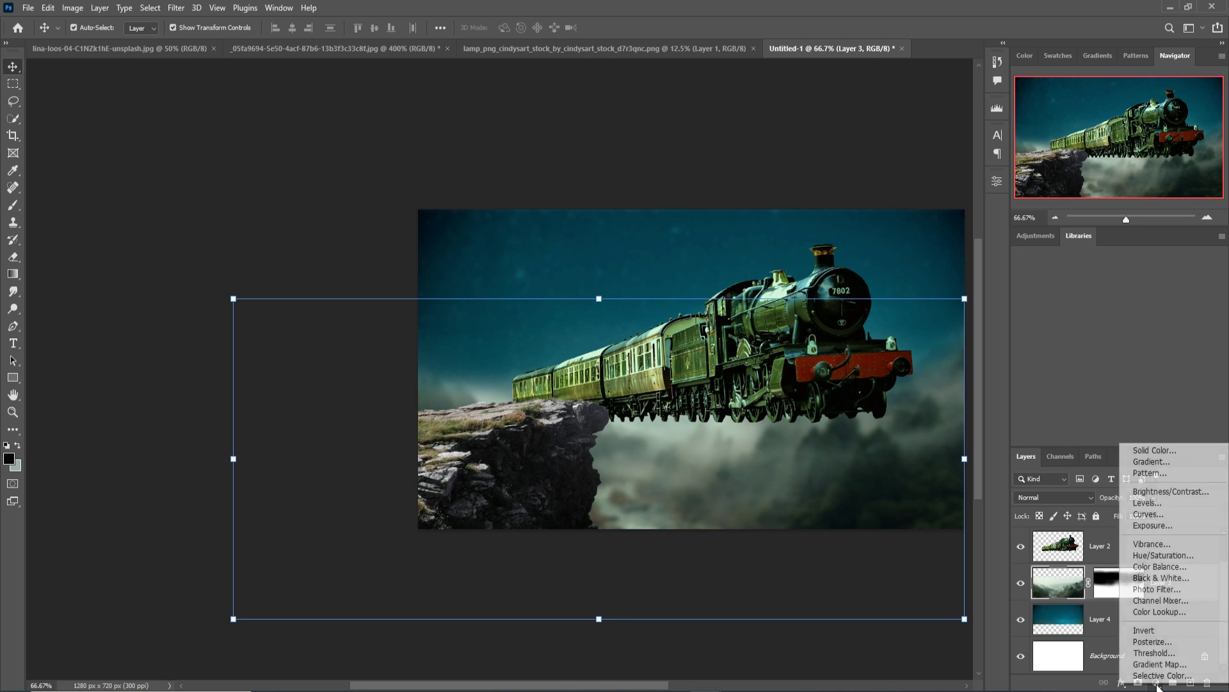
{"action": "left_click", "coordinate": [1154, 567]}
{"action": "left_click", "coordinate": [888, 402]}
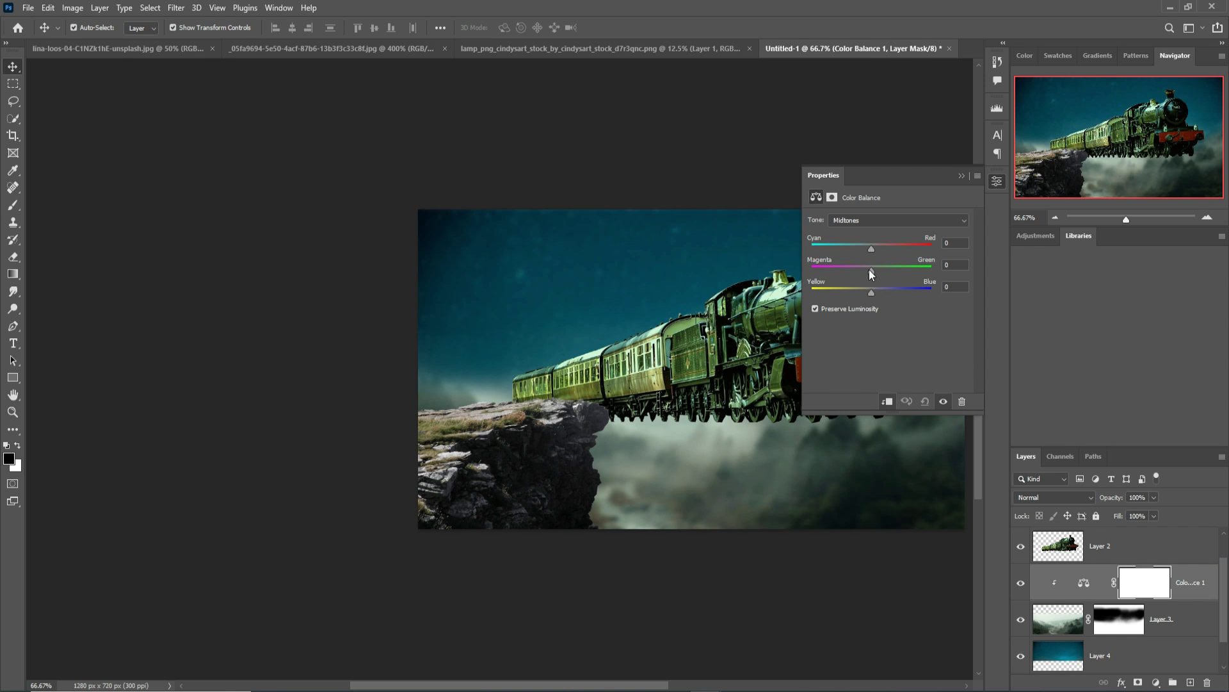
{"action": "left_click_drag", "start_coordinate": [870, 294], "coordinate": [884, 293]}
{"action": "left_click", "coordinate": [962, 175]}
- Add a Color Balance adjustment clipped to the cliff layer and shift its midtones slightly toward blue and cyan
{"action": "key", "text": "ctrl+v"}
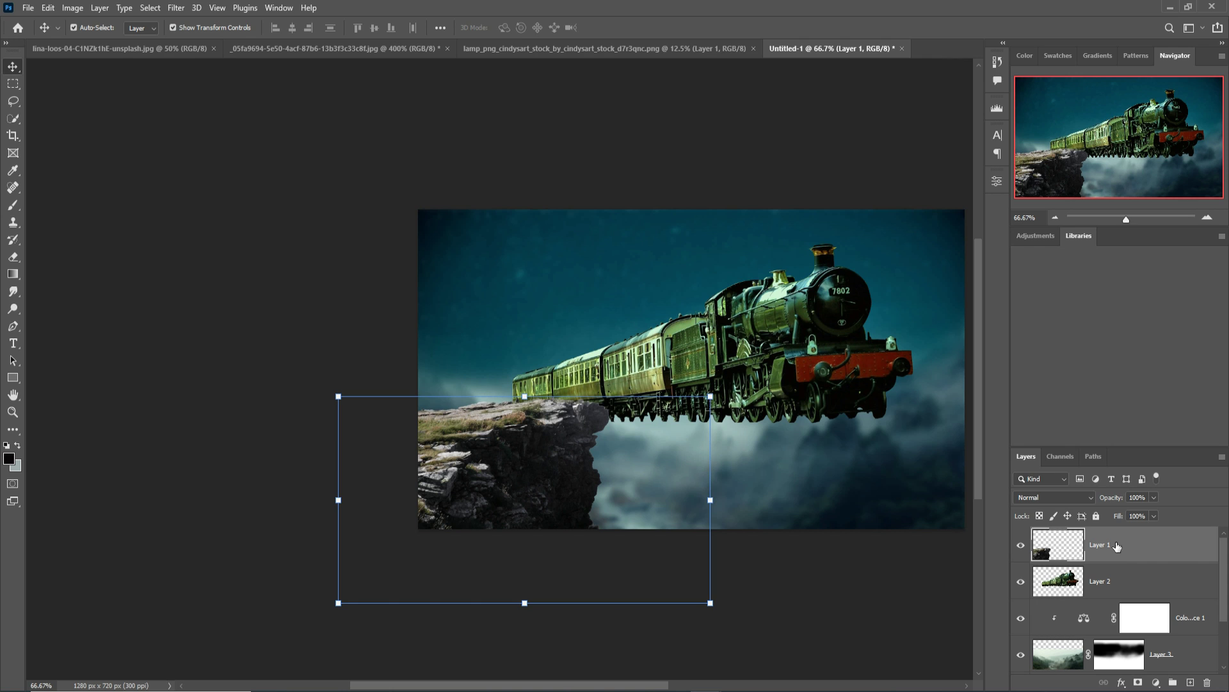
{"action": "left_click", "coordinate": [1156, 682]}
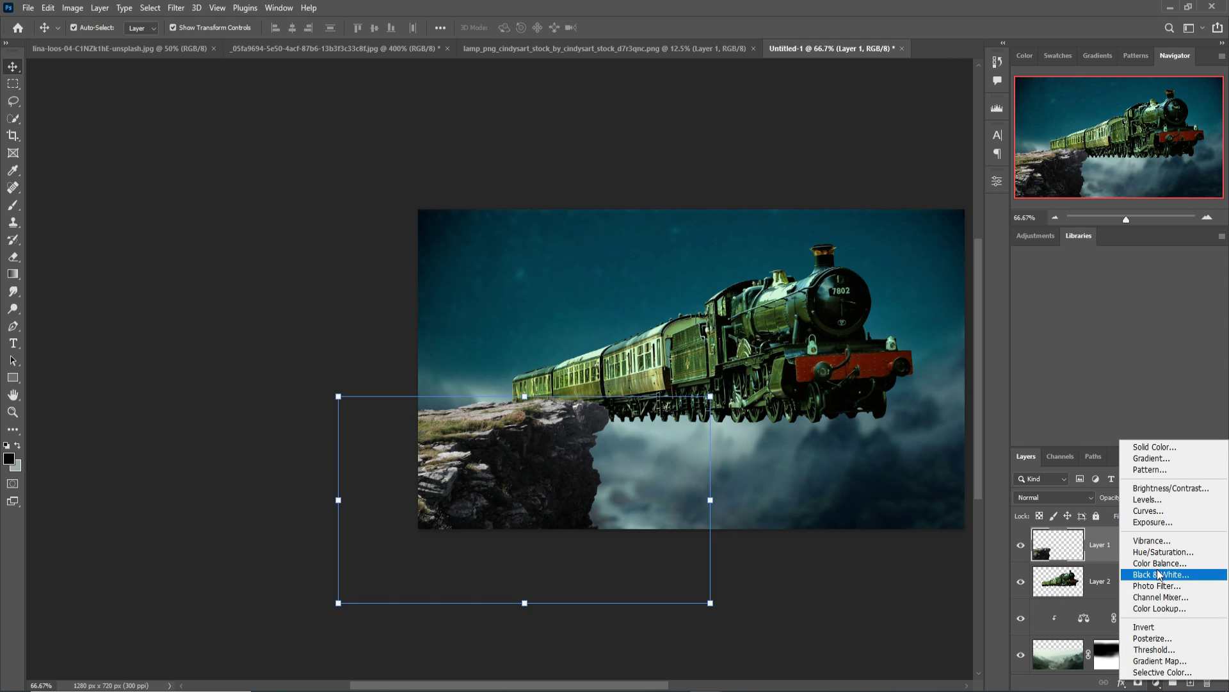
{"action": "left_click", "coordinate": [1158, 566]}
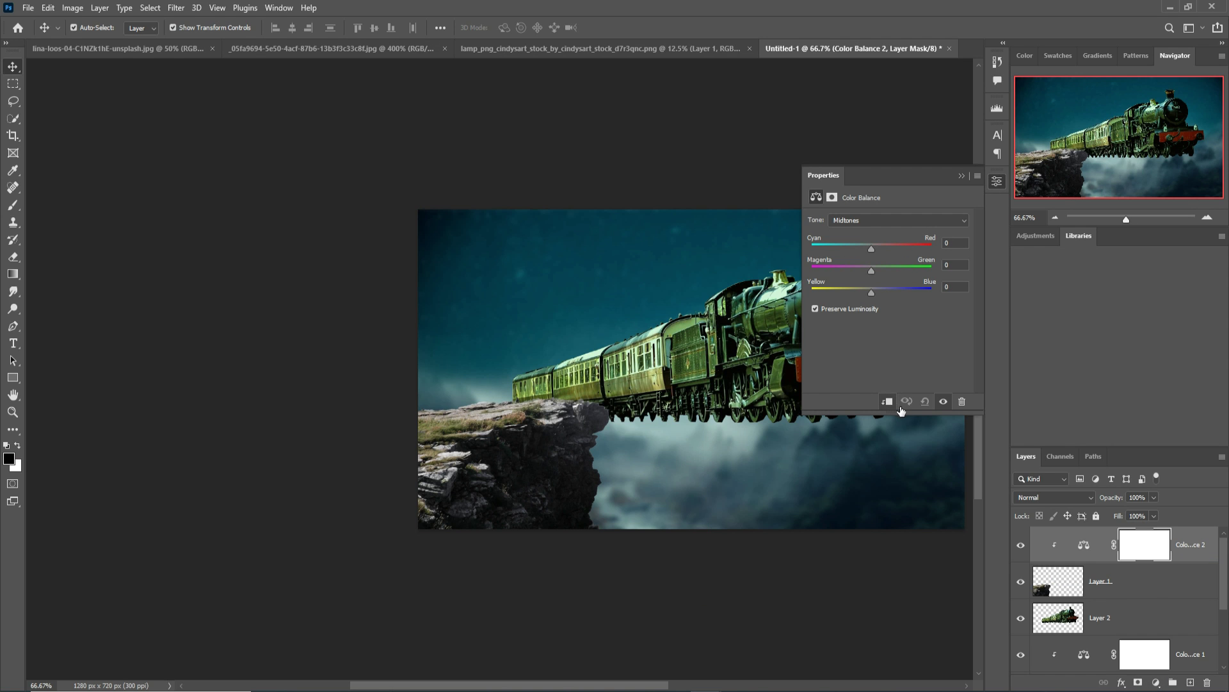
{"action": "left_click_drag", "start_coordinate": [873, 292], "coordinate": [883, 292]}
{"action": "left_click_drag", "start_coordinate": [871, 249], "coordinate": [865, 252]}
{"action": "left_click", "coordinate": [962, 175]}
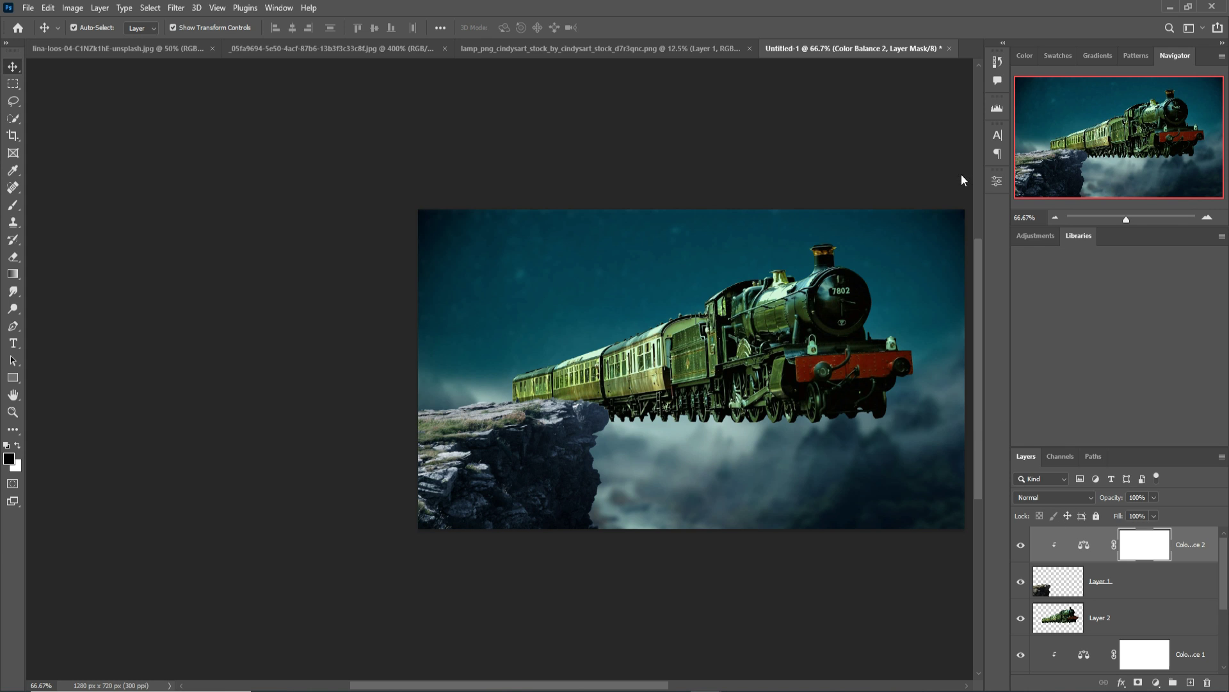
- Add a Hue/Saturation adjustment clipped to the sky layer, reduce its saturation and fine-tune its lightness
{"action": "scroll", "coordinate": [1136, 633], "scroll_direction": "down", "scroll_amount": 3}
{"action": "left_click", "coordinate": [1133, 627]}
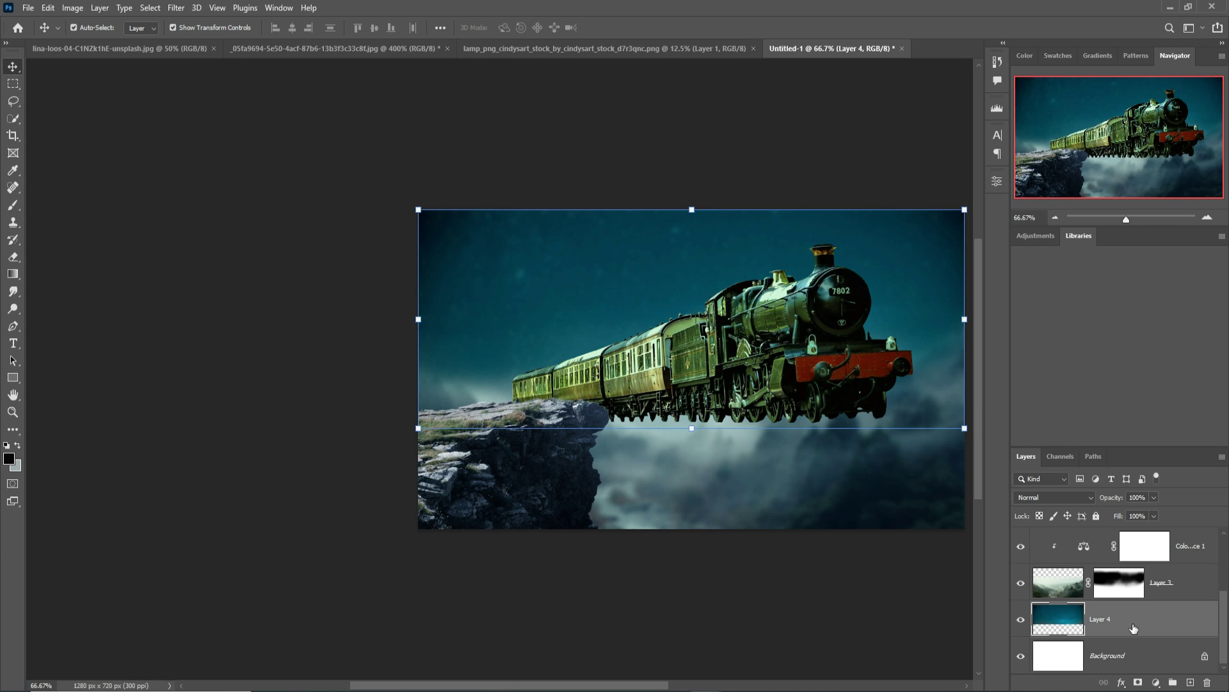
{"action": "left_click", "coordinate": [1157, 683]}
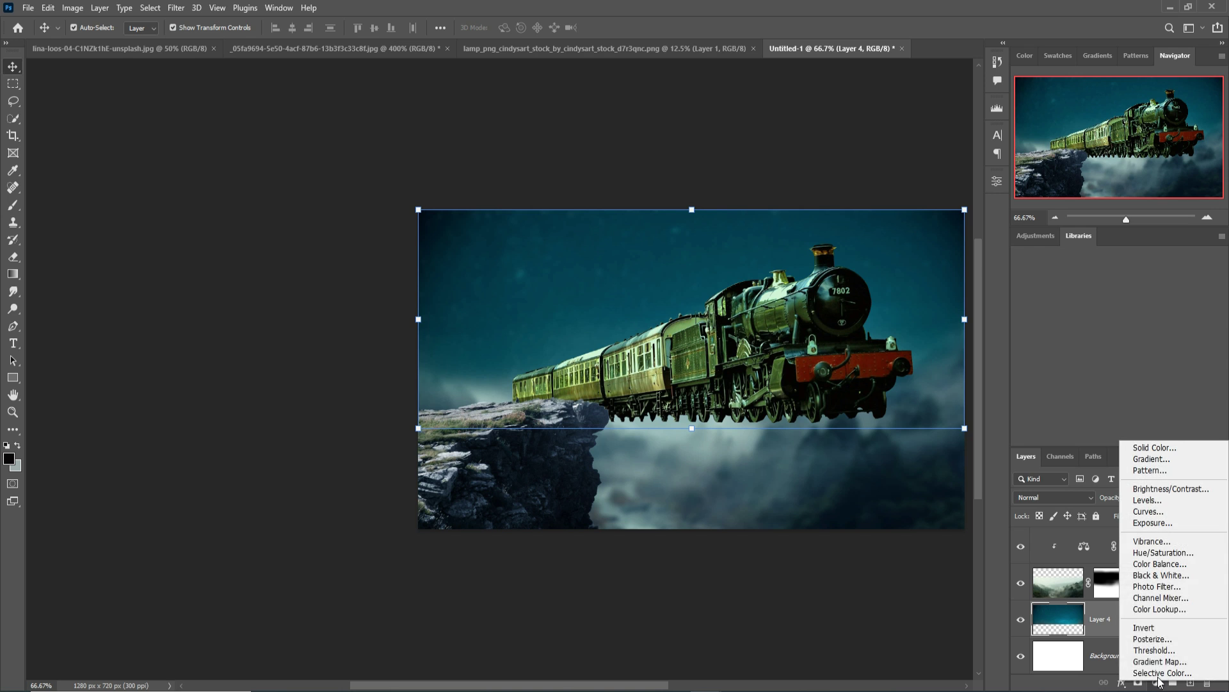
{"action": "left_click", "coordinate": [1173, 553]}
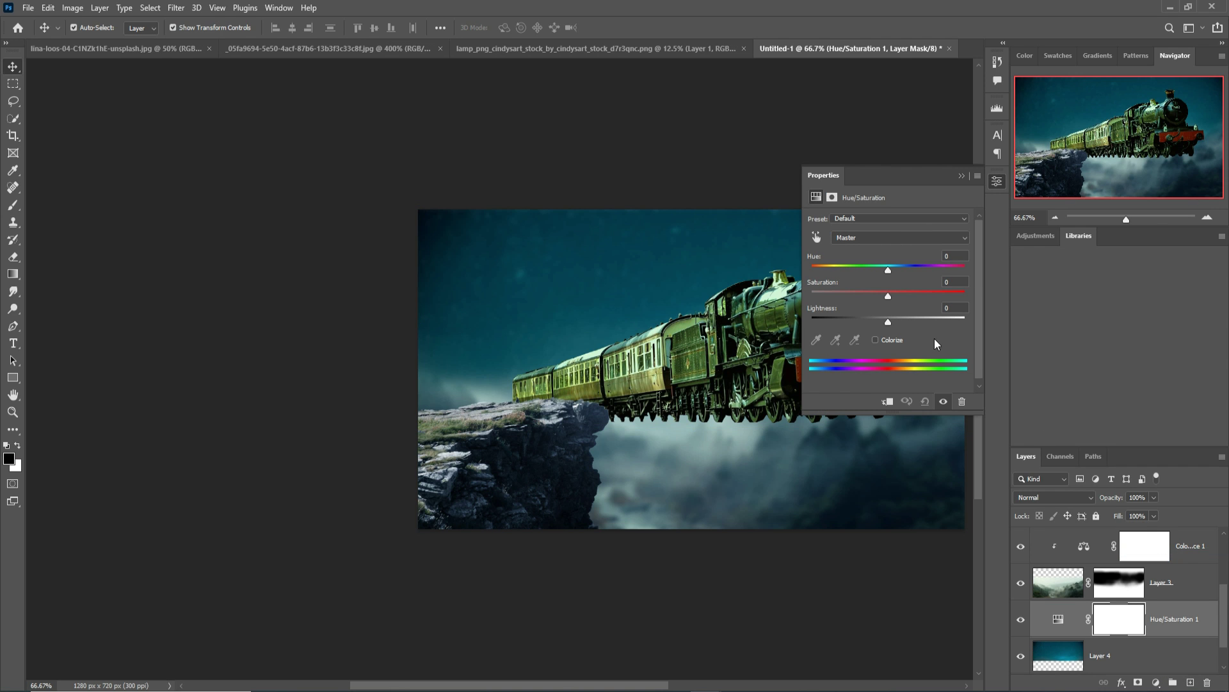
{"action": "left_click", "coordinate": [900, 404]}
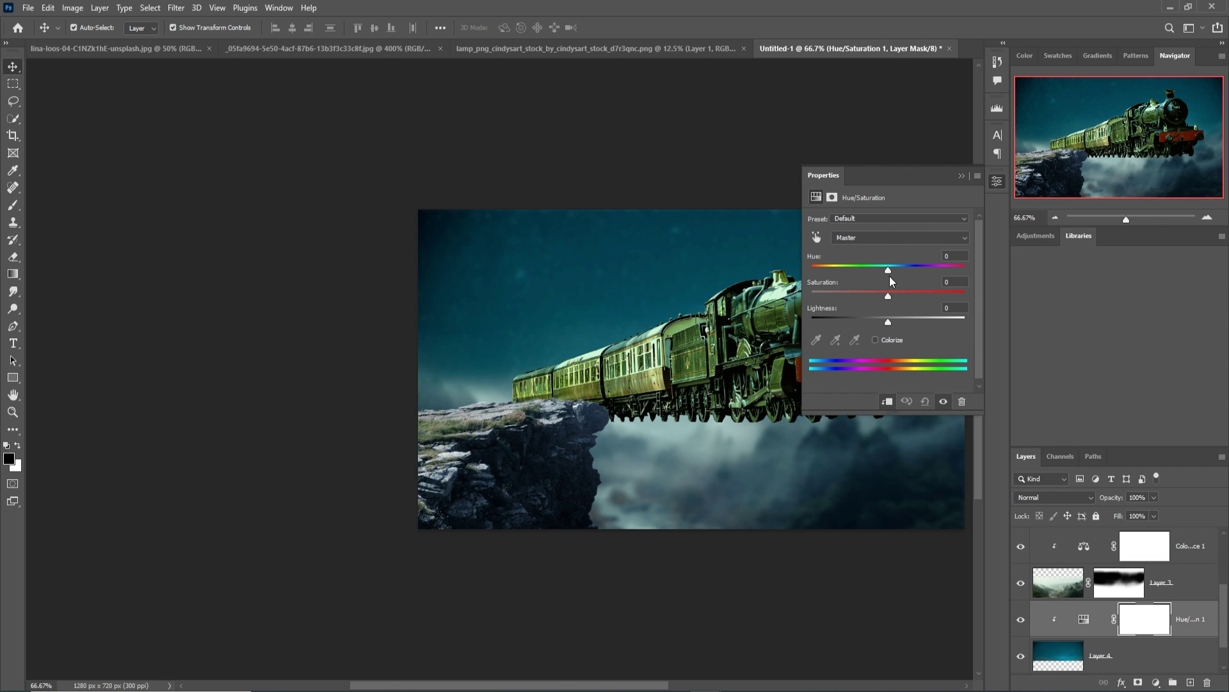
{"action": "left_click_drag", "start_coordinate": [886, 295], "coordinate": [868, 295]}
{"action": "left_click_drag", "start_coordinate": [894, 321], "coordinate": [890, 319]}
{"action": "left_click", "coordinate": [961, 176]}
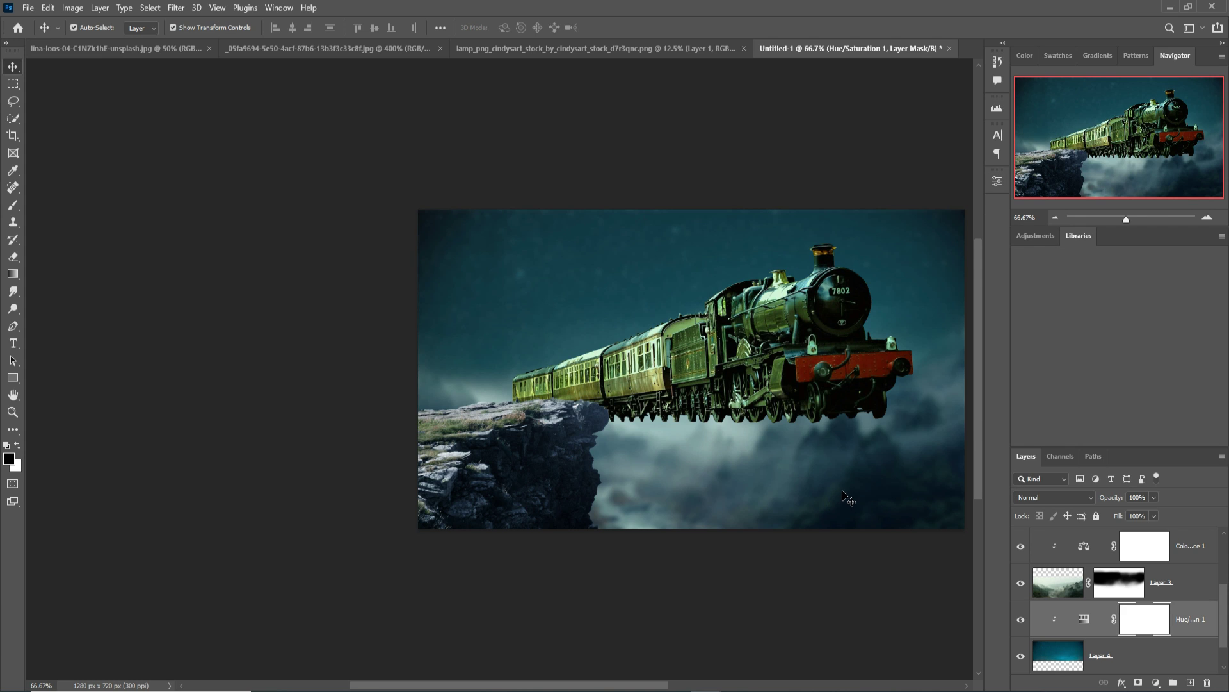
- Stretch the sky layer downward to 126.06% height, keeping its upper edge in place
{"action": "left_click", "coordinate": [1128, 599]}
{"action": "left_click", "coordinate": [1111, 656]}
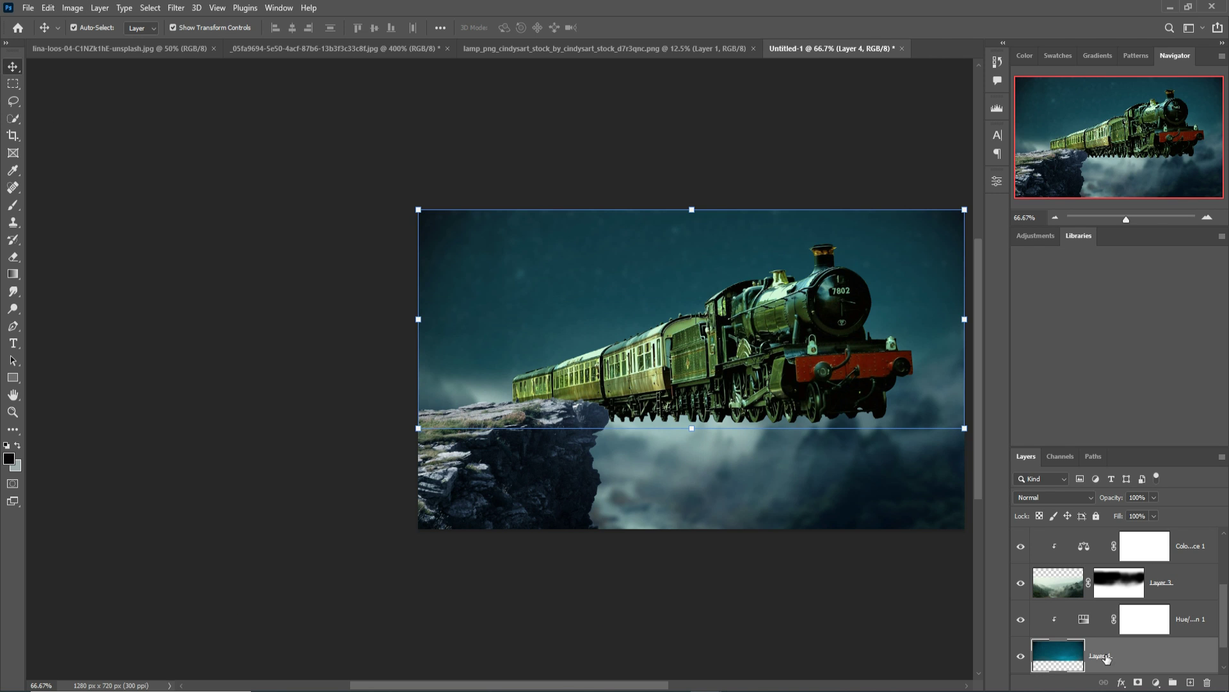
{"action": "left_click_drag", "start_coordinate": [698, 435], "coordinate": [698, 493]}
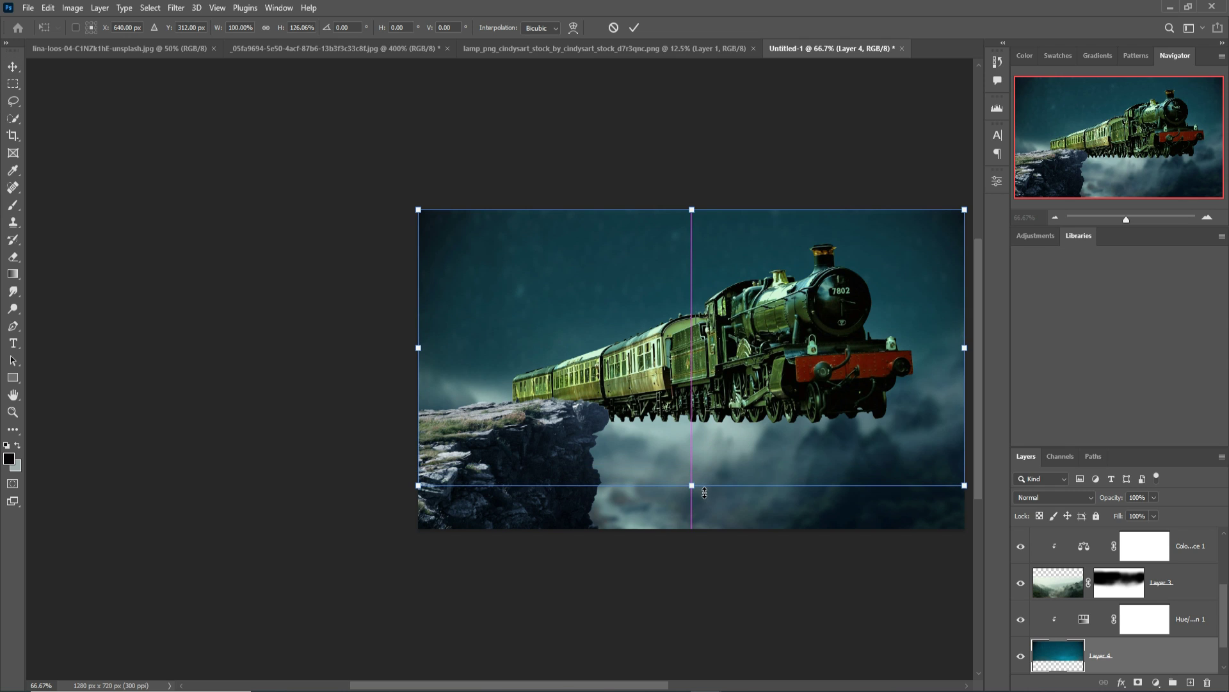
{"action": "left_click", "coordinate": [637, 28]}
- Paint black on the forest layer's mask with a soft 175 px brush at 13% opacity to fade the mist below the train
{"action": "left_click", "coordinate": [1126, 586]}
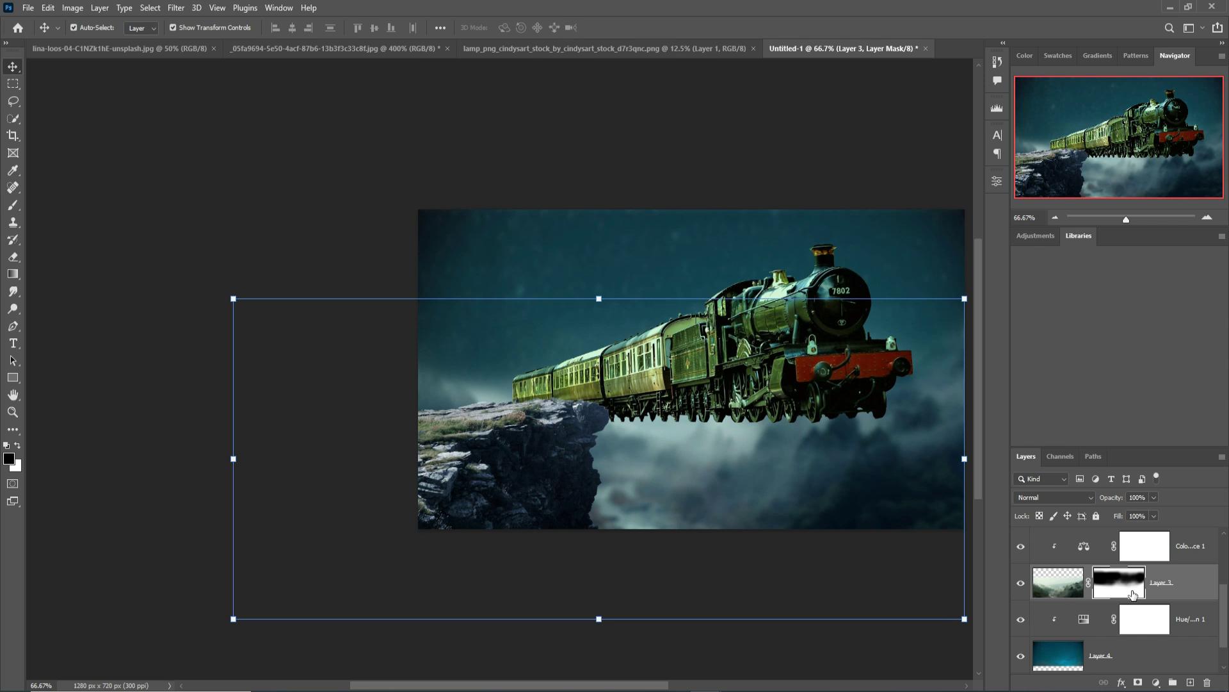
{"action": "left_click", "coordinate": [13, 205]}
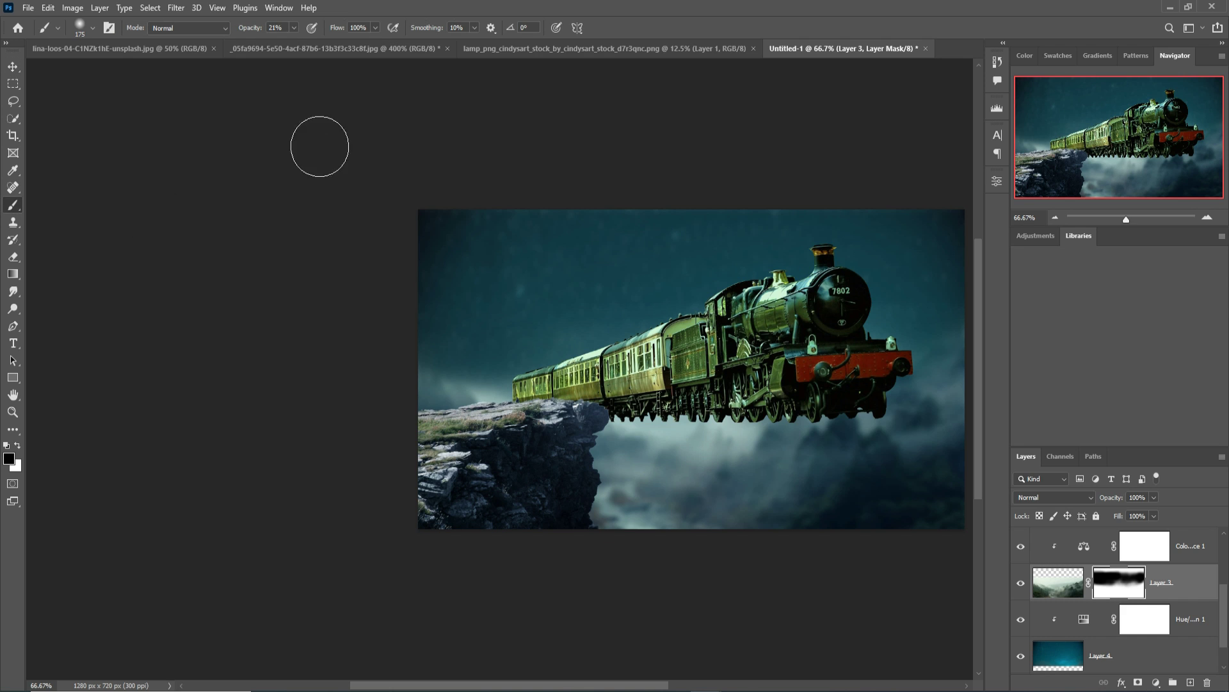
{"action": "left_click", "coordinate": [294, 27]}
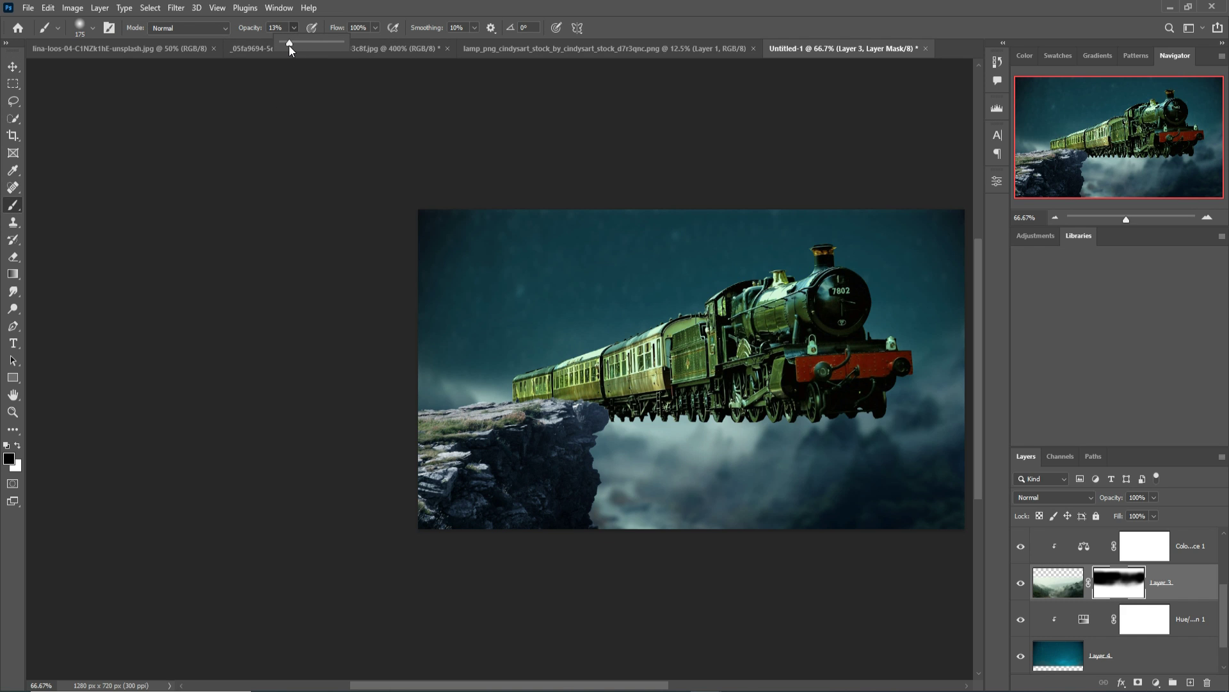
{"action": "left_click", "coordinate": [543, 418]}
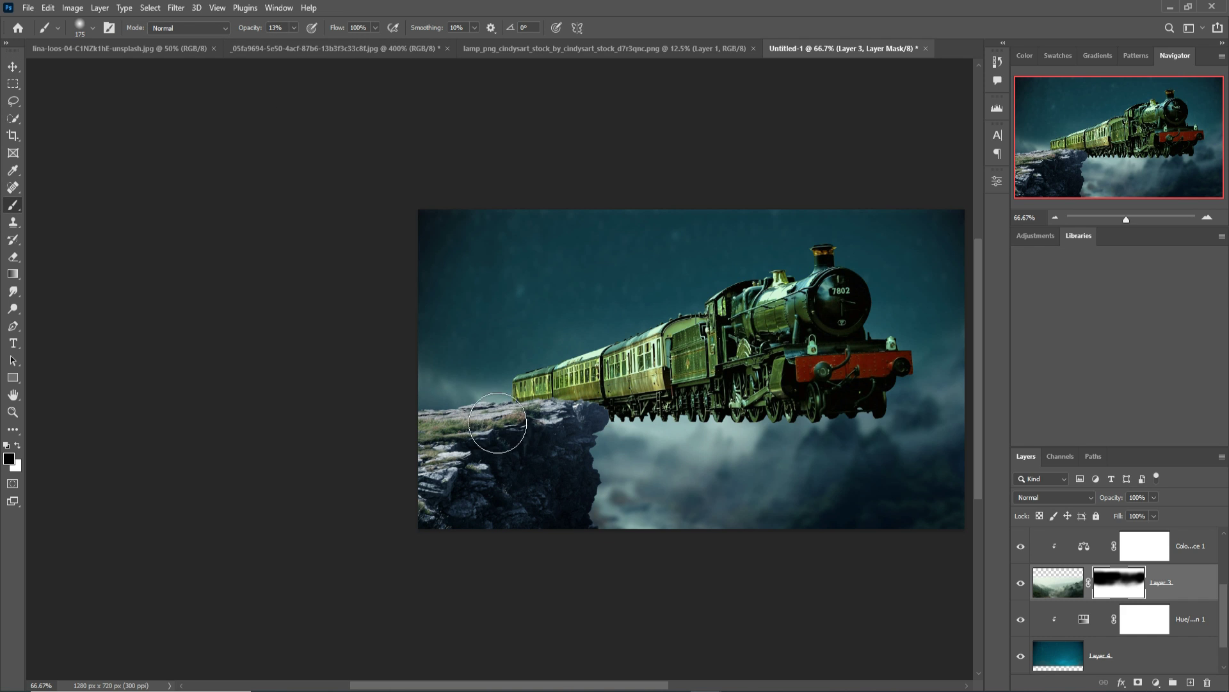
{"action": "mouse_move", "coordinate": [498, 422]}
{"action": "left_mouse_down"}
{"action": "mouse_move", "coordinate": [529, 435]}
{"action": "mouse_move", "coordinate": [520, 416]}
{"action": "mouse_move", "coordinate": [469, 405]}
{"action": "mouse_move", "coordinate": [626, 421]}
{"action": "mouse_move", "coordinate": [680, 447]}
{"action": "mouse_move", "coordinate": [659, 460]}
{"action": "mouse_move", "coordinate": [764, 449]}
{"action": "mouse_move", "coordinate": [779, 440]}
{"action": "mouse_move", "coordinate": [766, 443]}
{"action": "mouse_move", "coordinate": [774, 425]}
{"action": "mouse_move", "coordinate": [756, 441]}
{"action": "mouse_move", "coordinate": [805, 429]}
{"action": "mouse_move", "coordinate": [719, 497]}
{"action": "mouse_move", "coordinate": [637, 467]}
{"action": "mouse_move", "coordinate": [678, 456]}
{"action": "mouse_move", "coordinate": [659, 436]}
{"action": "mouse_move", "coordinate": [653, 447]}
{"action": "mouse_move", "coordinate": [775, 448]}
{"action": "mouse_move", "coordinate": [922, 421]}
{"action": "mouse_move", "coordinate": [991, 431]}
{"action": "mouse_move", "coordinate": [908, 456]}
{"action": "mouse_move", "coordinate": [893, 440]}
{"action": "mouse_move", "coordinate": [945, 392]}
{"action": "mouse_move", "coordinate": [978, 389]}
{"action": "mouse_move", "coordinate": [895, 401]}
{"action": "mouse_move", "coordinate": [917, 376]}
{"action": "mouse_move", "coordinate": [757, 431]}
{"action": "mouse_move", "coordinate": [742, 473]}
{"action": "mouse_move", "coordinate": [601, 472]}
{"action": "mouse_move", "coordinate": [478, 435]}
{"action": "mouse_move", "coordinate": [477, 410]}
{"action": "mouse_move", "coordinate": [447, 411]}
{"action": "mouse_move", "coordinate": [665, 428]}
{"action": "mouse_move", "coordinate": [684, 456]}
{"action": "mouse_move", "coordinate": [790, 462]}
{"action": "mouse_move", "coordinate": [831, 442]}
{"action": "left_mouse_up"}
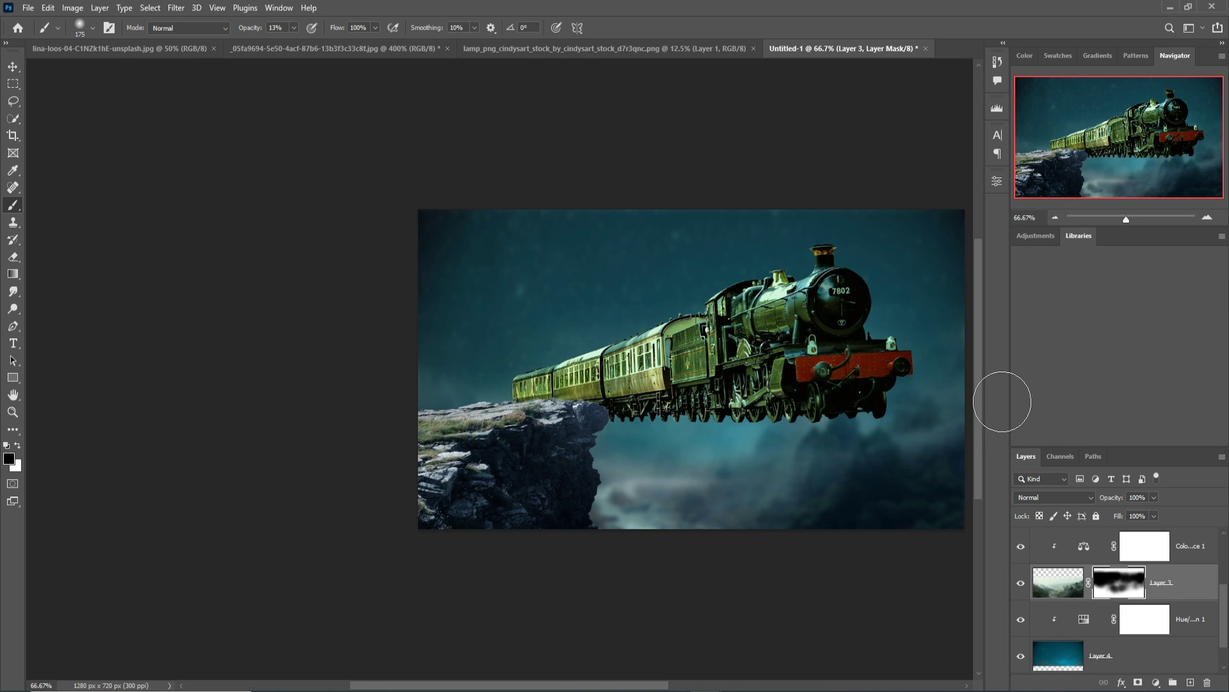
- Open the train layer in the Camera Raw Filter, lower the Greens saturation and set the Greens hue to +97
{"action": "key", "text": "v"}
{"action": "left_click", "coordinate": [698, 360]}
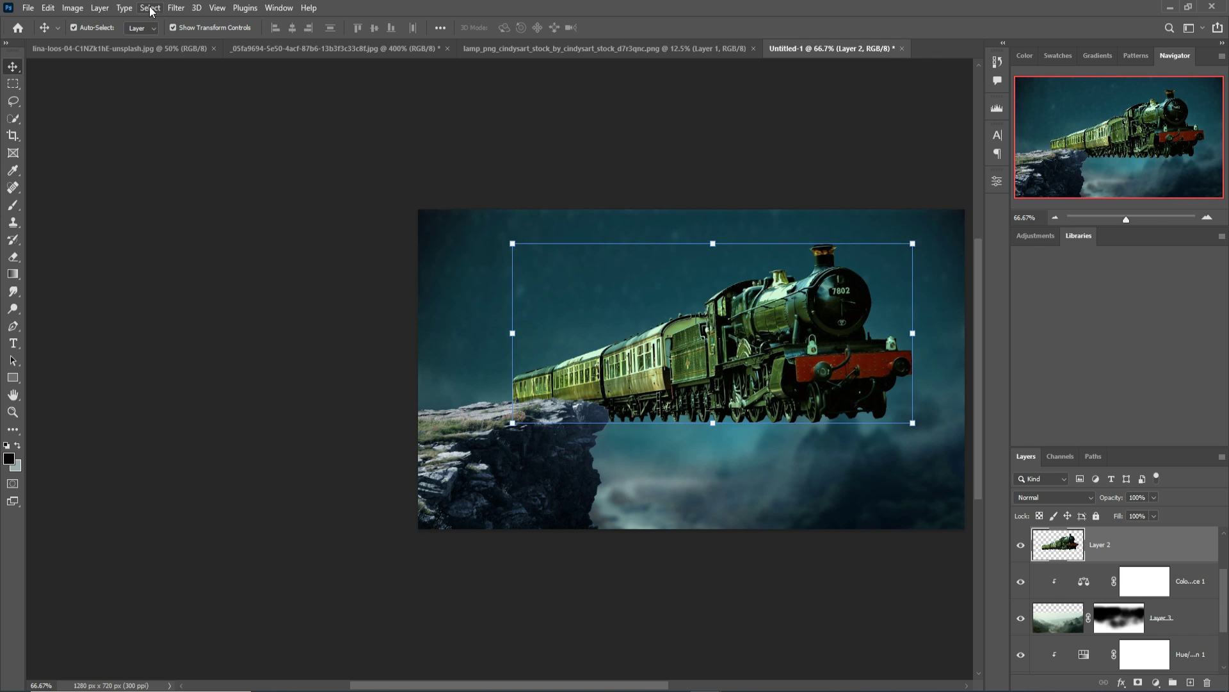
{"action": "left_click", "coordinate": [179, 9]}
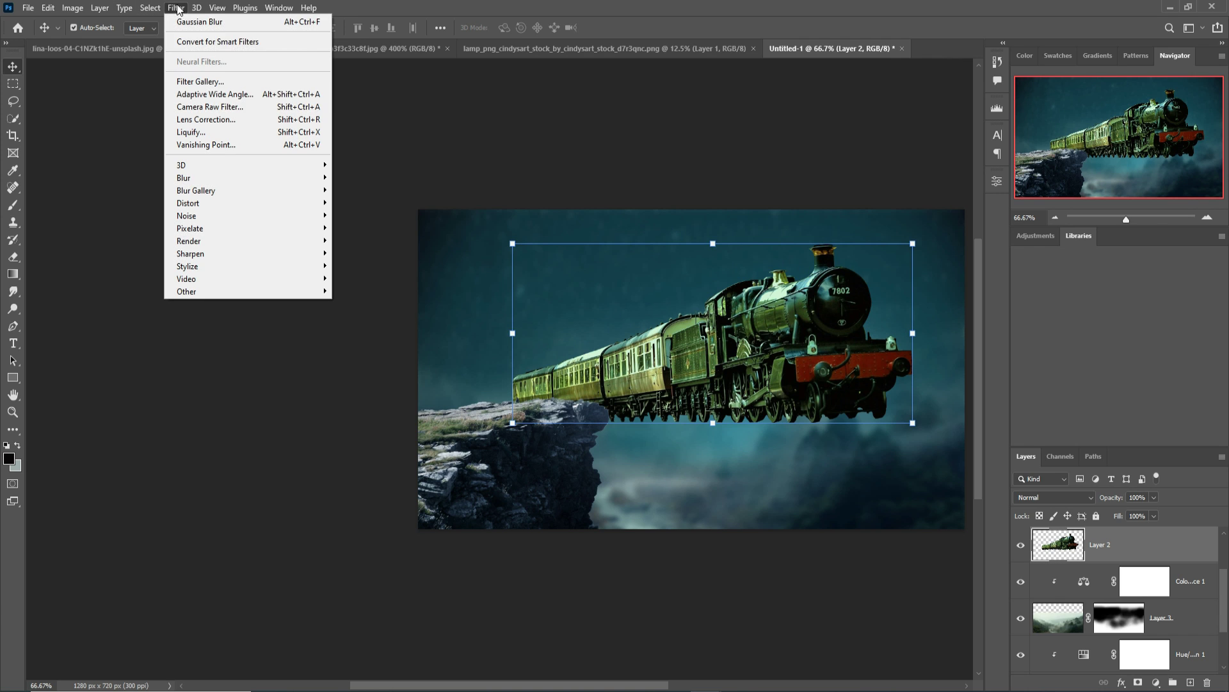
{"action": "left_click", "coordinate": [203, 106]}
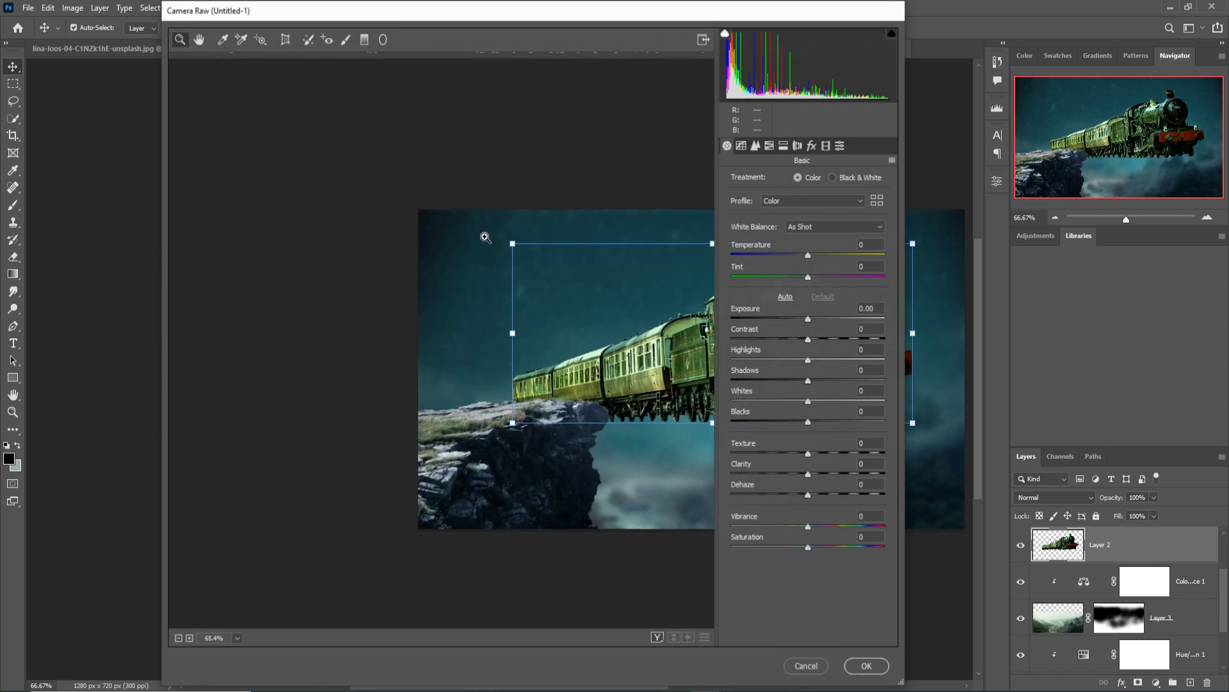
{"action": "left_click", "coordinate": [770, 146]}
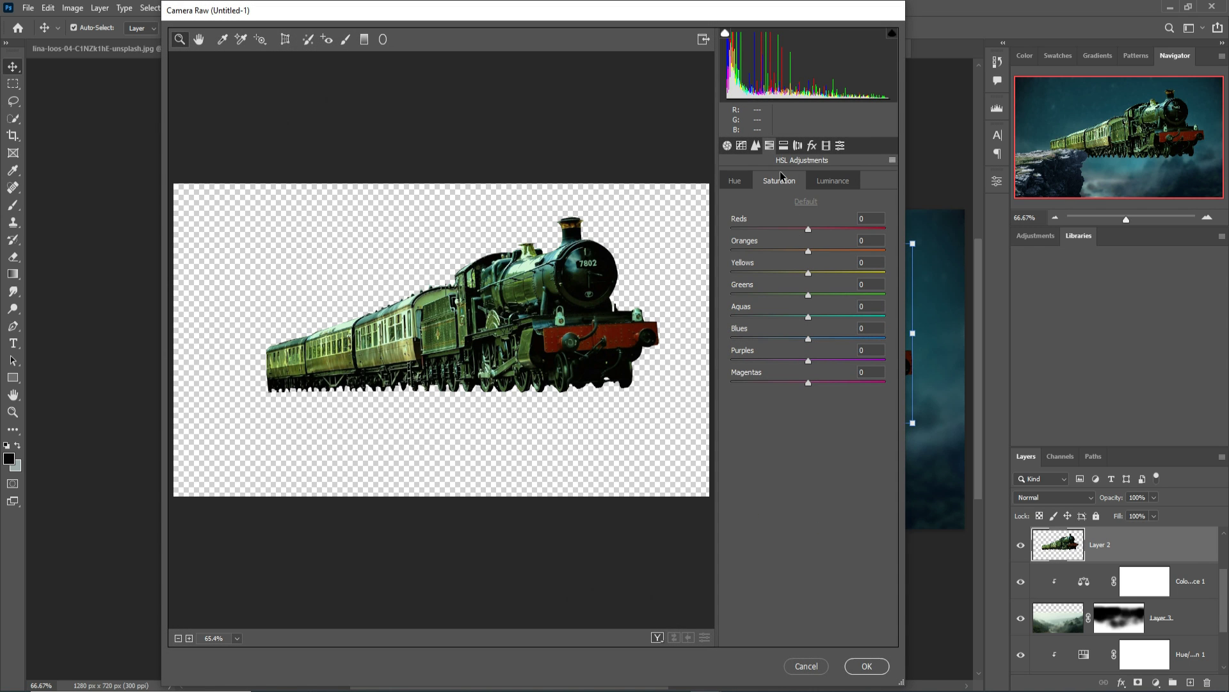
{"action": "left_click_drag", "start_coordinate": [808, 295], "coordinate": [761, 294]}
{"action": "left_click", "coordinate": [736, 181]}
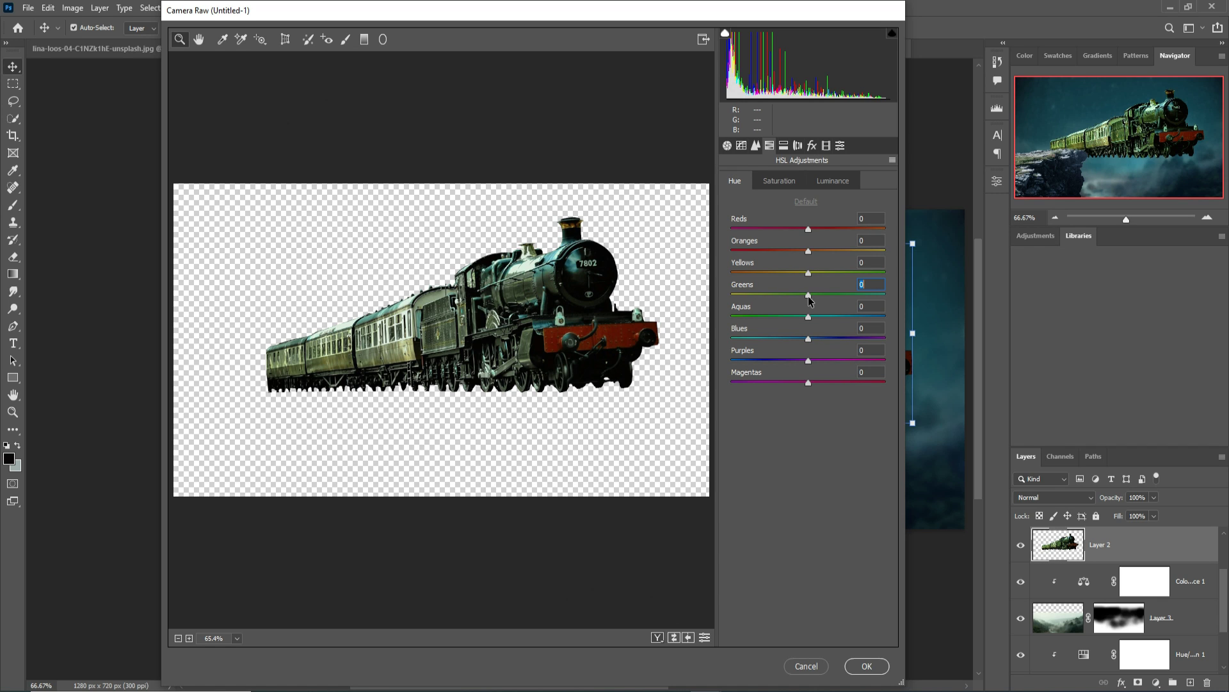
{"action": "left_click_drag", "start_coordinate": [809, 295], "coordinate": [882, 294]}
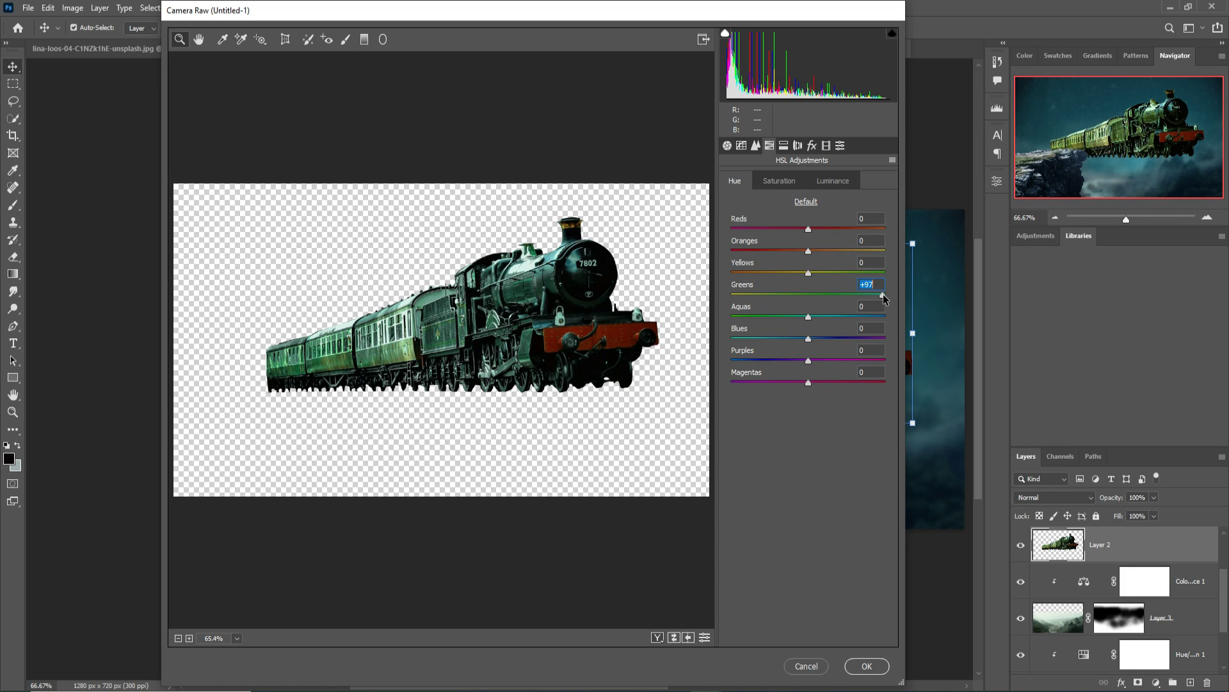
- Set the train's Camera Raw saturation to -13, temperature to -9 and tint to +8, and apply the filter
{"action": "left_click", "coordinate": [728, 146]}
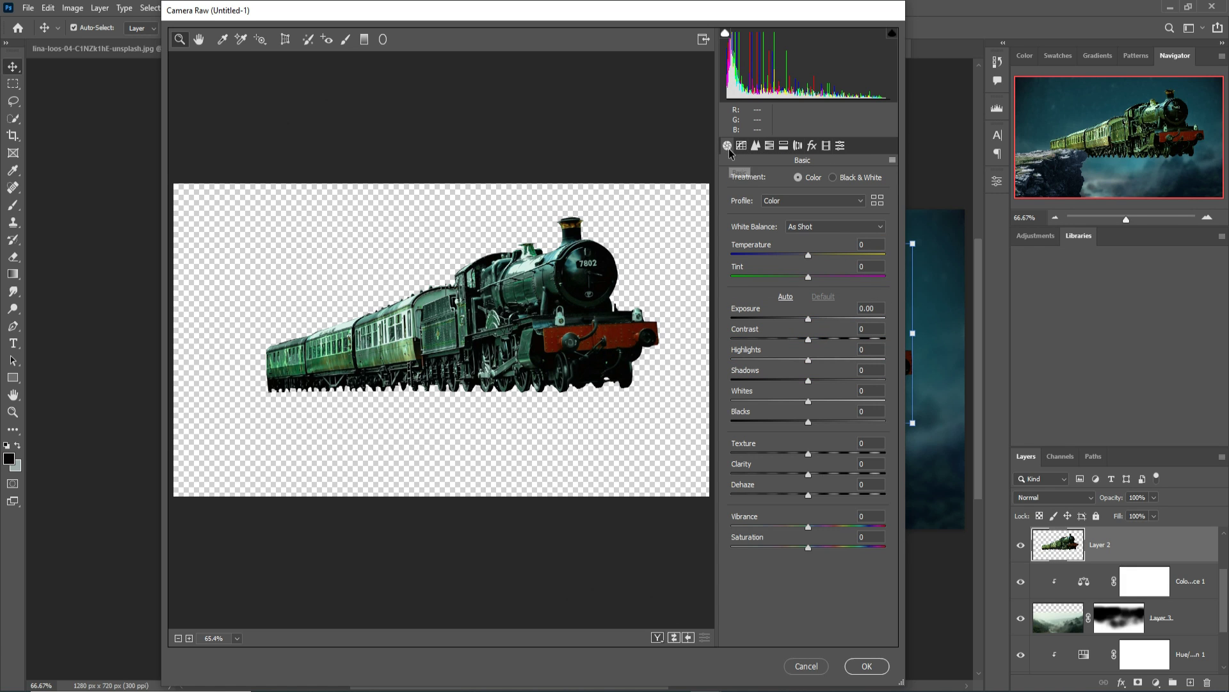
{"action": "left_click_drag", "start_coordinate": [811, 547], "coordinate": [799, 547]}
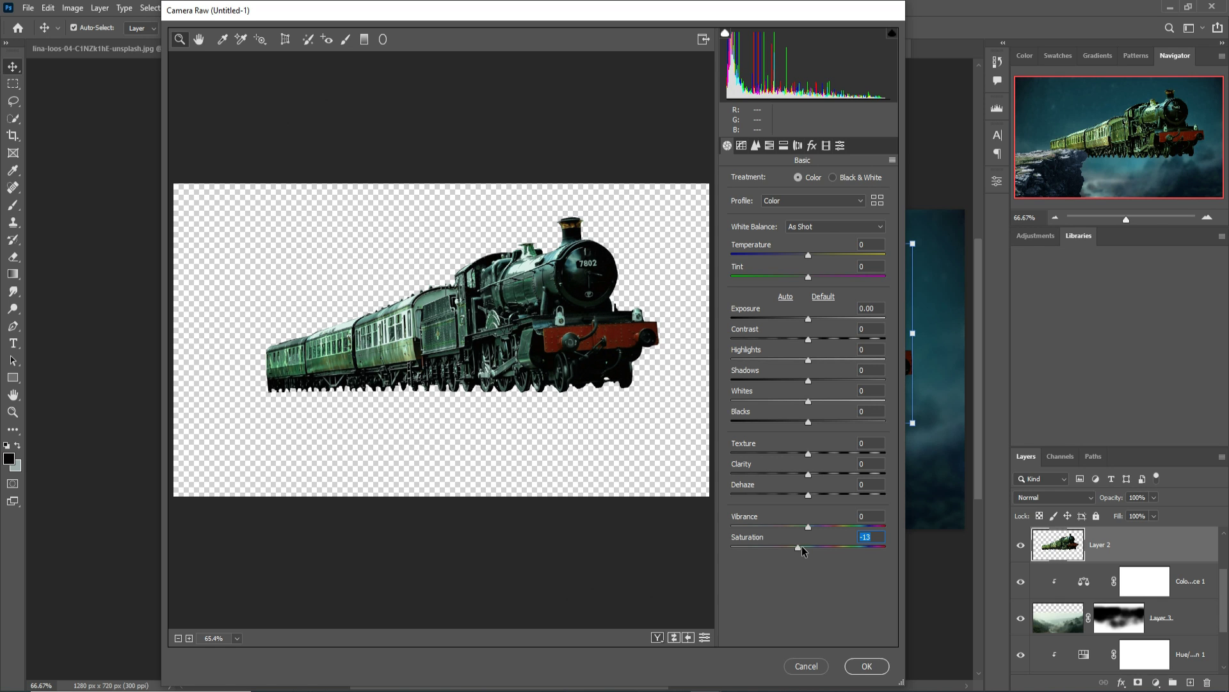
{"action": "left_click_drag", "start_coordinate": [808, 255], "coordinate": [815, 276]}
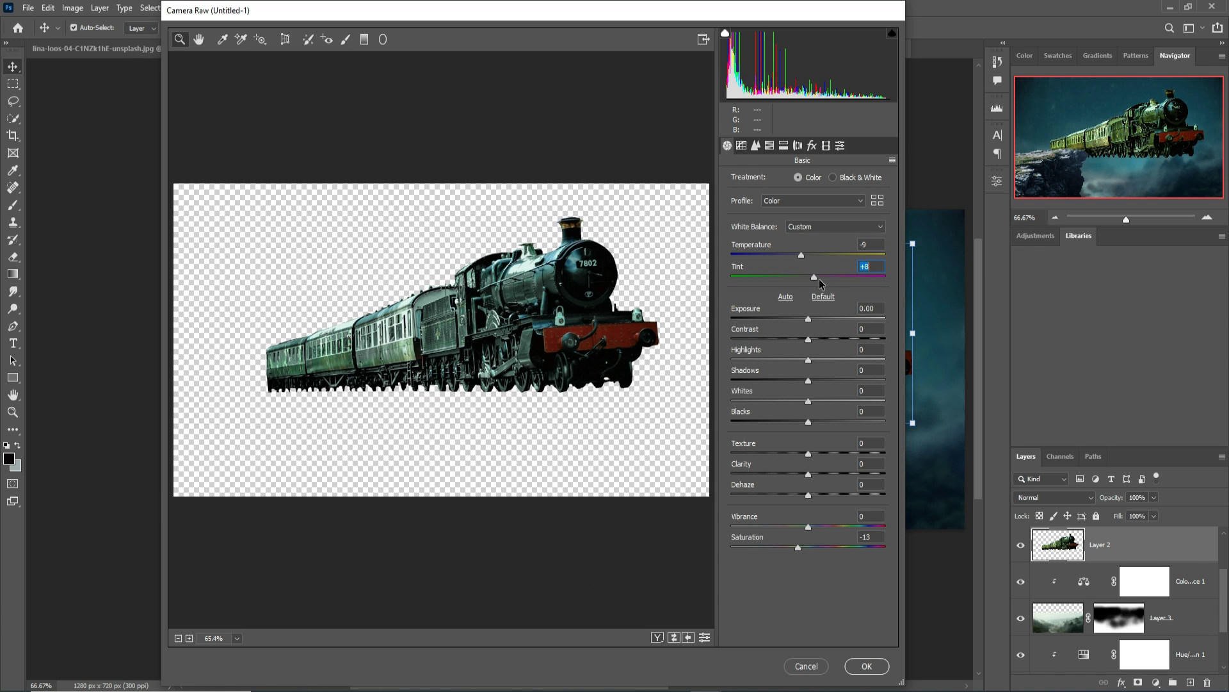
{"action": "left_click", "coordinate": [867, 666]}
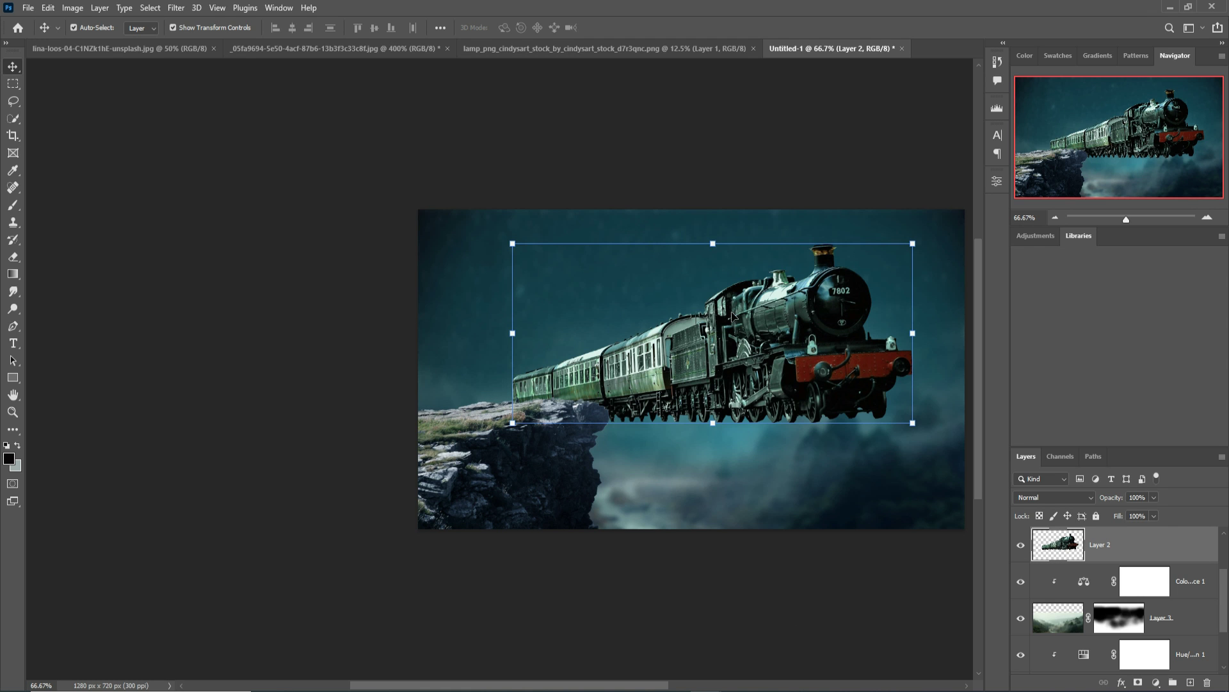
- Apply the Camera Raw Filter to the train layer again with Highlights at -50 and Whites at -65
{"action": "left_click", "coordinate": [176, 8]}
{"action": "left_click", "coordinate": [205, 107]}
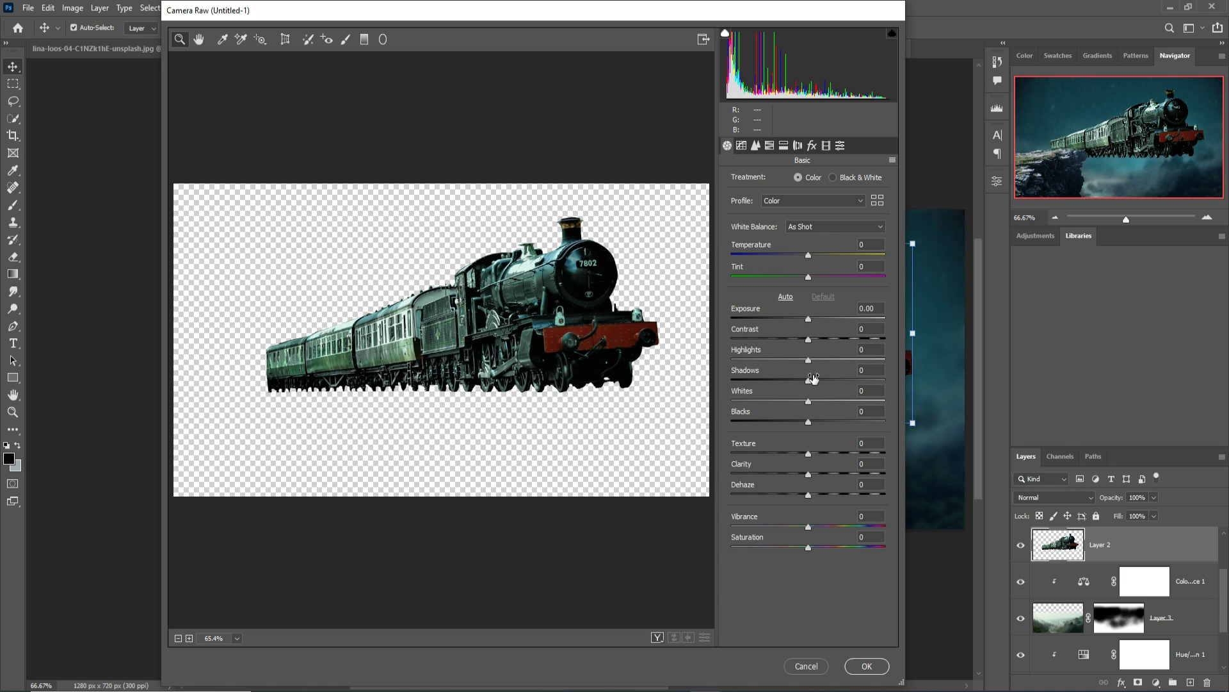
{"action": "left_click_drag", "start_coordinate": [808, 361], "coordinate": [781, 360]}
{"action": "left_click_drag", "start_coordinate": [808, 400], "coordinate": [760, 401]}
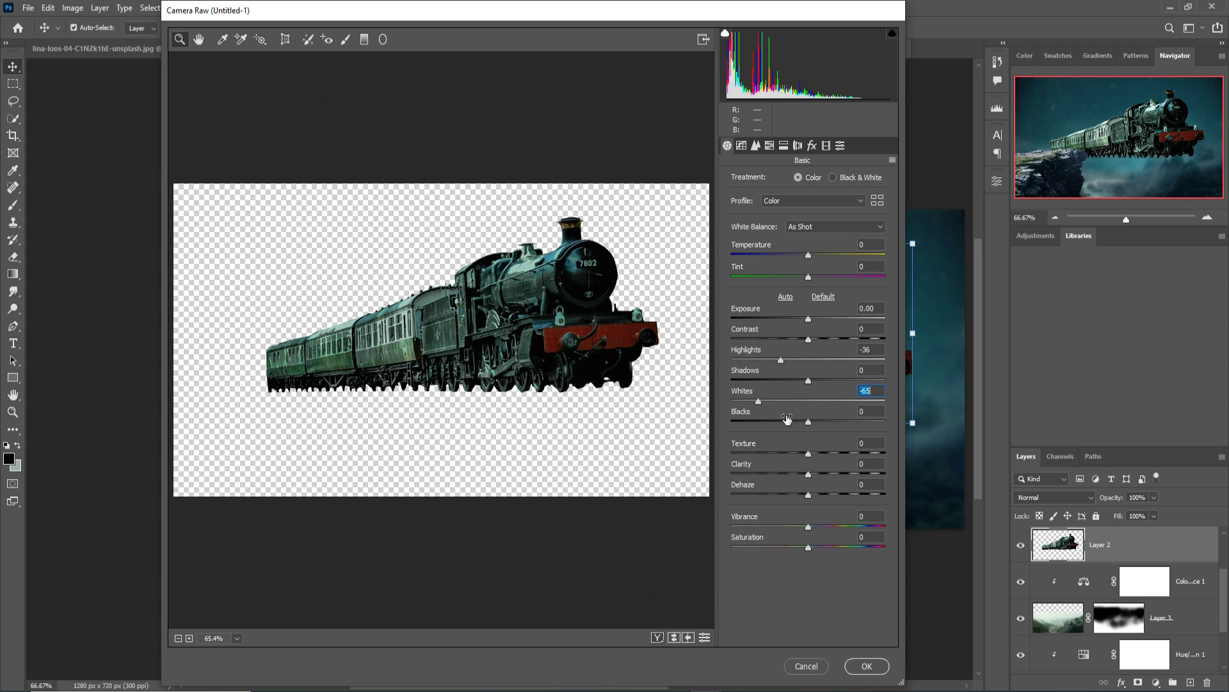
{"action": "left_click_drag", "start_coordinate": [781, 360], "coordinate": [770, 363]}
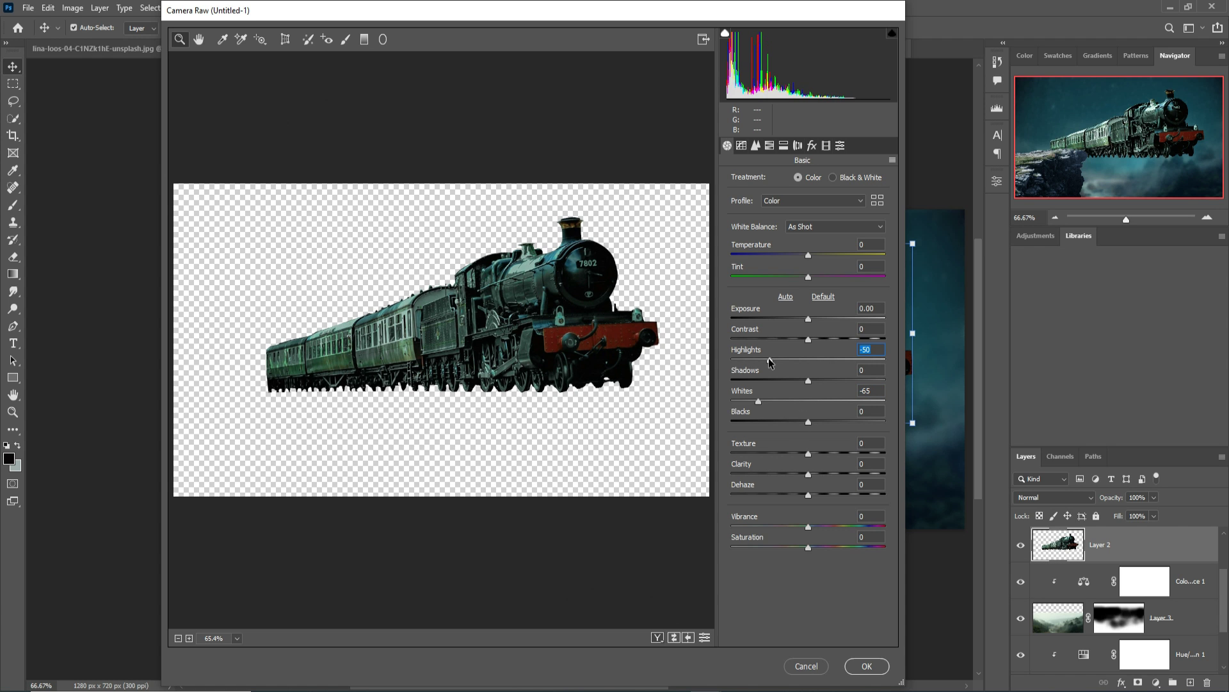
{"action": "left_click", "coordinate": [861, 664]}
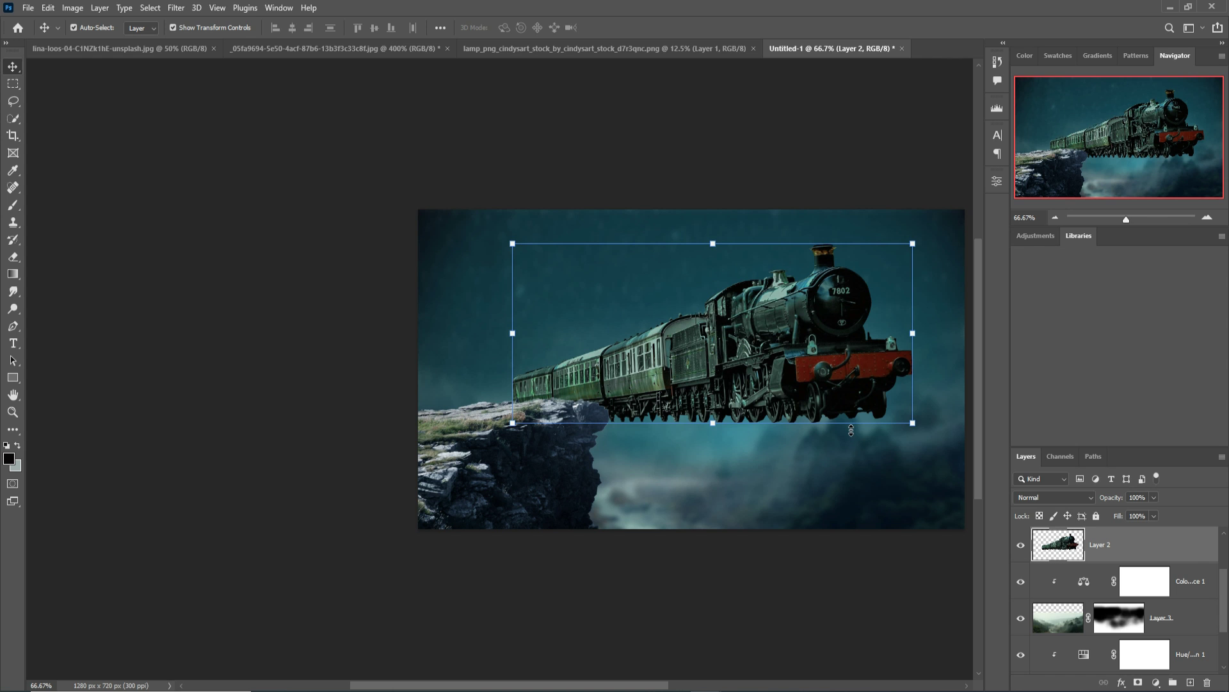
- Select the whole lamp post in the lamp image with a rectangular marquee, leaving out the black text strip
{"action": "left_click", "coordinate": [582, 47]}
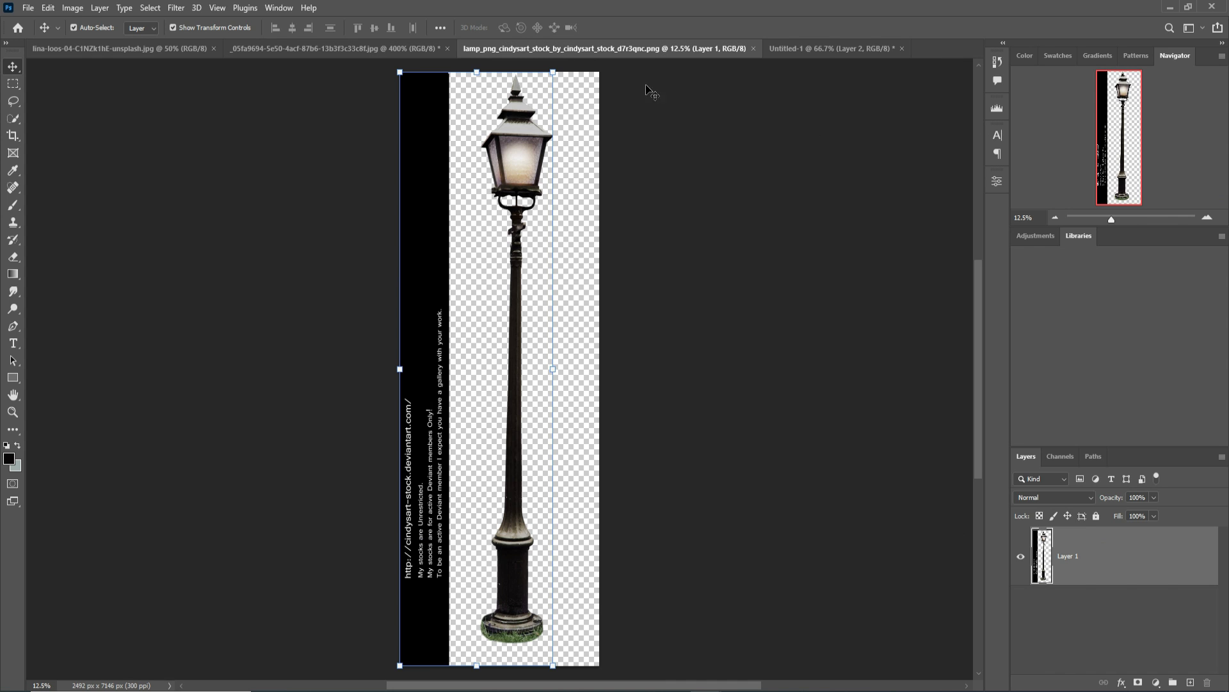
{"action": "mouse_move", "coordinate": [510, 142]}
{"action": "left_mouse_down"}
{"action": "mouse_move", "coordinate": [564, 175]}
{"action": "mouse_move", "coordinate": [512, 143]}
{"action": "left_mouse_up"}
{"action": "left_click", "coordinate": [12, 84]}
{"action": "left_click_drag", "start_coordinate": [471, 73], "coordinate": [574, 654]}
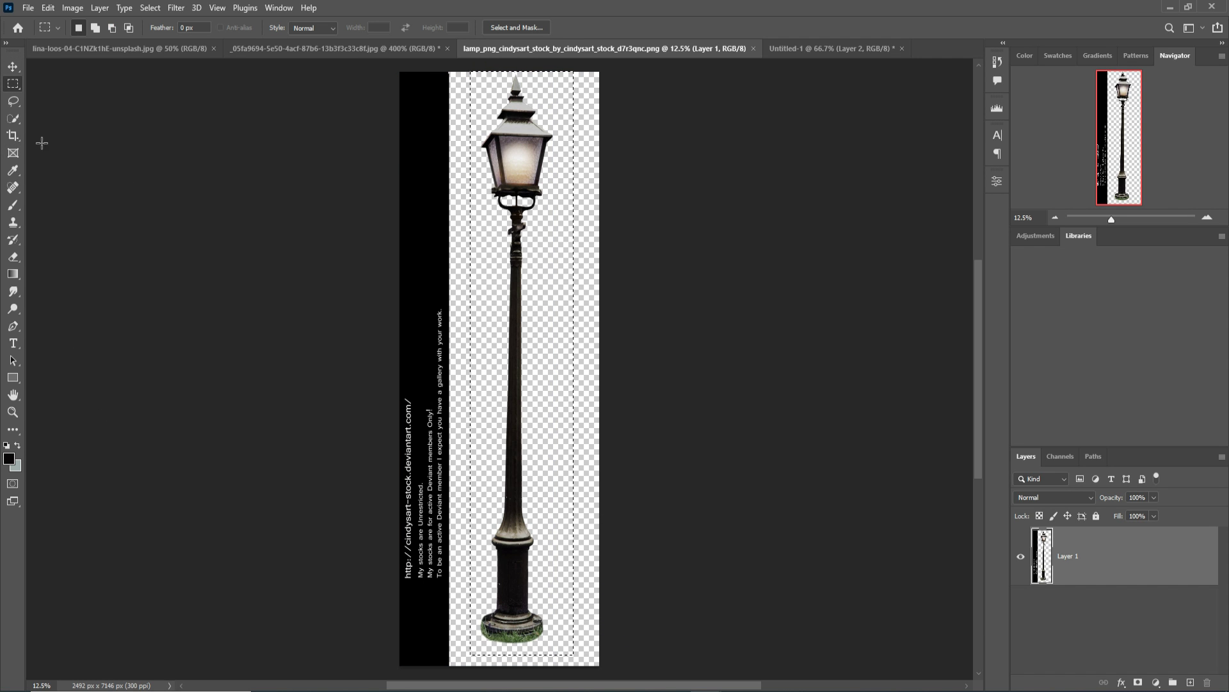
- Bring the selected lamp post into the train composite as a new layer and close the lamp image
{"action": "left_click", "coordinate": [13, 66]}
{"action": "left_click_drag", "start_coordinate": [589, 45], "coordinate": [808, 108]}
{"action": "left_click_drag", "start_coordinate": [832, 205], "coordinate": [531, 236]}
{"action": "left_click", "coordinate": [866, 120]}
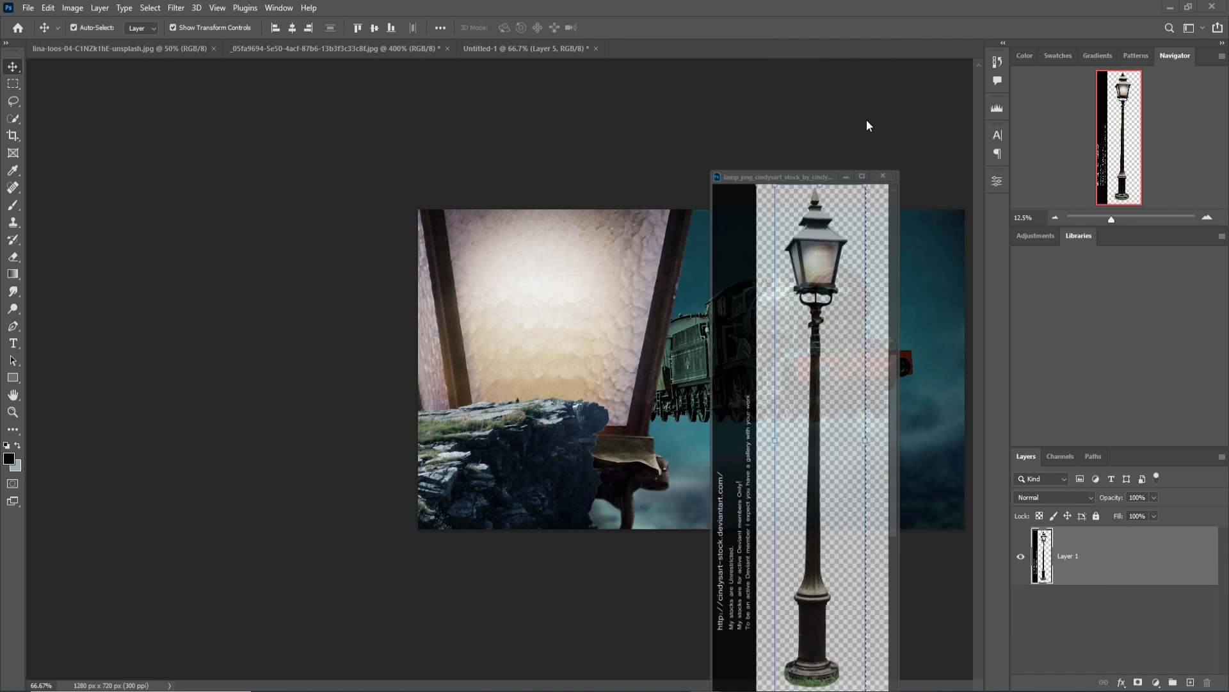
{"action": "key", "text": "ctrl+w"}
- Scale the lamp post down and stand it on the grassy cliff top near the image's left edge
{"action": "left_click_drag", "start_coordinate": [727, 525], "coordinate": [519, 580]}
{"action": "left_click_drag", "start_coordinate": [473, 653], "coordinate": [708, 76]}
{"action": "left_click_drag", "start_coordinate": [766, 162], "coordinate": [465, 295]}
{"action": "left_click", "coordinate": [633, 28]}
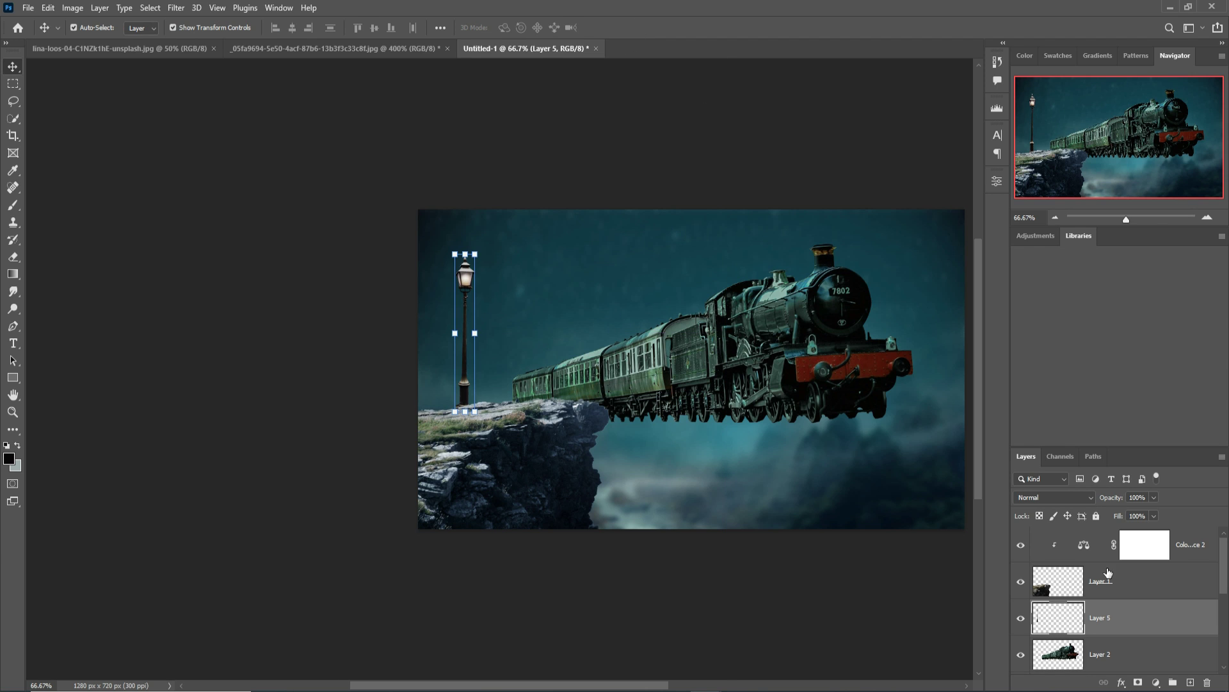
- Scale the lamp post to 97.72% and shift it slightly left and down on the cliff
{"action": "left_click_drag", "start_coordinate": [484, 256], "coordinate": [481, 261]}
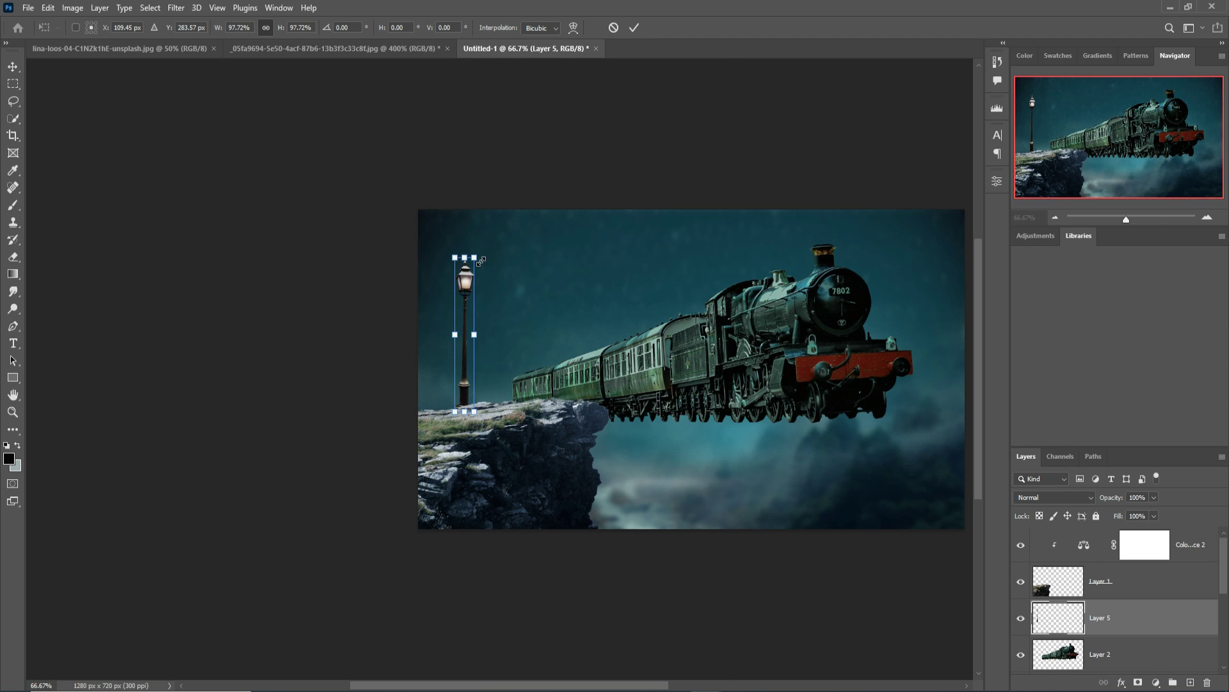
{"action": "left_click", "coordinate": [633, 27]}
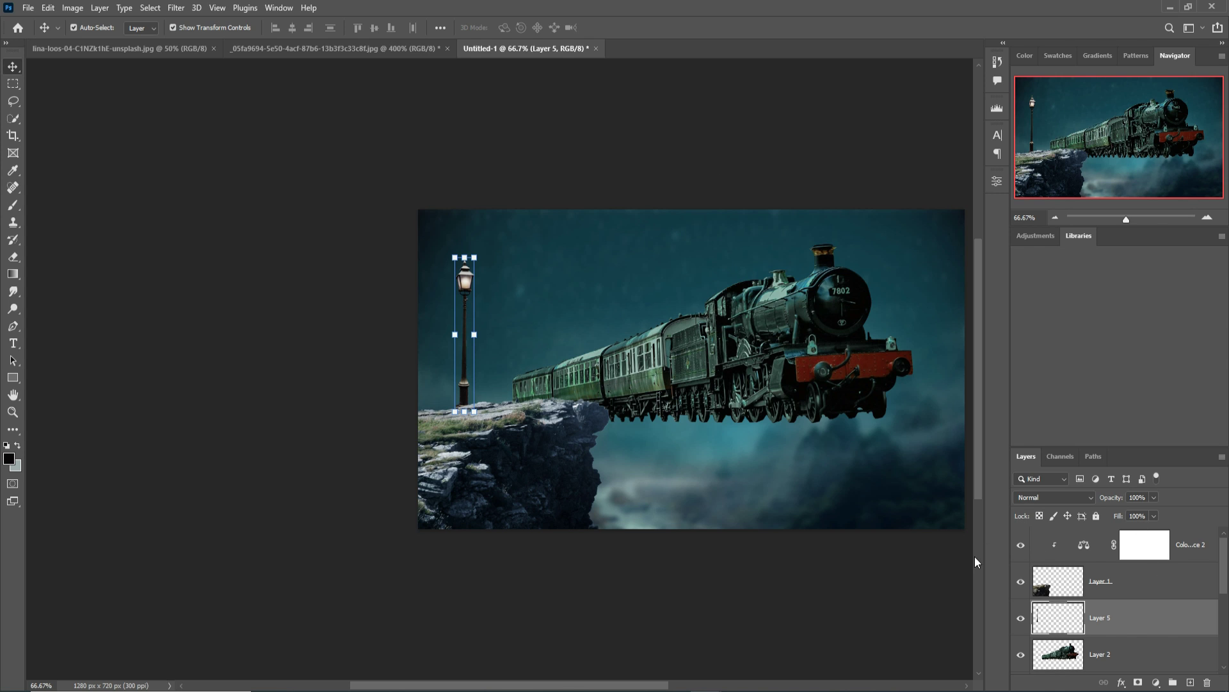
{"action": "left_click_drag", "start_coordinate": [464, 354], "coordinate": [456, 358]}
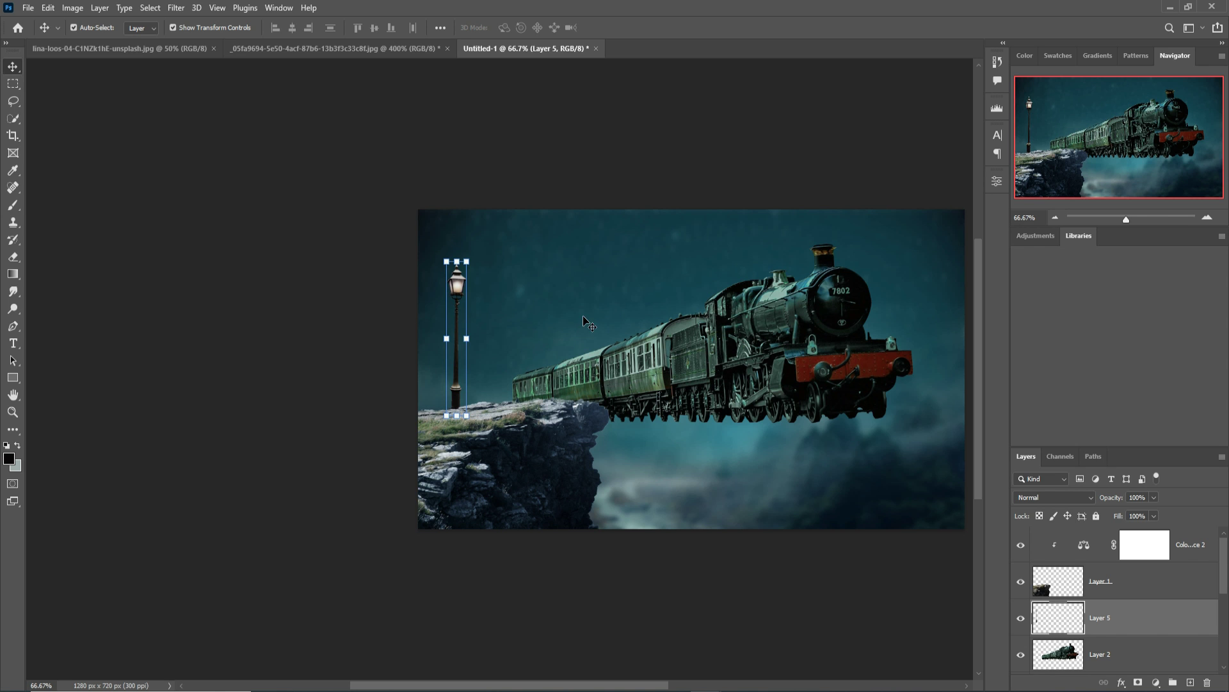
- In the boy image, start a Pen tool path along the sole of the front foot up to the toes
{"action": "left_click", "coordinate": [276, 51]}
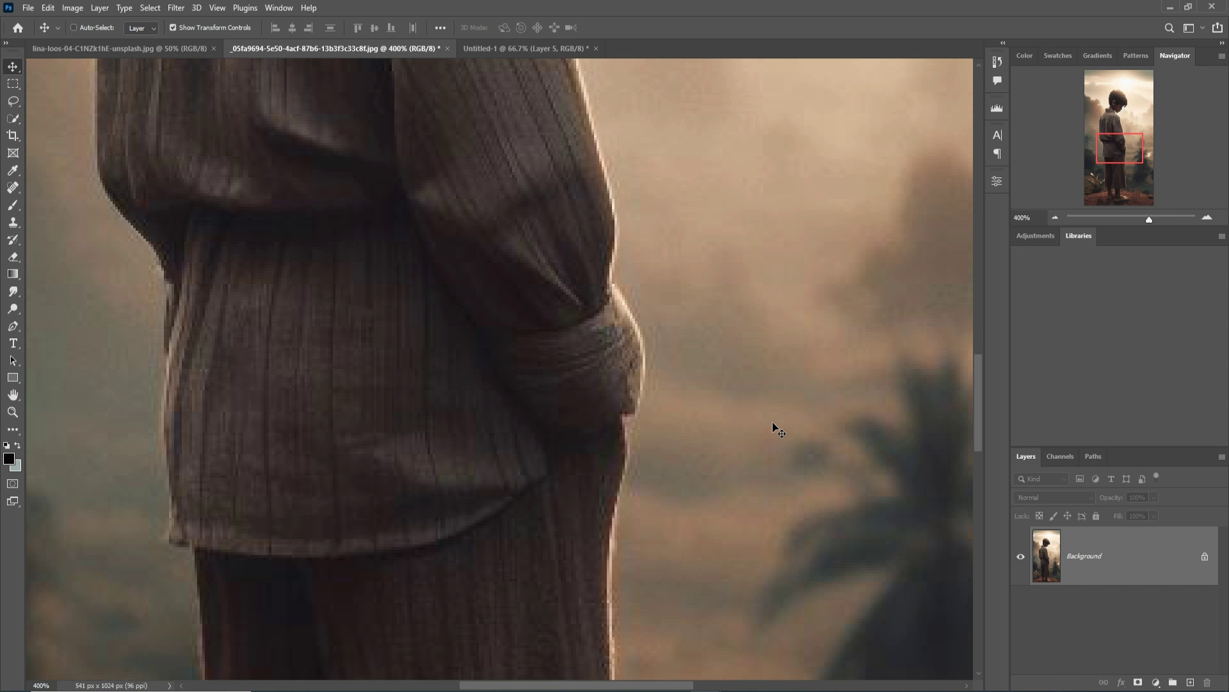
{"action": "scroll", "coordinate": [772, 422], "scroll_direction": "down", "scroll_amount": 4}
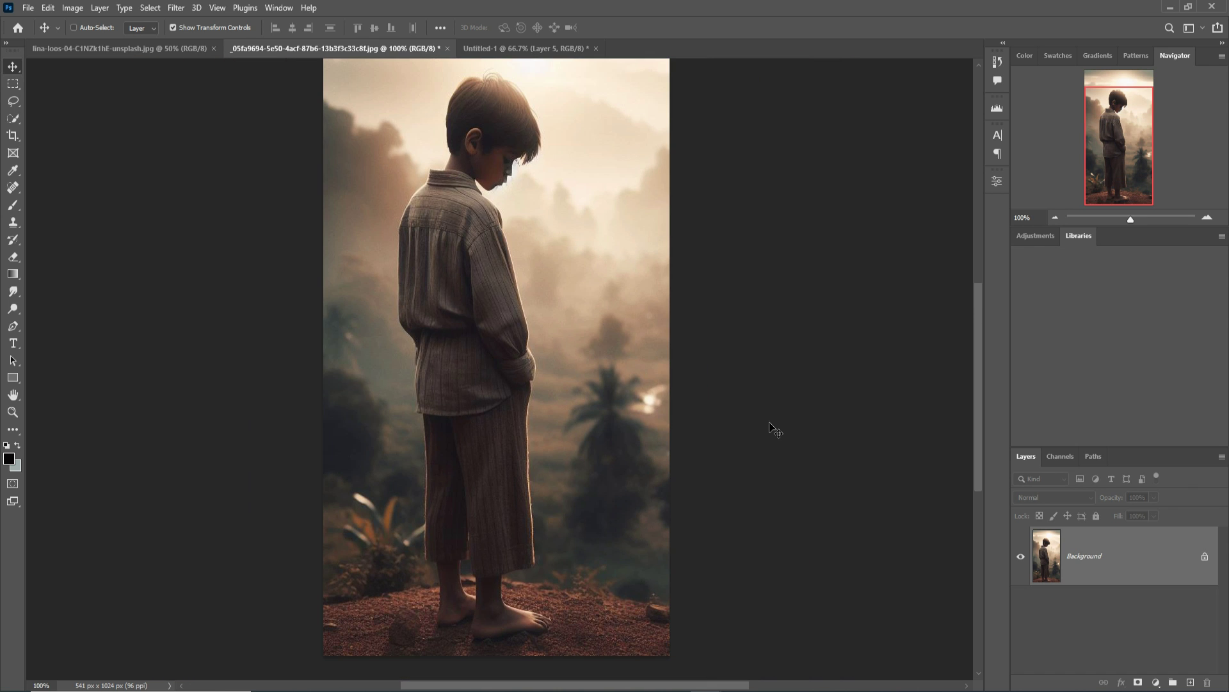
{"action": "key", "text": "ctrl"}
{"action": "left_click", "coordinate": [12, 327]}
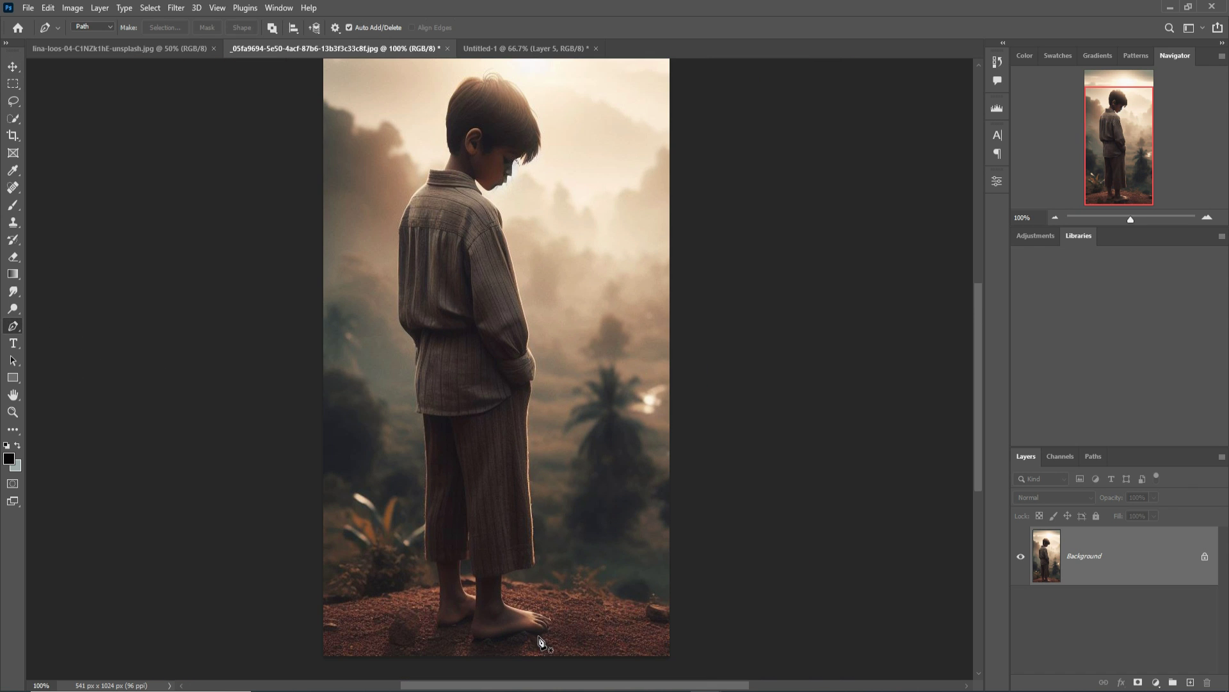
{"action": "key", "text": "ctrl+plus"}
{"action": "key", "text": "ctrl+plus"}
{"action": "key", "text": "ctrl+plus"}
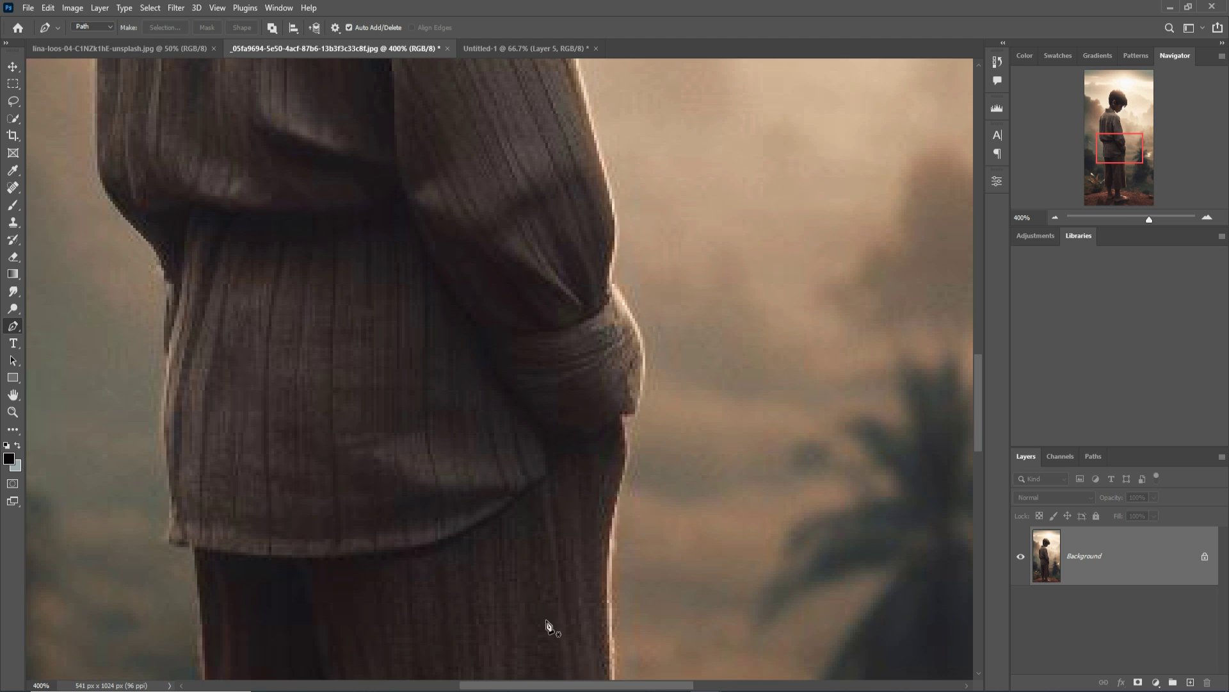
{"action": "scroll", "coordinate": [557, 614], "scroll_direction": "down", "scroll_amount": 10}
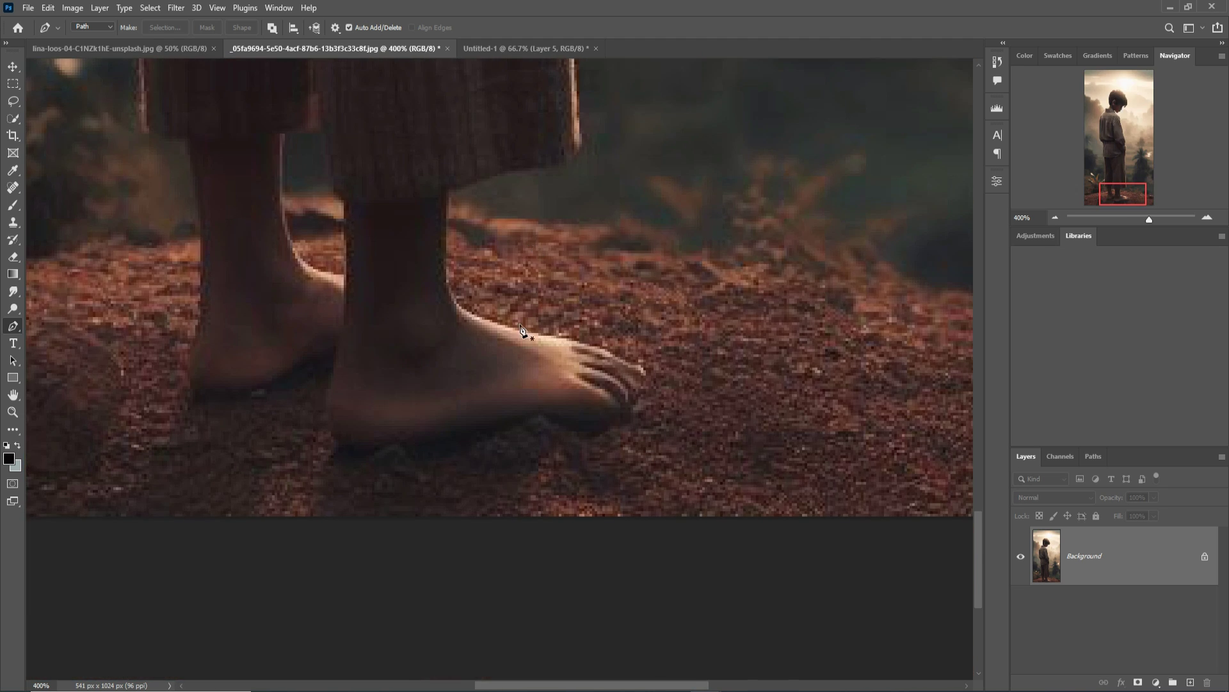
{"action": "left_click", "coordinate": [421, 455]}
{"action": "left_click", "coordinate": [485, 431]}
{"action": "left_click", "coordinate": [518, 423]}
{"action": "left_click", "coordinate": [536, 420]}
{"action": "left_click", "coordinate": [546, 421]}
{"action": "left_click", "coordinate": [580, 425]}
{"action": "left_click", "coordinate": [597, 426]}
{"action": "left_click", "coordinate": [618, 419]}
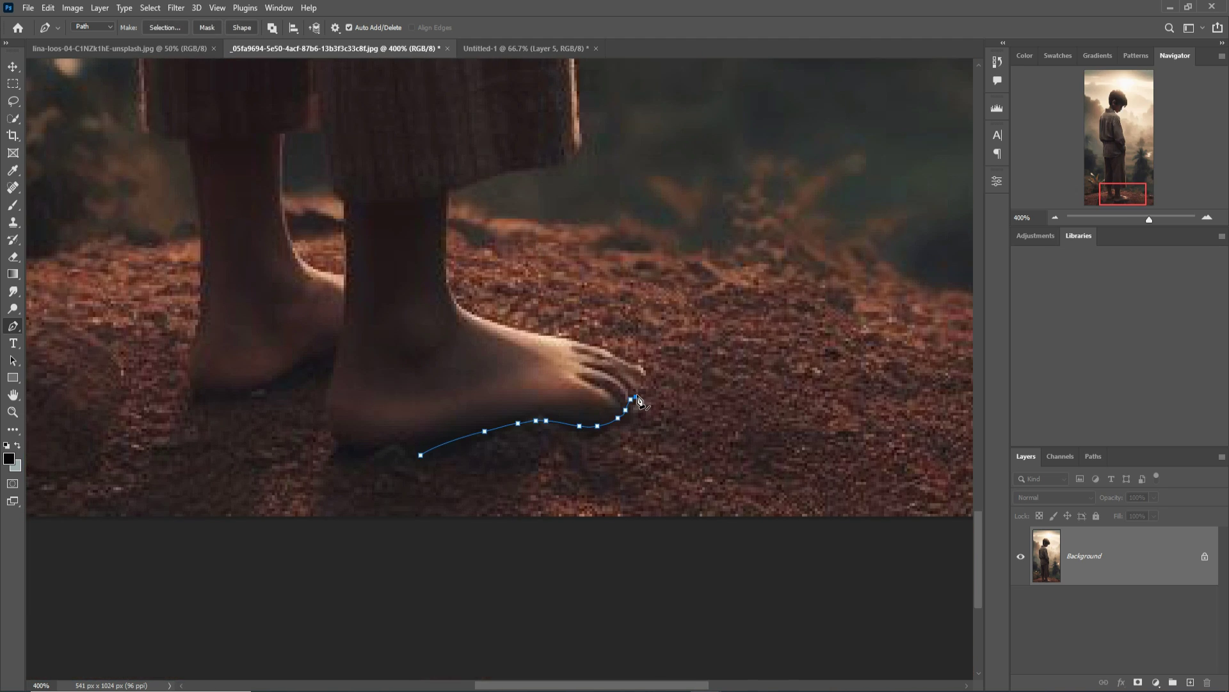
- Continue the path over the front foot, up the front of the trousers and around the hand and cuff
{"action": "mouse_move", "coordinate": [468, 321]}
{"action": "left_mouse_down"}
{"action": "mouse_move", "coordinate": [448, 192]}
{"action": "mouse_move", "coordinate": [580, 146]}
{"action": "mouse_move", "coordinate": [591, 97]}
{"action": "mouse_move", "coordinate": [654, 522]}
{"action": "left_mouse_up"}
{"action": "left_click", "coordinate": [632, 176]}
{"action": "left_click", "coordinate": [643, 109]}
{"action": "left_click_drag", "start_coordinate": [645, 112], "coordinate": [657, 354]}
{"action": "left_click", "coordinate": [660, 289]}
{"action": "left_click", "coordinate": [647, 167]}
{"action": "left_click", "coordinate": [648, 91]}
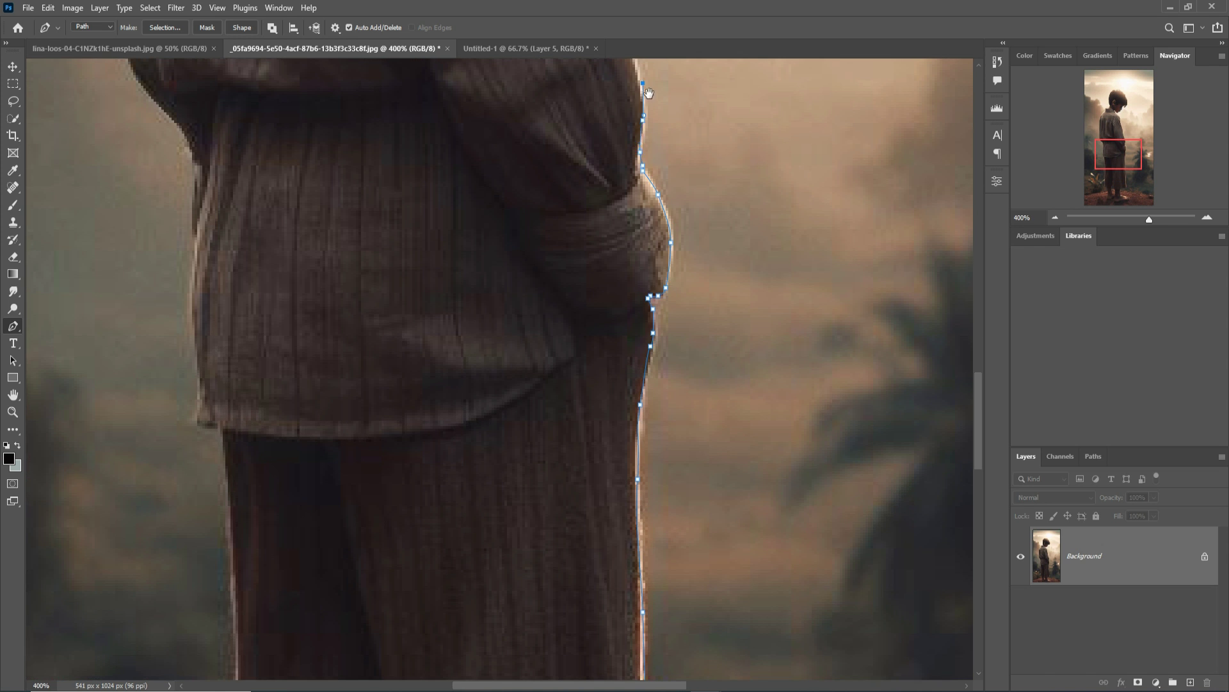
- Extend the path up the front of the sleeve, over the shoulder and along the collar to the neck
{"action": "left_click_drag", "start_coordinate": [640, 102], "coordinate": [667, 397]}
{"action": "left_click", "coordinate": [619, 231]}
{"action": "left_click", "coordinate": [577, 117]}
{"action": "left_click_drag", "start_coordinate": [599, 173], "coordinate": [613, 169]}
{"action": "left_click", "coordinate": [534, 90]}
{"action": "left_click_drag", "start_coordinate": [535, 100], "coordinate": [586, 246]}
{"action": "left_click", "coordinate": [558, 167]}
{"action": "left_click", "coordinate": [573, 200]}
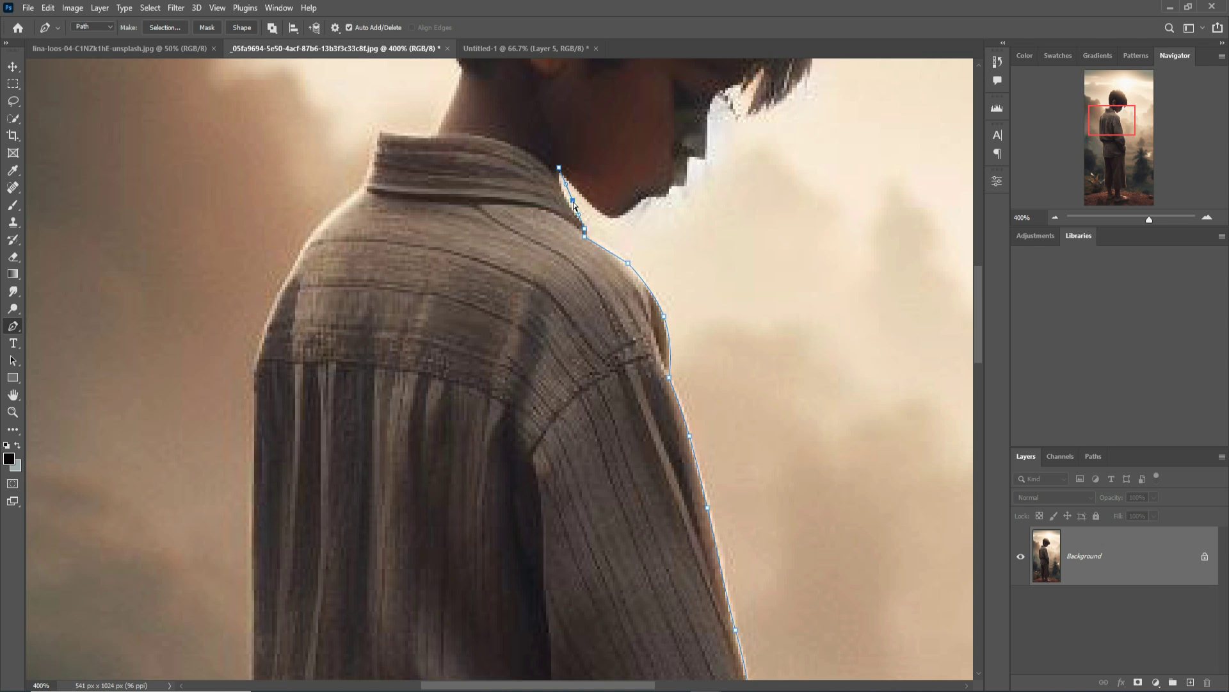
- Trace the path around the boy's face, hair and back collar, and down his back to the shirt's waist
{"action": "mouse_move", "coordinate": [685, 179]}
{"action": "left_mouse_down"}
{"action": "mouse_move", "coordinate": [739, 85]}
{"action": "mouse_move", "coordinate": [459, 294]}
{"action": "mouse_move", "coordinate": [459, 321]}
{"action": "mouse_move", "coordinate": [511, 289]}
{"action": "mouse_move", "coordinate": [529, 215]}
{"action": "mouse_move", "coordinate": [484, 99]}
{"action": "mouse_move", "coordinate": [538, 203]}
{"action": "mouse_move", "coordinate": [471, 204]}
{"action": "mouse_move", "coordinate": [374, 167]}
{"action": "mouse_move", "coordinate": [255, 306]}
{"action": "mouse_move", "coordinate": [268, 479]}
{"action": "mouse_move", "coordinate": [241, 538]}
{"action": "mouse_move", "coordinate": [194, 536]}
{"action": "mouse_move", "coordinate": [365, 251]}
{"action": "left_mouse_up"}
{"action": "left_click", "coordinate": [174, 571]}
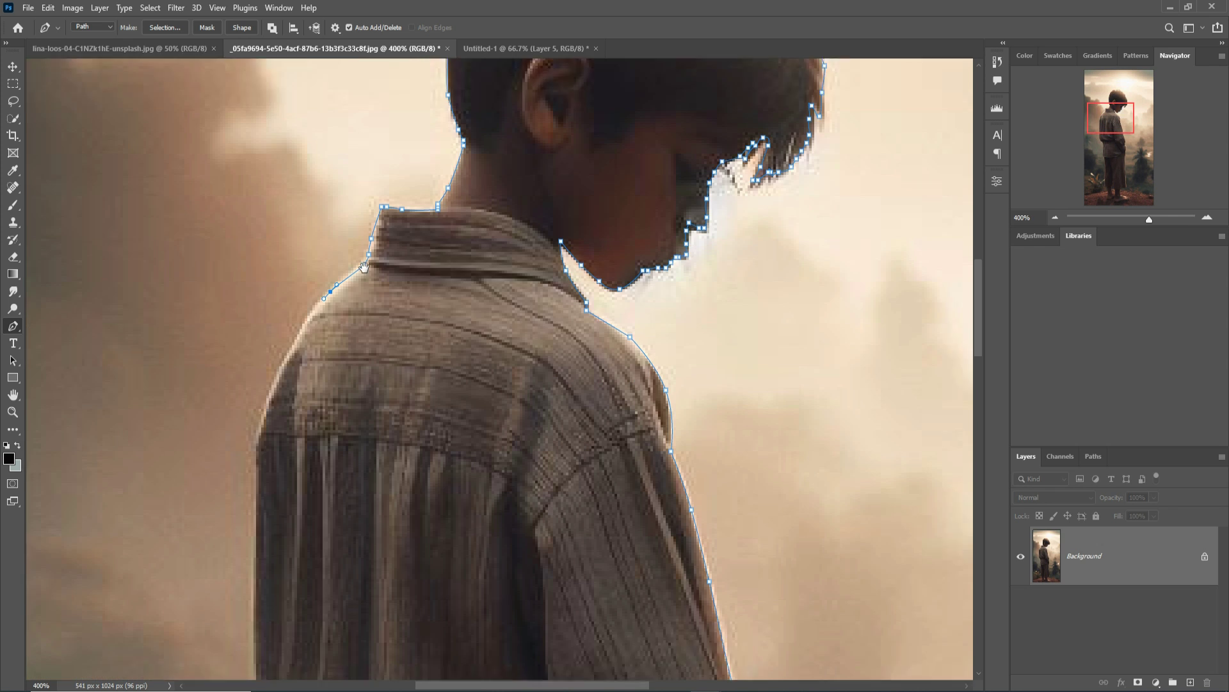
{"action": "left_click", "coordinate": [291, 390]}
{"action": "left_click", "coordinate": [288, 493]}
{"action": "left_click_drag", "start_coordinate": [288, 496], "coordinate": [324, 218]}
{"action": "left_click", "coordinate": [324, 483]}
{"action": "left_click", "coordinate": [376, 560]}
{"action": "left_click", "coordinate": [356, 543]}
{"action": "left_click_drag", "start_coordinate": [357, 546], "coordinate": [407, 348]}
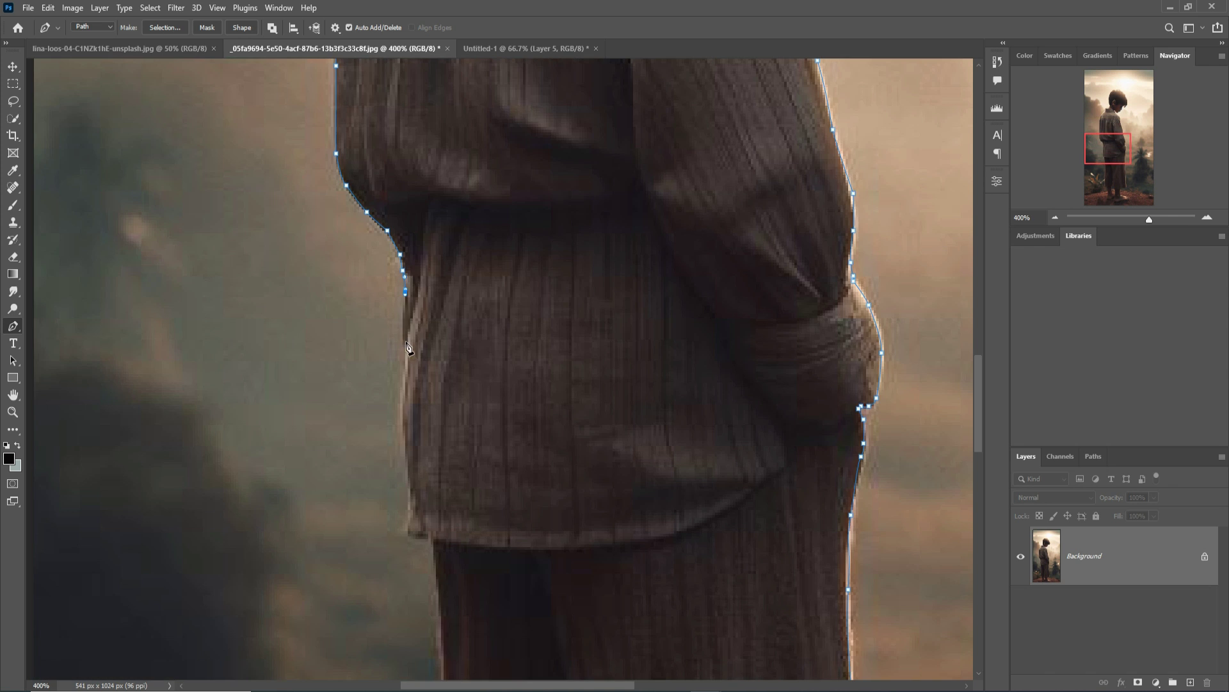
- Finish the path around the shirt hem, trousers and feet, copy the boy to his own layer and delete the background
{"action": "mouse_move", "coordinate": [432, 547]}
{"action": "left_mouse_down"}
{"action": "mouse_move", "coordinate": [392, 329]}
{"action": "mouse_move", "coordinate": [400, 552]}
{"action": "mouse_move", "coordinate": [410, 363]}
{"action": "mouse_move", "coordinate": [416, 511]}
{"action": "mouse_move", "coordinate": [455, 270]}
{"action": "mouse_move", "coordinate": [461, 426]}
{"action": "mouse_move", "coordinate": [493, 496]}
{"action": "mouse_move", "coordinate": [595, 466]}
{"action": "left_mouse_up"}
{"action": "left_click", "coordinate": [594, 544]}
{"action": "left_click", "coordinate": [678, 552]}
{"action": "key", "text": "ctrl+Return"}
{"action": "key", "text": "ctrl+j"}
{"action": "left_click", "coordinate": [1093, 614]}
{"action": "key", "text": "Delete"}
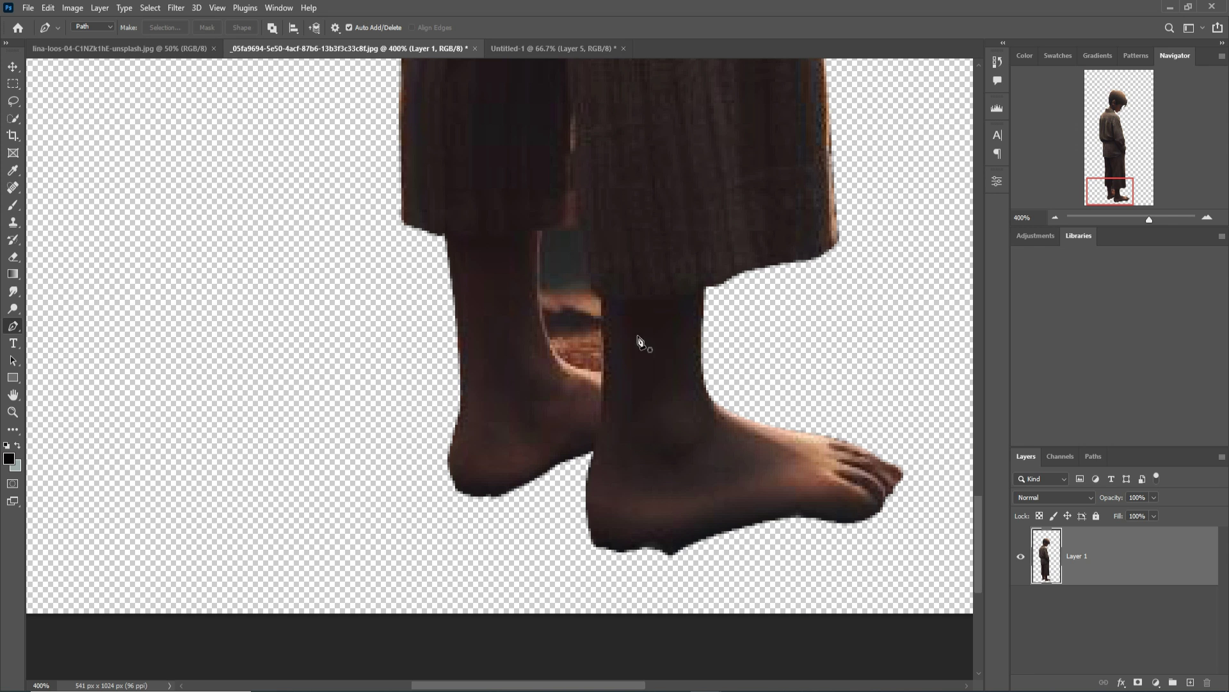
- Remove the leftover background between the boy's legs with the Lasso tool
{"action": "key", "text": "l"}
{"action": "mouse_move", "coordinate": [573, 110]}
{"action": "left_mouse_down"}
{"action": "mouse_move", "coordinate": [567, 208]}
{"action": "mouse_move", "coordinate": [595, 378]}
{"action": "mouse_move", "coordinate": [573, 112]}
{"action": "left_mouse_up"}
{"action": "key", "text": "ctrl+0"}
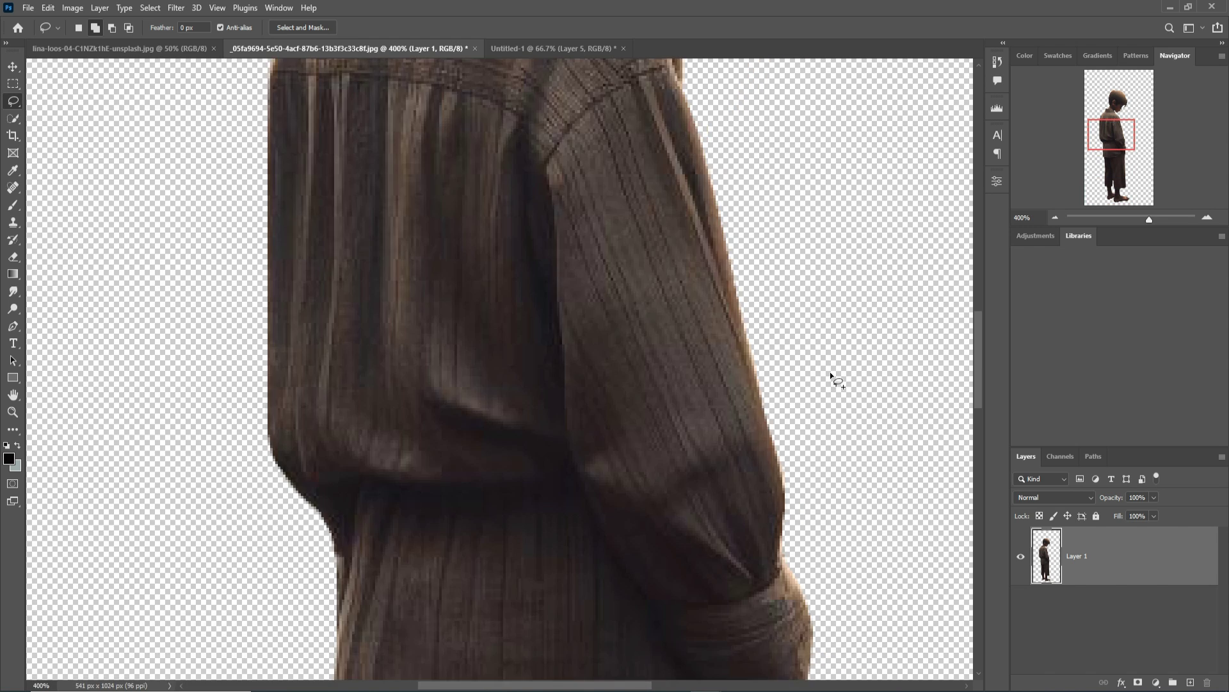
- Bring the cut-out boy into the train composite and scale him down to stand on the cliff beside the lamp post
{"action": "key", "text": "v"}
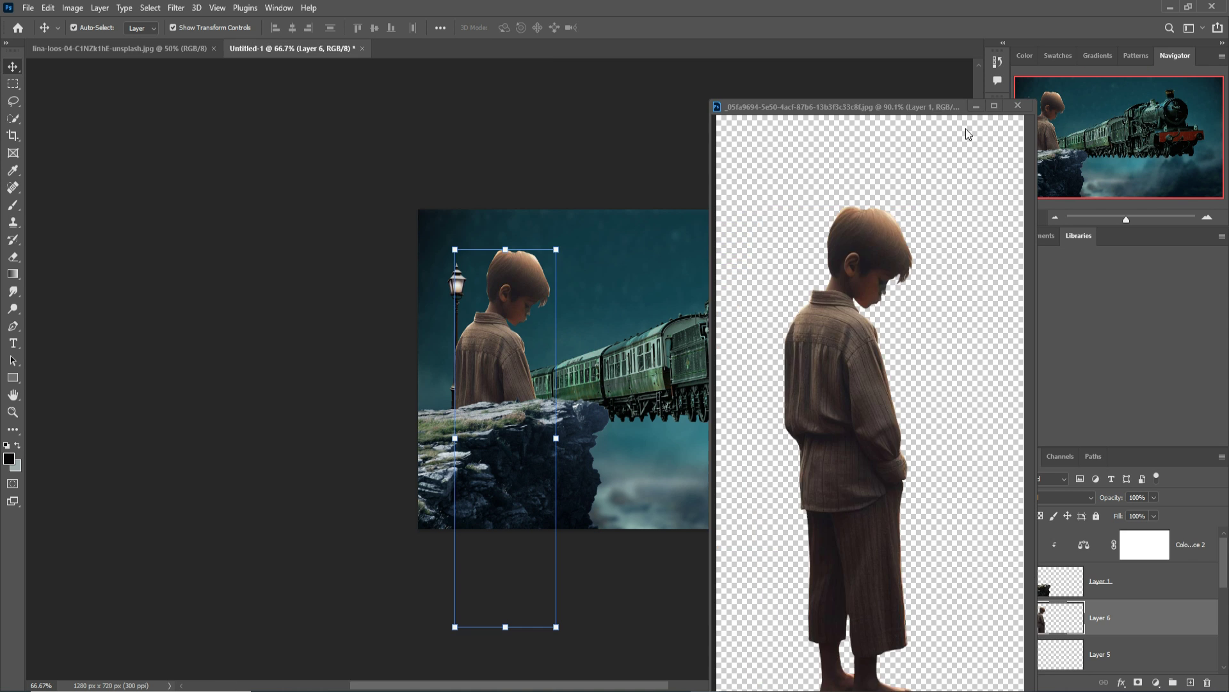
{"action": "left_click_drag", "start_coordinate": [557, 249], "coordinate": [493, 486]}
{"action": "left_click_drag", "start_coordinate": [477, 532], "coordinate": [504, 312]}
{"action": "left_click_drag", "start_coordinate": [518, 271], "coordinate": [511, 358]}
{"action": "key", "text": "Return"}
- Shrink the lamp post further and move it closer to the boy on the cliff top
{"action": "left_click", "coordinate": [456, 288]}
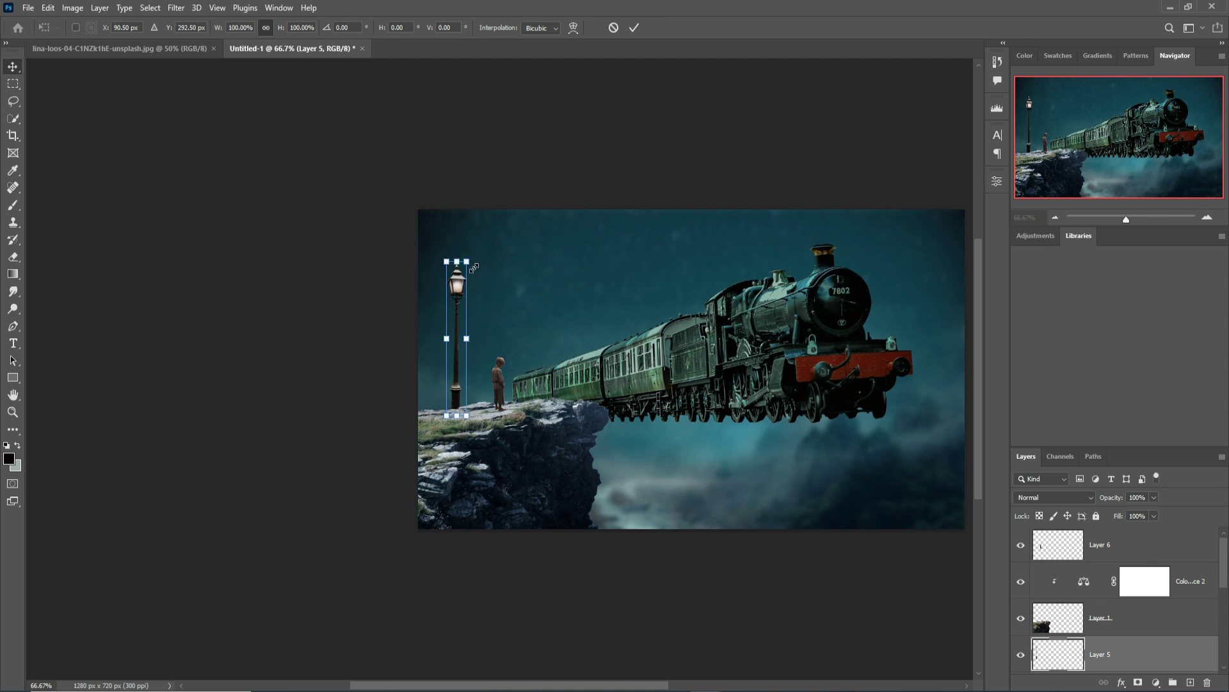
{"action": "left_click_drag", "start_coordinate": [466, 262], "coordinate": [463, 288]}
{"action": "left_click_drag", "start_coordinate": [454, 311], "coordinate": [471, 318]}
{"action": "key", "text": "Return"}
- Enlarge the train slightly and move it left so its rear carriages pass behind the lamp post and boy
{"action": "left_click", "coordinate": [794, 308]}
{"action": "left_click_drag", "start_coordinate": [913, 242], "coordinate": [930, 227]}
{"action": "left_click_drag", "start_coordinate": [920, 250], "coordinate": [882, 244]}
{"action": "key", "text": "Return"}
- Duplicate the train layer
{"action": "right_click", "coordinate": [1147, 650]}
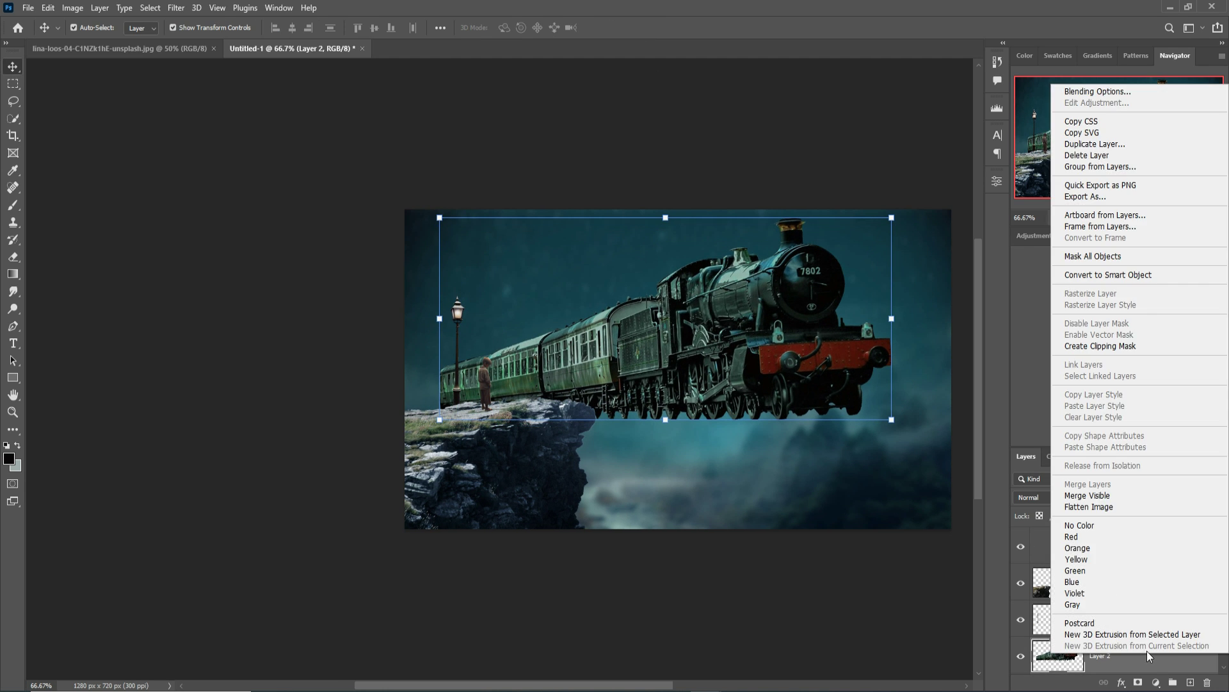
{"action": "left_click", "coordinate": [1078, 146]}
{"action": "key", "text": "Return"}
- Apply a Gaussian Blur with a radius of 7.6 pixels to the duplicated train layer
{"action": "left_click", "coordinate": [176, 8]}
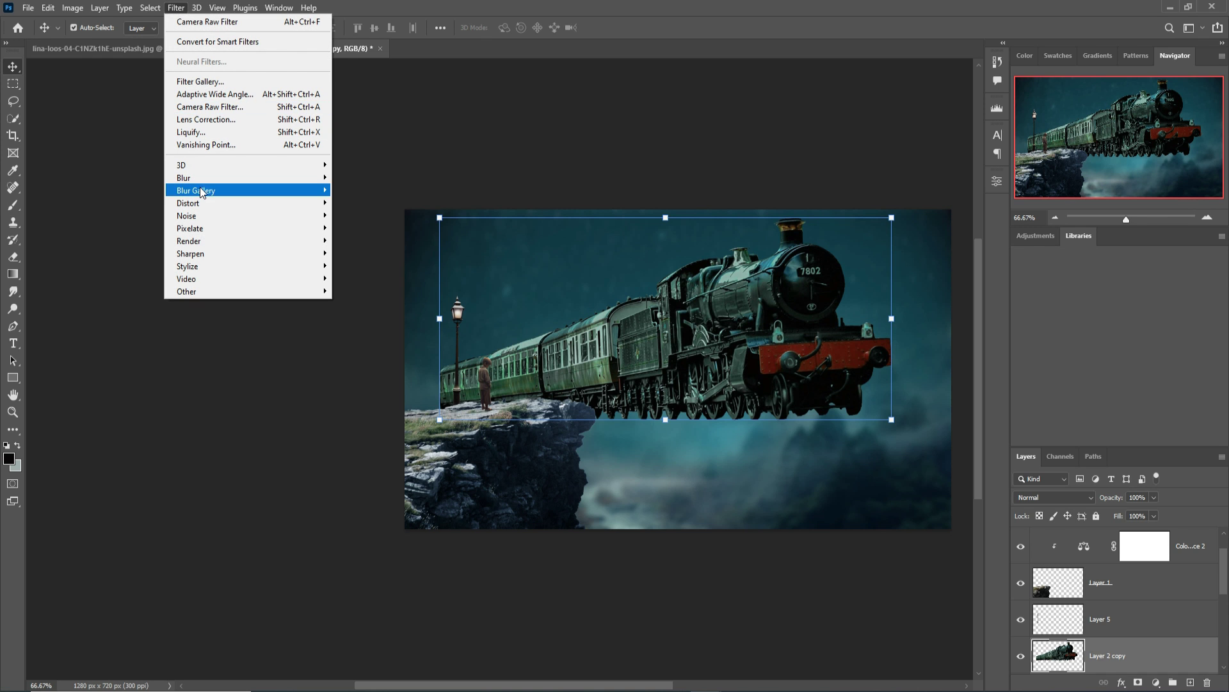
{"action": "mouse_move", "coordinate": [192, 178]}
{"action": "left_click", "coordinate": [362, 227]}
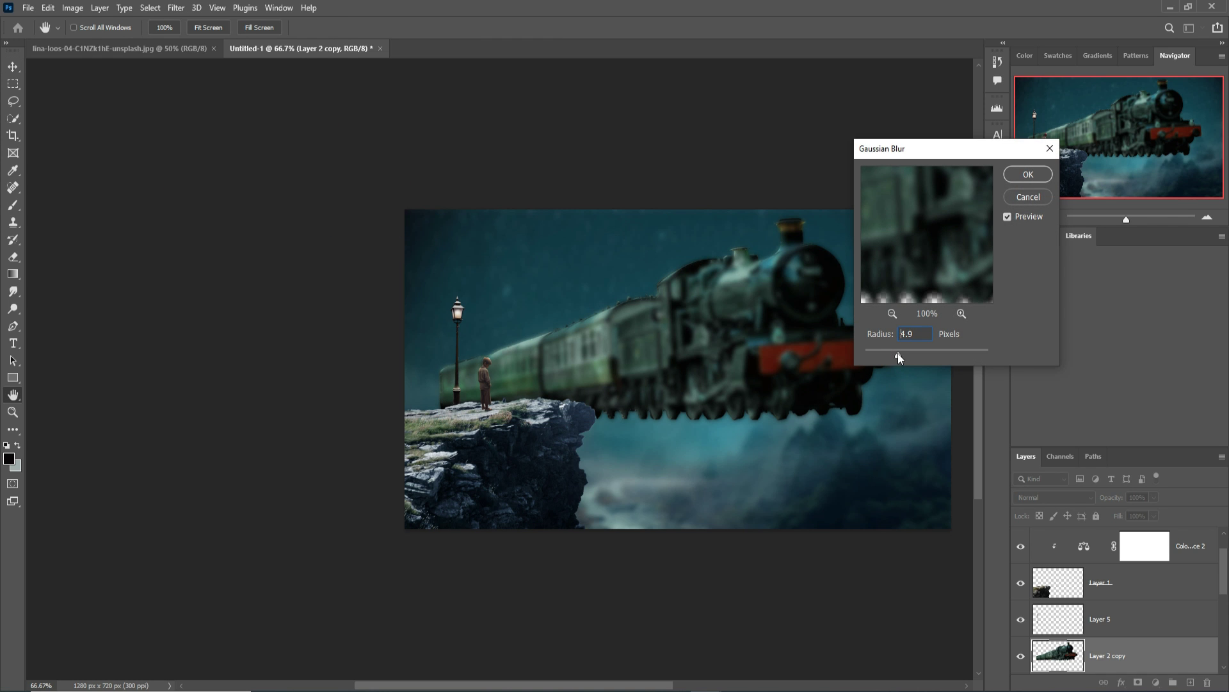
{"action": "left_click_drag", "start_coordinate": [900, 354], "coordinate": [905, 355]}
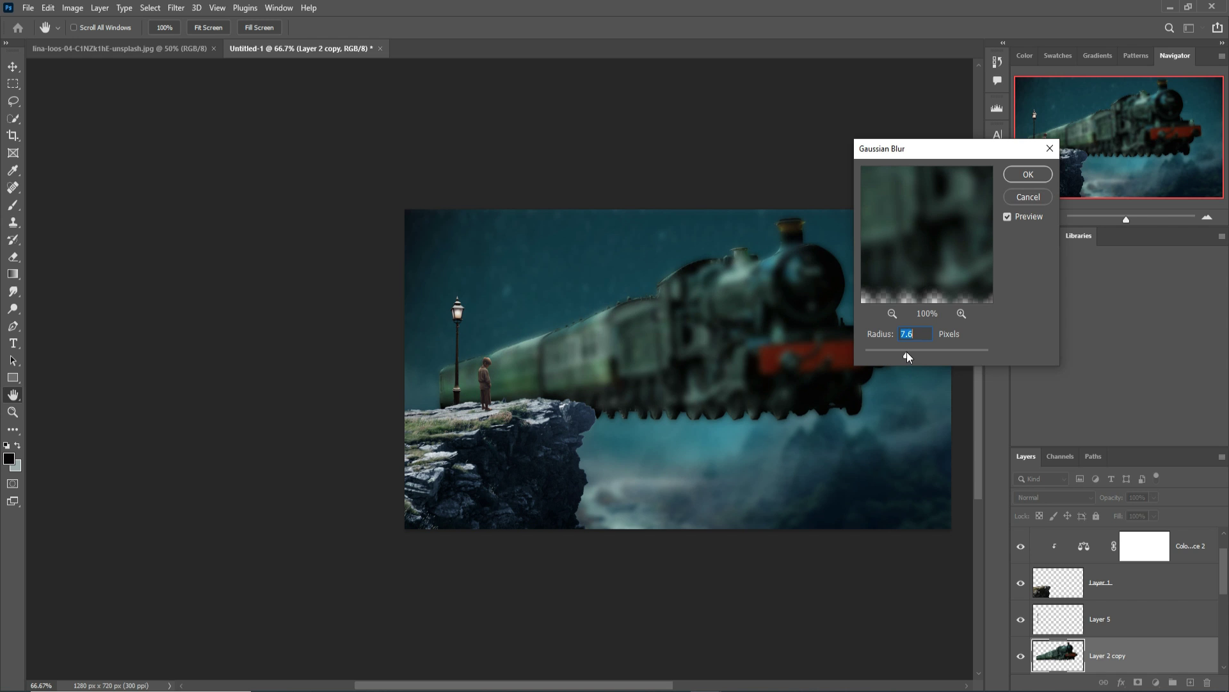
{"action": "key", "text": "Return"}
{"action": "key", "text": "v"}
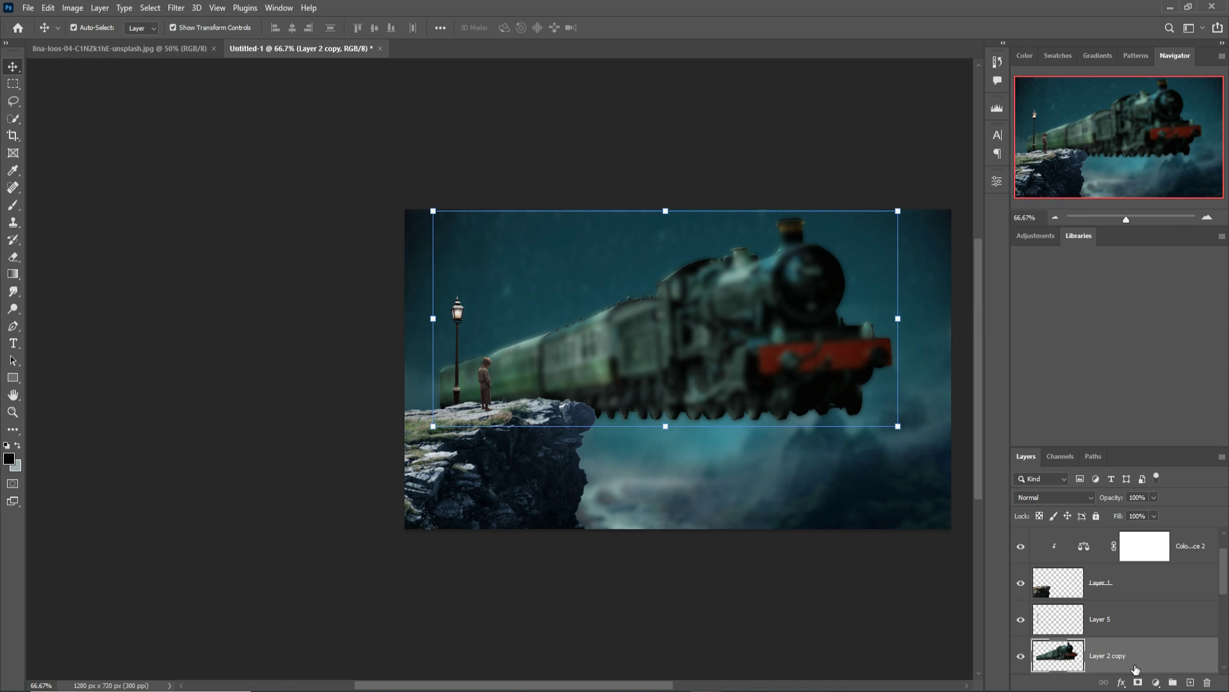
- Mask the blurred train copy and paint black over the engine and front carriages with a 400-pixel brush at 100% opacity
{"action": "left_click", "coordinate": [1139, 683]}
{"action": "key", "text": "b"}
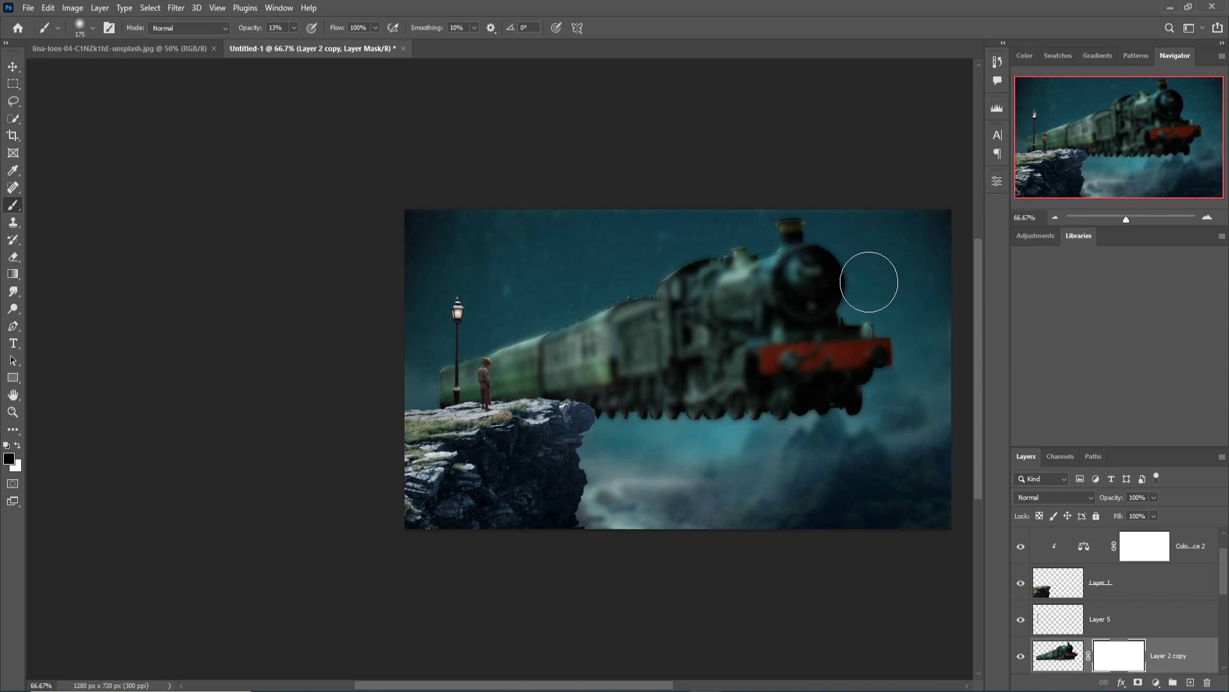
{"action": "key", "text": "]"}
{"action": "key", "text": "]"}
{"action": "key", "text": "]"}
{"action": "key", "text": "]"}
{"action": "mouse_move", "coordinate": [294, 28]}
{"action": "left_mouse_down"}
{"action": "mouse_move", "coordinate": [296, 46]}
{"action": "mouse_move", "coordinate": [364, 48]}
{"action": "left_mouse_up"}
{"action": "mouse_move", "coordinate": [858, 301]}
{"action": "left_mouse_down"}
{"action": "mouse_move", "coordinate": [666, 494]}
{"action": "mouse_move", "coordinate": [672, 527]}
{"action": "mouse_move", "coordinate": [906, 480]}
{"action": "mouse_move", "coordinate": [887, 314]}
{"action": "mouse_move", "coordinate": [719, 447]}
{"action": "mouse_move", "coordinate": [709, 472]}
{"action": "mouse_move", "coordinate": [736, 385]}
{"action": "left_mouse_up"}
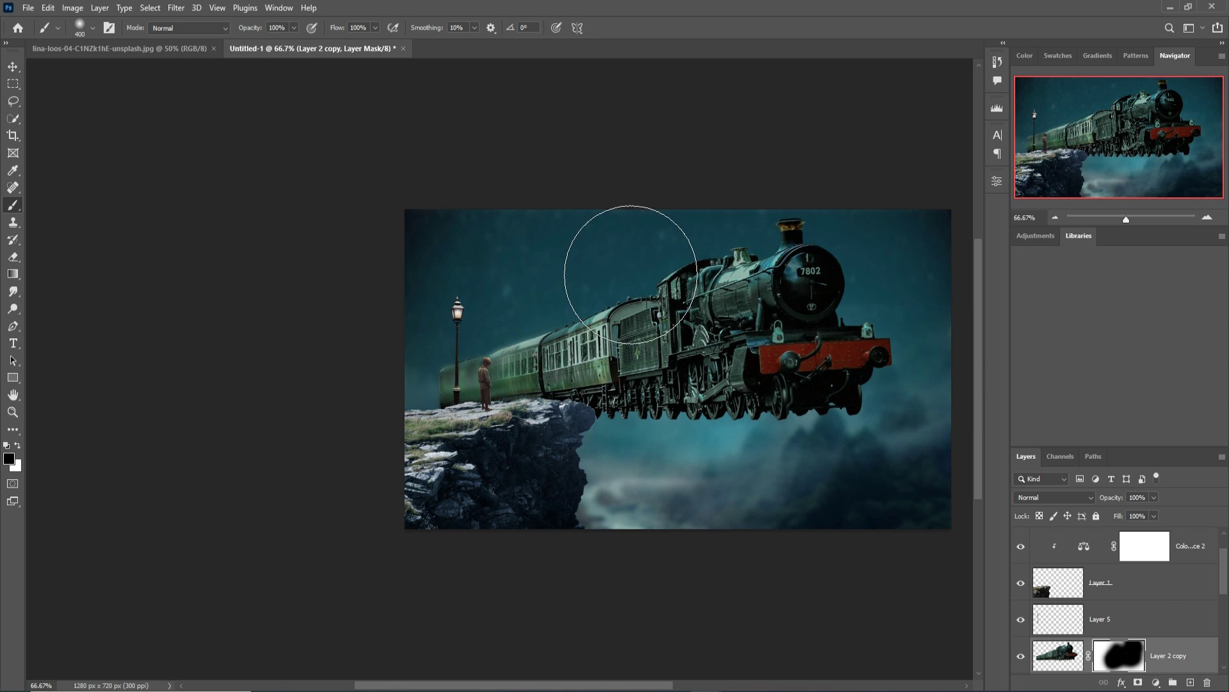
{"action": "key", "text": "v"}
{"action": "key", "text": "b"}
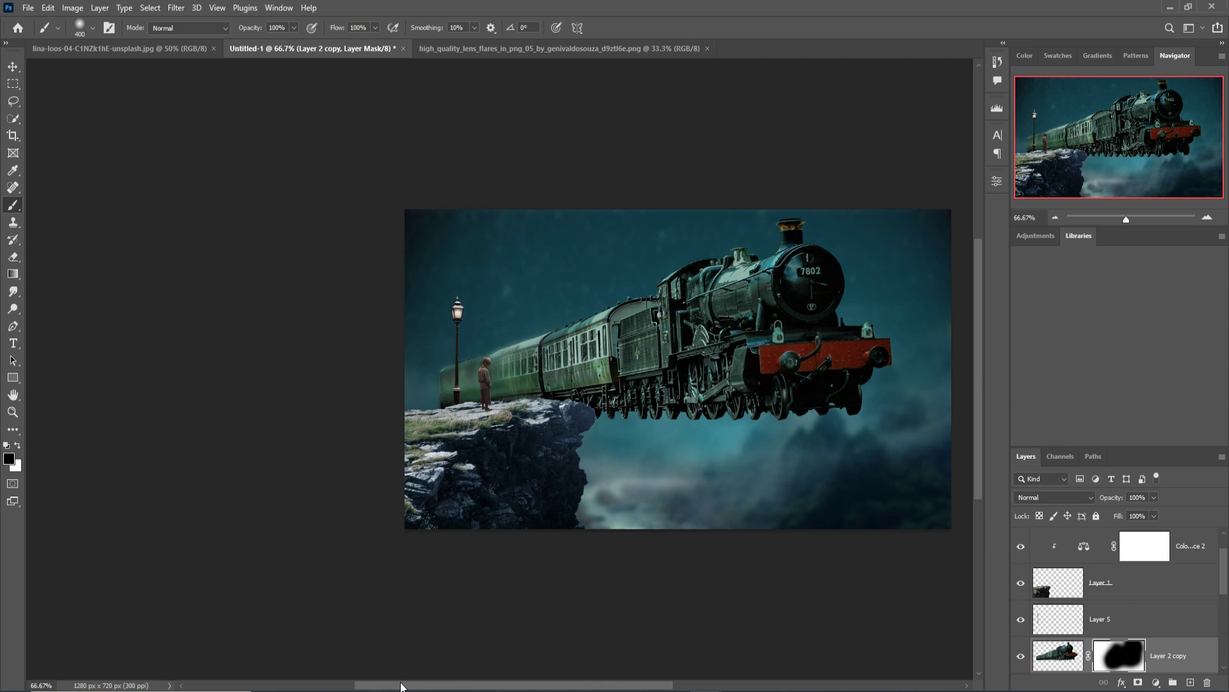
- Bring the orange lens flare image into the train composite as a new layer and minimize the flare window
{"action": "left_click_drag", "start_coordinate": [404, 685], "coordinate": [455, 685]}
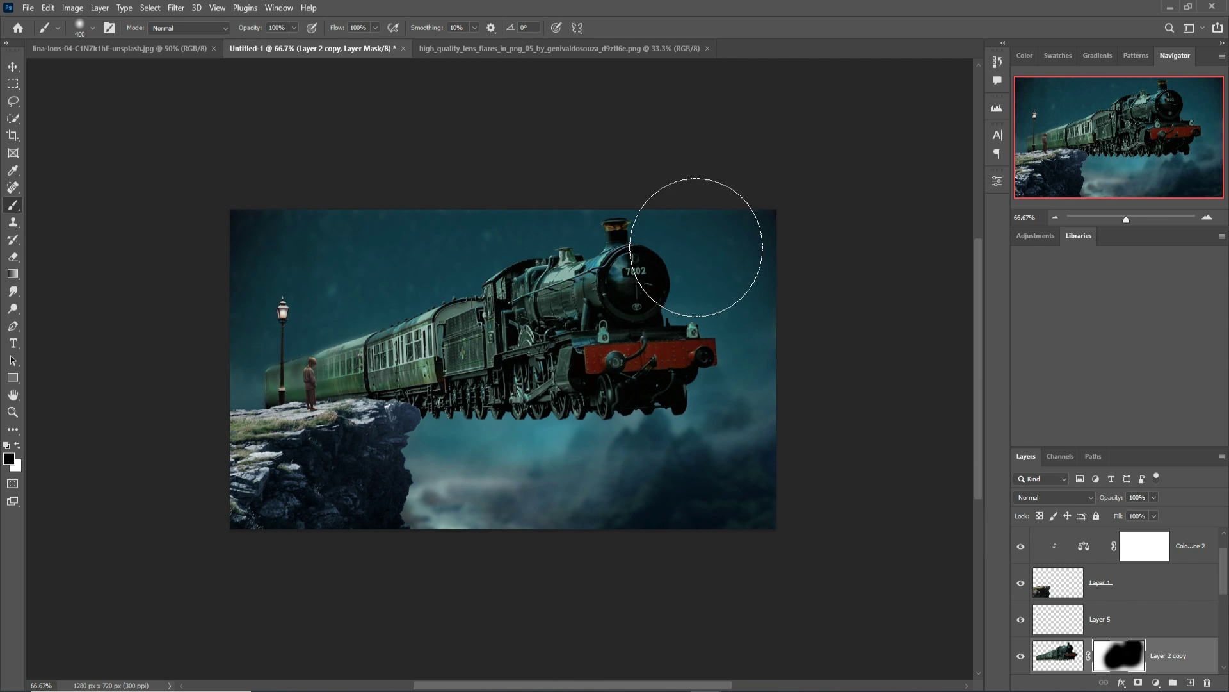
{"action": "left_click", "coordinate": [491, 49]}
{"action": "left_click_drag", "start_coordinate": [490, 52], "coordinate": [641, 96]}
{"action": "key", "text": "v"}
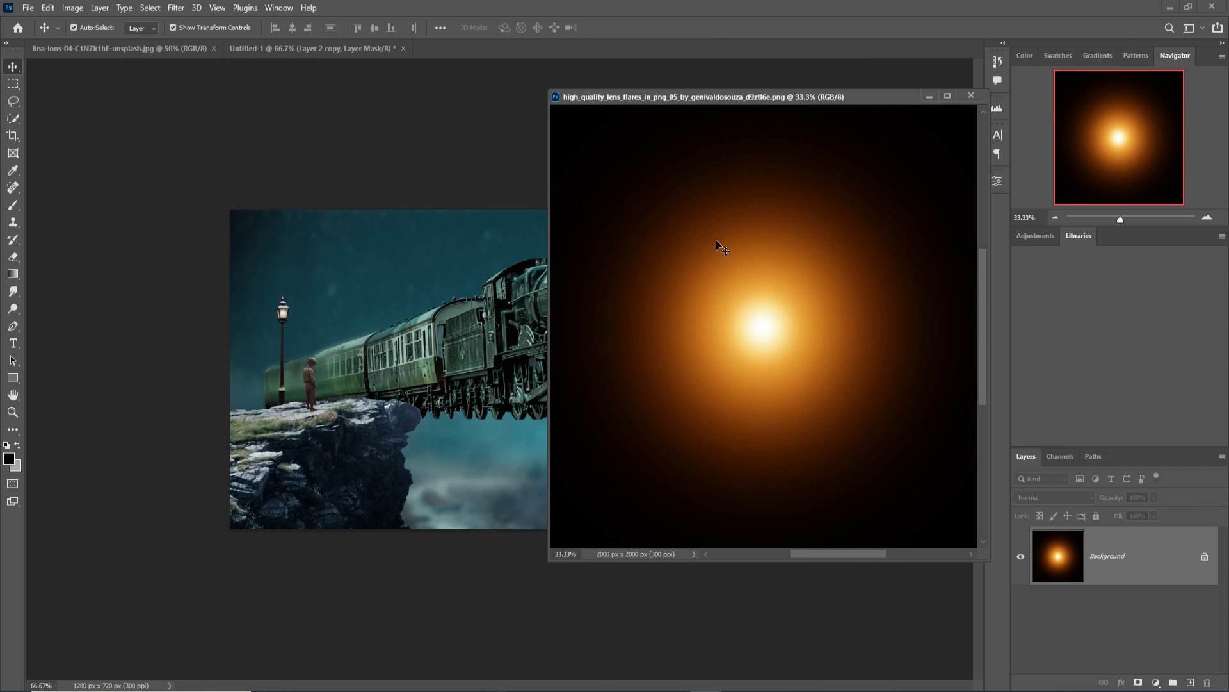
{"action": "left_click_drag", "start_coordinate": [275, 319], "coordinate": [300, 305]}
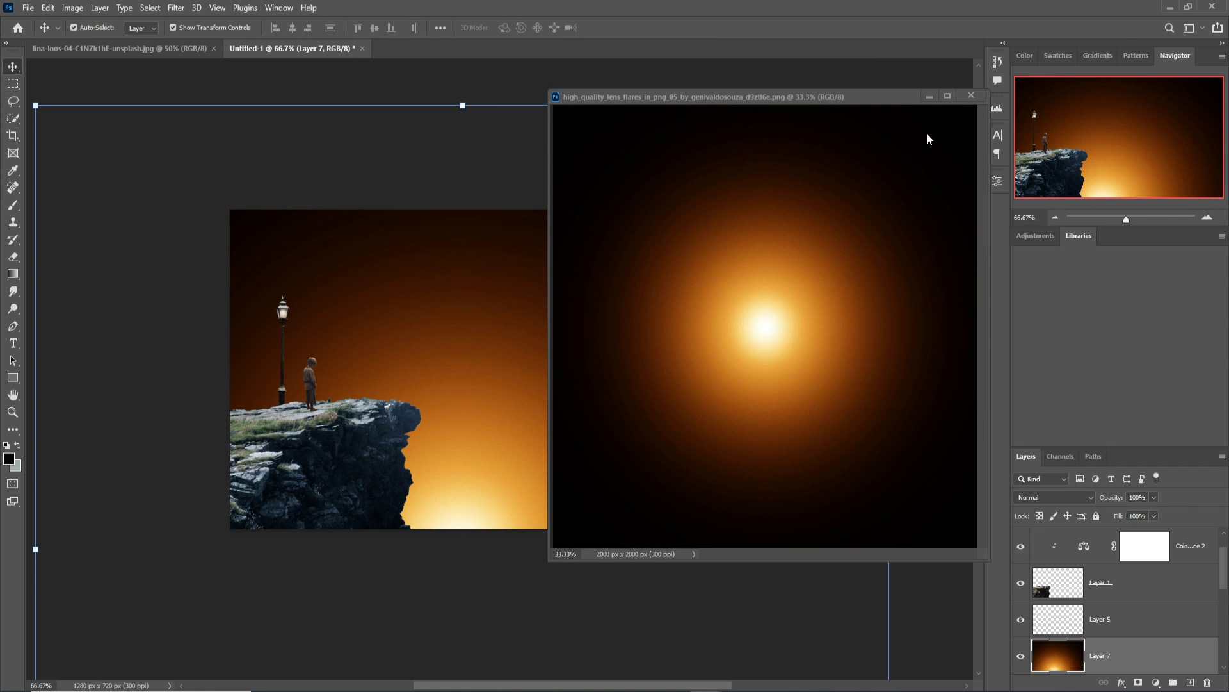
{"action": "left_click", "coordinate": [929, 101]}
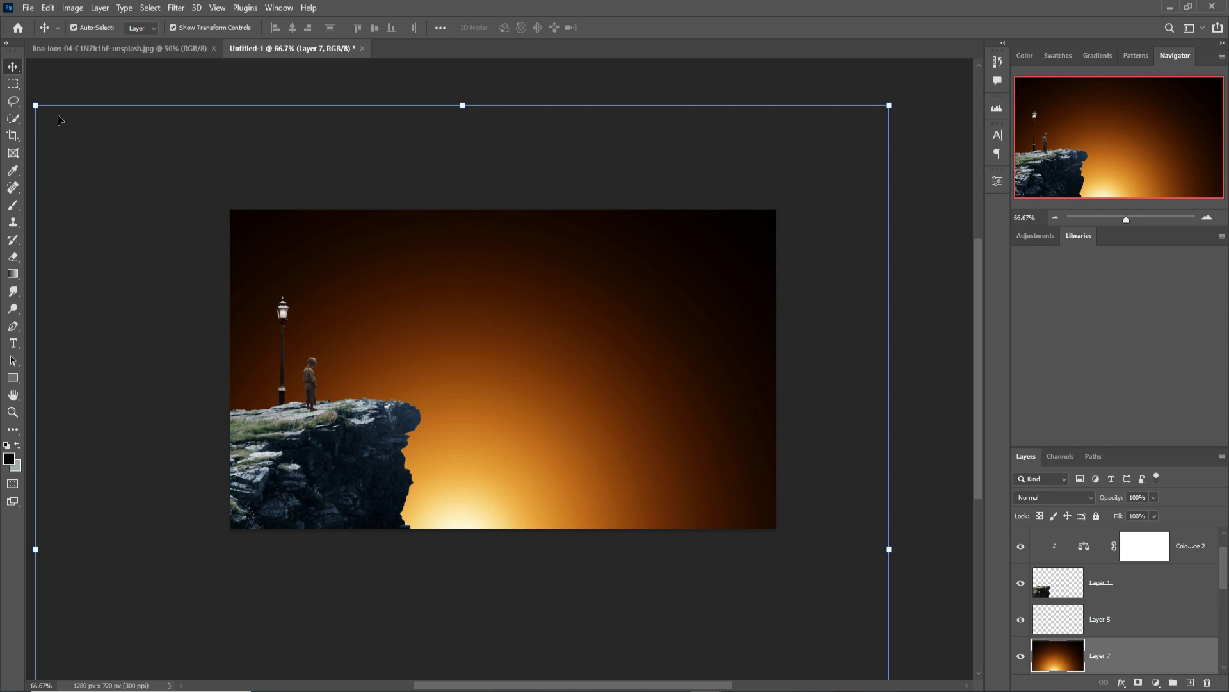
- Scale the flare layer to 31.81%, centered on the lamp head, and set its blend mode to Screen
{"action": "left_click_drag", "start_coordinate": [47, 113], "coordinate": [368, 332]}
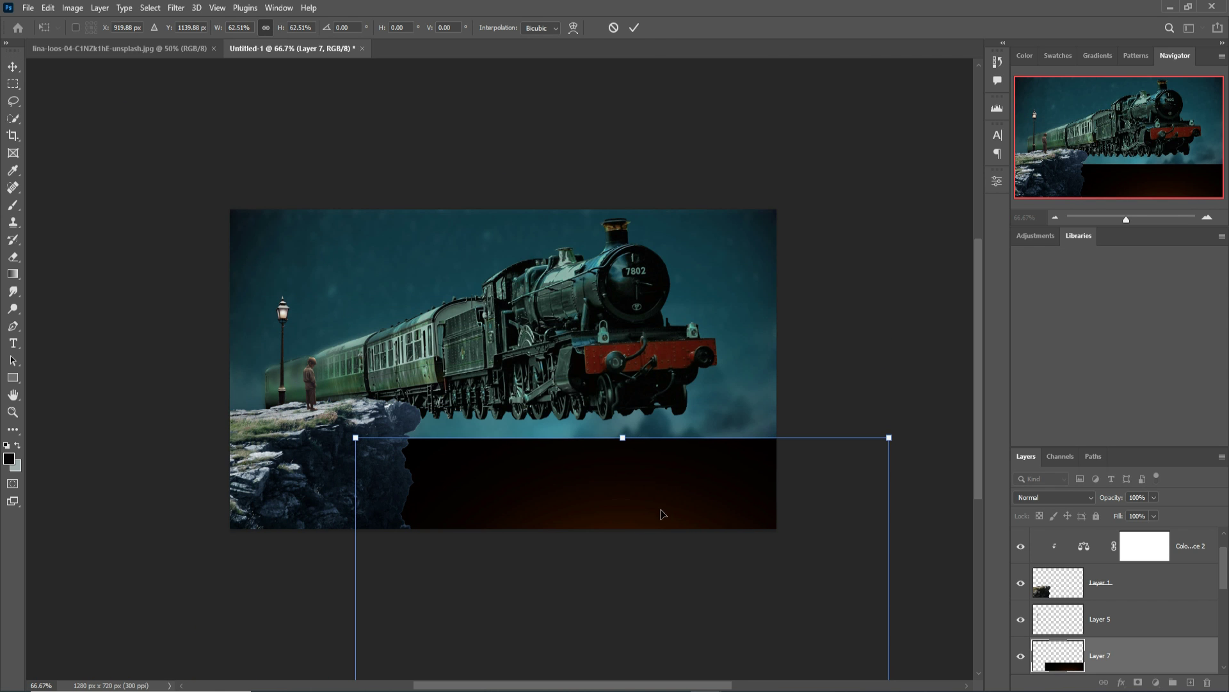
{"action": "left_click_drag", "start_coordinate": [640, 503], "coordinate": [341, 157]}
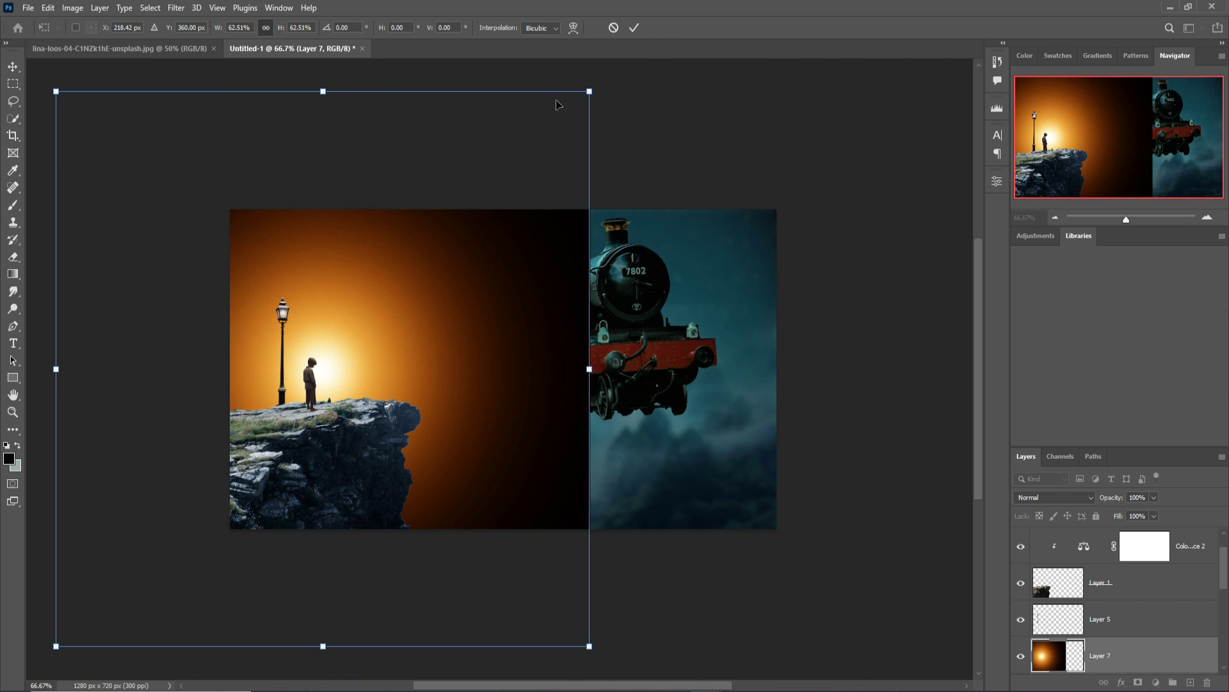
{"action": "left_click_drag", "start_coordinate": [588, 92], "coordinate": [399, 194]}
{"action": "left_click", "coordinate": [634, 28]}
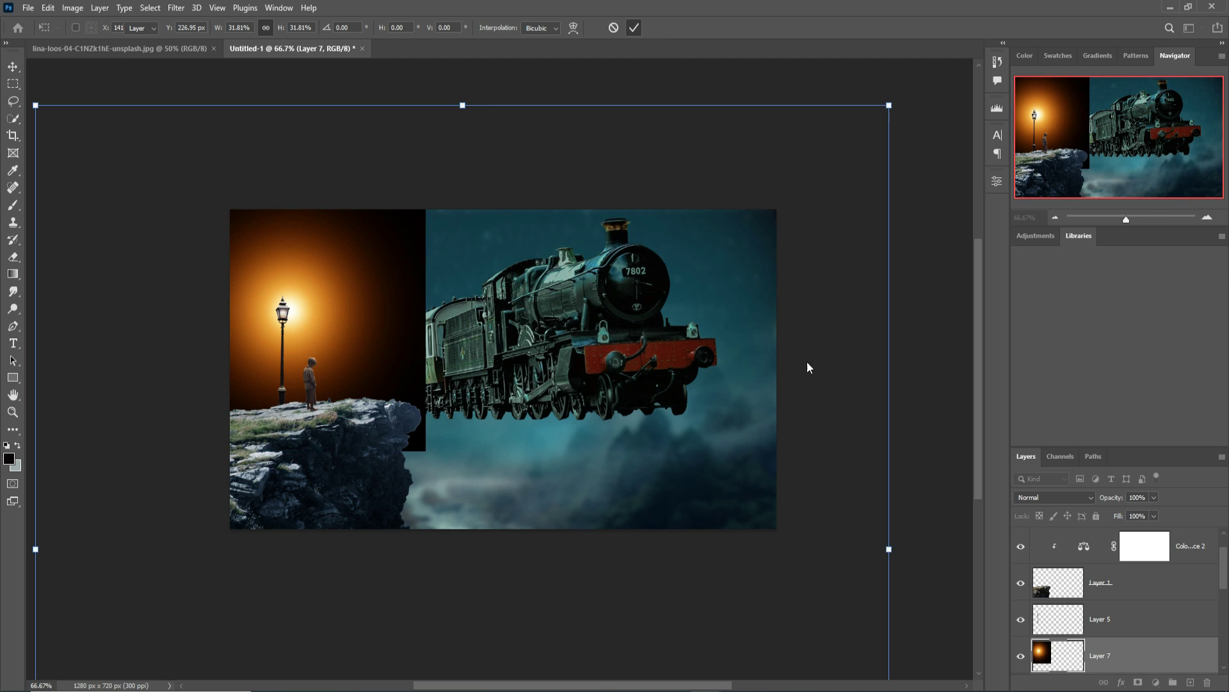
{"action": "left_click", "coordinate": [1058, 500]}
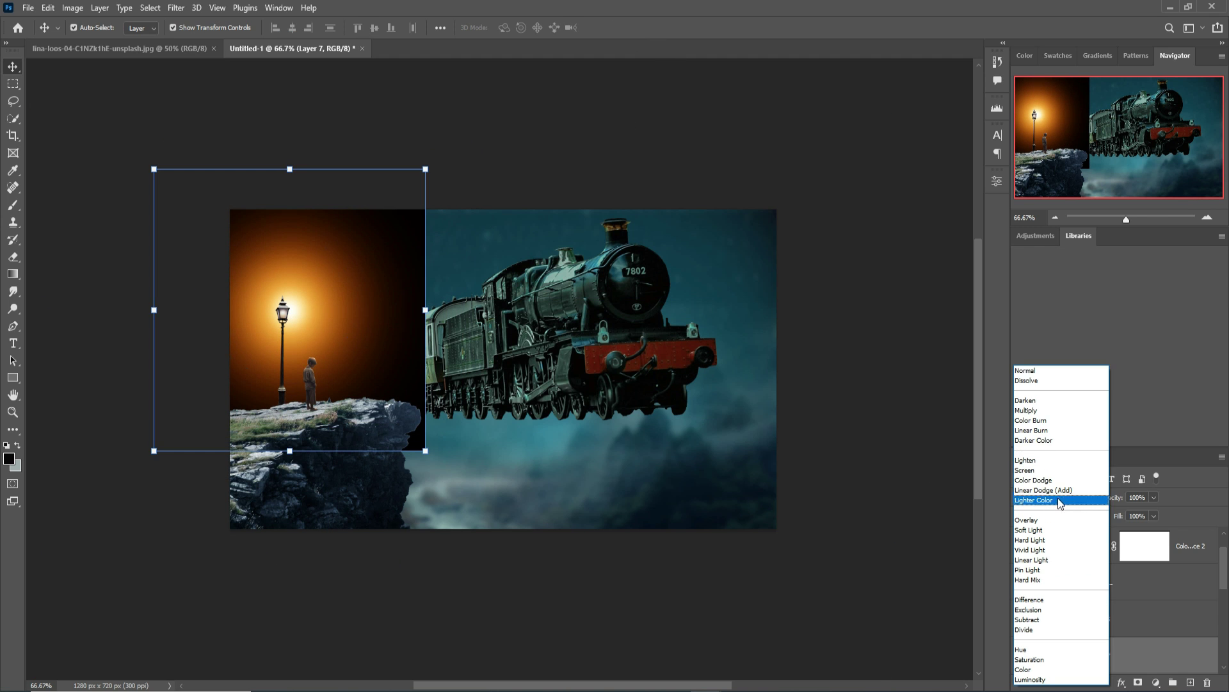
{"action": "left_click", "coordinate": [1047, 472]}
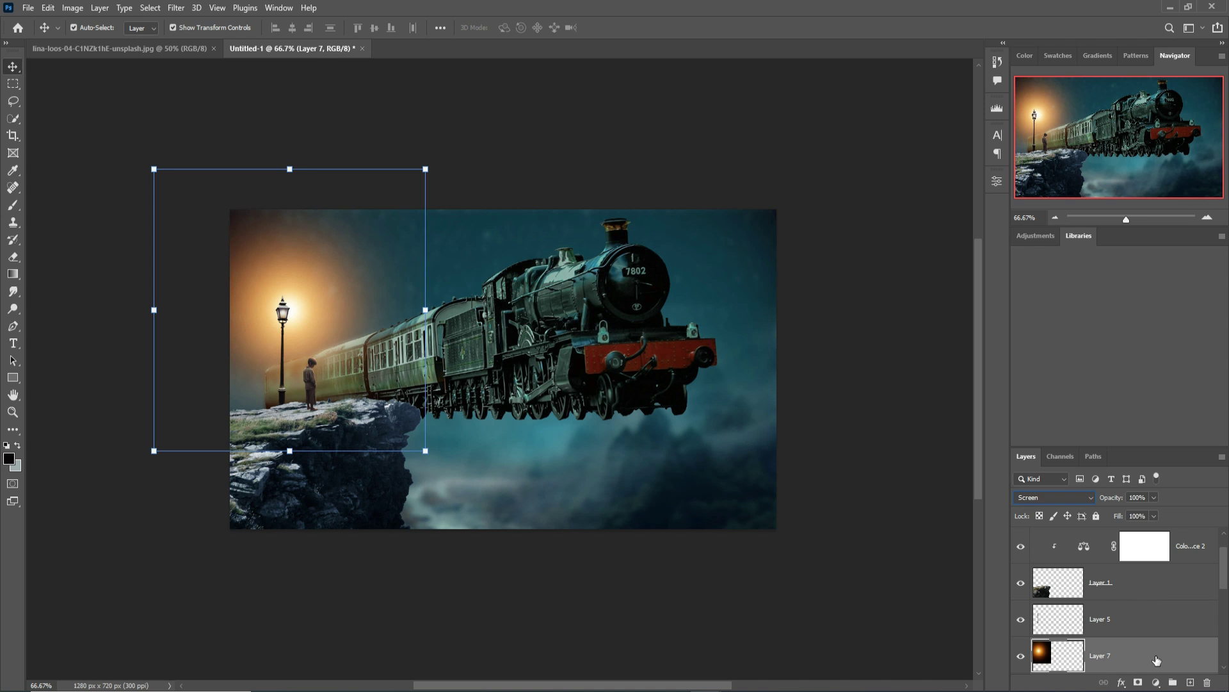
- Move the flare layer above the lamp post layer and scale it to 47.01%, centered on the lamp head
{"action": "left_click_drag", "start_coordinate": [1157, 659], "coordinate": [1156, 602]}
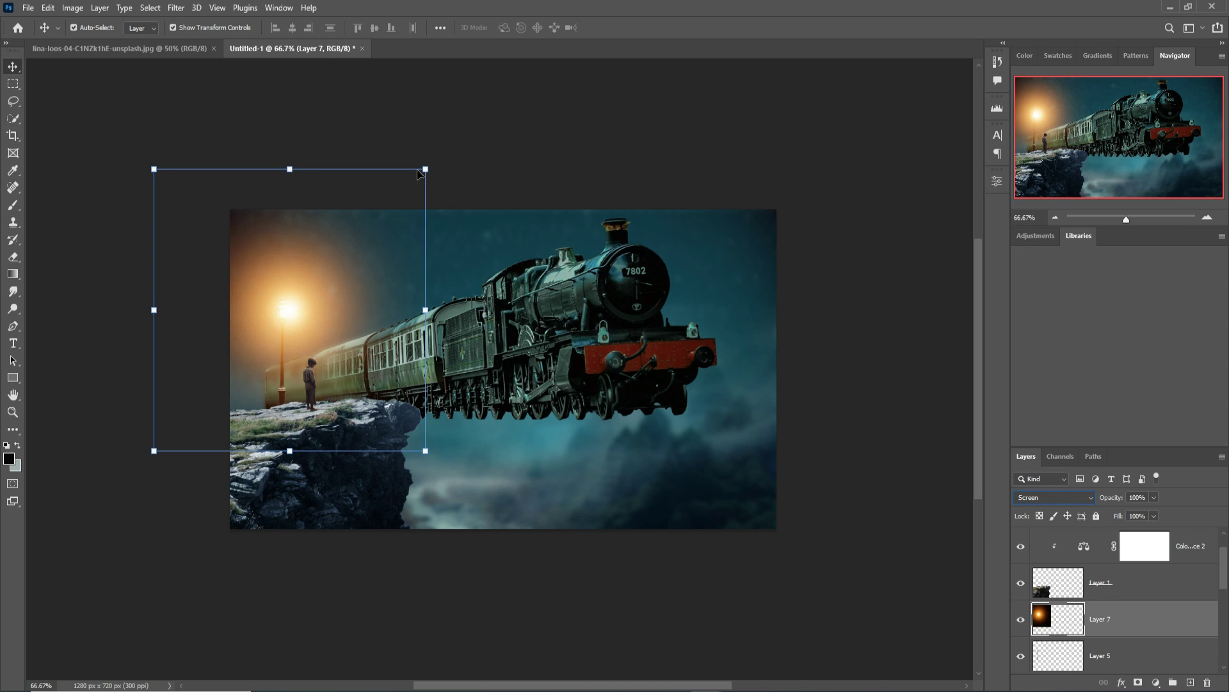
{"action": "left_click_drag", "start_coordinate": [427, 171], "coordinate": [285, 315]}
{"action": "left_click_drag", "start_coordinate": [234, 374], "coordinate": [294, 303]}
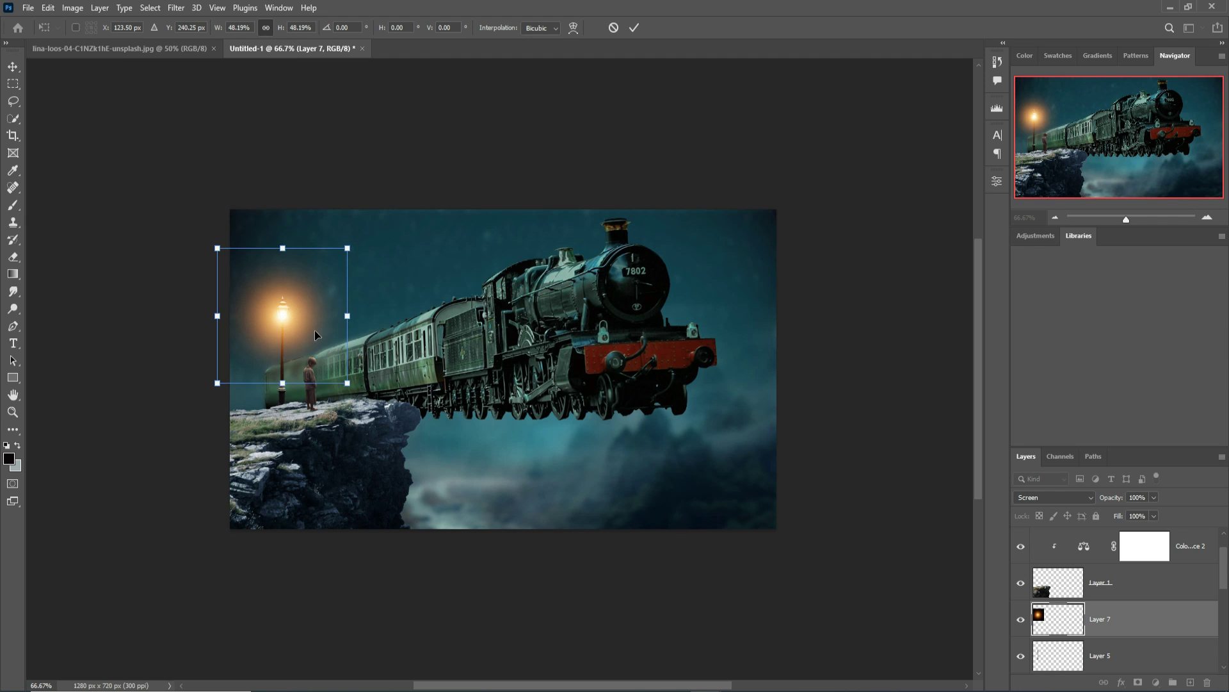
{"action": "left_click_drag", "start_coordinate": [353, 252], "coordinate": [351, 256]}
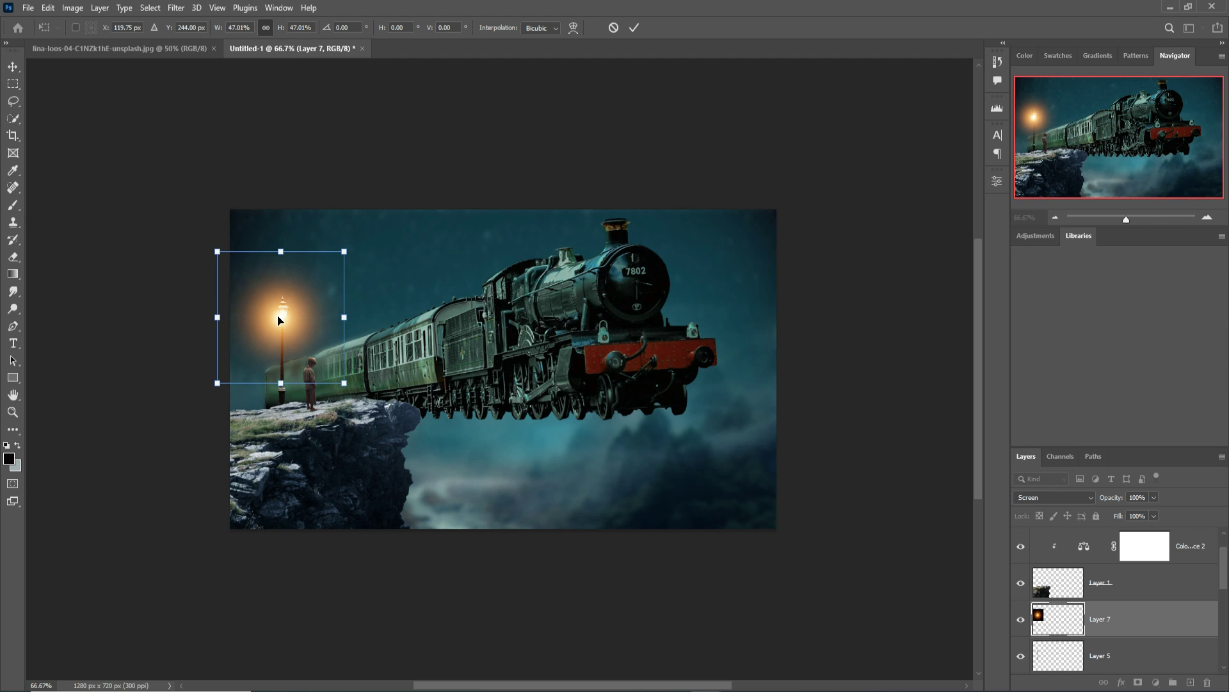
{"action": "left_click_drag", "start_coordinate": [280, 319], "coordinate": [282, 313]}
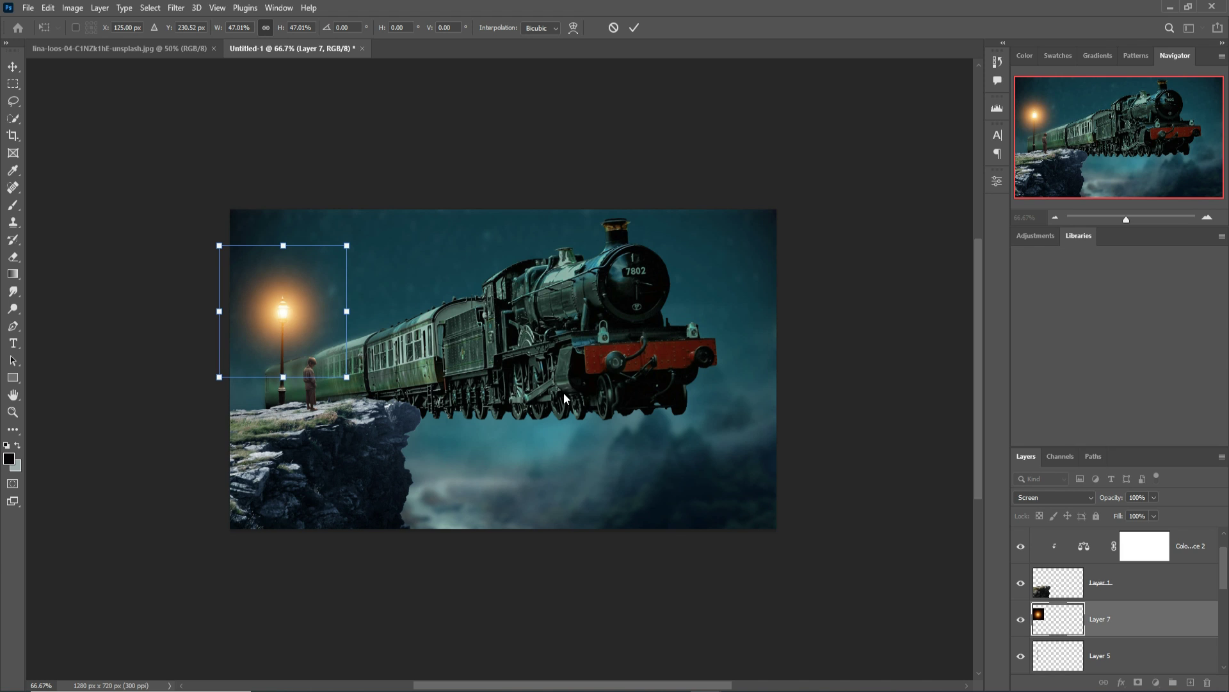
{"action": "left_click", "coordinate": [634, 27]}
- Add a Curves adjustment clipped to the cliff layer and pull the RGB curve's midtones down slightly to darken it
{"action": "left_click", "coordinate": [1056, 582]}
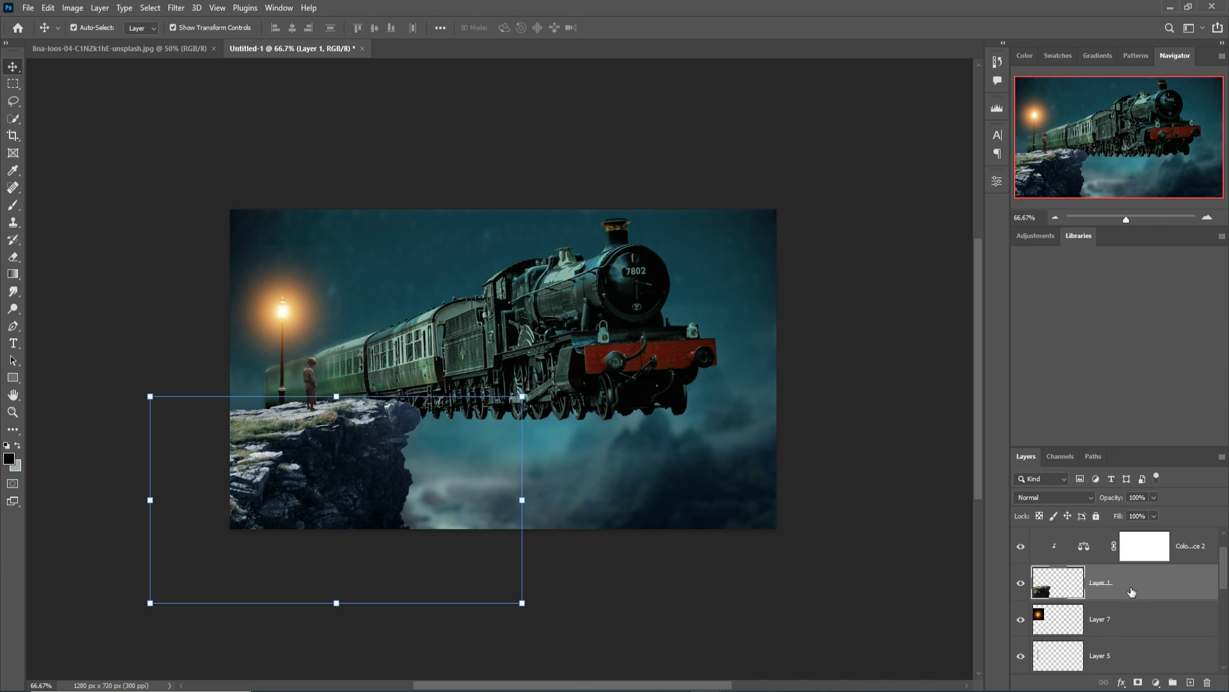
{"action": "left_click", "coordinate": [1155, 681]}
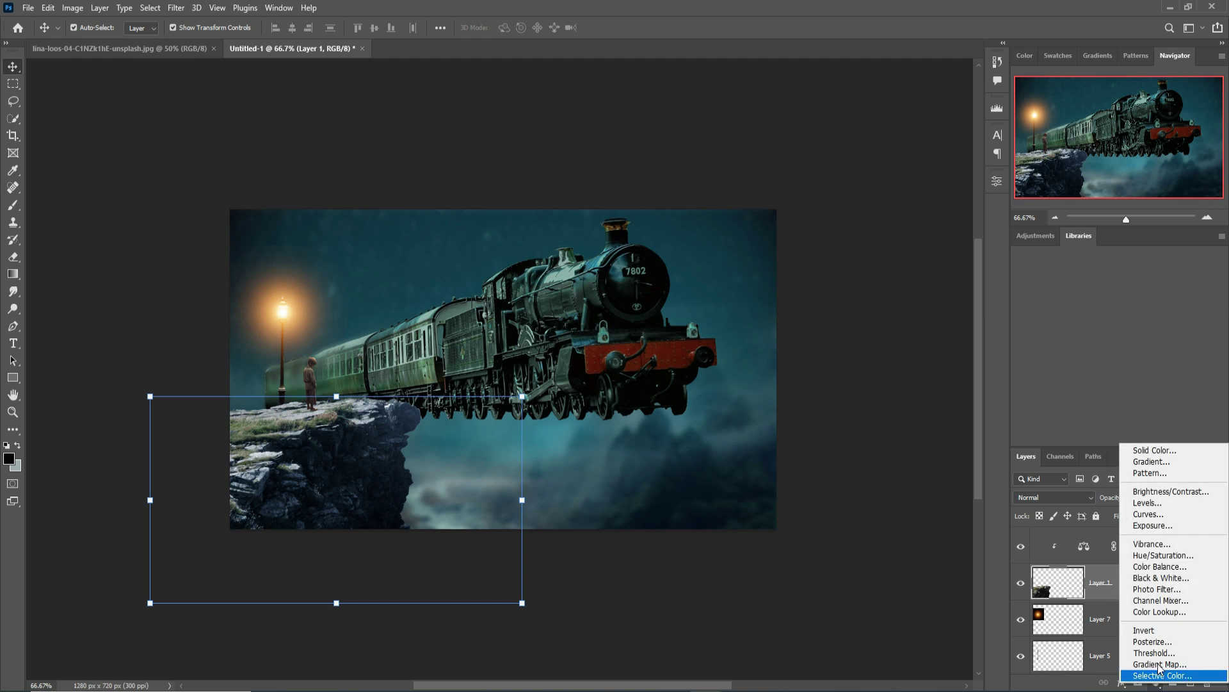
{"action": "left_click", "coordinate": [1136, 510]}
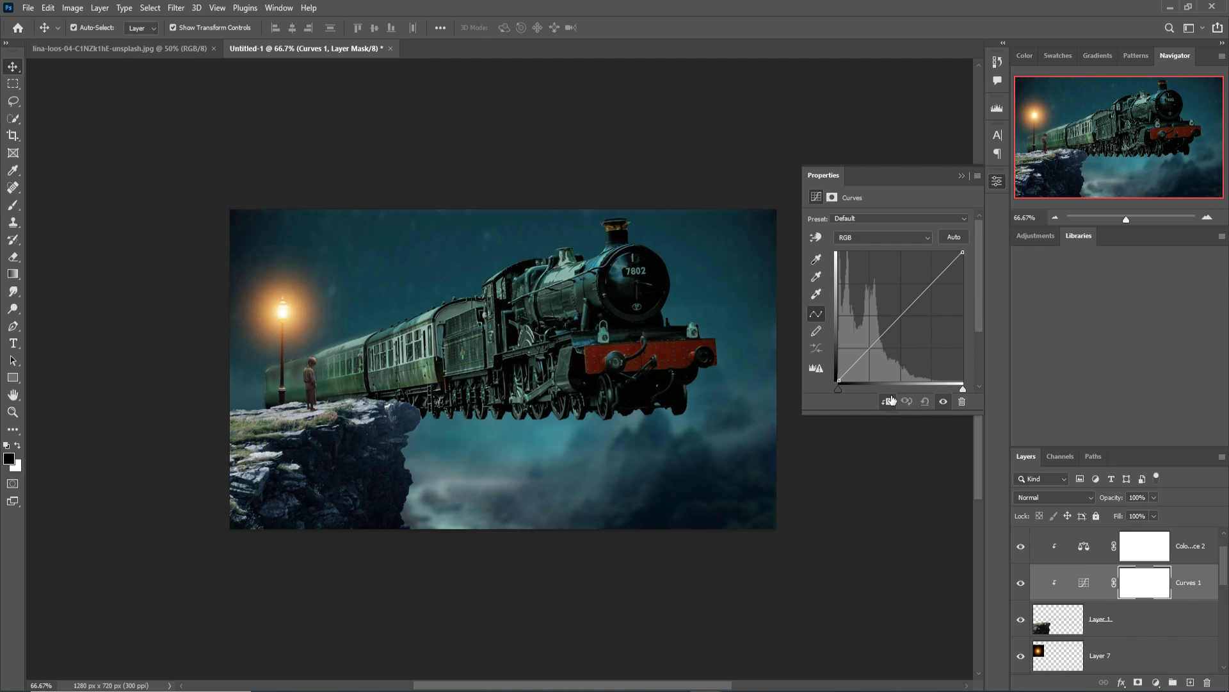
{"action": "left_click_drag", "start_coordinate": [914, 313], "coordinate": [919, 323]}
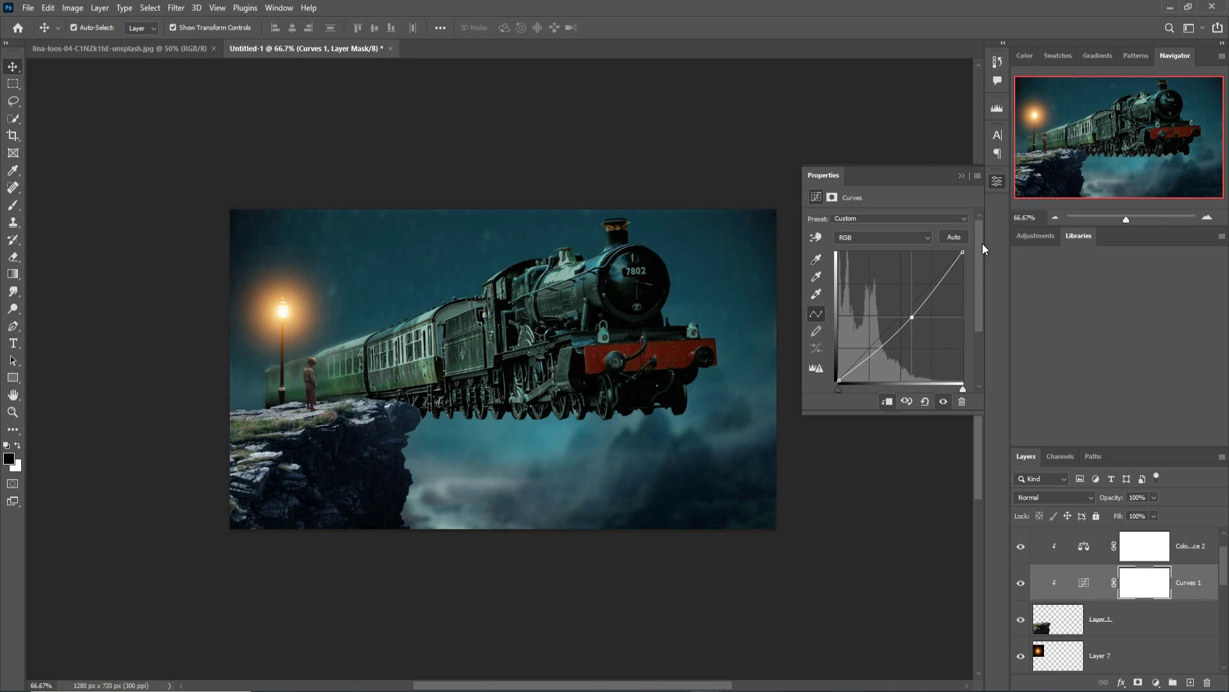
{"action": "left_click", "coordinate": [961, 176]}
- Add a new layer above the cliff's Color Balance adjustment, clip it, and set its blend mode to Linear Dodge (Add)
{"action": "left_click", "coordinate": [1147, 626]}
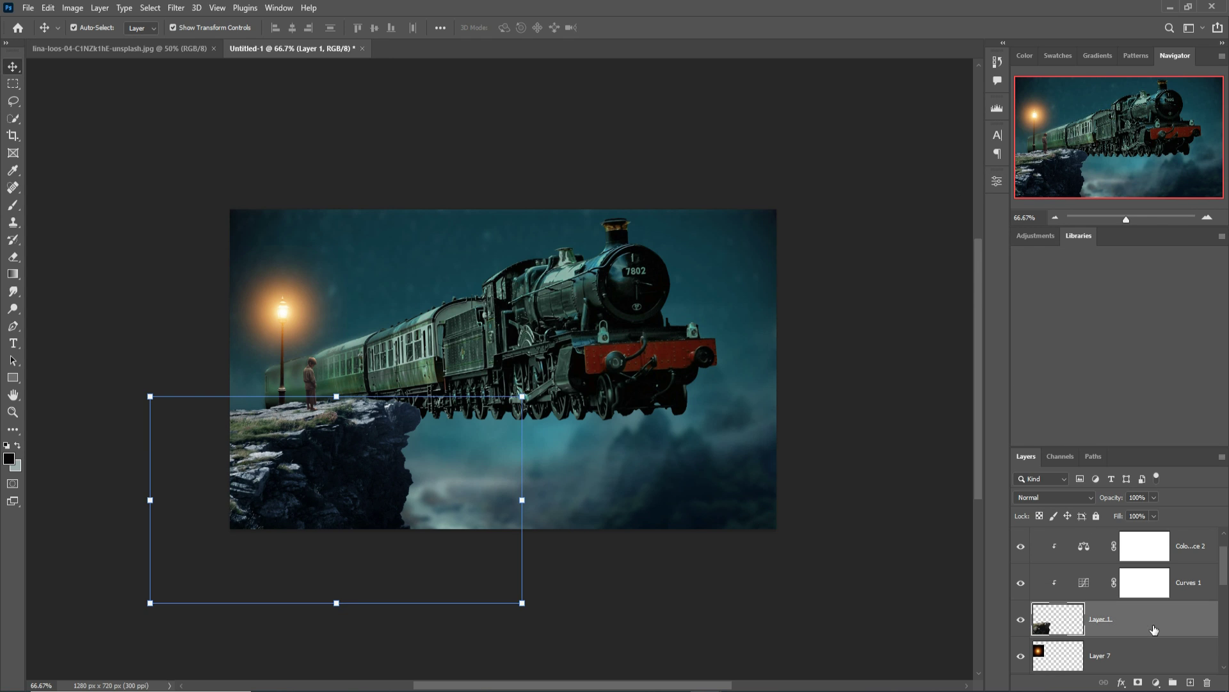
{"action": "left_click", "coordinate": [1195, 559]}
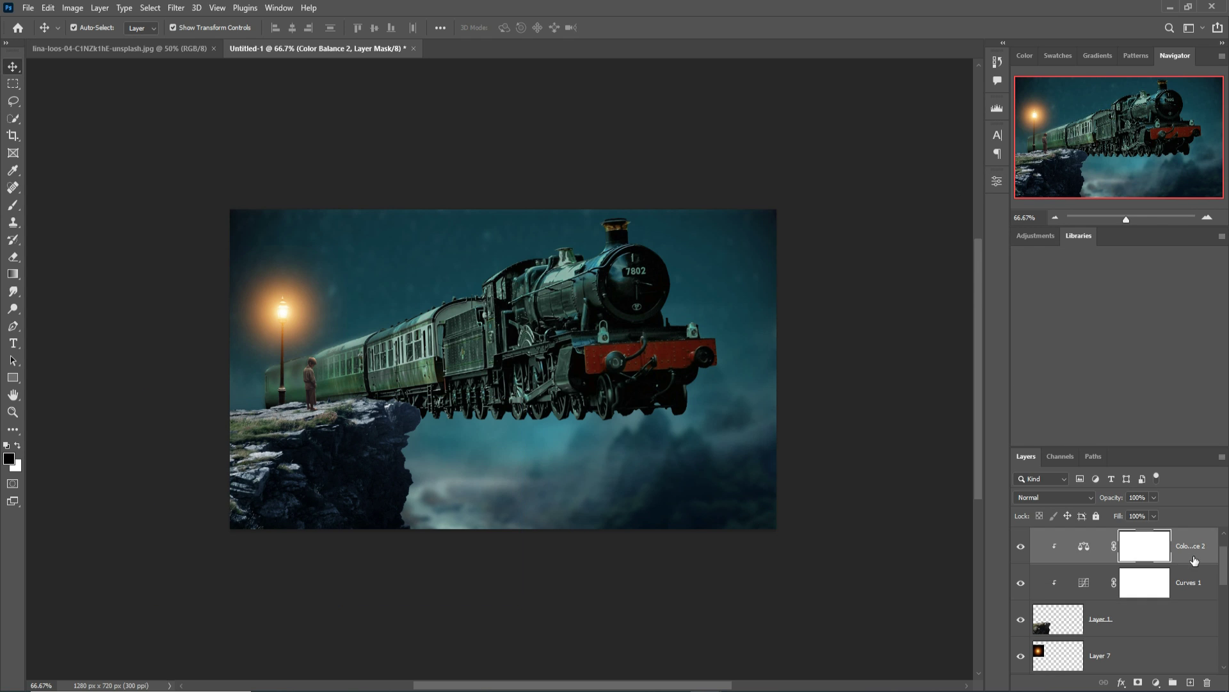
{"action": "left_click", "coordinate": [1191, 682]}
{"action": "right_click", "coordinate": [1153, 544]}
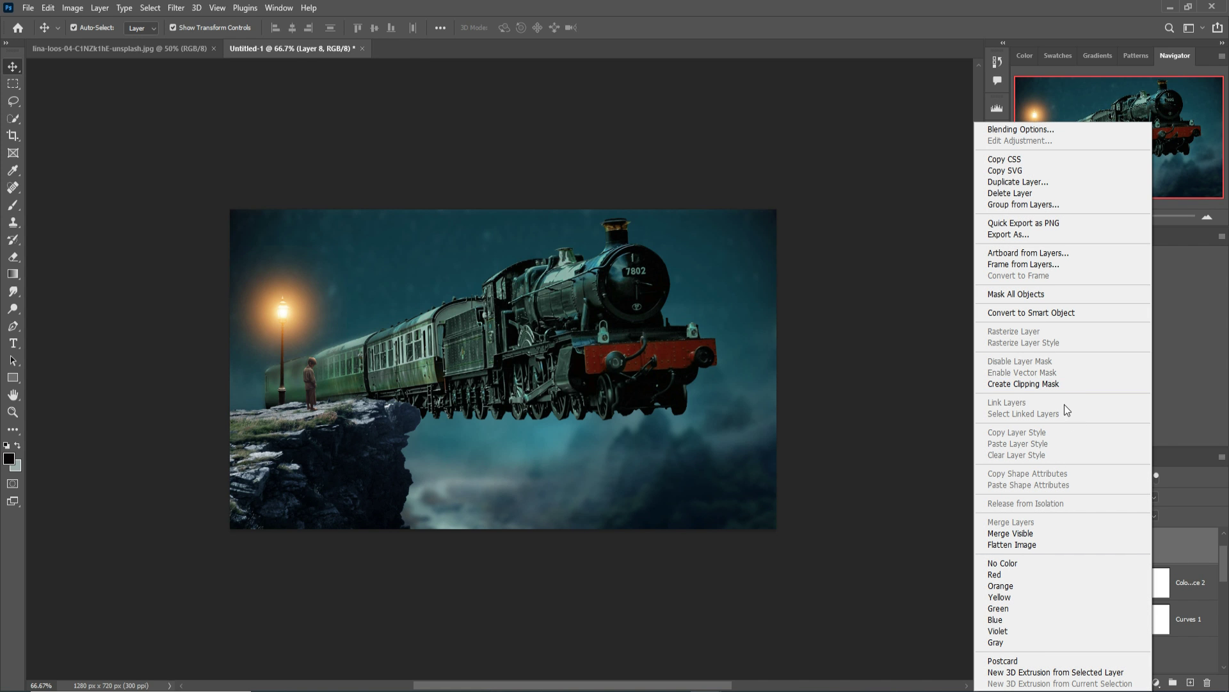
{"action": "left_click", "coordinate": [1024, 386]}
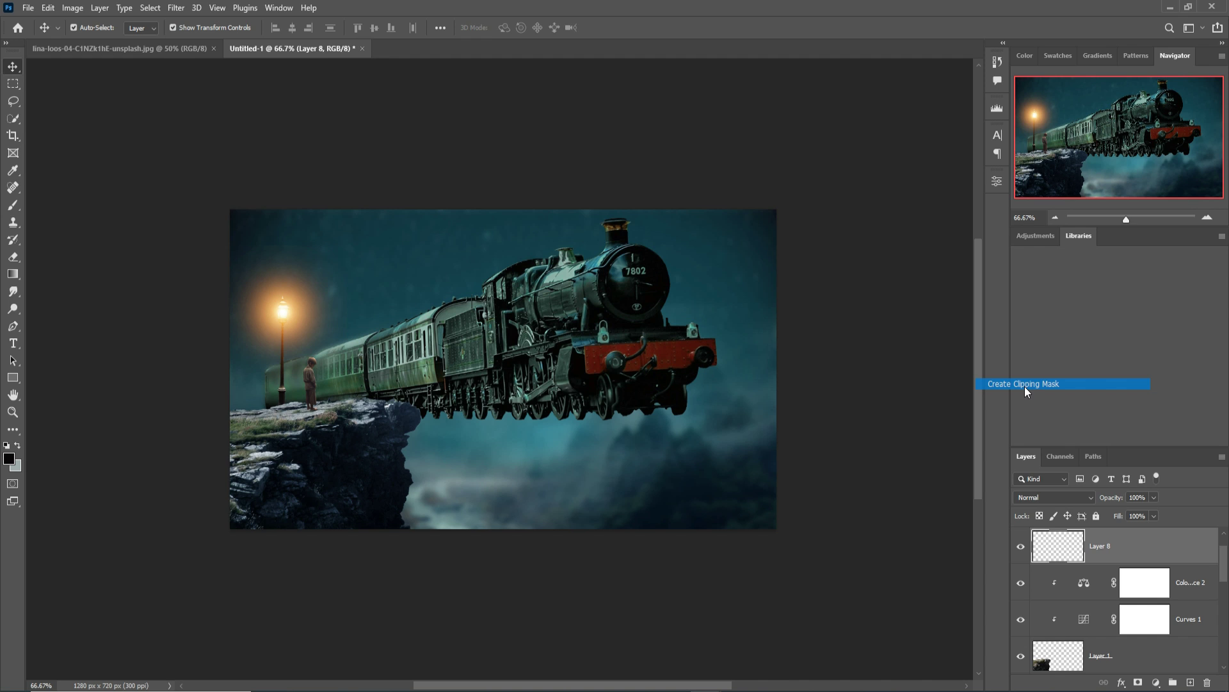
{"action": "left_click", "coordinate": [1075, 499]}
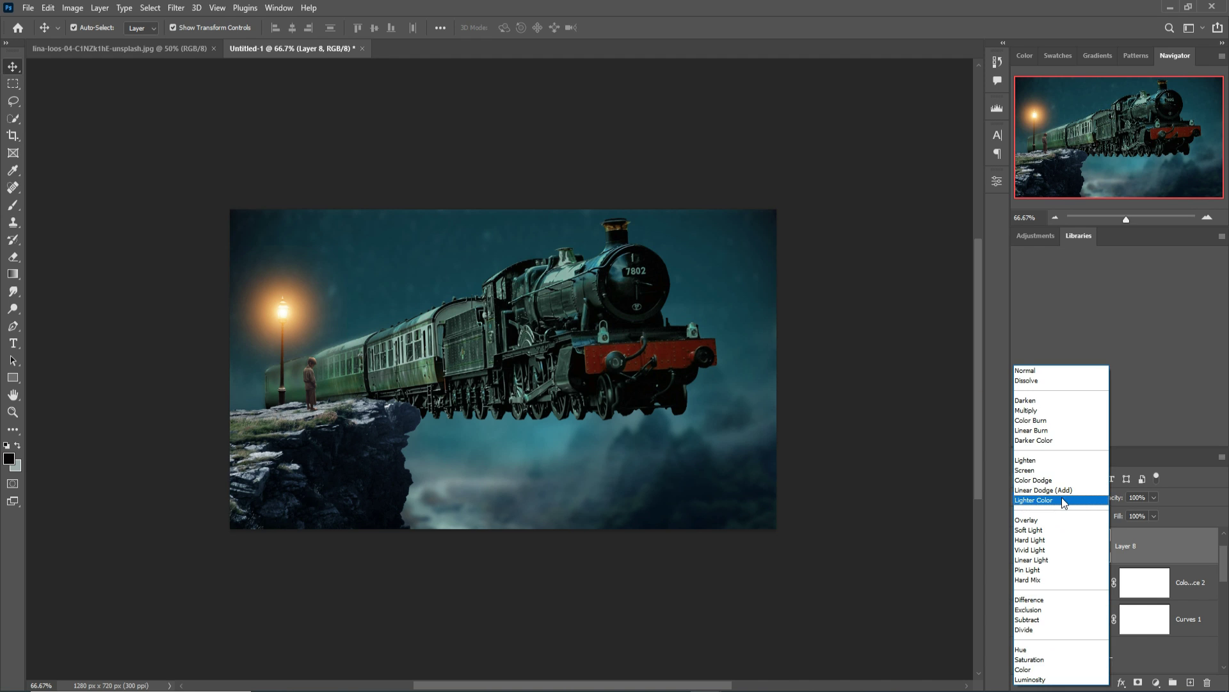
{"action": "left_click", "coordinate": [1057, 491]}
- Turn the clipped layer above the cliff into a Solid Color fill with the orange fb9504
{"action": "left_click", "coordinate": [1156, 683]}
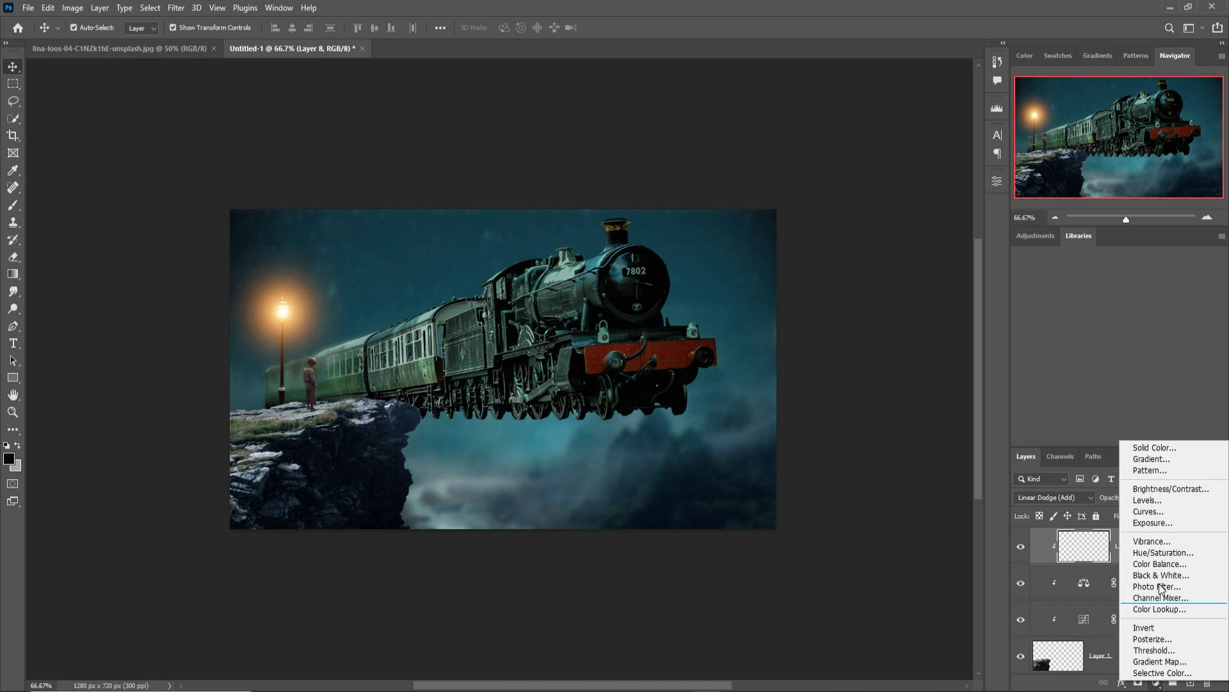
{"action": "left_click", "coordinate": [1156, 450]}
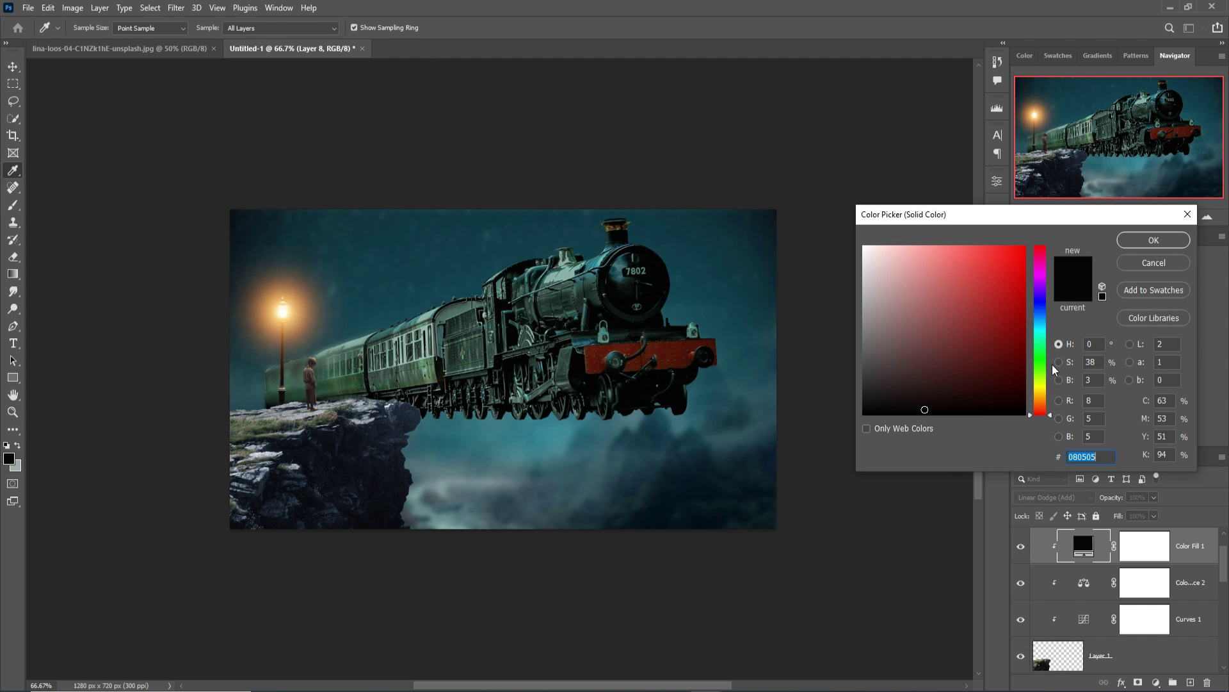
{"action": "left_click", "coordinate": [1044, 405]}
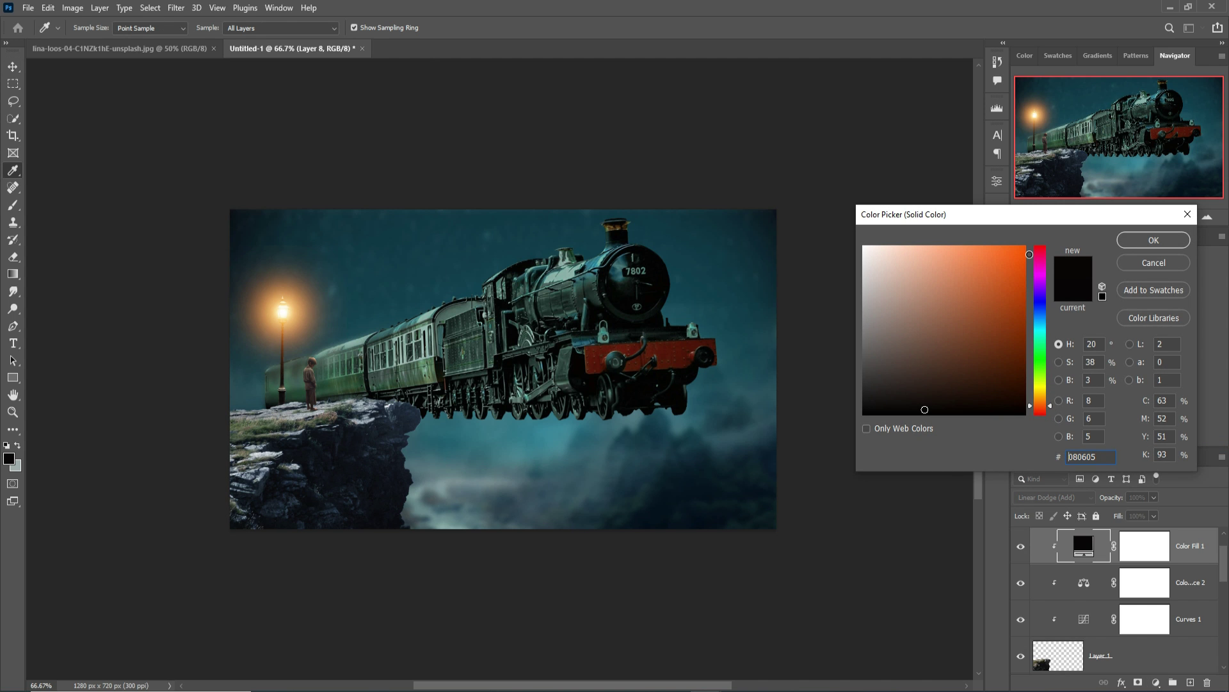
{"action": "left_click", "coordinate": [1023, 248]}
{"action": "left_click_drag", "start_coordinate": [1039, 410], "coordinate": [1040, 400]}
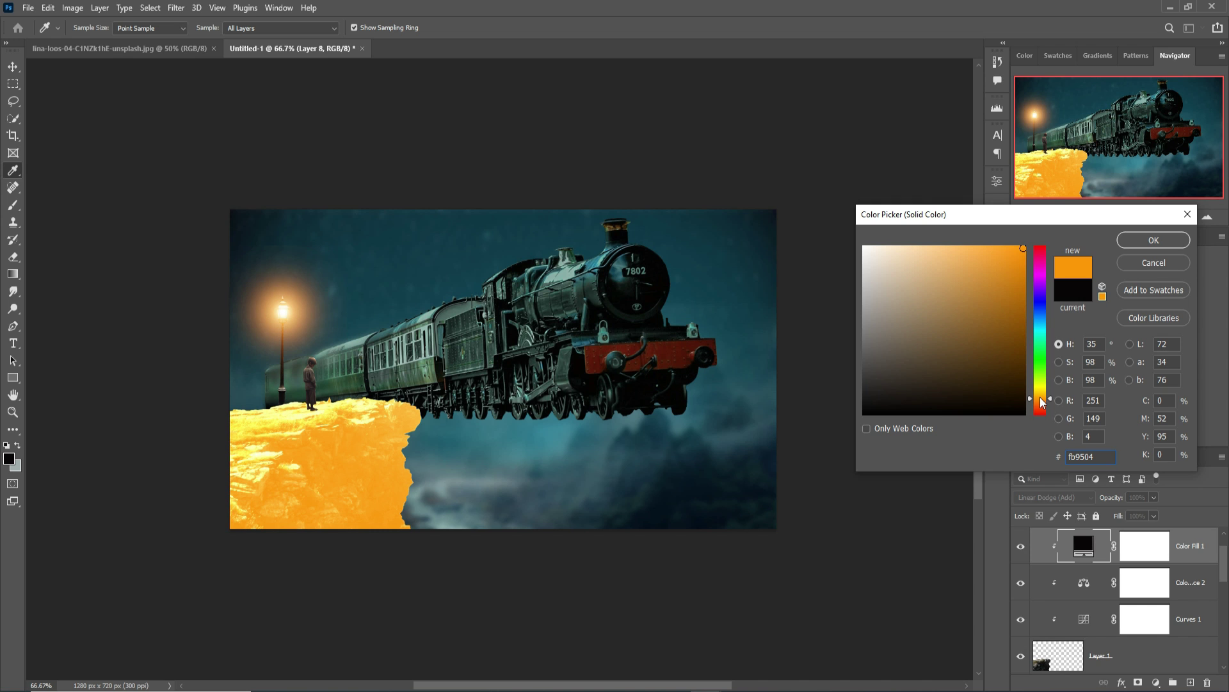
{"action": "left_click", "coordinate": [1153, 240]}
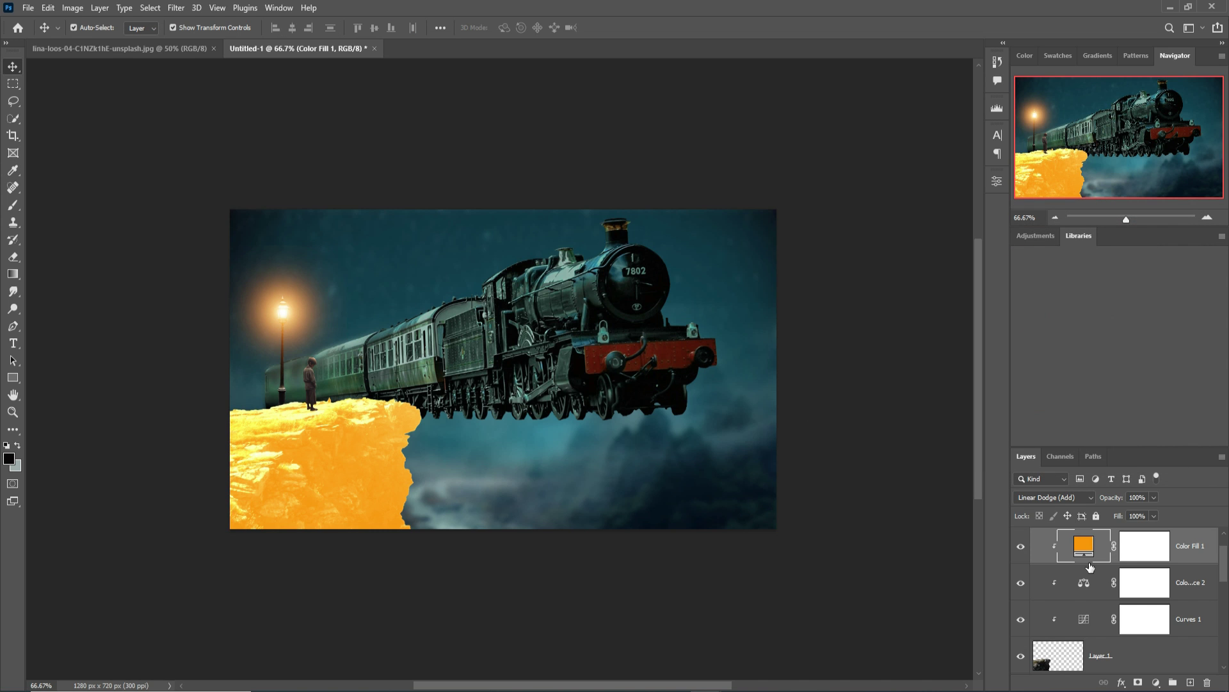
- In the orange fill's blending options, split the Underlying Layer black slider to 0 / 56
{"action": "key", "text": "v"}
{"action": "right_click", "coordinate": [1088, 550]}
{"action": "left_click", "coordinate": [1096, 286]}
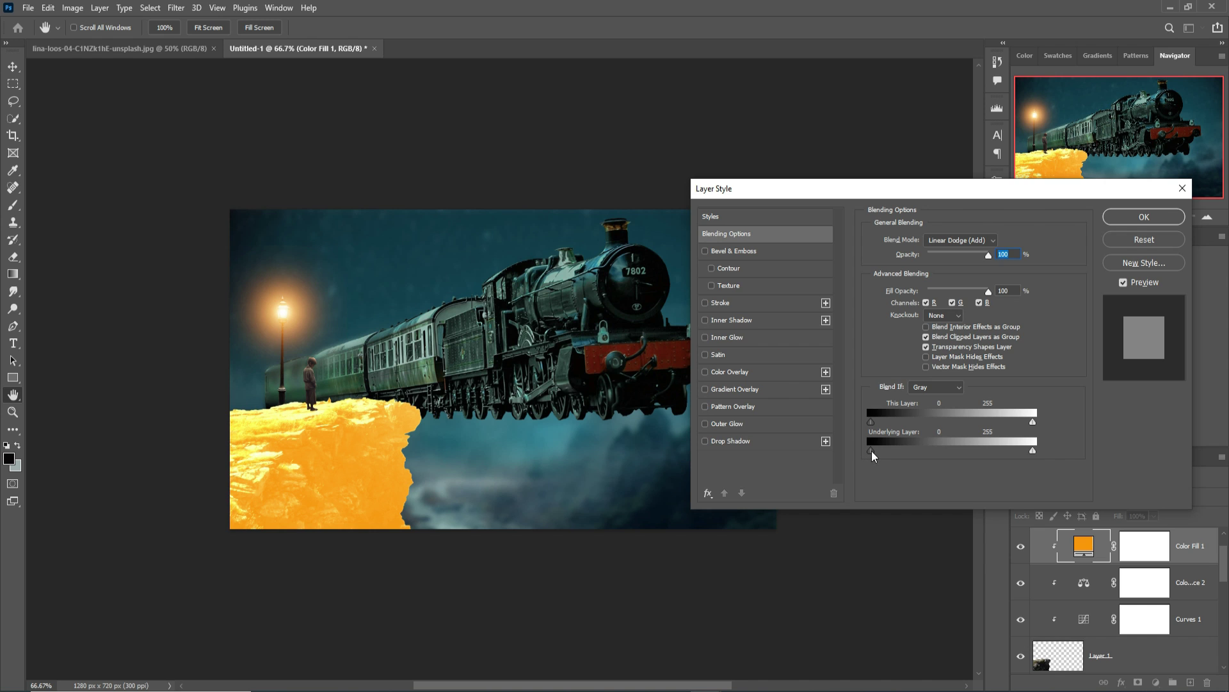
{"action": "left_click_drag", "start_coordinate": [874, 450], "coordinate": [906, 449]}
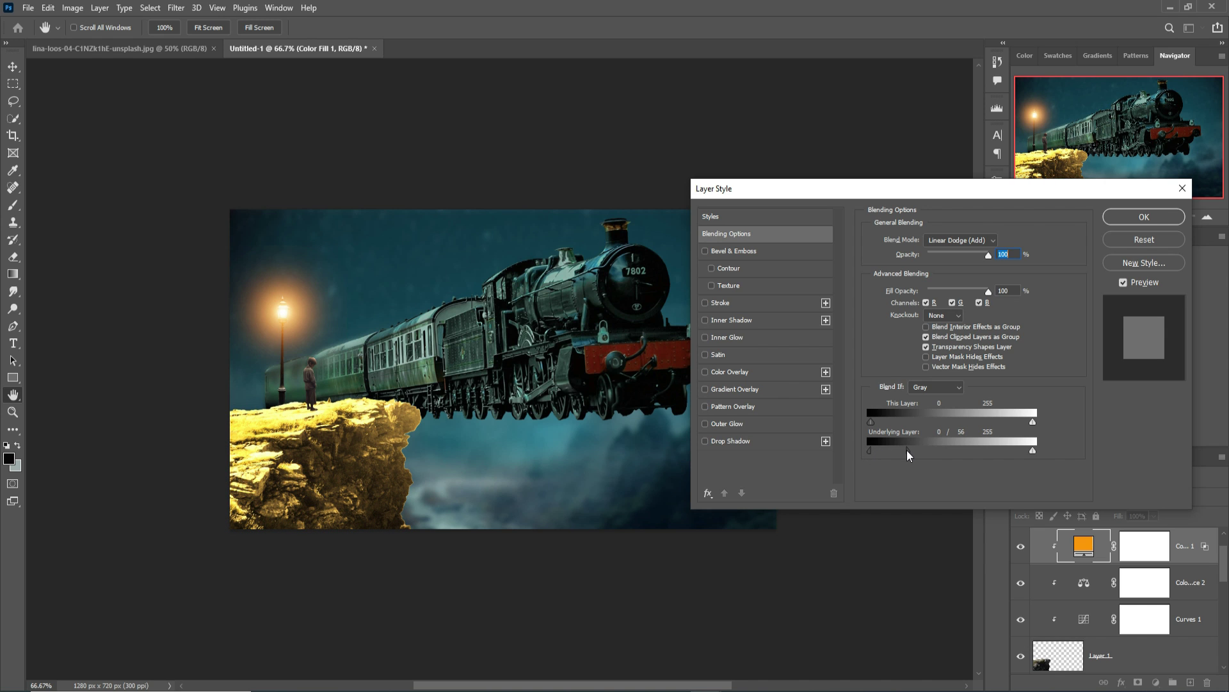
{"action": "left_click", "coordinate": [1146, 216]}
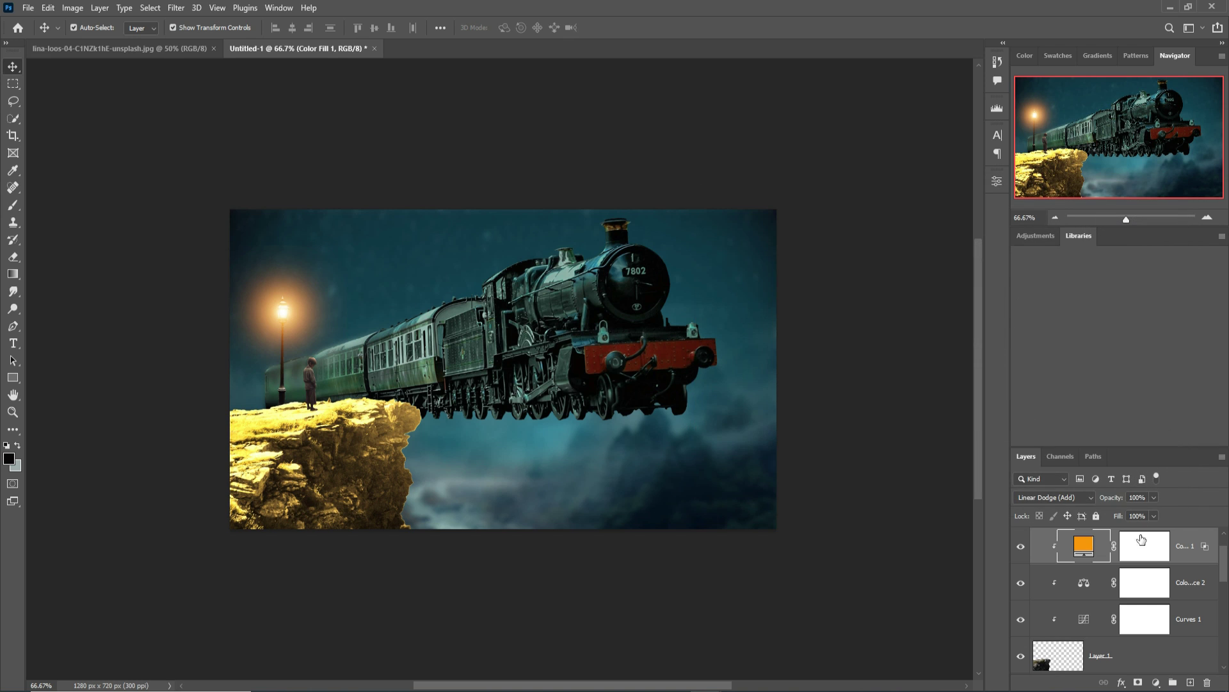
- Invert the orange fill's mask and paint white on the cliff around the boy with a 200-pixel brush at 40% opacity
{"action": "left_click", "coordinate": [1158, 554]}
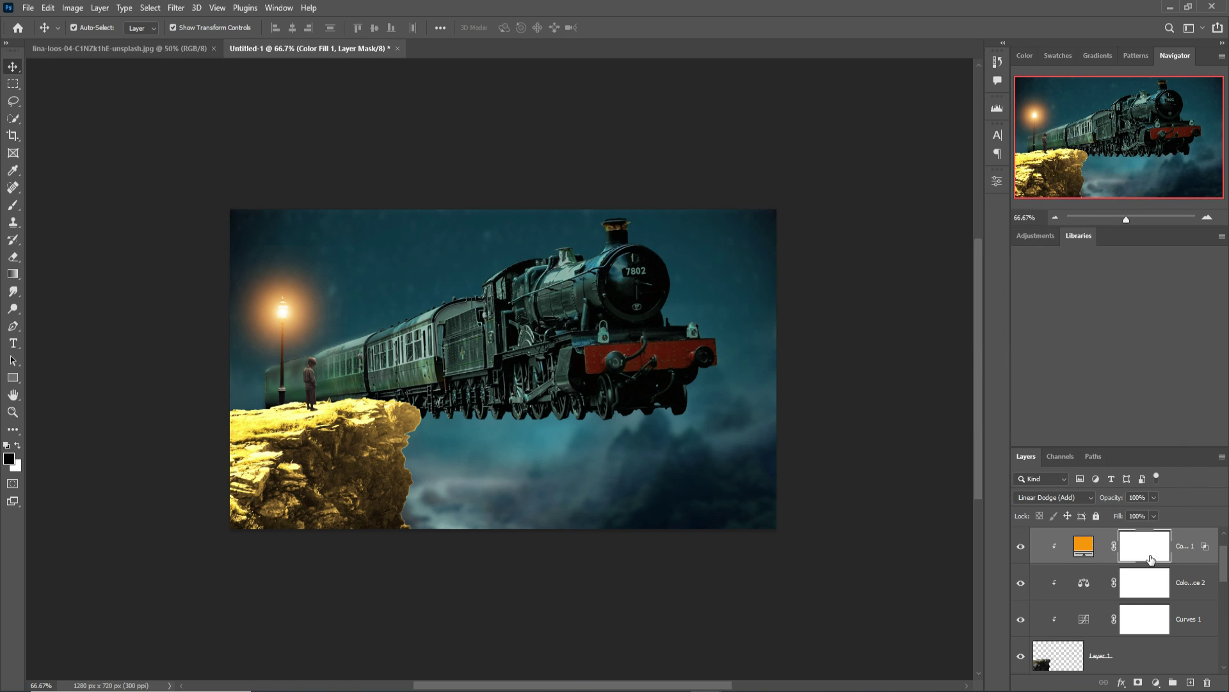
{"action": "key", "text": "ctrl+i"}
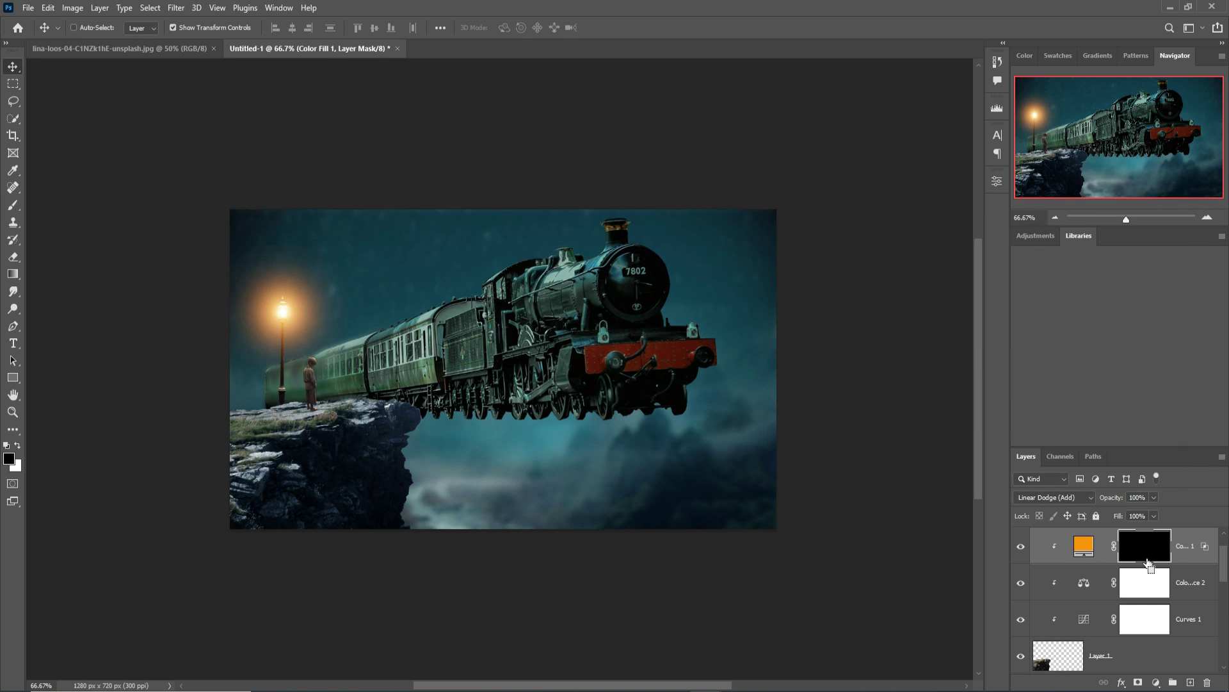
{"action": "left_click", "coordinate": [11, 208]}
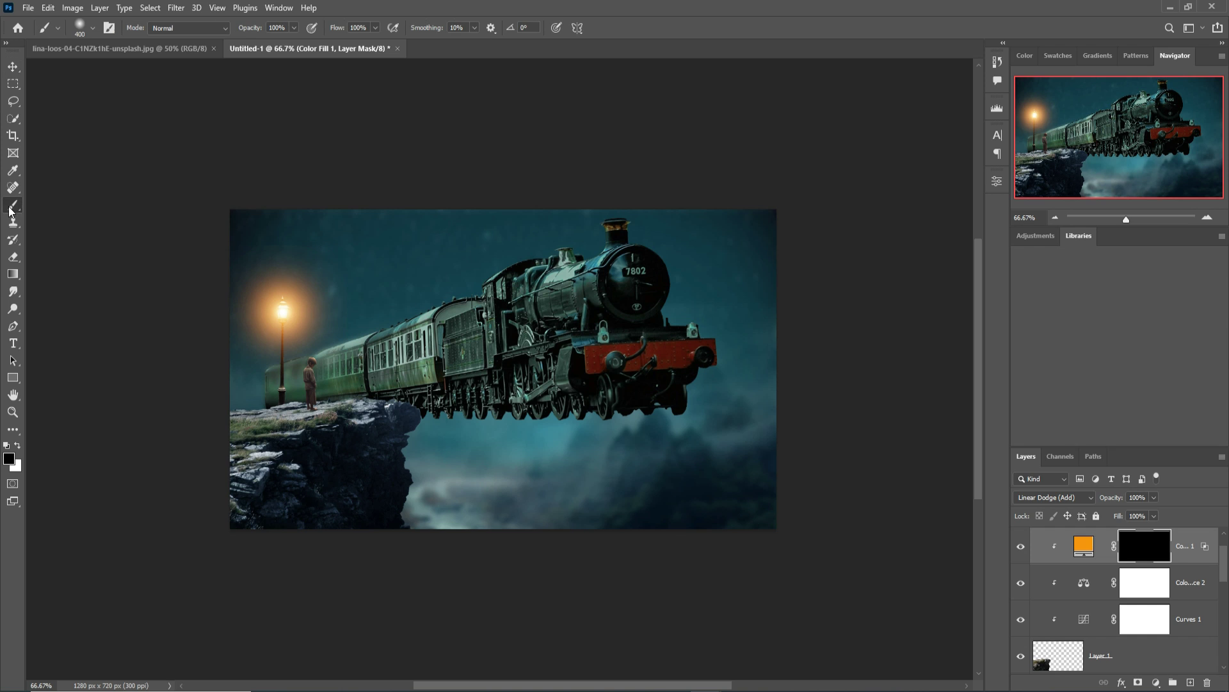
{"action": "left_click", "coordinate": [292, 29]}
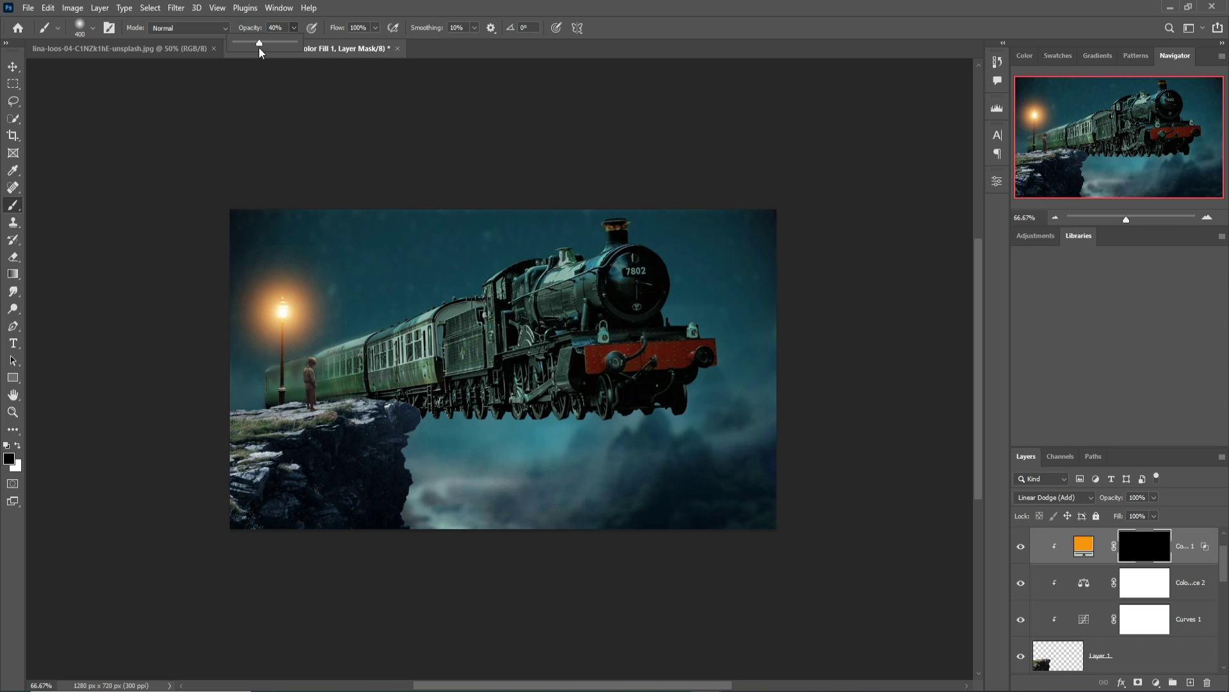
{"action": "left_click", "coordinate": [400, 488]}
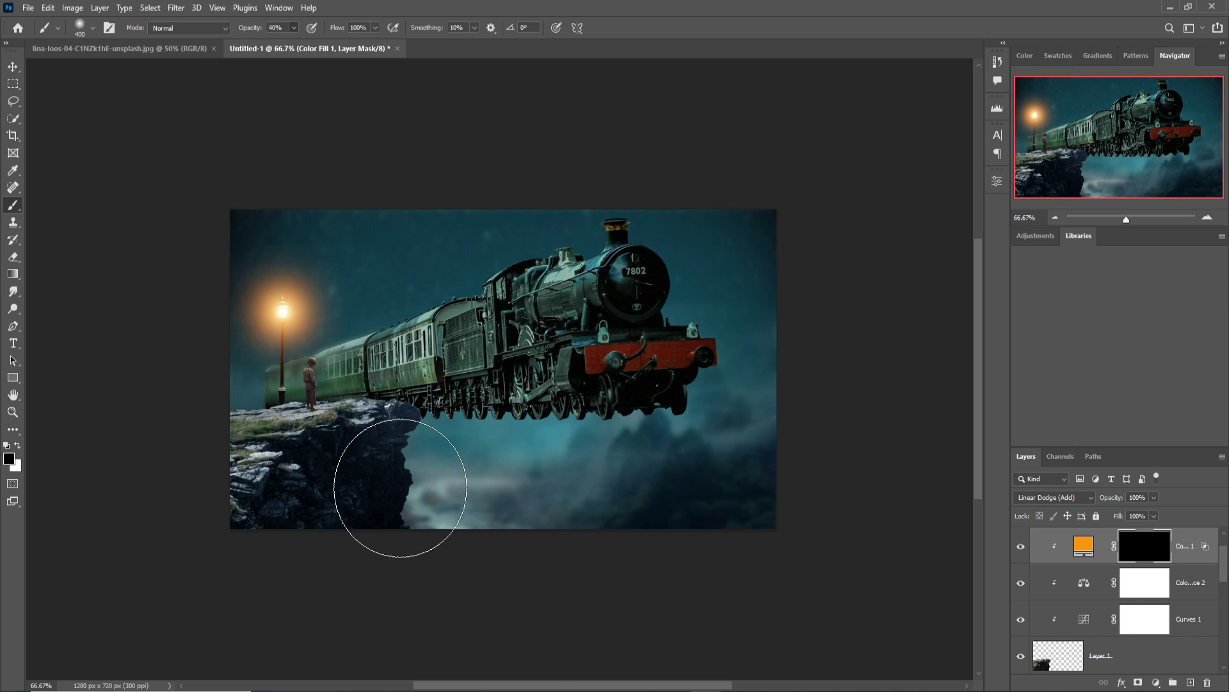
{"action": "key", "text": "bracketleft"}
{"action": "key", "text": "bracketleft"}
{"action": "key", "text": "bracketleft"}
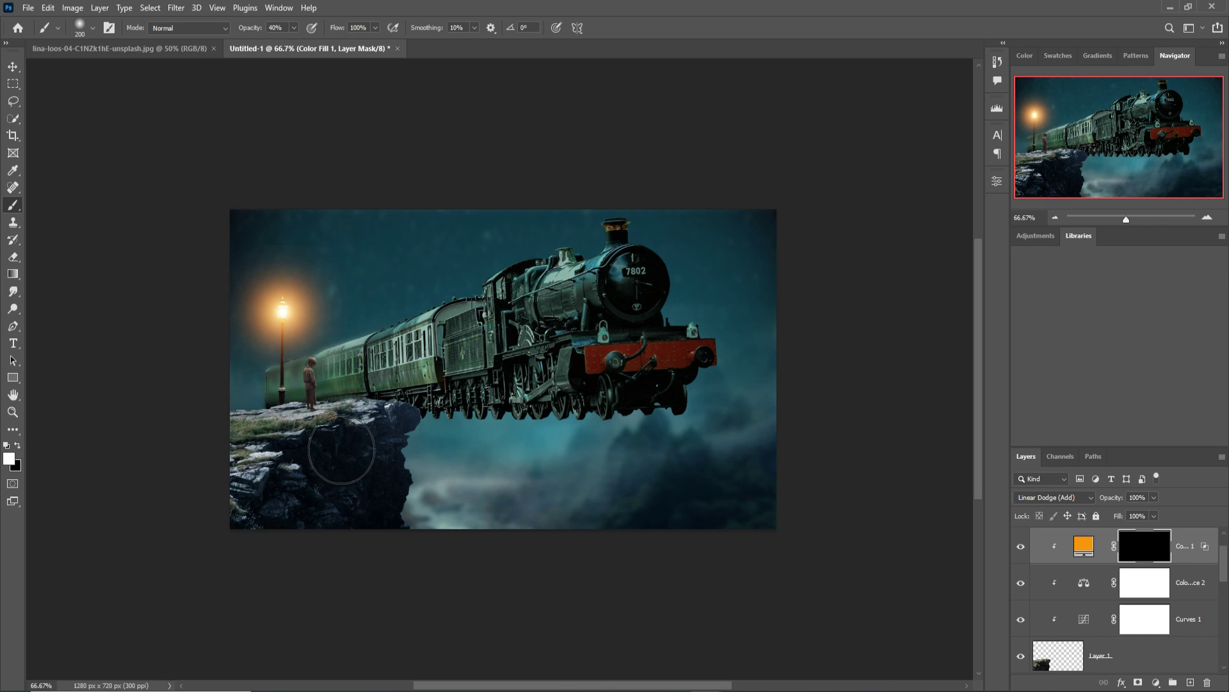
{"action": "left_click", "coordinate": [310, 417]}
{"action": "left_click", "coordinate": [322, 416]}
{"action": "left_click_drag", "start_coordinate": [360, 448], "coordinate": [321, 444]}
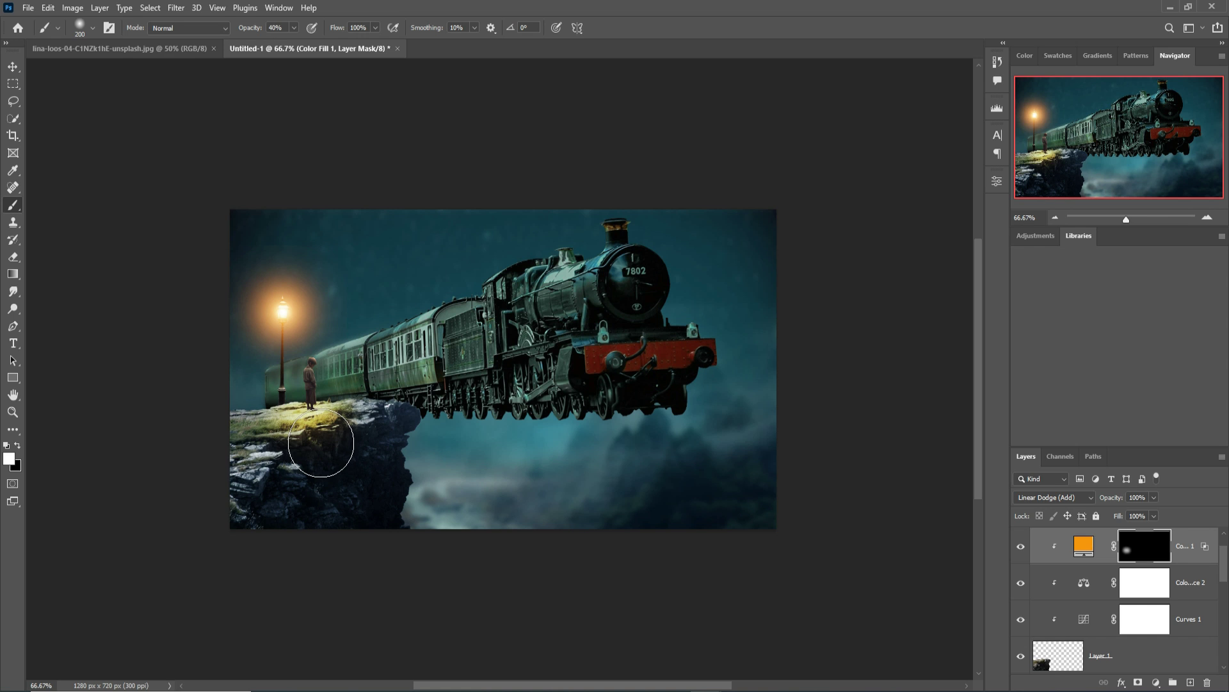
- Set the cliff's color fill to the deeper orange fb5b04
{"action": "double_click", "coordinate": [1084, 545]}
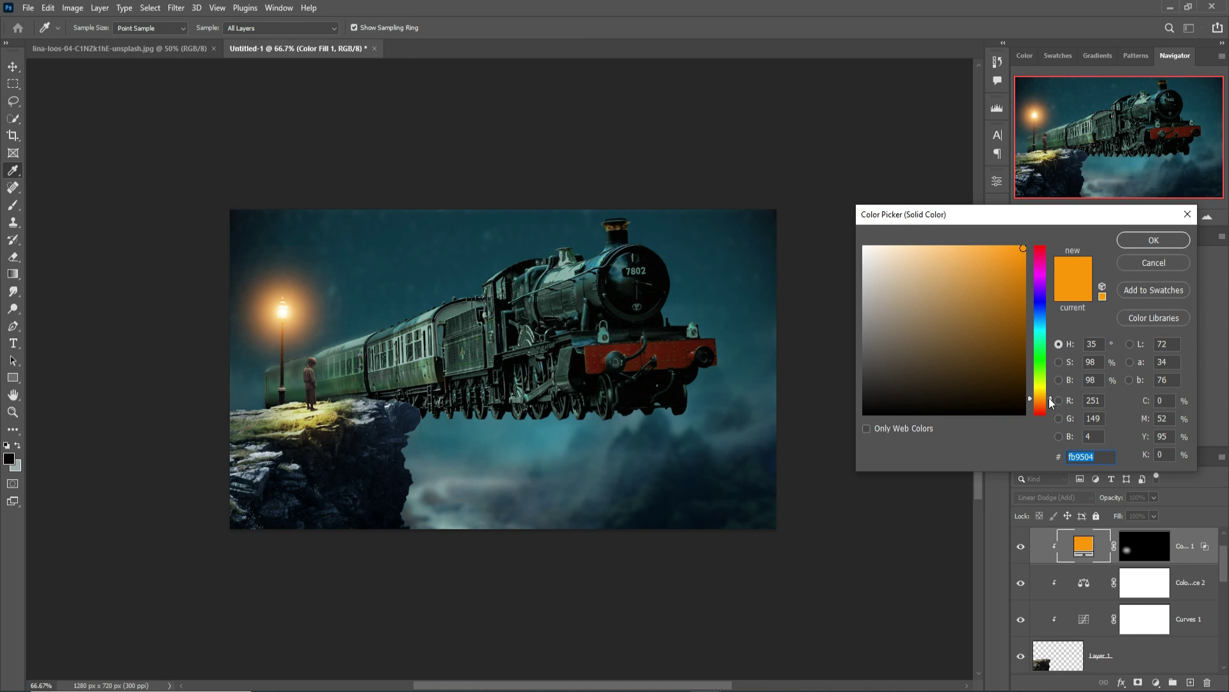
{"action": "left_click_drag", "start_coordinate": [1053, 398], "coordinate": [1053, 405]}
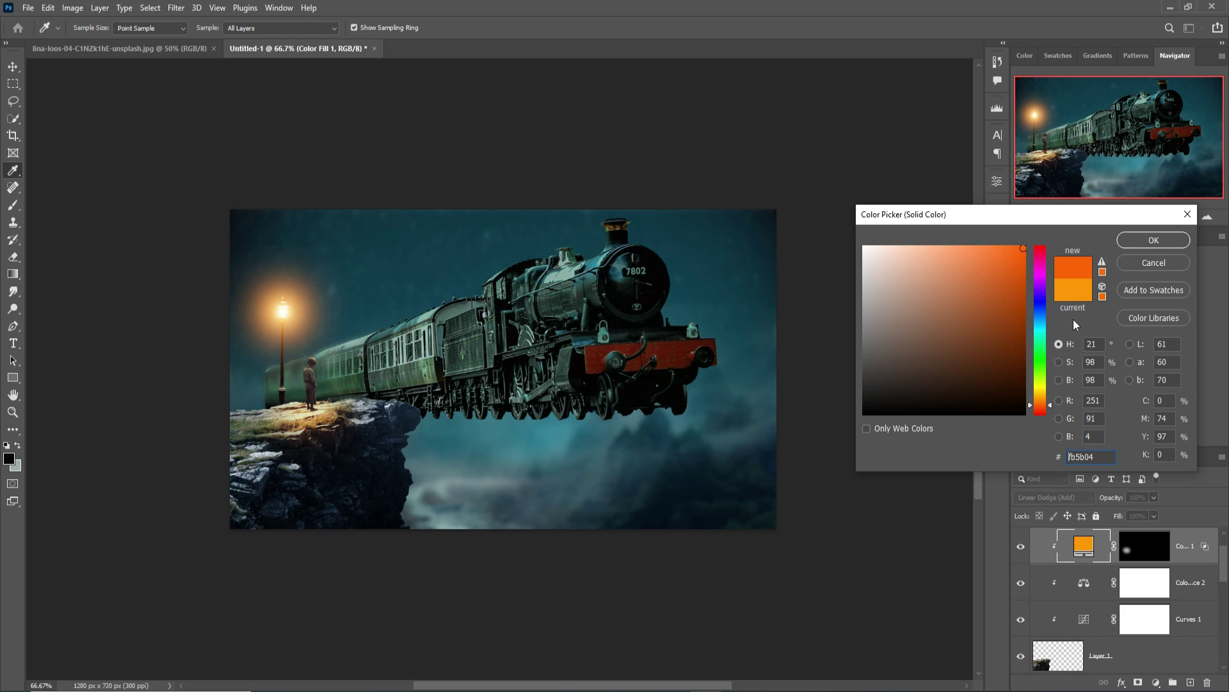
{"action": "left_click", "coordinate": [1125, 241]}
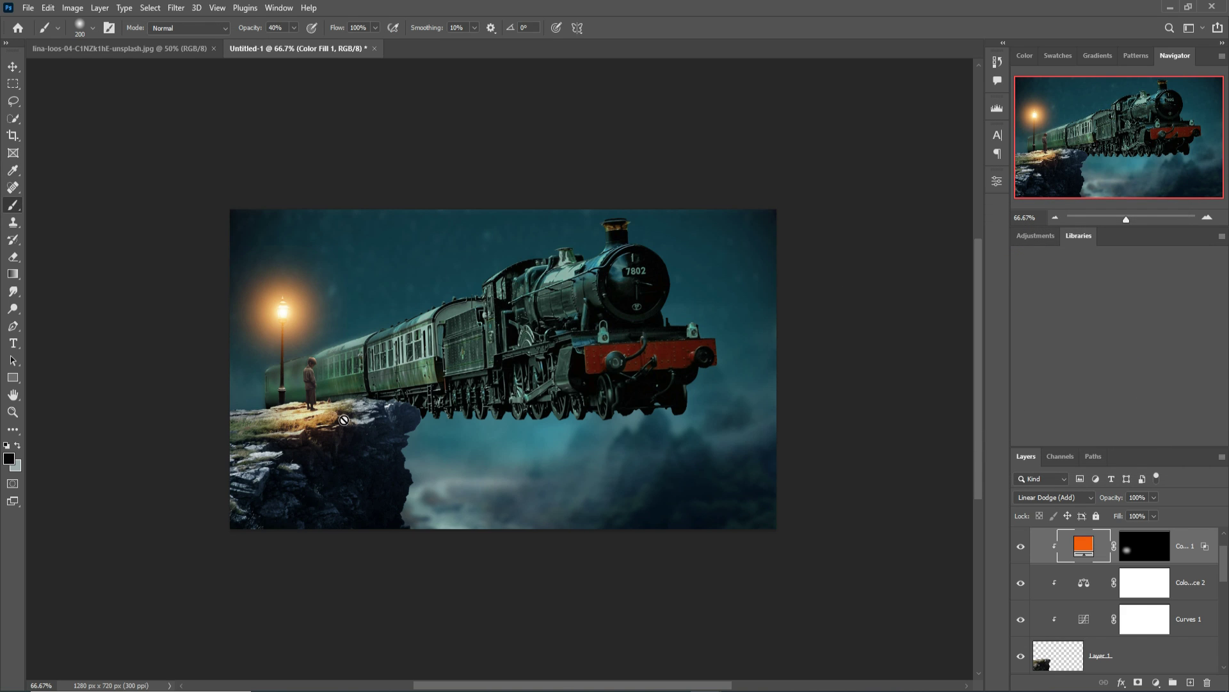
- Paint more white on the orange fill's mask along the cliff's top surface to extend the lamp glow
{"action": "left_click", "coordinate": [1148, 546]}
{"action": "key", "text": "x"}
{"action": "mouse_move", "coordinate": [247, 412]}
{"action": "left_mouse_down"}
{"action": "mouse_move", "coordinate": [337, 433]}
{"action": "mouse_move", "coordinate": [301, 411]}
{"action": "mouse_move", "coordinate": [302, 423]}
{"action": "mouse_move", "coordinate": [394, 415]}
{"action": "mouse_move", "coordinate": [332, 425]}
{"action": "mouse_move", "coordinate": [343, 427]}
{"action": "left_mouse_up"}
{"action": "left_click", "coordinate": [13, 66]}
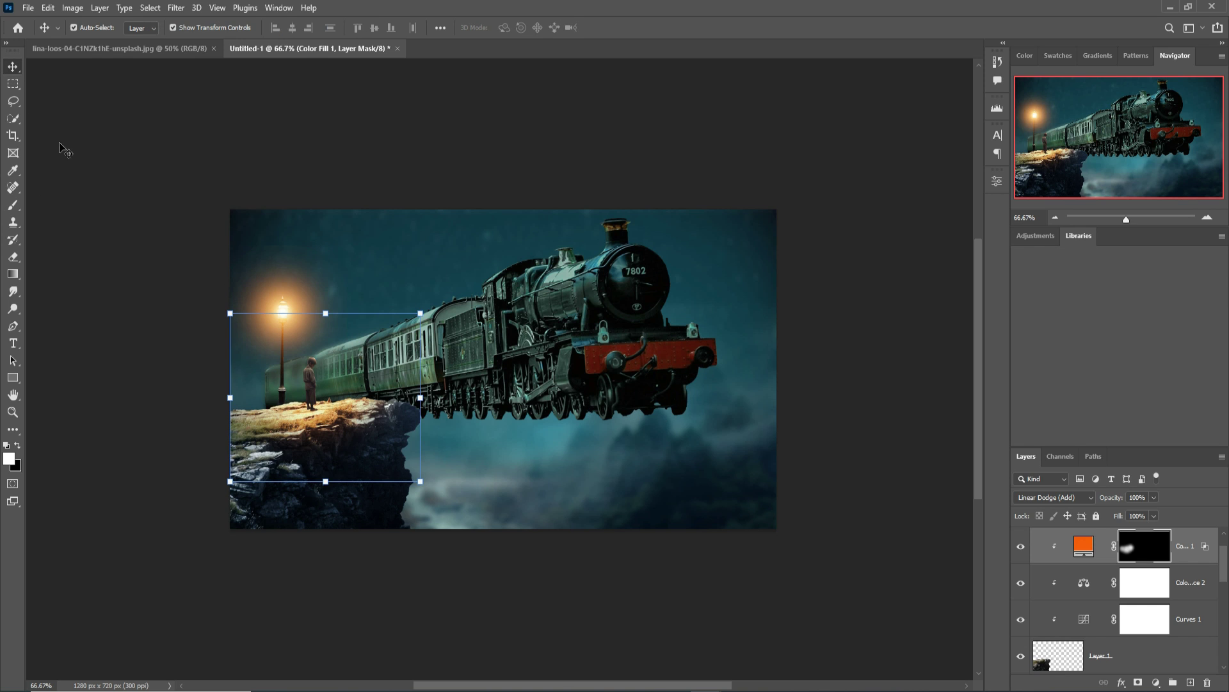
- Add a Curves adjustment clipped to the boy's layer and pull the midtones slightly down to darken him
{"action": "left_click", "coordinate": [311, 382]}
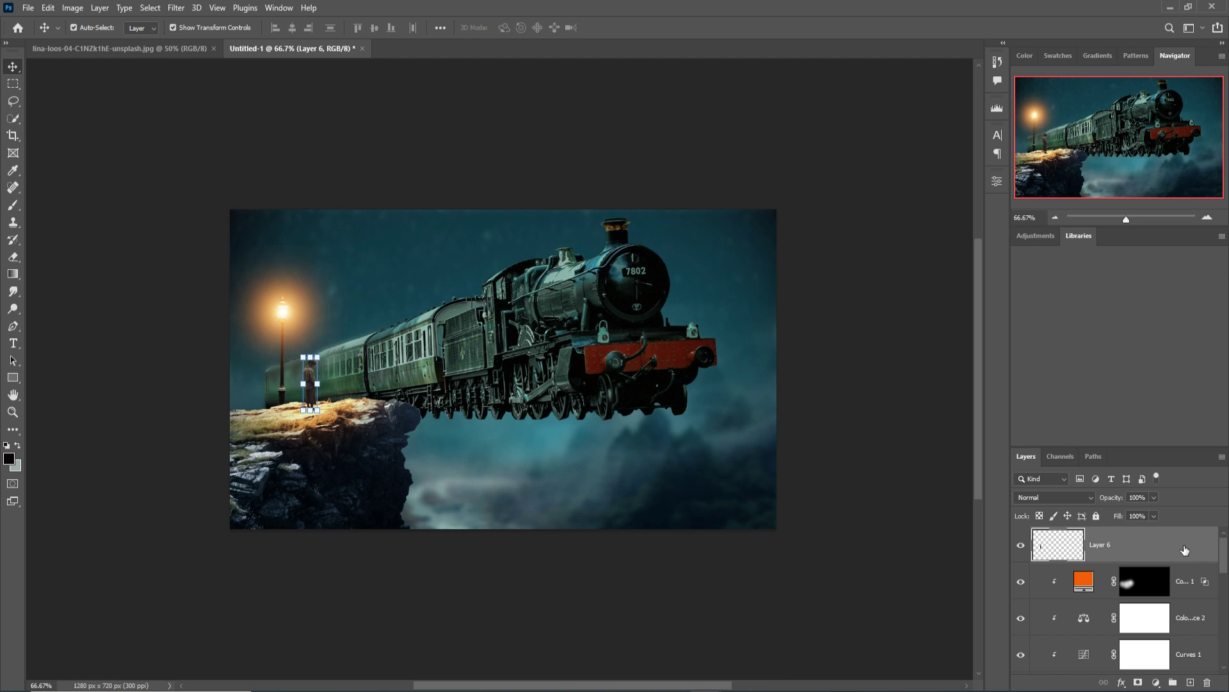
{"action": "left_click", "coordinate": [1155, 683]}
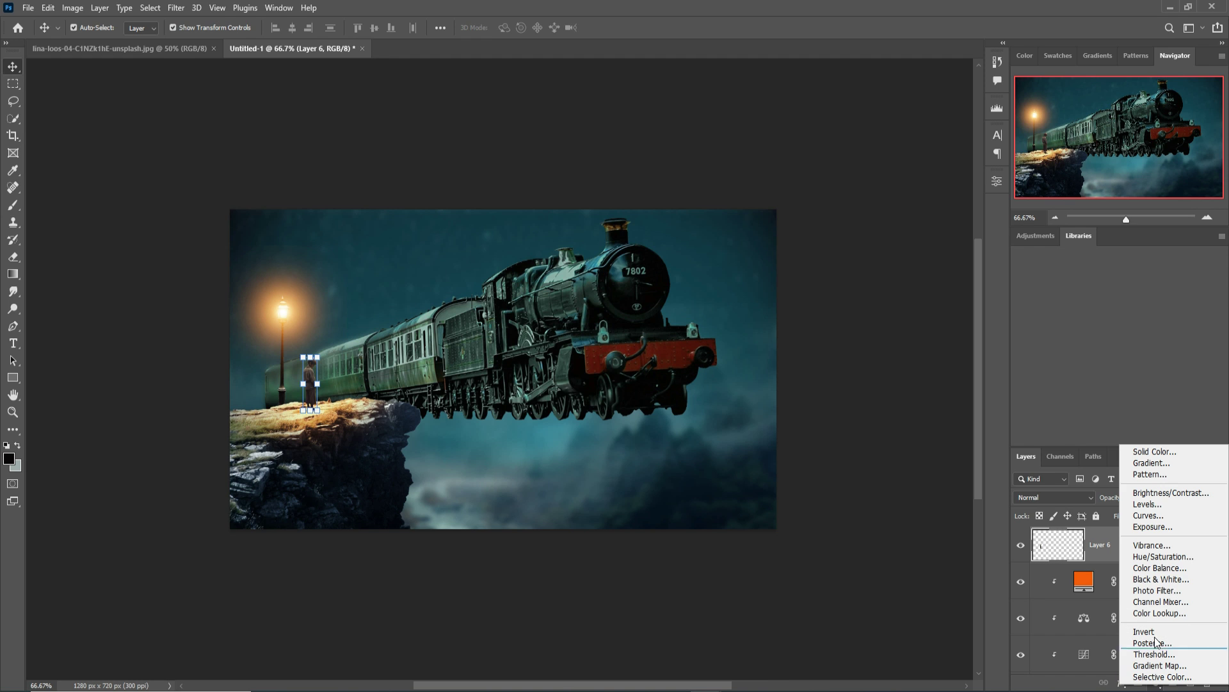
{"action": "left_click", "coordinate": [1147, 515]}
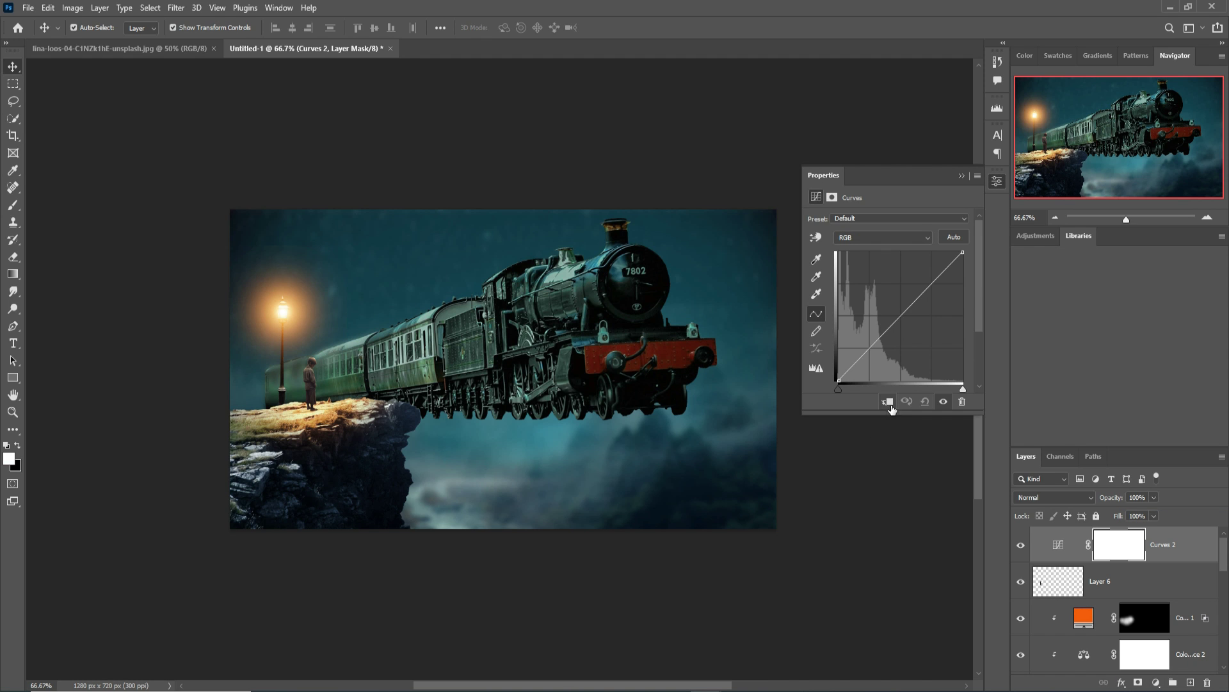
{"action": "left_click", "coordinate": [888, 402]}
{"action": "left_click_drag", "start_coordinate": [897, 325], "coordinate": [913, 328]}
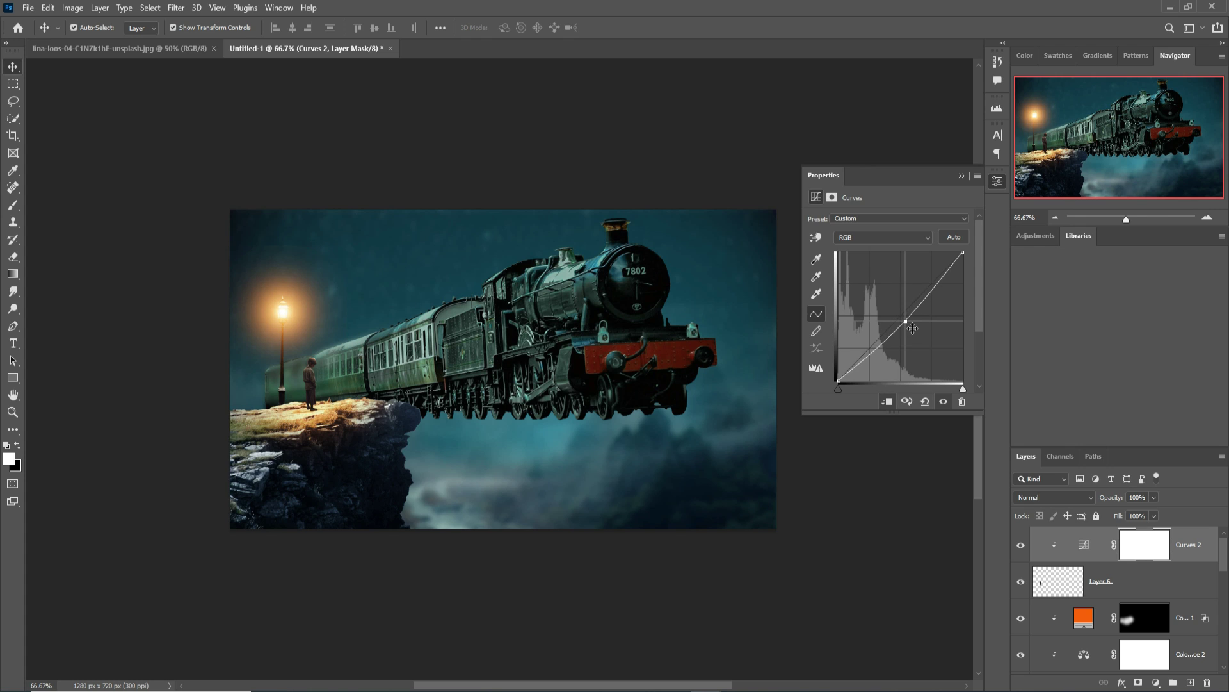
{"action": "left_click", "coordinate": [958, 173]}
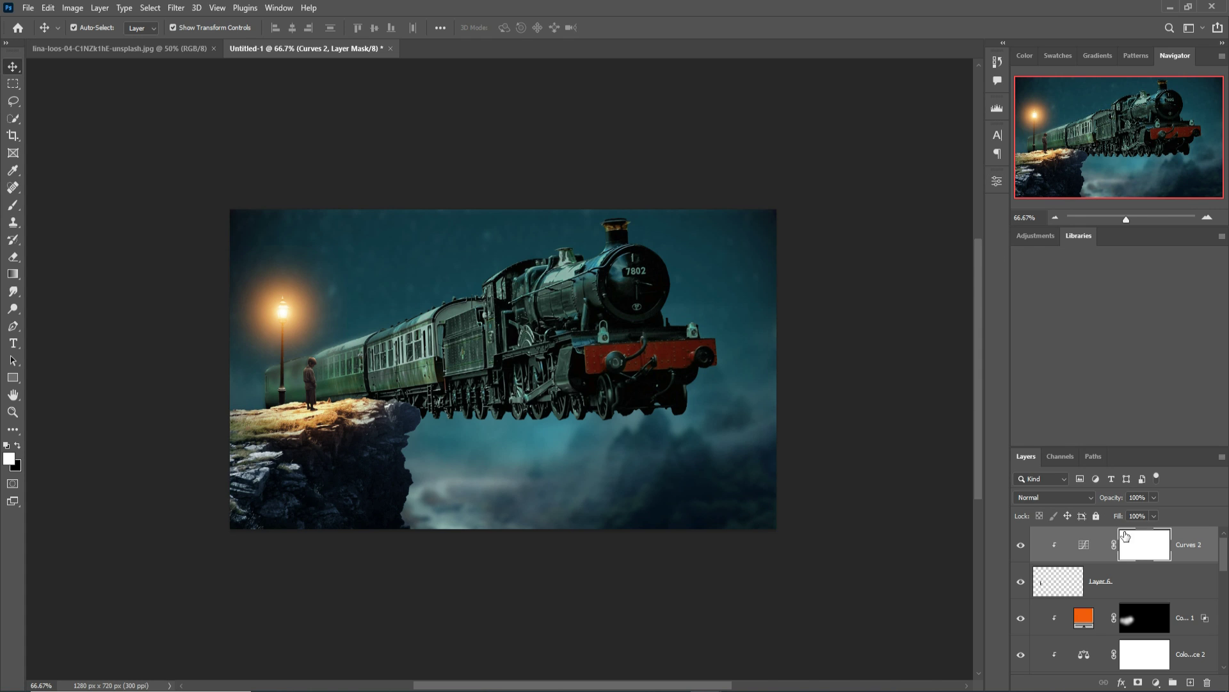
- Add a new layer clipped to the boy above the curves and set its blend mode to Linear Dodge (Add)
{"action": "left_click", "coordinate": [1191, 681]}
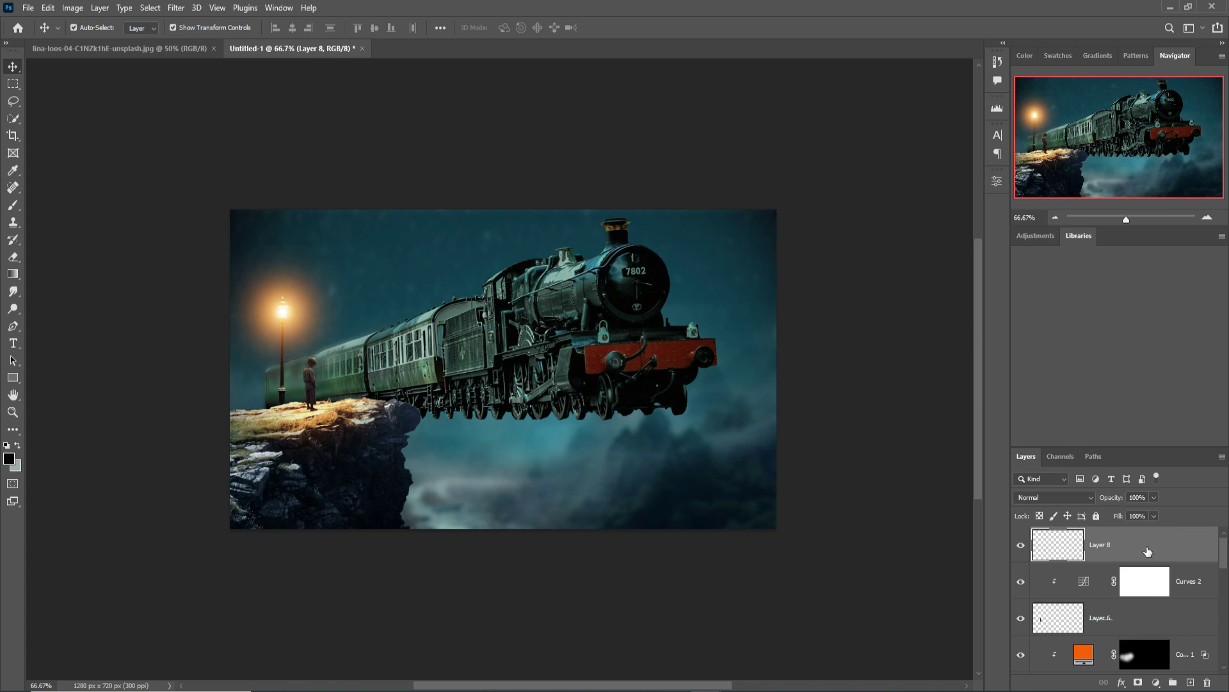
{"action": "right_click", "coordinate": [1171, 547]}
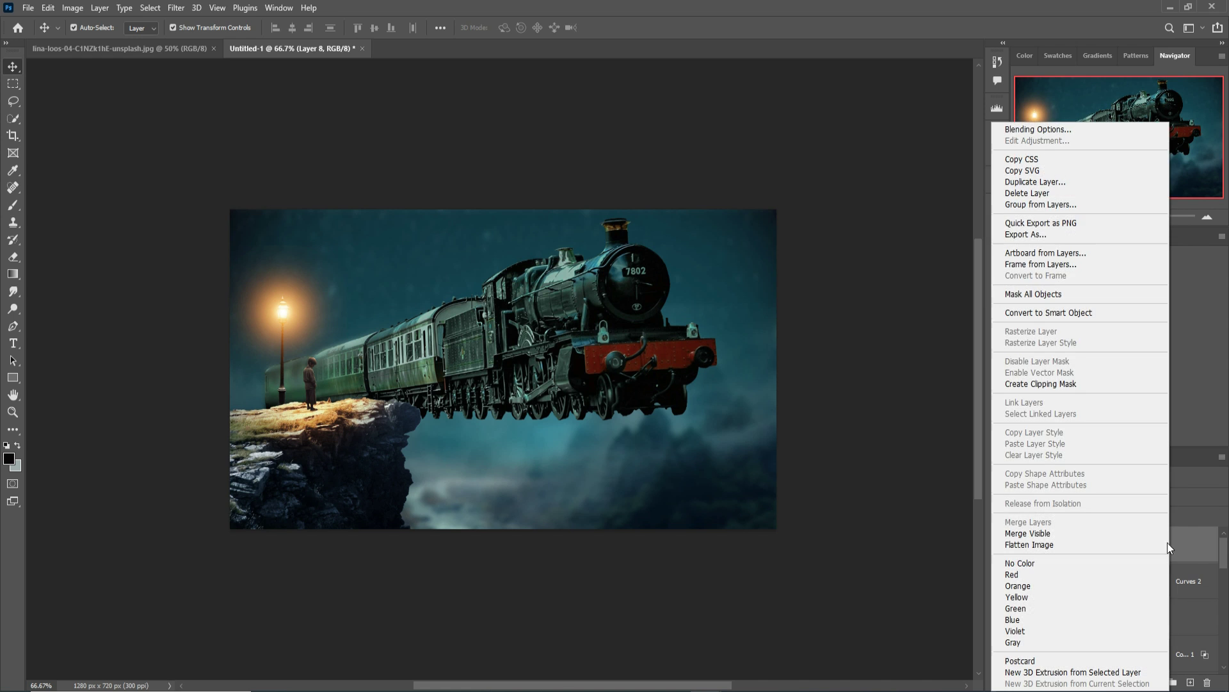
{"action": "left_click", "coordinate": [1083, 385]}
{"action": "left_click", "coordinate": [1092, 498]}
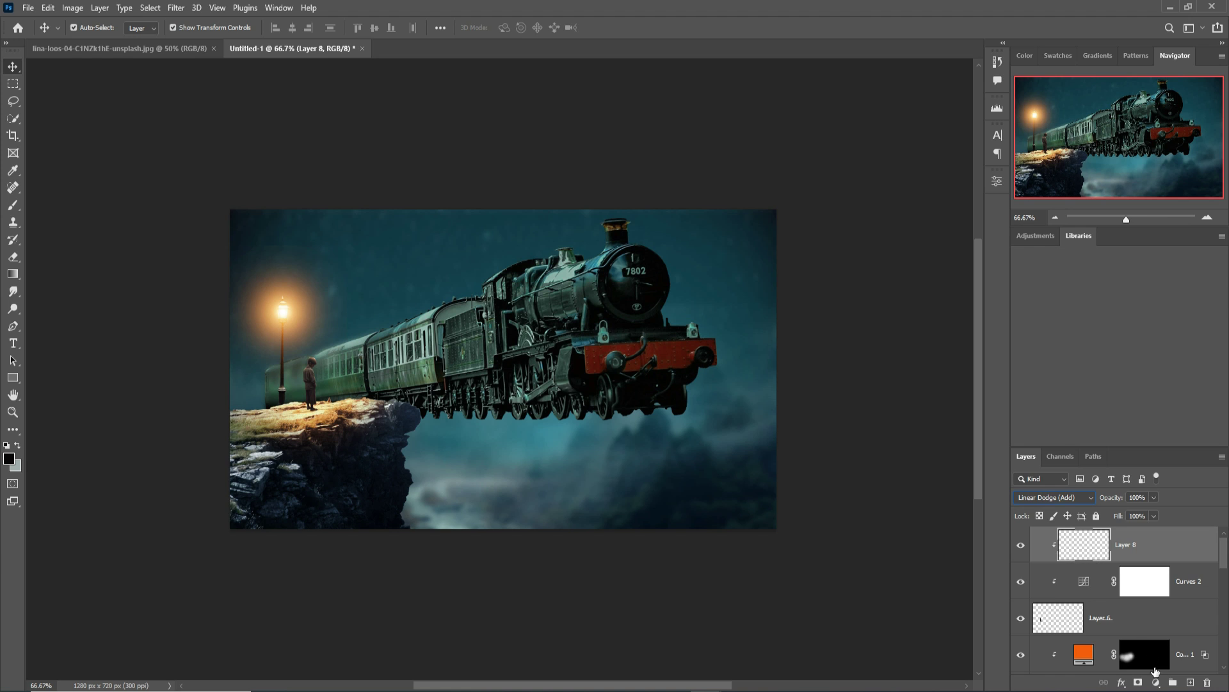
- Turn the clipped layer into a solid color fill of bright orange, hue 25, and select its mask
{"action": "left_click", "coordinate": [1156, 681]}
{"action": "left_click", "coordinate": [1145, 448]}
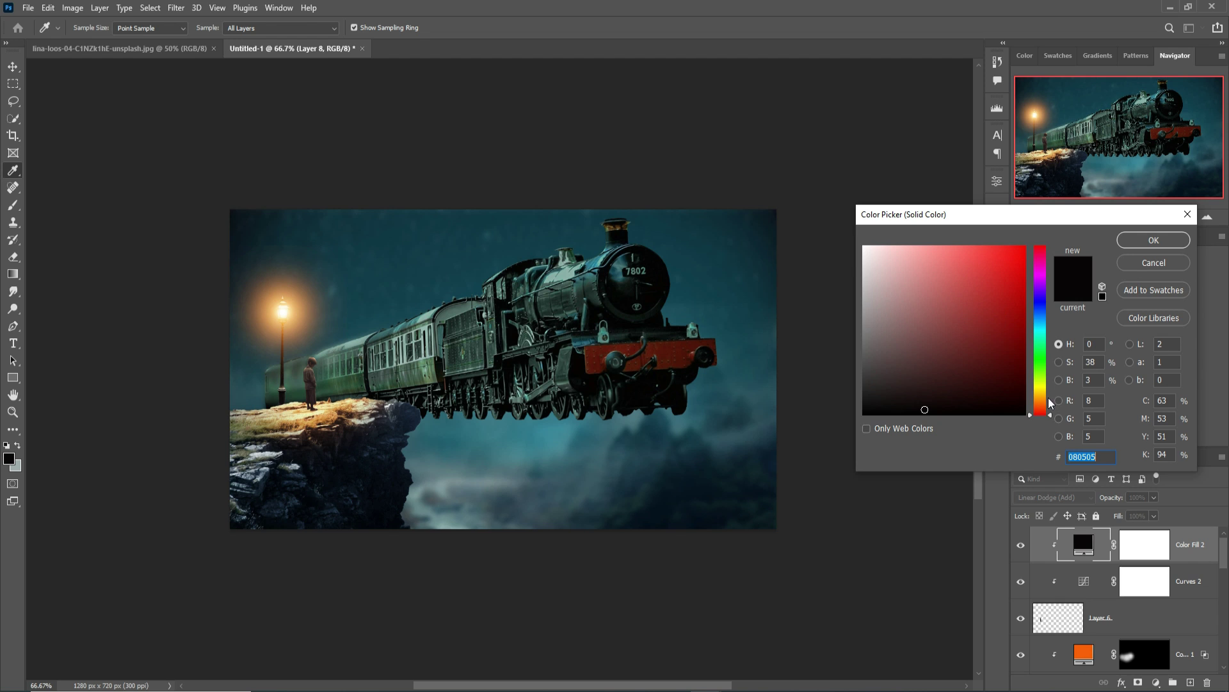
{"action": "left_click", "coordinate": [1042, 403]}
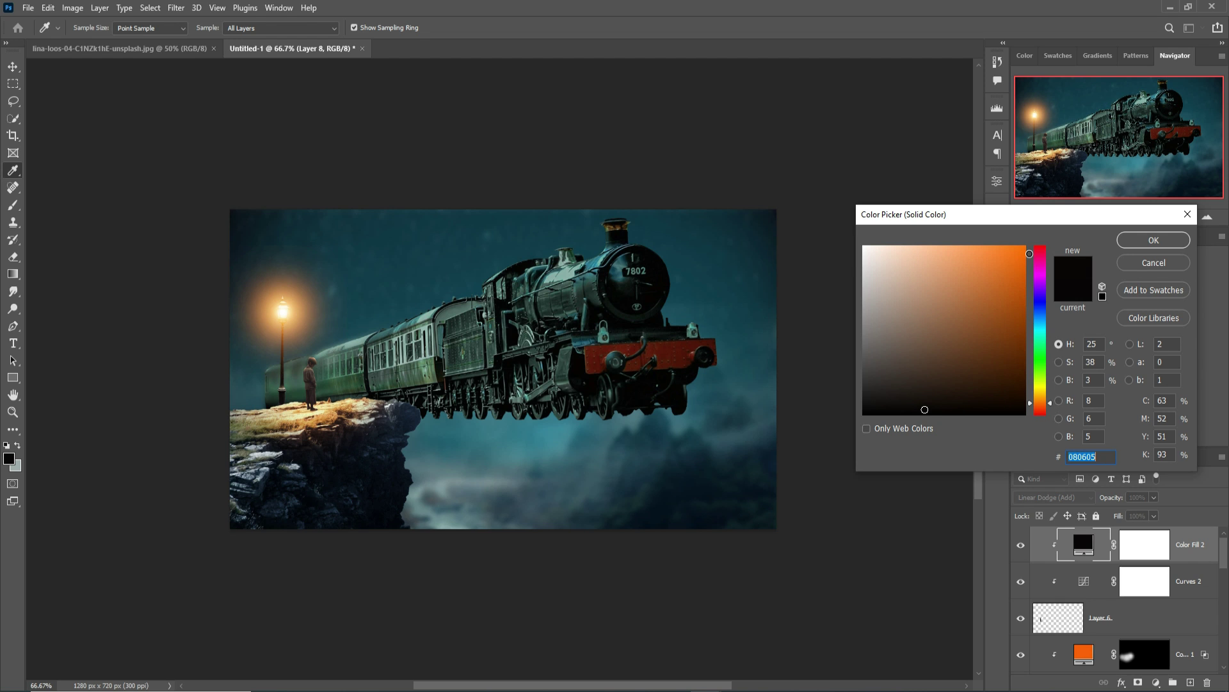
{"action": "left_click", "coordinate": [1023, 247]}
{"action": "left_click", "coordinate": [1152, 240]}
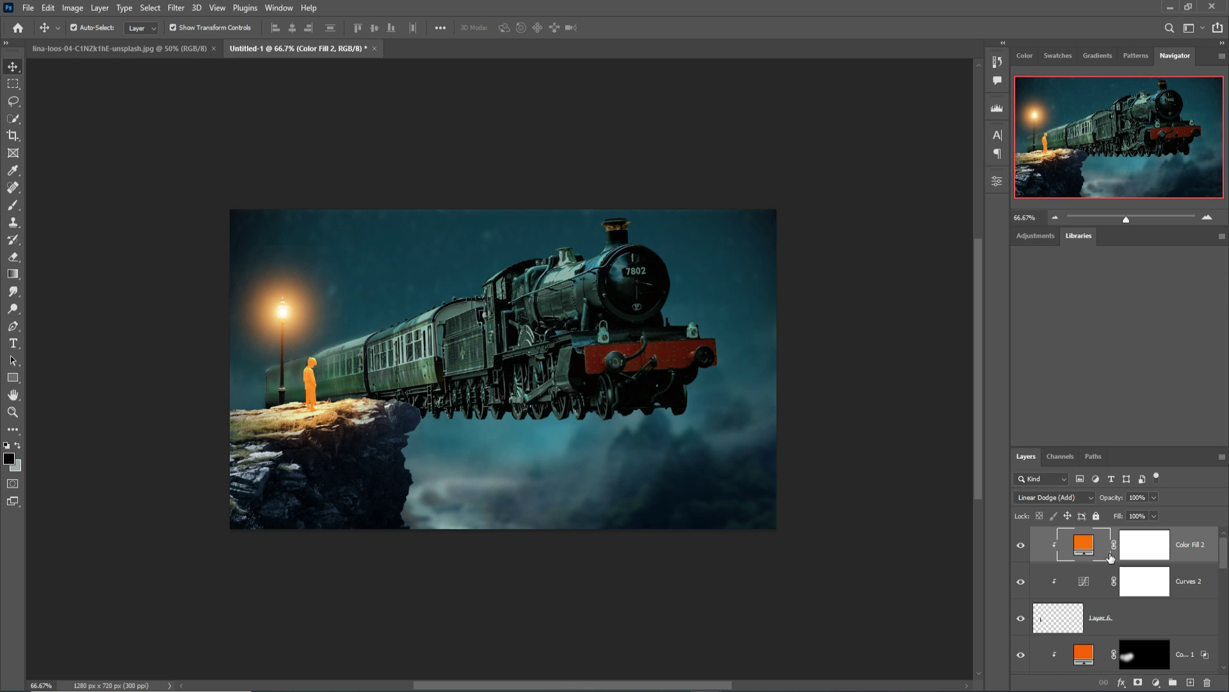
{"action": "left_click", "coordinate": [1148, 552]}
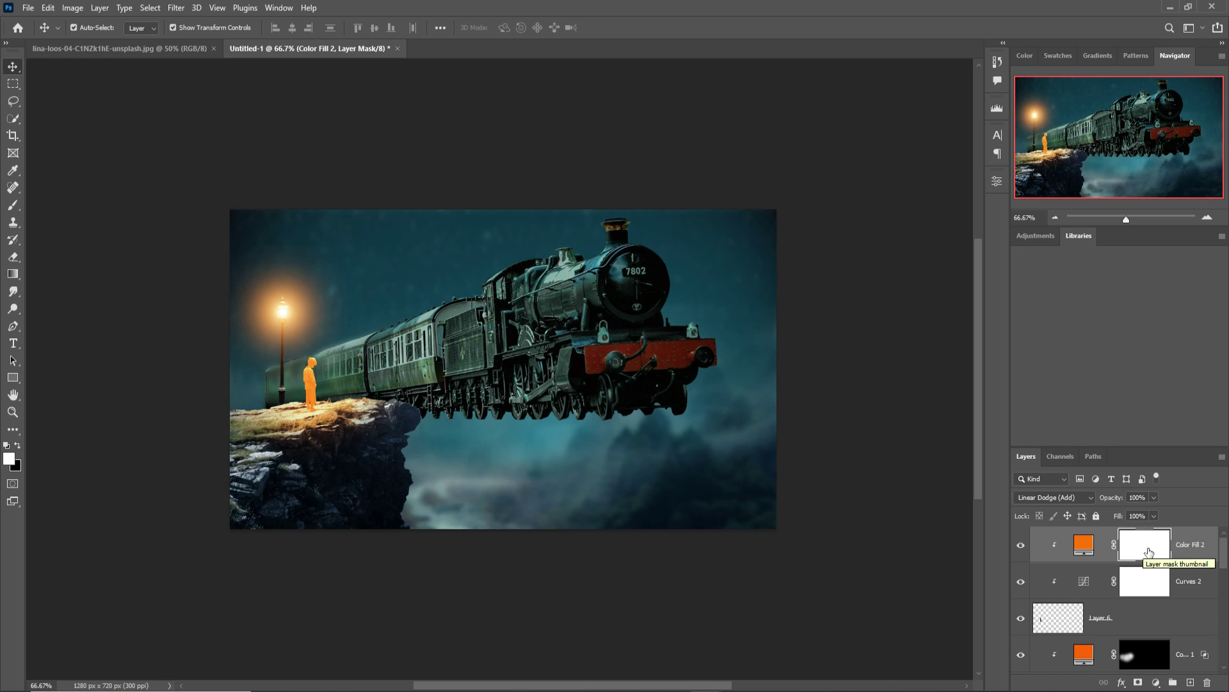
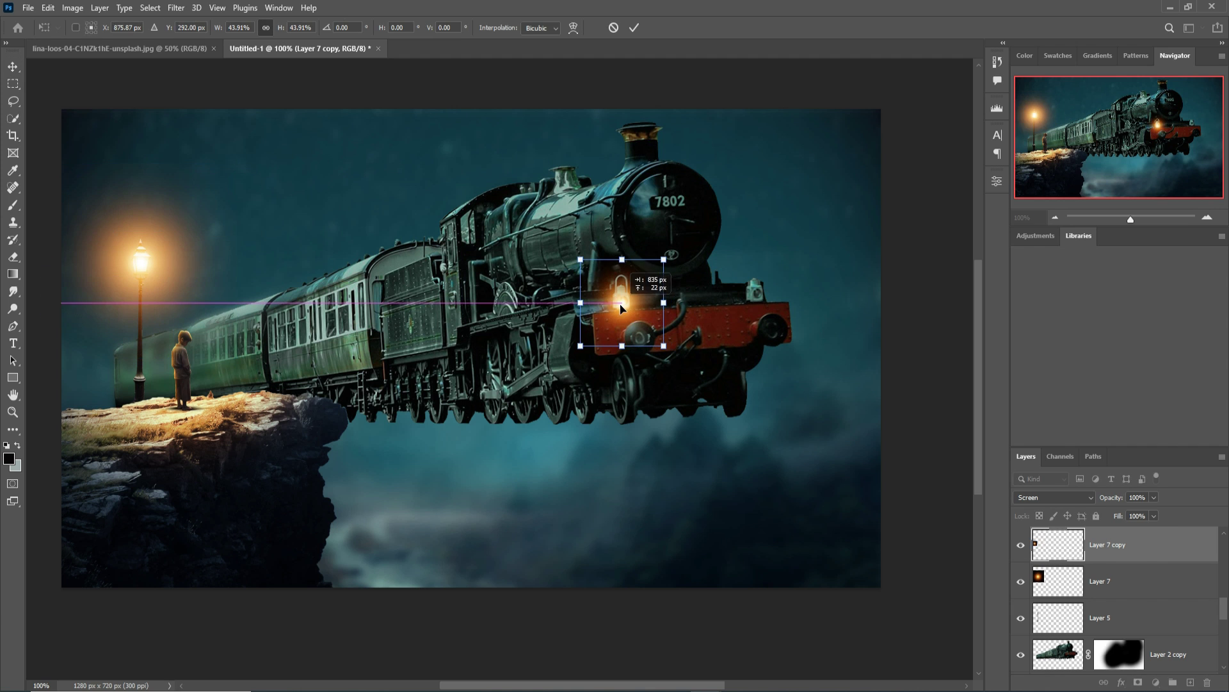
- Confirm the 43.91% lamp glow copy on the train's left buffer lamp and duplicate it for the right buffer lamp
{"action": "key", "text": "Return"}
{"action": "right_click", "coordinate": [1167, 547]}
{"action": "left_click", "coordinate": [1050, 179]}
{"action": "left_click", "coordinate": [710, 194]}
- Duplicate the glow again and enlarge it to 152.27% over the center of the locomotive's round front
{"action": "right_click", "coordinate": [1164, 548]}
{"action": "left_click", "coordinate": [1082, 180]}
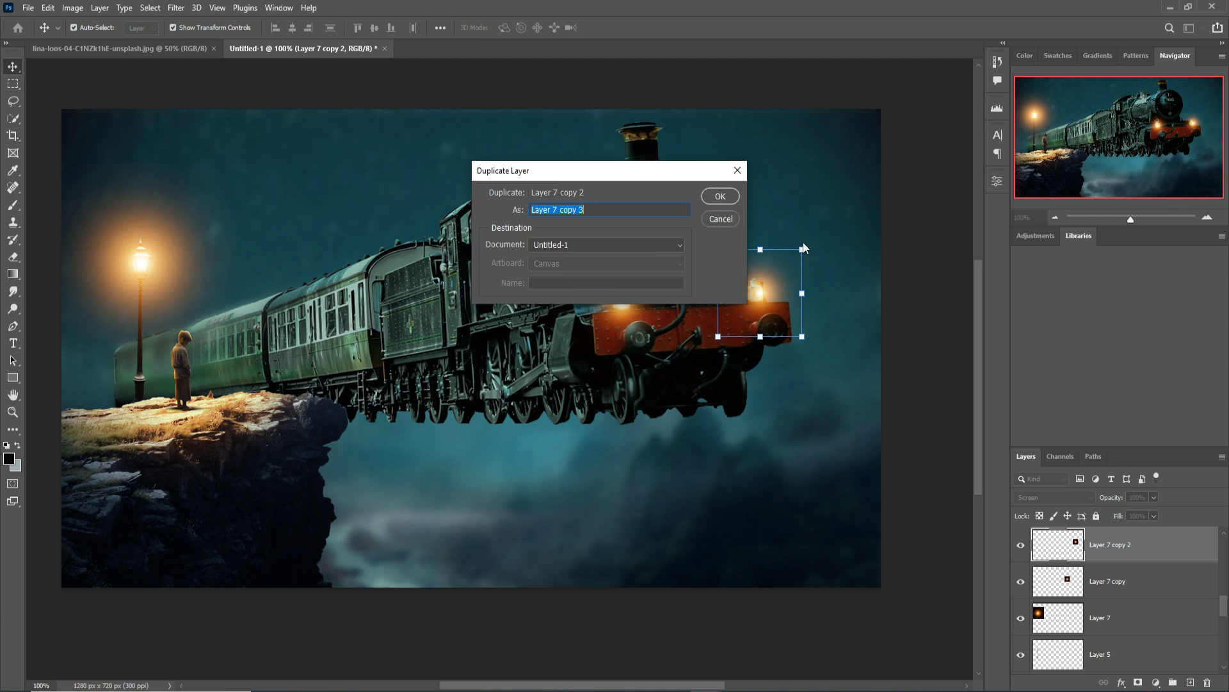
{"action": "key", "text": "Return"}
{"action": "left_click_drag", "start_coordinate": [633, 172], "coordinate": [615, 152]}
{"action": "left_click_drag", "start_coordinate": [717, 259], "coordinate": [735, 278]}
{"action": "left_click_drag", "start_coordinate": [615, 151], "coordinate": [607, 145]}
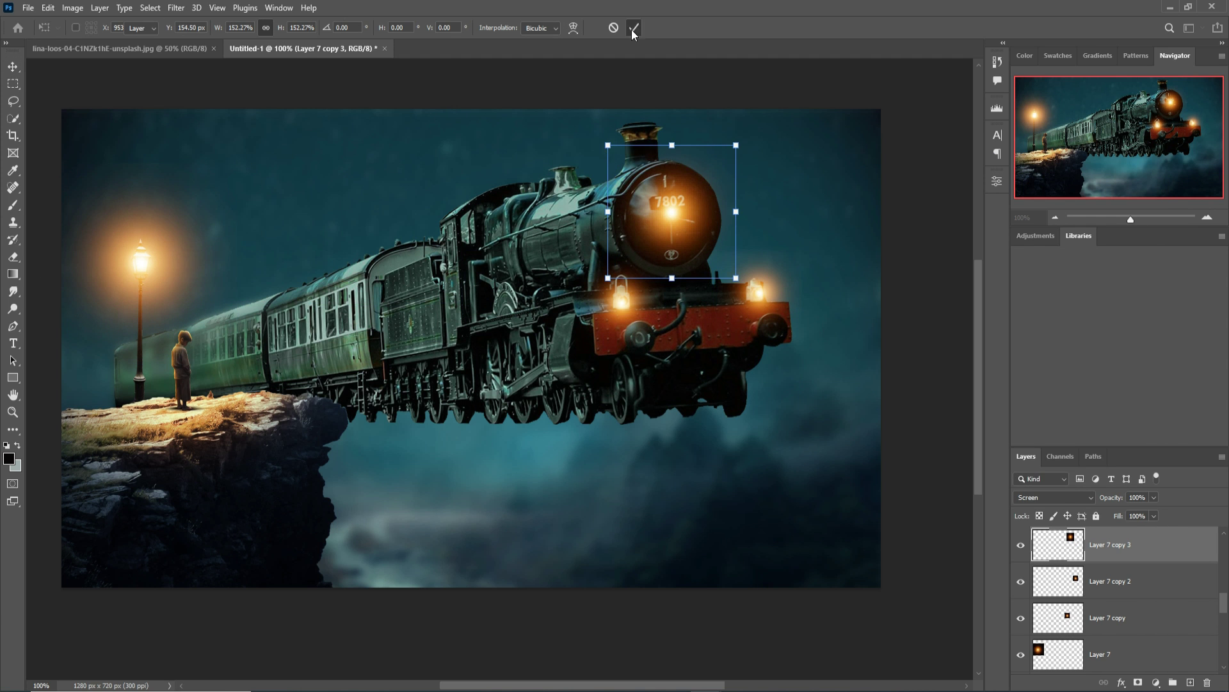
{"action": "left_click", "coordinate": [634, 28]}
- Shrink the glows on both buffer lamps, scaling the right one to 70.83%
{"action": "left_click", "coordinate": [623, 302]}
{"action": "left_click_drag", "start_coordinate": [664, 260], "coordinate": [646, 278]}
{"action": "left_click_drag", "start_coordinate": [581, 347], "coordinate": [597, 329]}
{"action": "left_click", "coordinate": [634, 28]}
{"action": "left_click", "coordinate": [757, 293]}
{"action": "left_click_drag", "start_coordinate": [798, 249], "coordinate": [785, 262]}
{"action": "left_click_drag", "start_coordinate": [715, 337], "coordinate": [727, 324]}
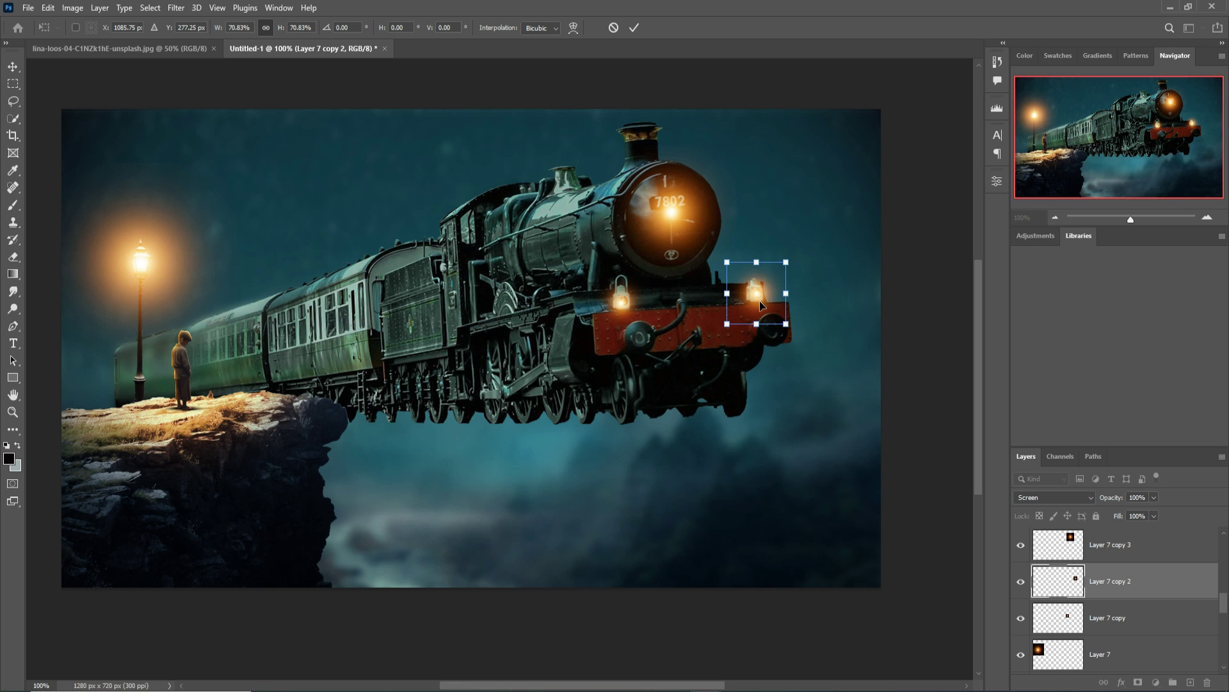
{"action": "key", "text": "Return"}
- Add a new layer above the boy's orange fill and choose the Clouds1453 brush at 900 px
{"action": "scroll", "coordinate": [1089, 577], "scroll_direction": "up", "scroll_amount": 5}
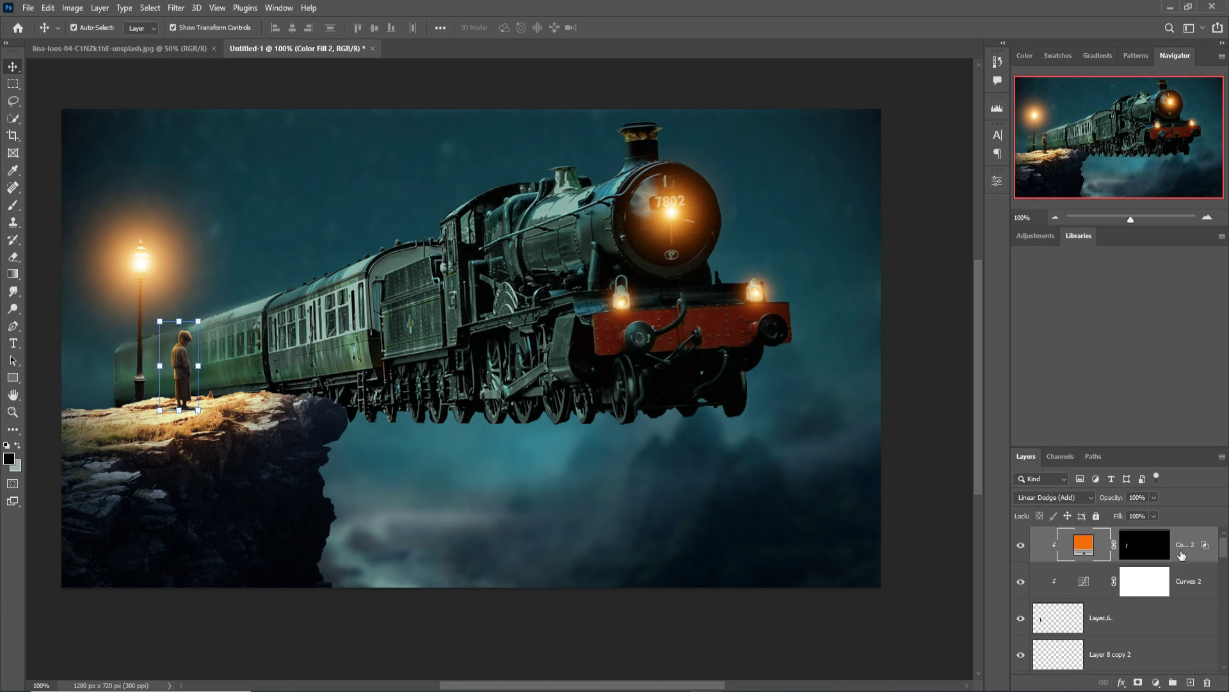
{"action": "left_click", "coordinate": [1063, 543]}
{"action": "left_click", "coordinate": [14, 205]}
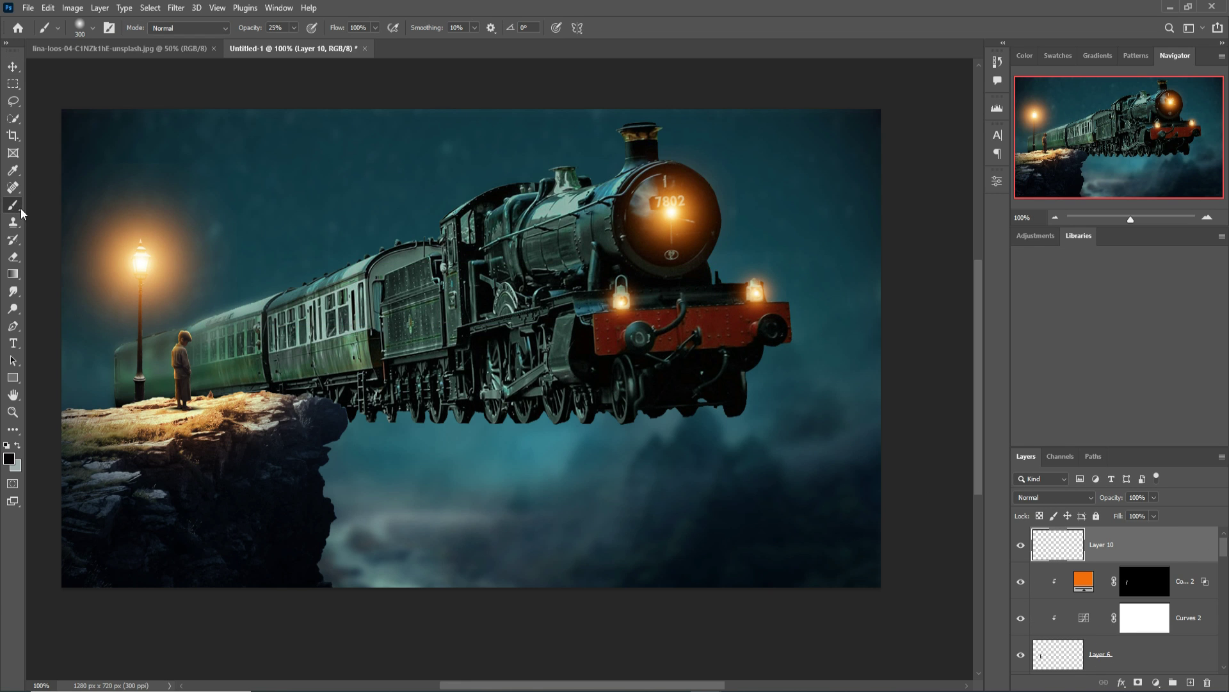
{"action": "left_click", "coordinate": [86, 27]}
{"action": "scroll", "coordinate": [190, 289], "scroll_direction": "down", "scroll_amount": 10}
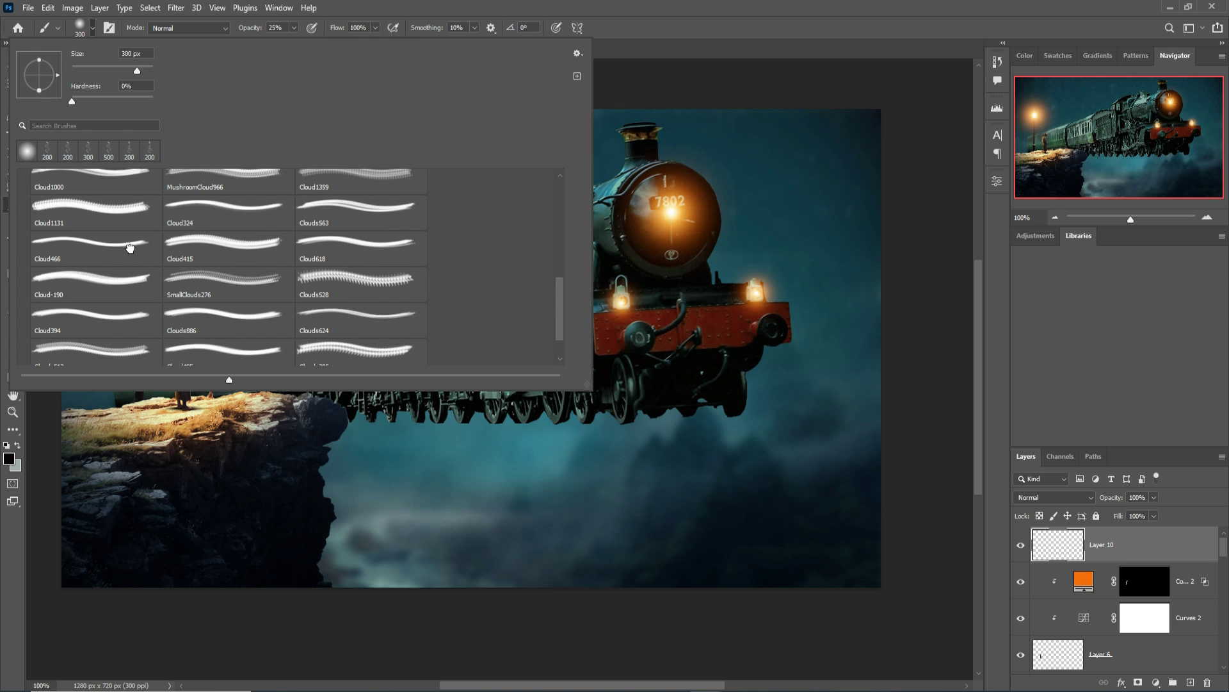
{"action": "left_click", "coordinate": [138, 245]}
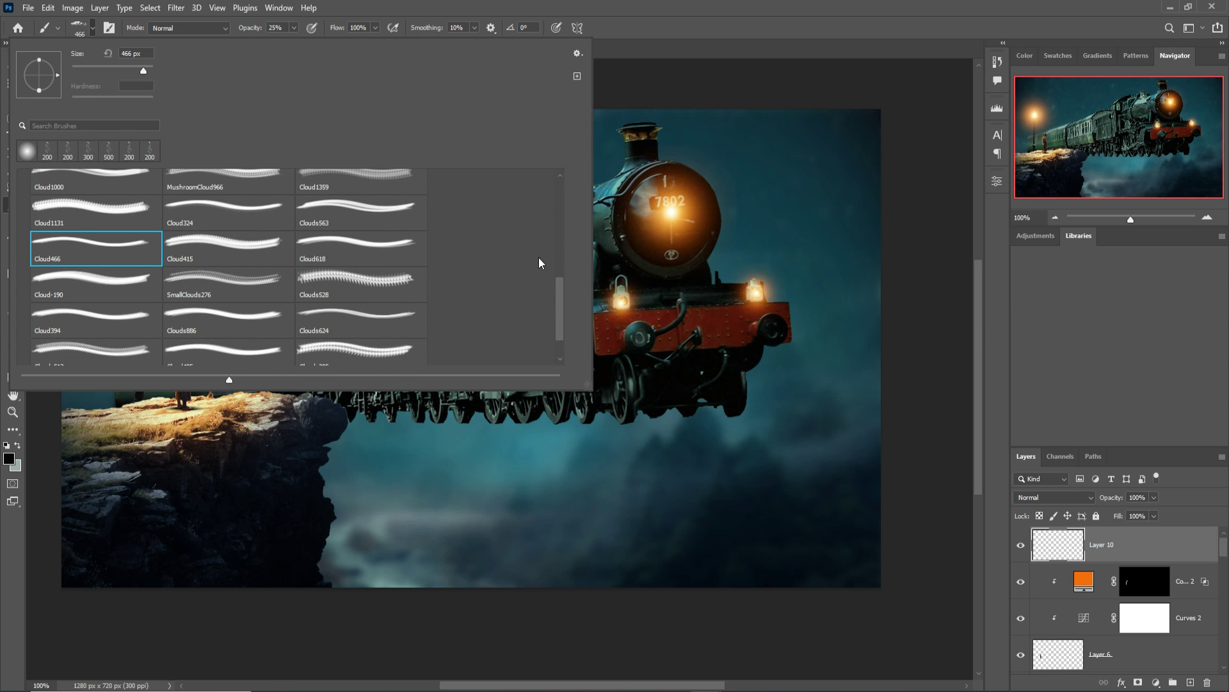
{"action": "scroll", "coordinate": [104, 194], "scroll_direction": "up", "scroll_amount": 1}
{"action": "left_click", "coordinate": [101, 192]}
{"action": "left_click", "coordinate": [757, 7]}
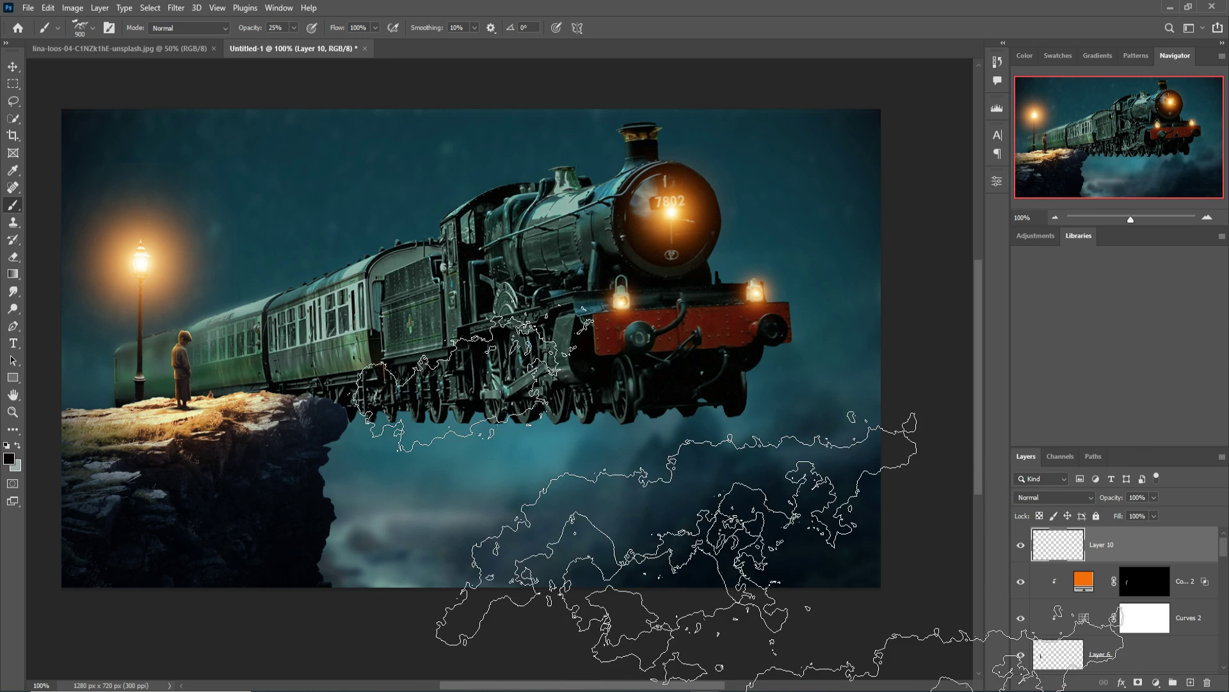
- Set the foreground color to near-white and stamp clouds below the train at 25% opacity on the new layer
{"action": "key", "text": "i"}
{"action": "left_click", "coordinate": [9, 458]}
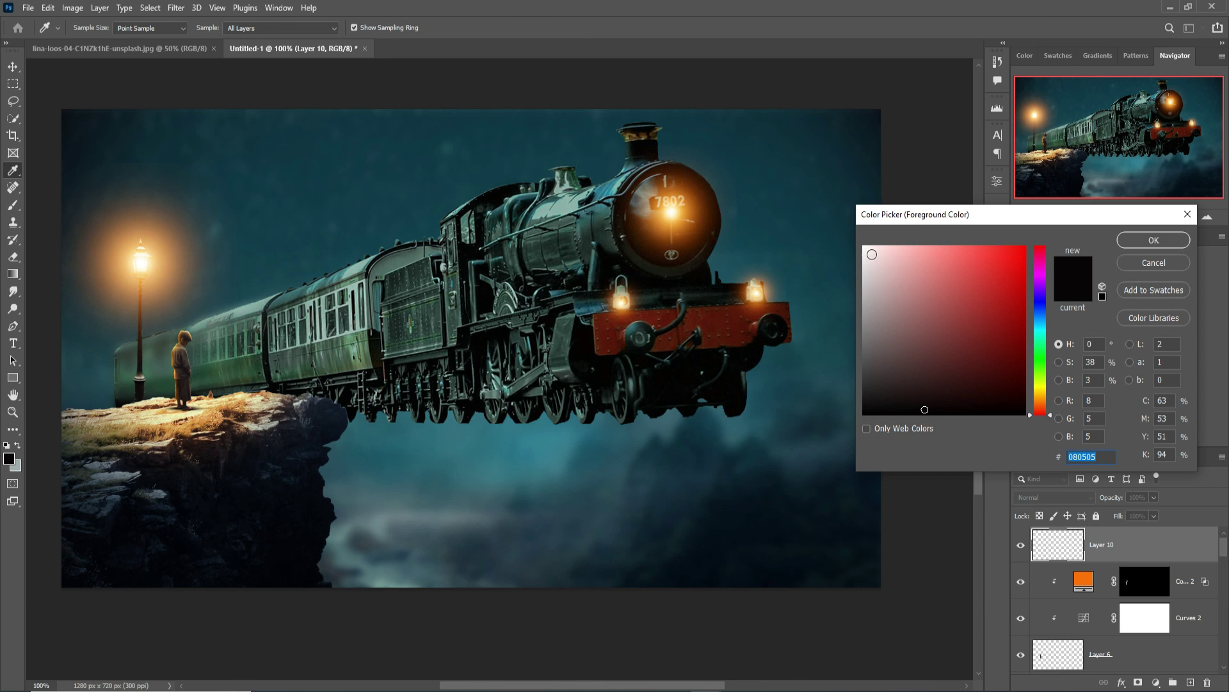
{"action": "left_click", "coordinate": [872, 254]}
{"action": "key", "text": "Return"}
{"action": "key", "text": "b"}
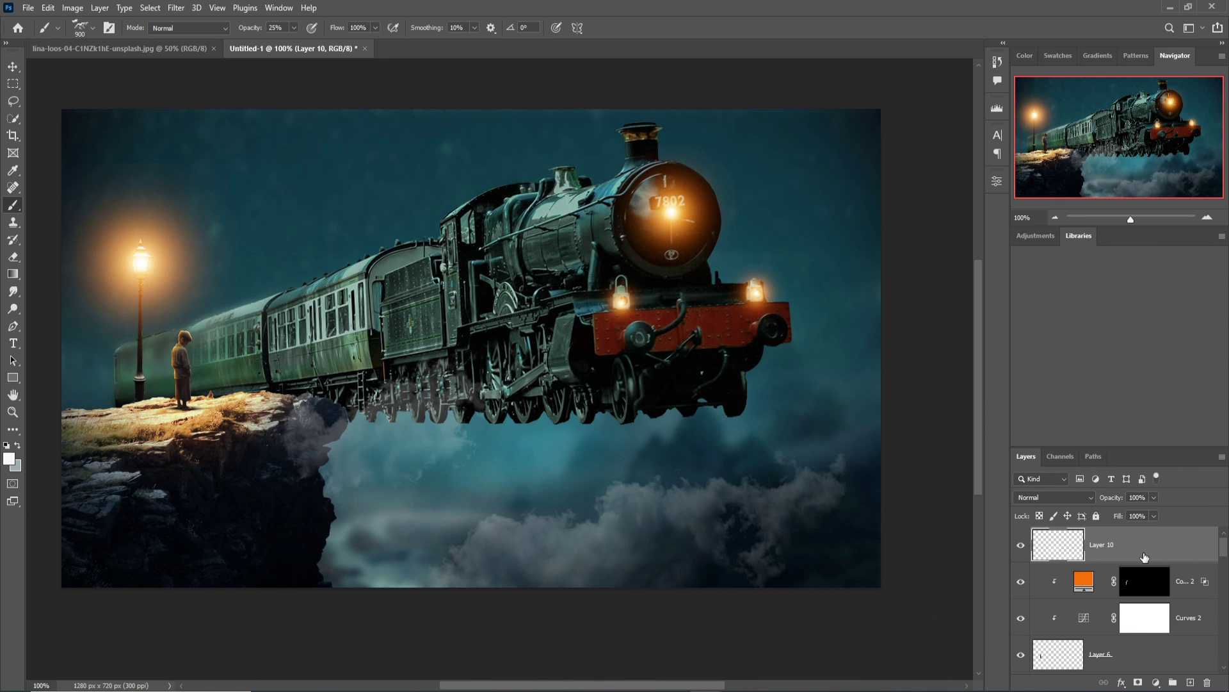
- Add a mask to the cloud layer and switch to a black Soft Round brush at 100% opacity
{"action": "left_click", "coordinate": [1140, 683]}
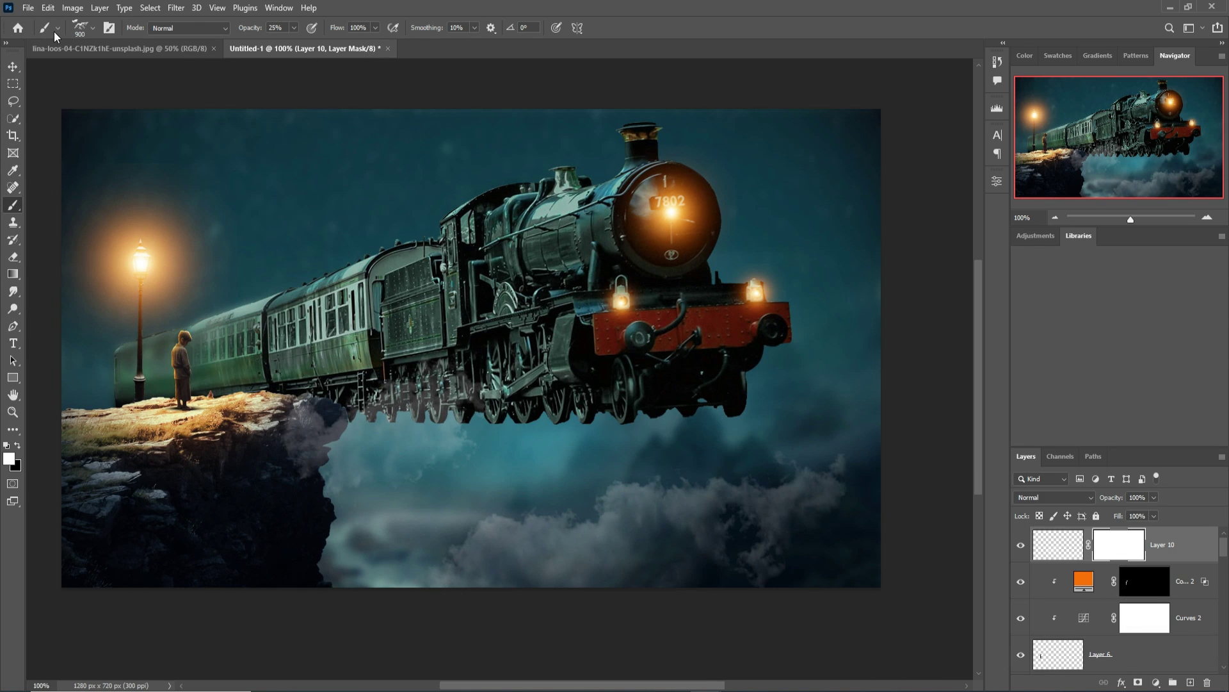
{"action": "left_click", "coordinate": [92, 28]}
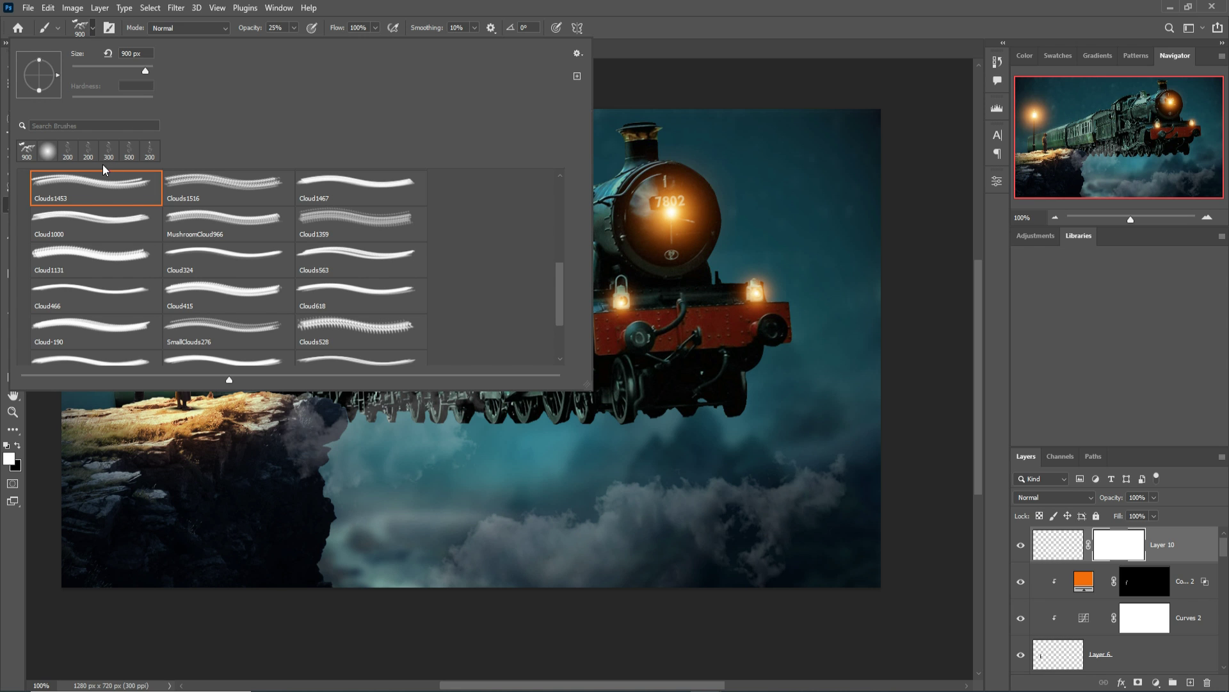
{"action": "left_click", "coordinate": [48, 148]}
{"action": "left_click", "coordinate": [599, 25]}
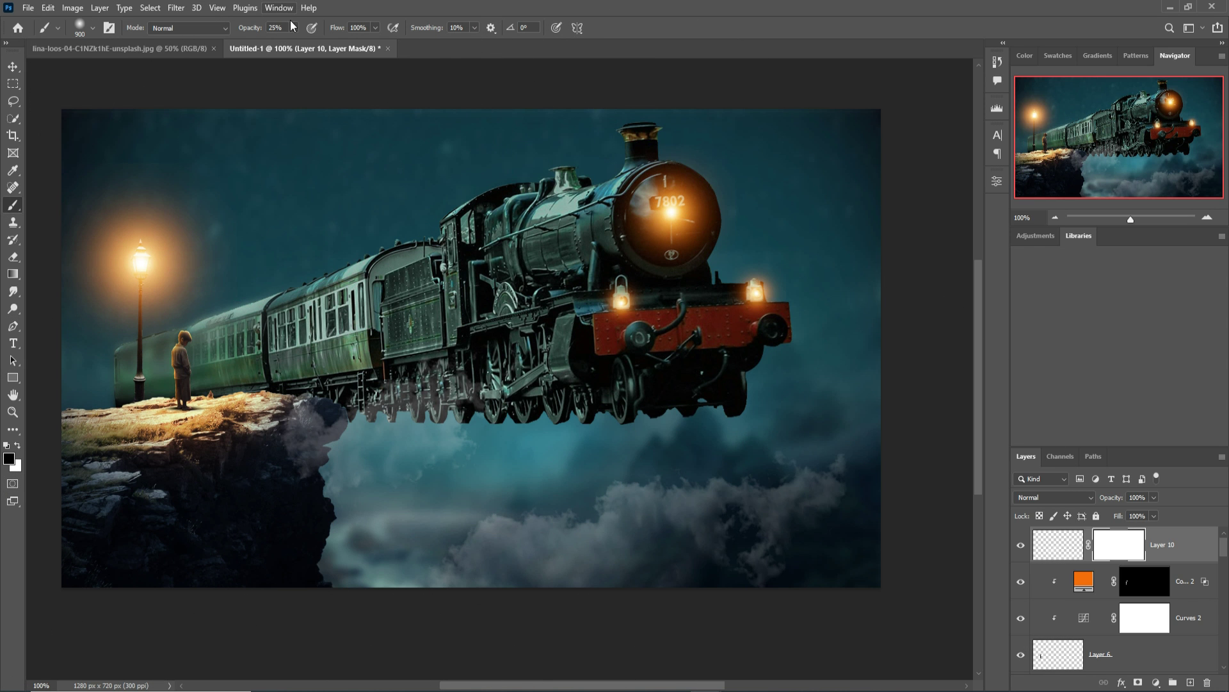
{"action": "left_click_drag", "start_coordinate": [294, 28], "coordinate": [346, 46]}
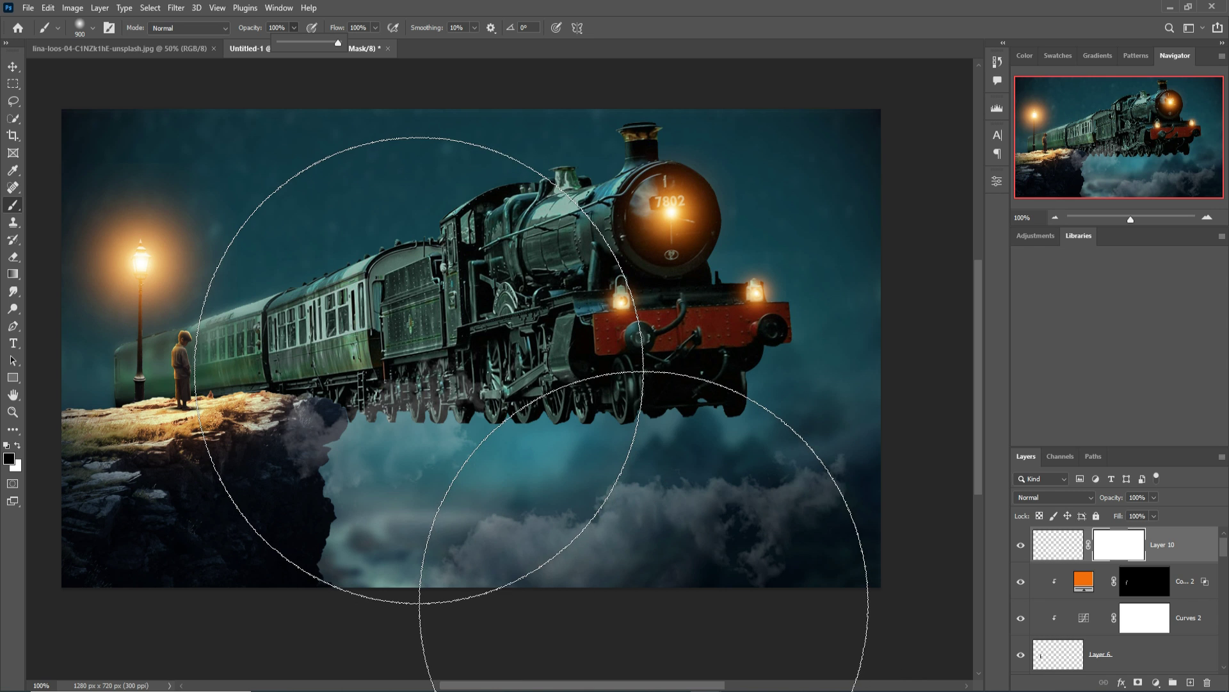
- Reduce the brush to about 200 px and paint the cloud layer's mask to hide clouds over the wheels and cliff edge
{"action": "key", "text": "bracketleft"}
{"action": "key", "text": "bracketleft"}
{"action": "key", "text": "bracketleft"}
{"action": "key", "text": "bracketleft"}
{"action": "key", "text": "bracketleft"}
{"action": "key", "text": "bracketleft"}
{"action": "key", "text": "bracketleft"}
{"action": "key", "text": "bracketleft"}
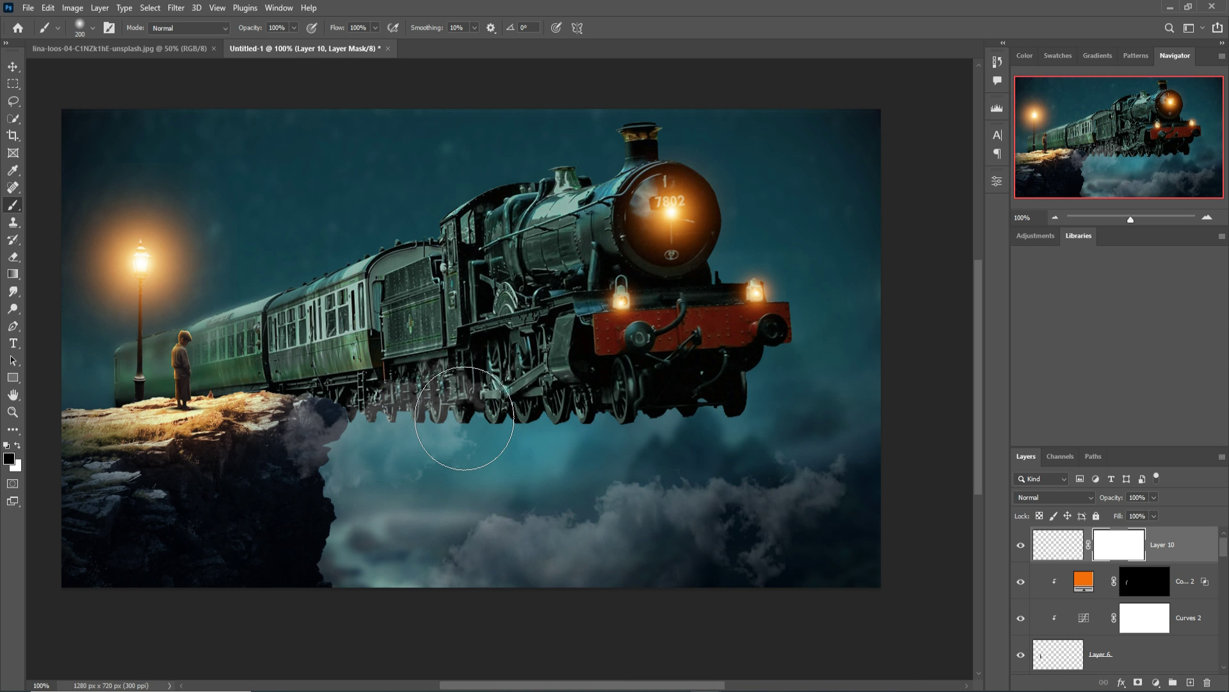
{"action": "mouse_move", "coordinate": [495, 429]}
{"action": "left_mouse_down"}
{"action": "mouse_move", "coordinate": [343, 477]}
{"action": "mouse_move", "coordinate": [540, 461]}
{"action": "mouse_move", "coordinate": [403, 511]}
{"action": "left_mouse_up"}
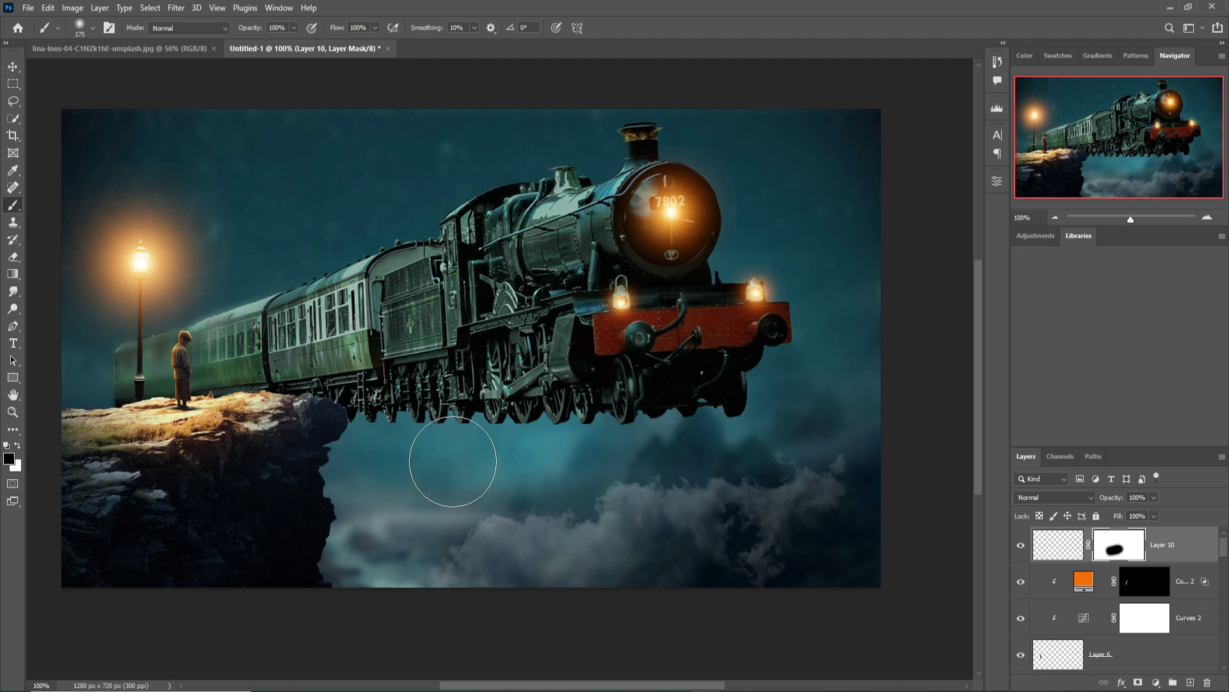
- Try a duplicate of the cloud layer scaled to 67.15% over the cliff edge and wheels, and delete it
{"action": "key", "text": "v"}
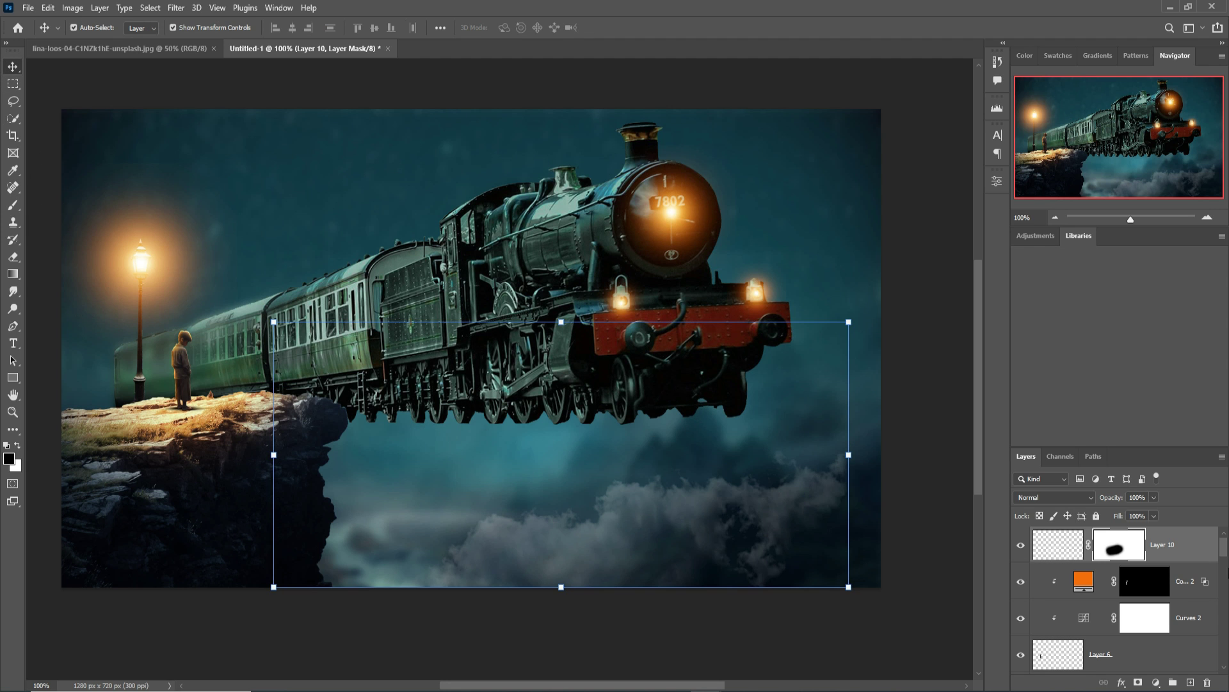
{"action": "right_click", "coordinate": [1196, 552]}
{"action": "left_click", "coordinate": [1051, 189]}
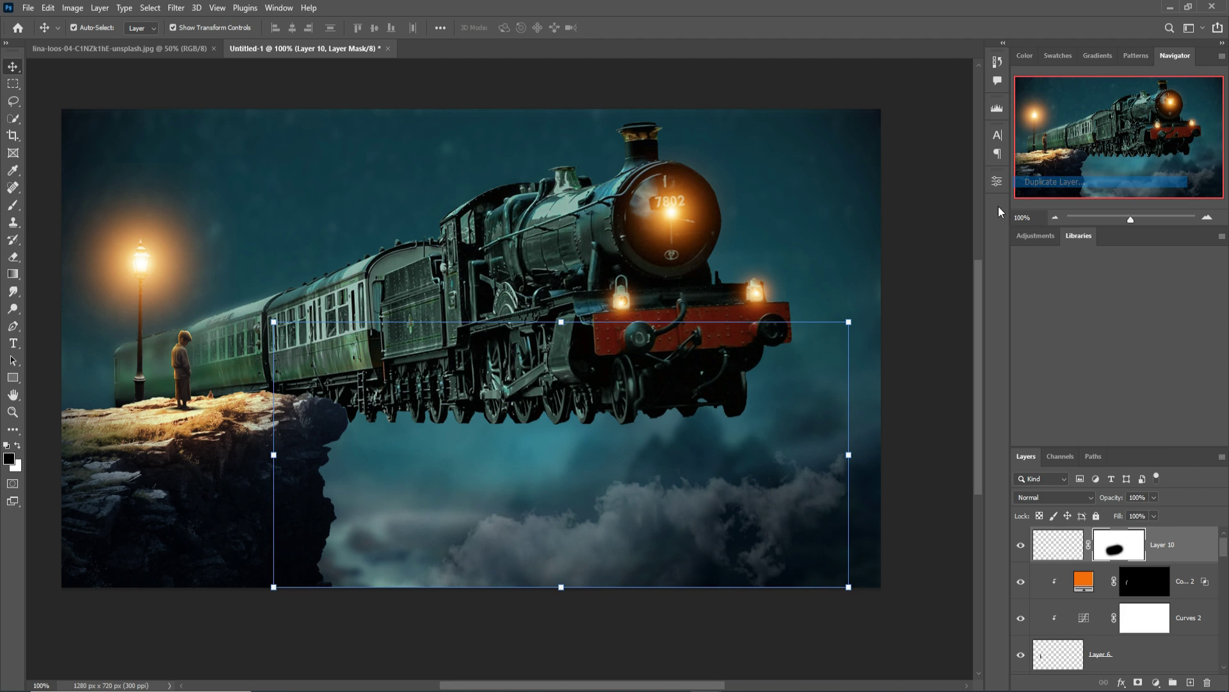
{"action": "left_click", "coordinate": [720, 196]}
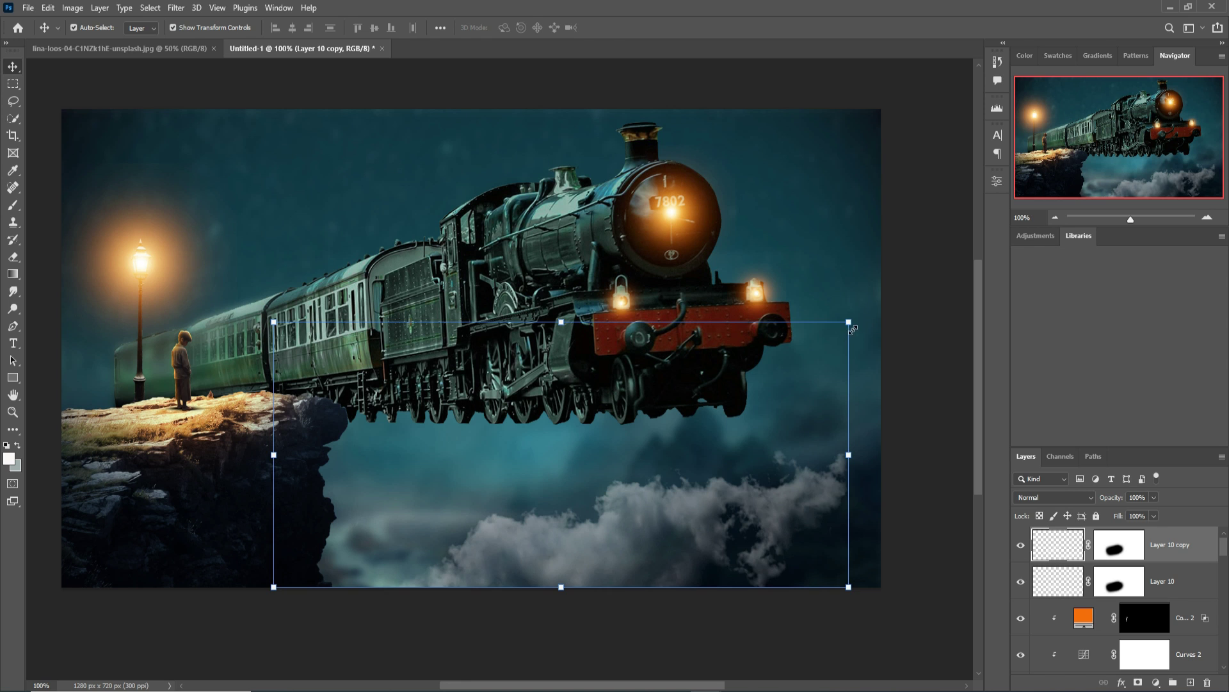
{"action": "left_click_drag", "start_coordinate": [849, 322], "coordinate": [659, 409]}
{"action": "left_click_drag", "start_coordinate": [538, 557], "coordinate": [410, 423]}
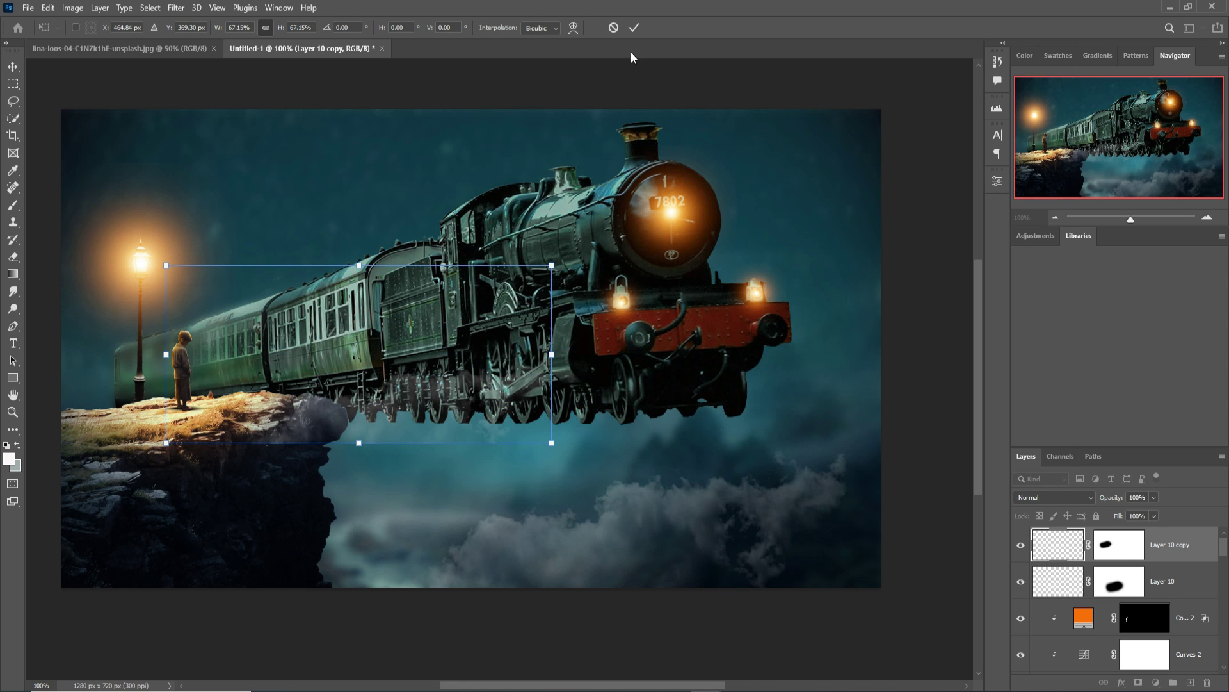
{"action": "left_click", "coordinate": [634, 27]}
{"action": "key", "text": "Delete"}
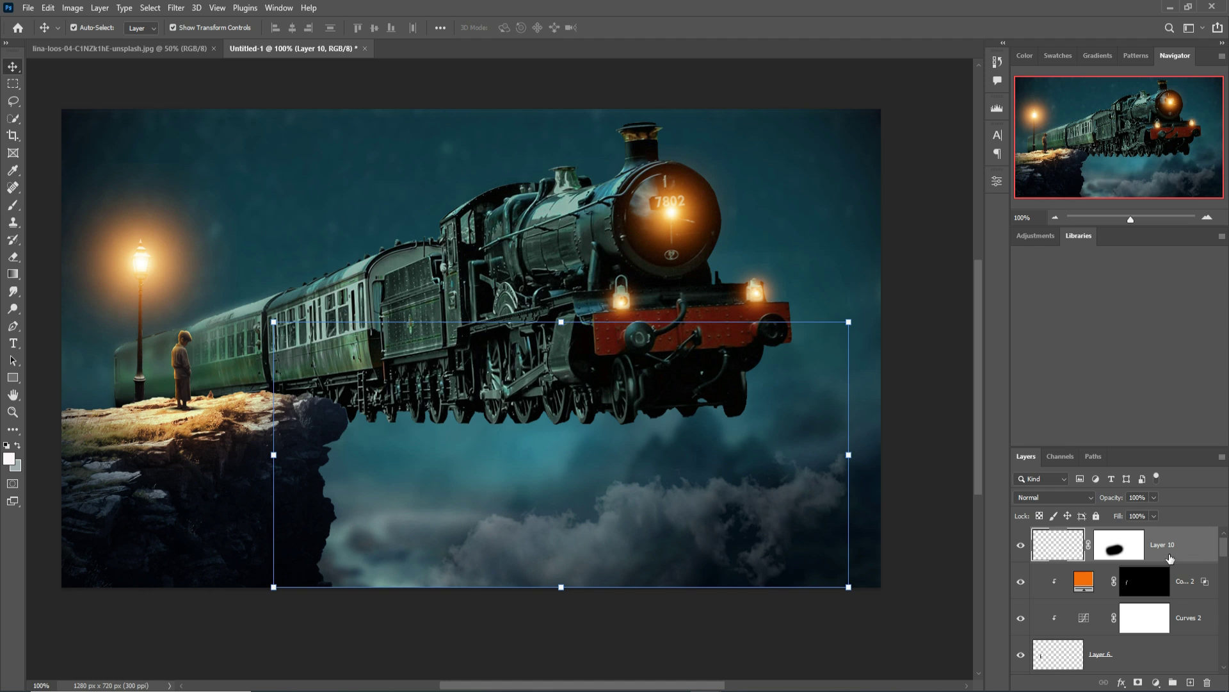
- Choose the Cloud466 brush from the cloud brush presets
{"action": "left_click", "coordinate": [13, 205]}
{"action": "left_click", "coordinate": [93, 27]}
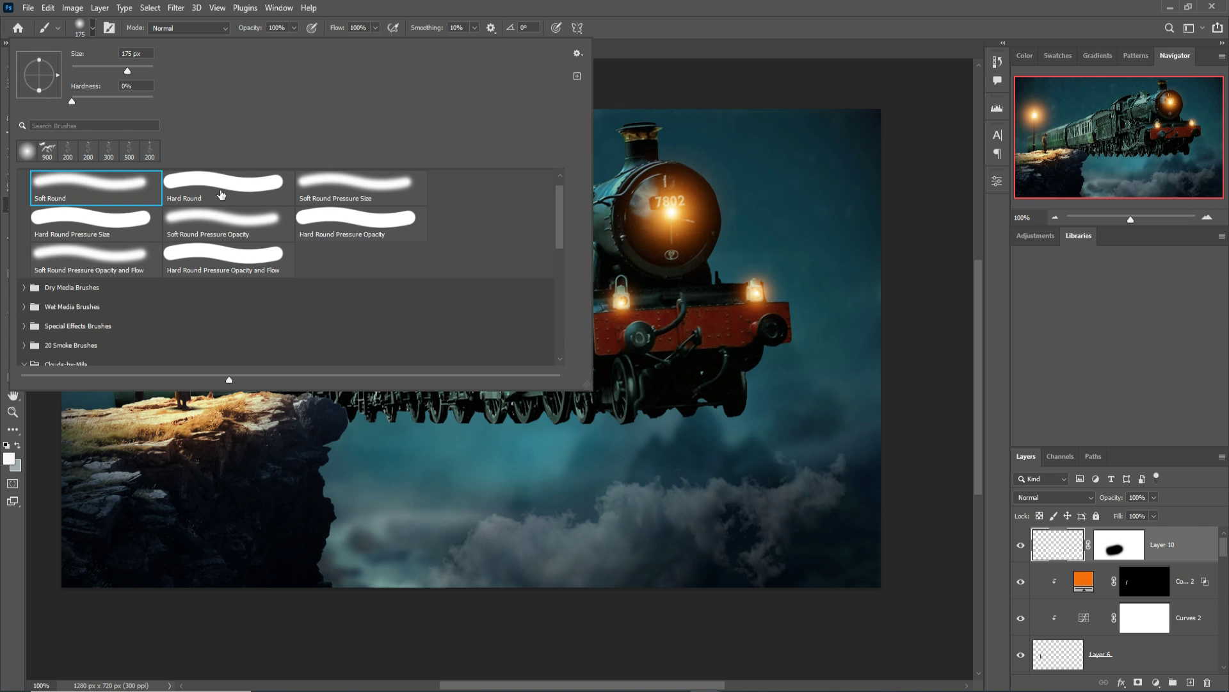
{"action": "scroll", "coordinate": [51, 313], "scroll_direction": "down", "scroll_amount": 6}
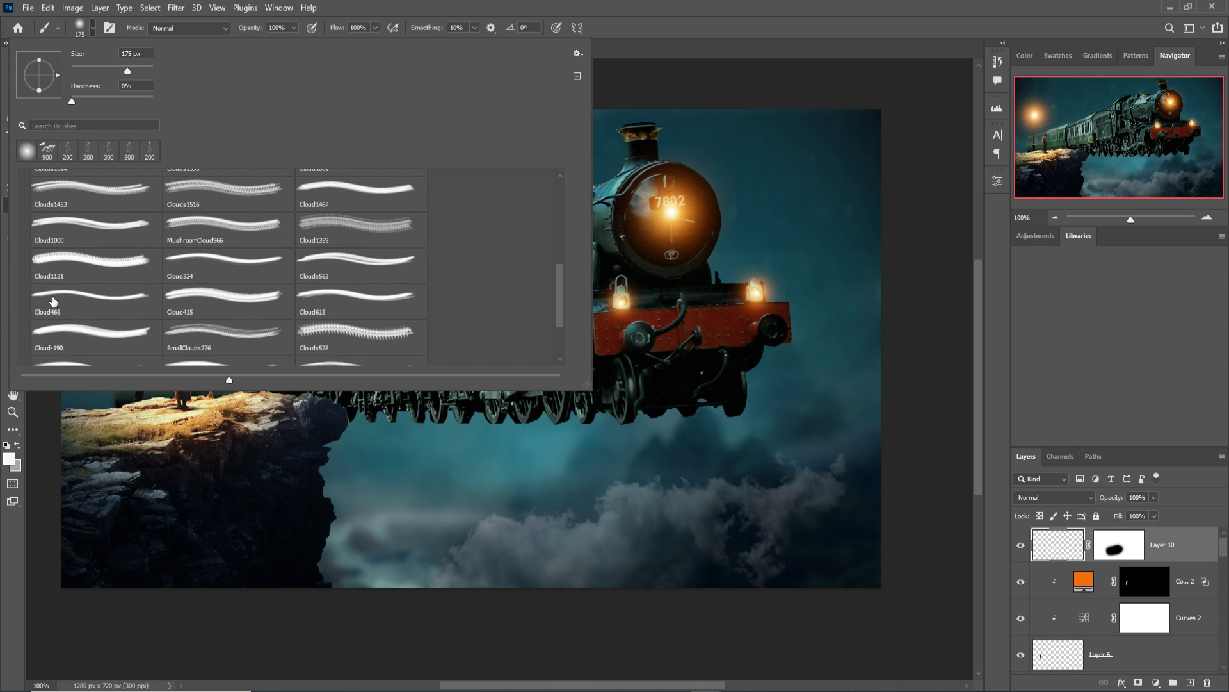
{"action": "scroll", "coordinate": [53, 301], "scroll_direction": "down", "scroll_amount": 1}
{"action": "left_click", "coordinate": [212, 218]}
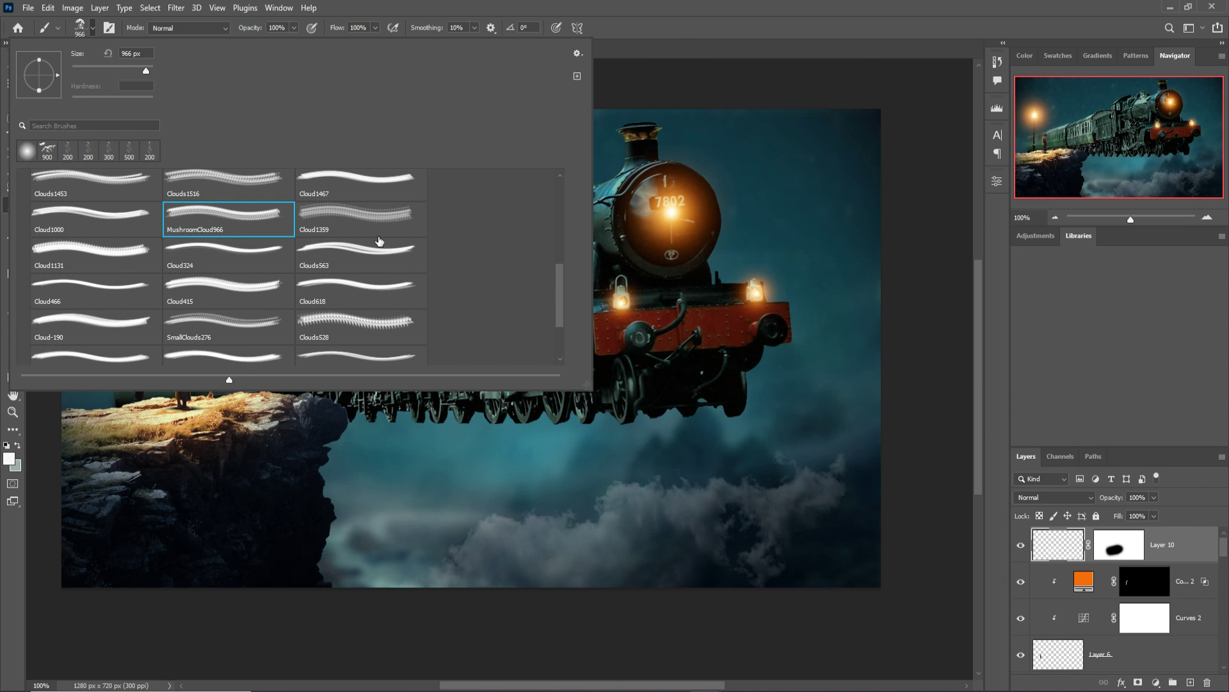
{"action": "left_click", "coordinate": [370, 229]}
{"action": "left_click", "coordinate": [359, 260]}
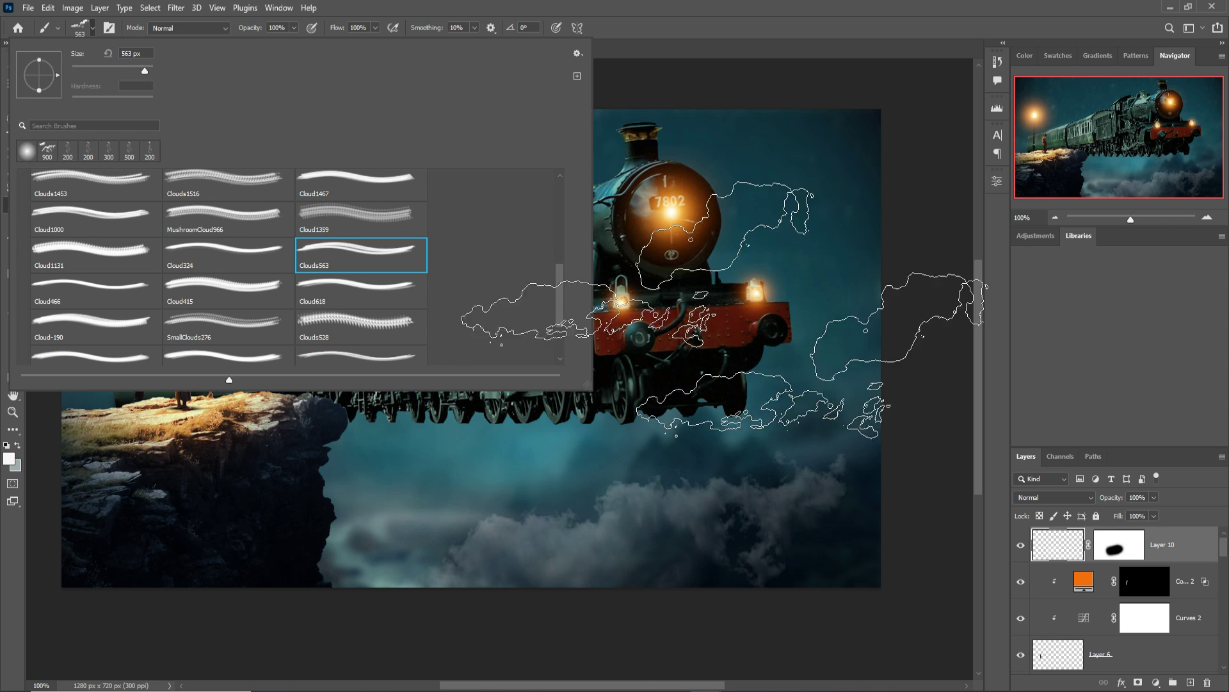
{"action": "left_click", "coordinate": [352, 294]}
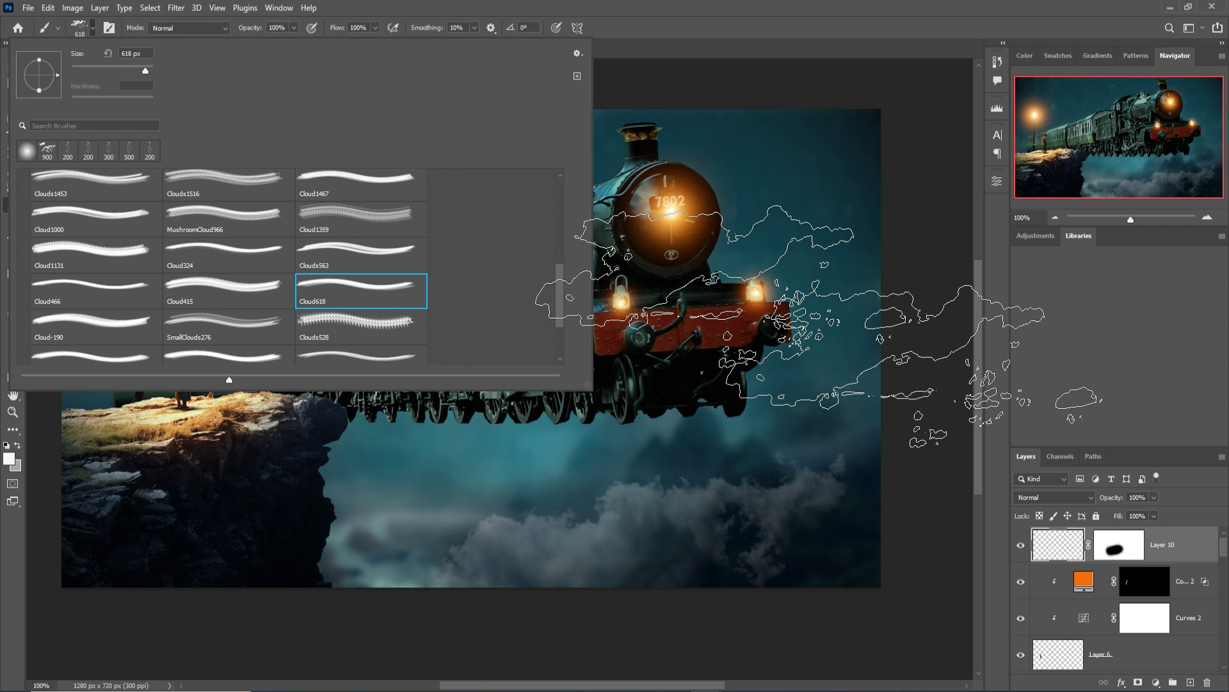
{"action": "left_click", "coordinate": [124, 296]}
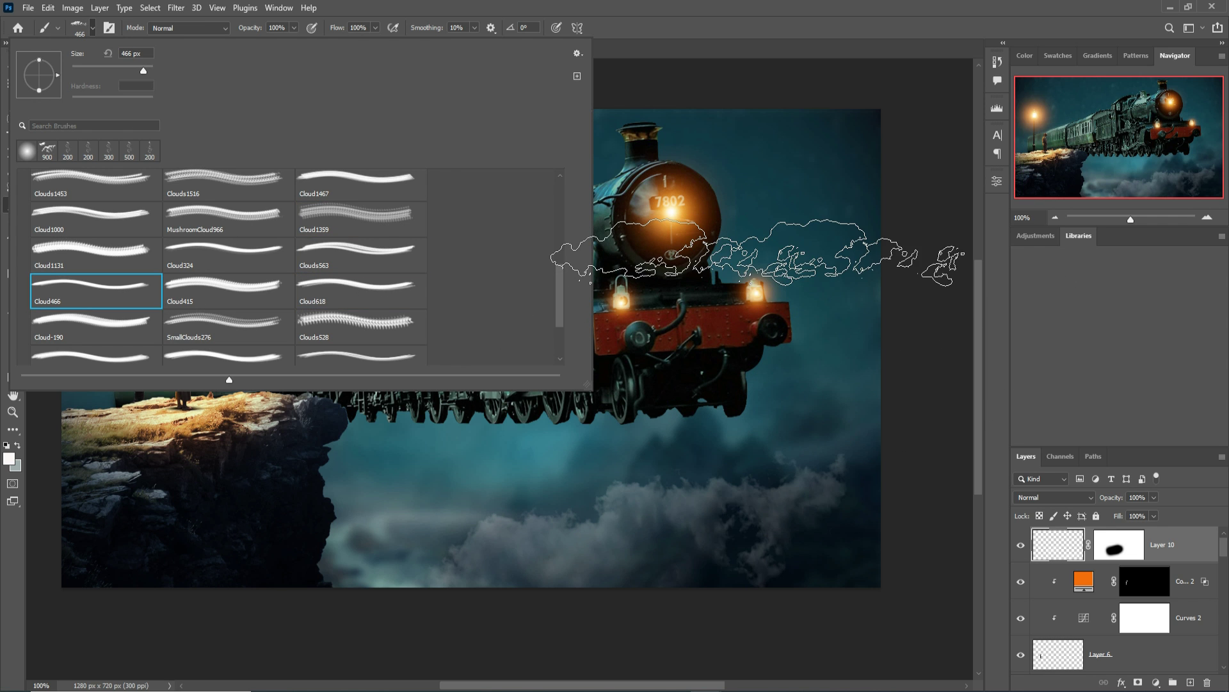
{"action": "left_click", "coordinate": [758, 60]}
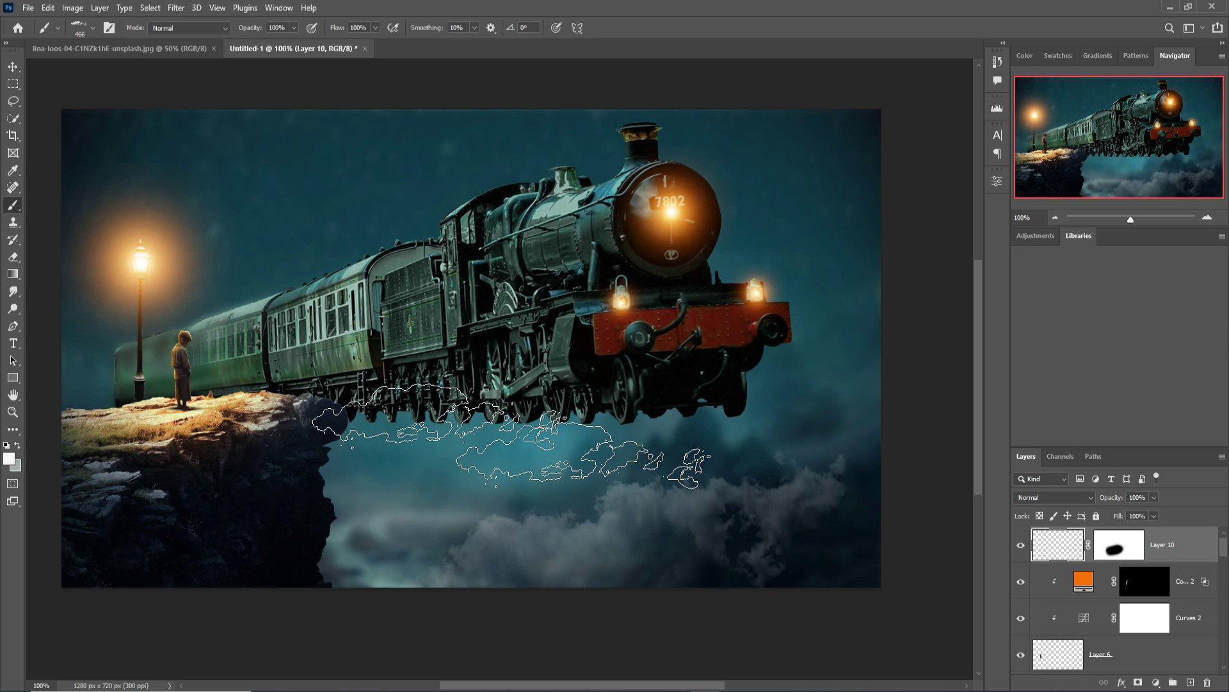
- Enlarge the cloud brush to 500 px and add a new layer above the masked cloud layer
{"action": "key", "text": "]"}
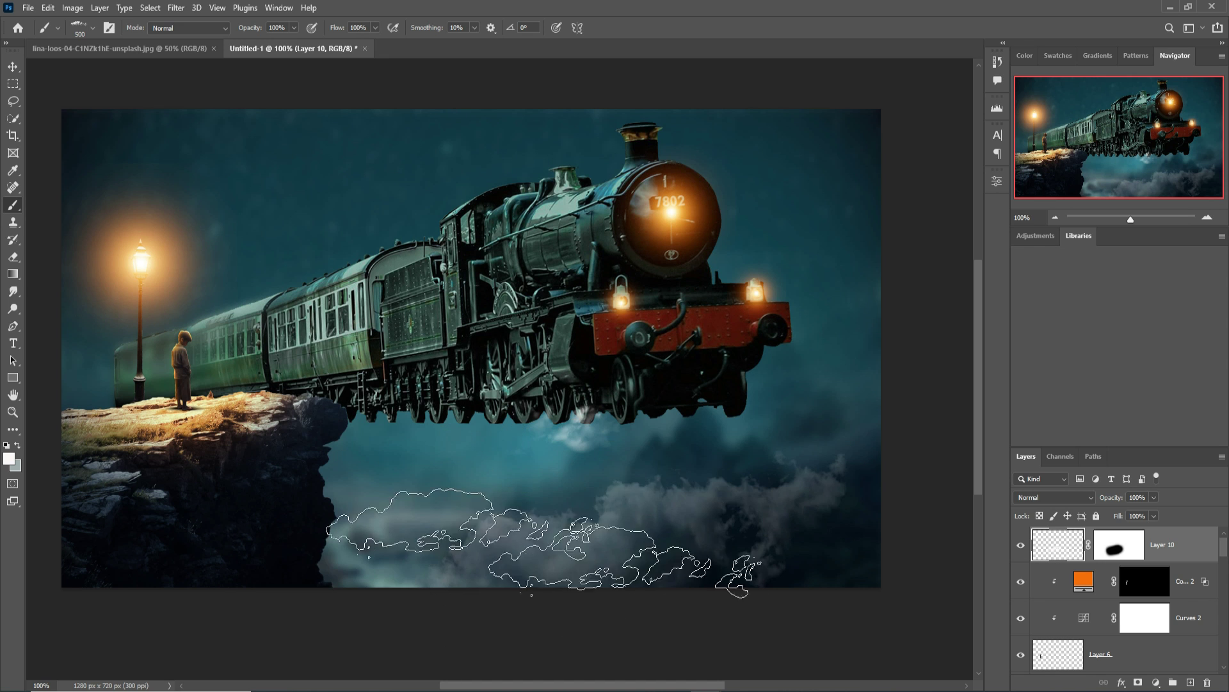
{"action": "key", "text": "ctrl+z"}
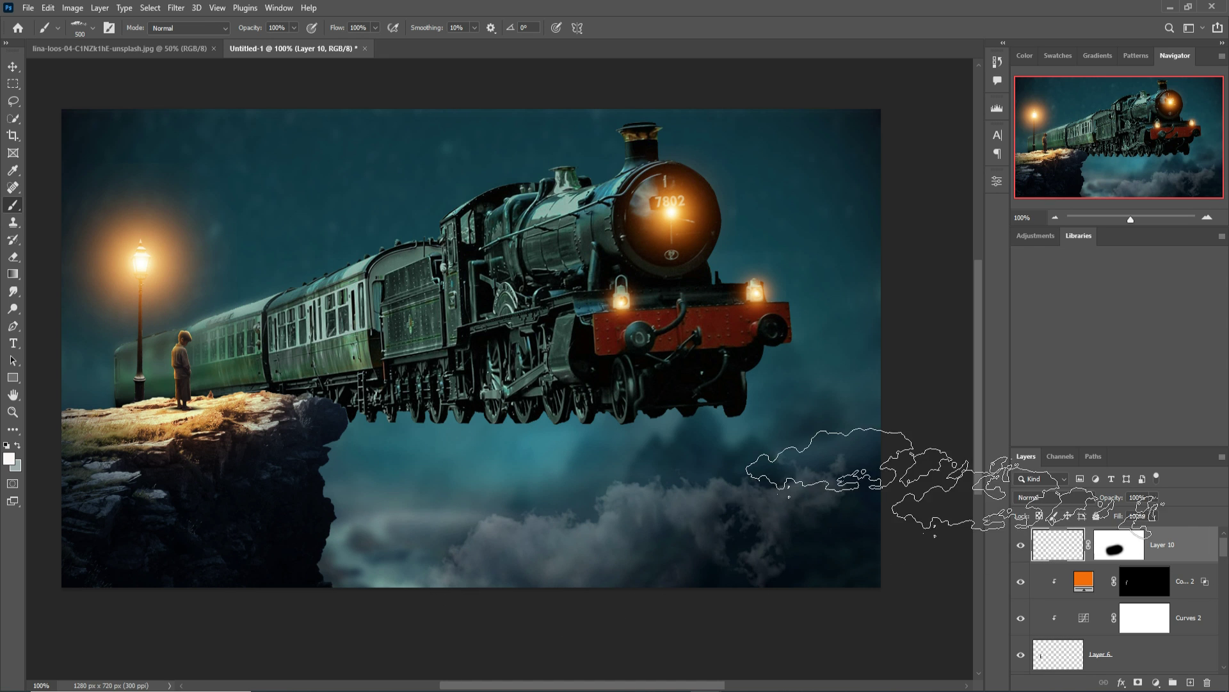
{"action": "left_click", "coordinate": [1191, 682]}
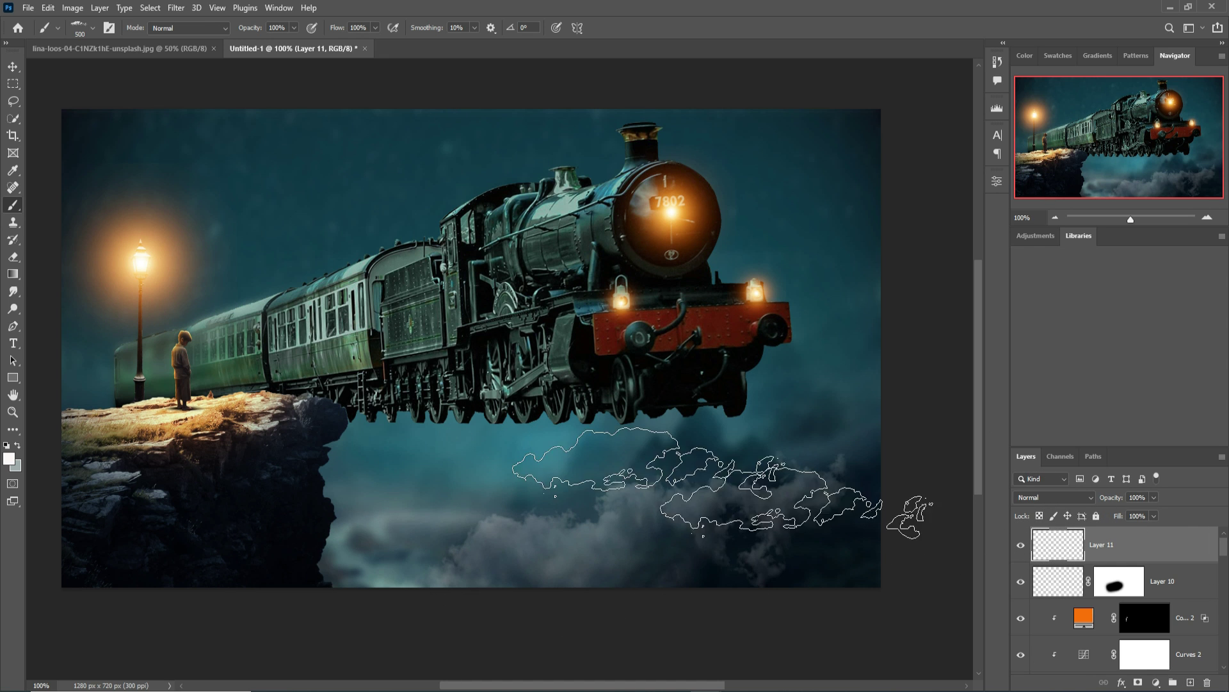
- Try near-white cloud stamps below the train's wheels at 500 px and 200 px, and undo them
{"action": "left_click", "coordinate": [546, 456]}
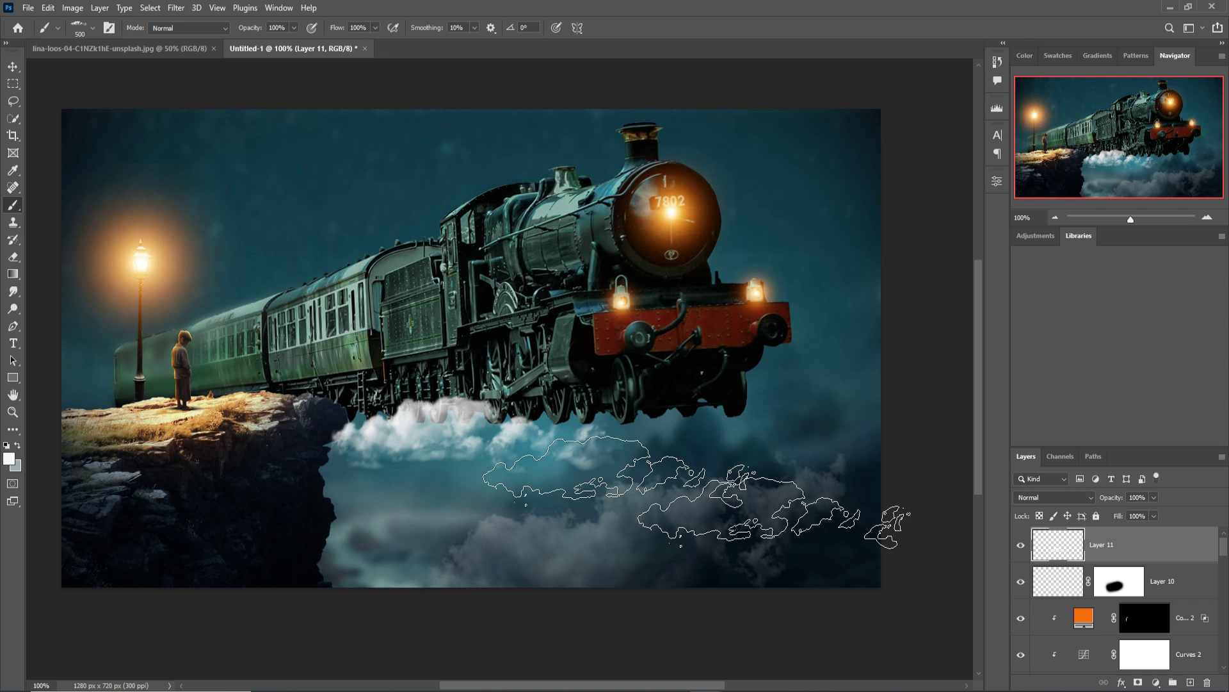
{"action": "left_click", "coordinate": [823, 458]}
{"action": "key", "text": "ctrl+z"}
{"action": "key", "text": "bracketleft"}
{"action": "key", "text": "bracketleft"}
{"action": "key", "text": "bracketleft"}
{"action": "key", "text": "bracketleft"}
{"action": "left_click", "coordinate": [728, 416]}
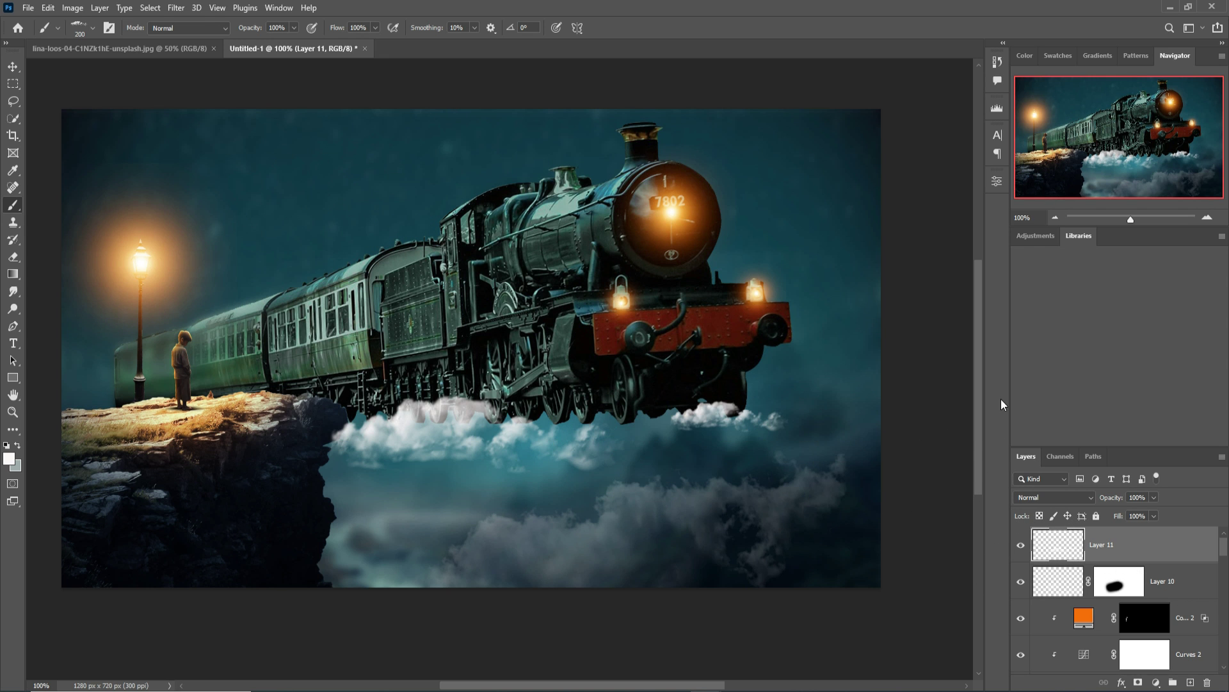
{"action": "key", "text": "ctrl+z"}
{"action": "key", "text": "ctrl+z"}
- Stamp grey clouds along the train's wheels and the cliff edge, varying the brush from 300 to 500 px
{"action": "key", "text": "bracketright"}
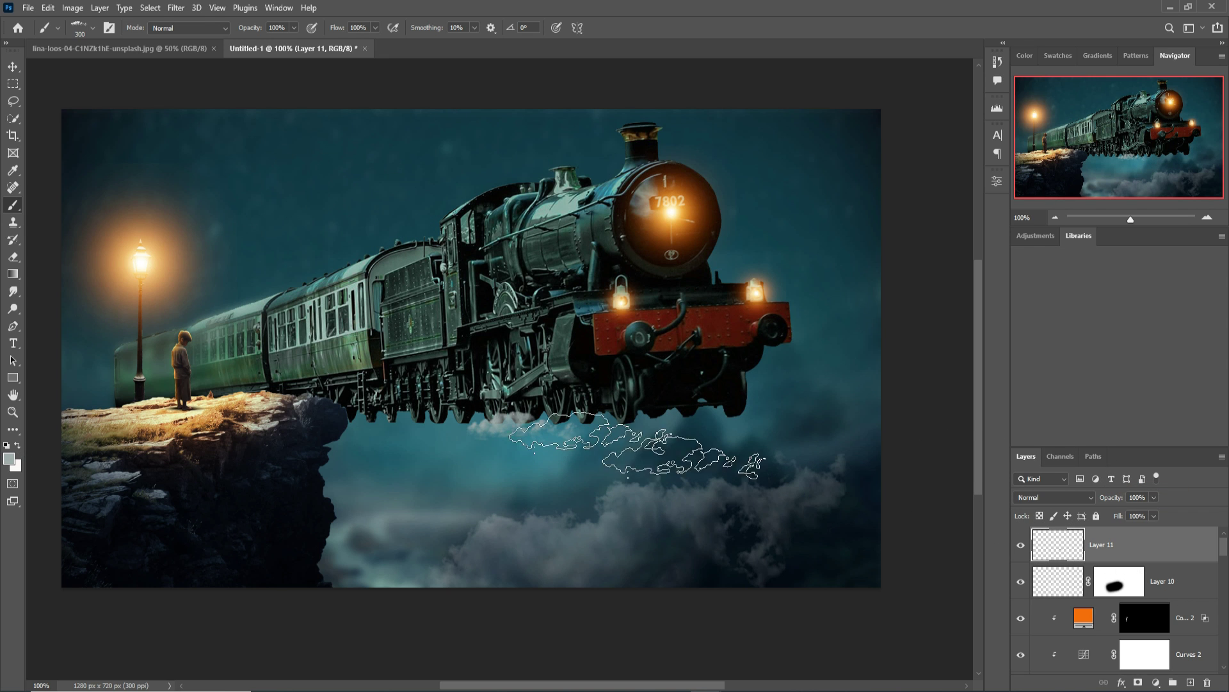
{"action": "left_click", "coordinate": [366, 430]}
{"action": "key", "text": "bracketright"}
{"action": "key", "text": "bracketright"}
- Add a new layer directly above the masked train copy, Layer 2 copy
{"action": "scroll", "coordinate": [1204, 546], "scroll_direction": "down", "scroll_amount": 12}
{"action": "left_click", "coordinate": [1185, 617]}
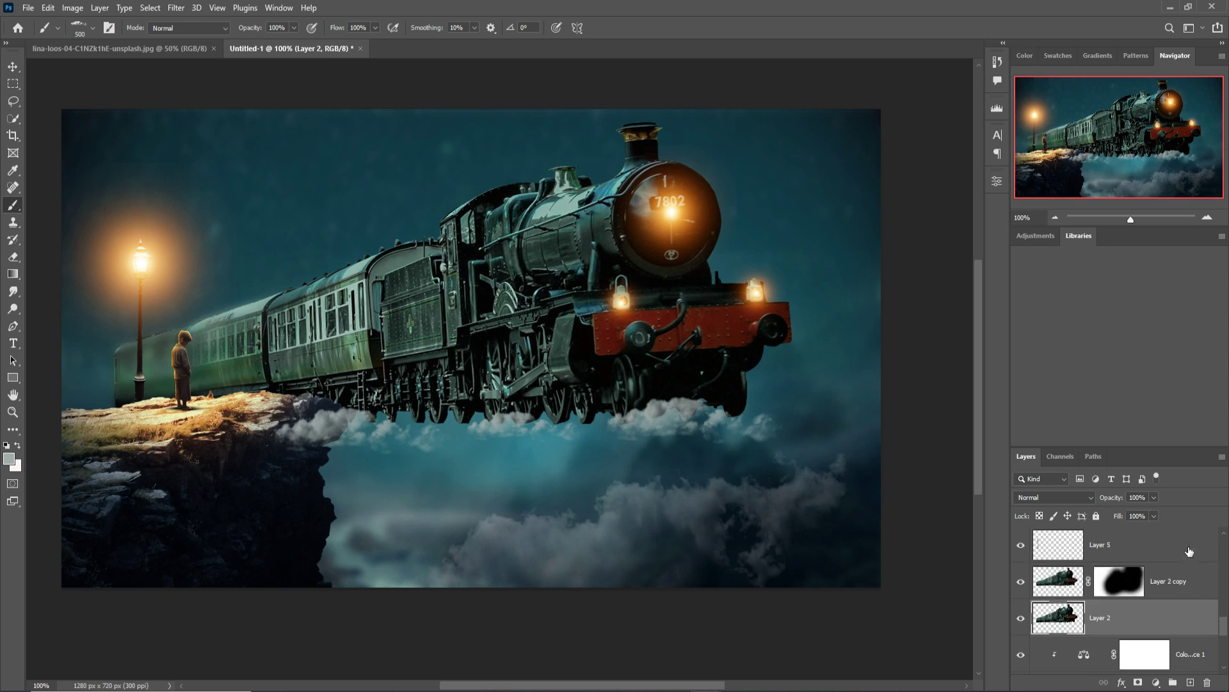
{"action": "left_click", "coordinate": [1185, 582]}
{"action": "left_click", "coordinate": [1190, 682]}
- Choose the Cloud1081 brush from the cloud brush presets
{"action": "left_click", "coordinate": [93, 27]}
{"action": "left_click", "coordinate": [224, 219]}
{"action": "left_click", "coordinate": [99, 255]}
{"action": "left_click", "coordinate": [224, 325]}
{"action": "scroll", "coordinate": [257, 256], "scroll_direction": "up", "scroll_amount": 1}
{"action": "left_click", "coordinate": [359, 251]}
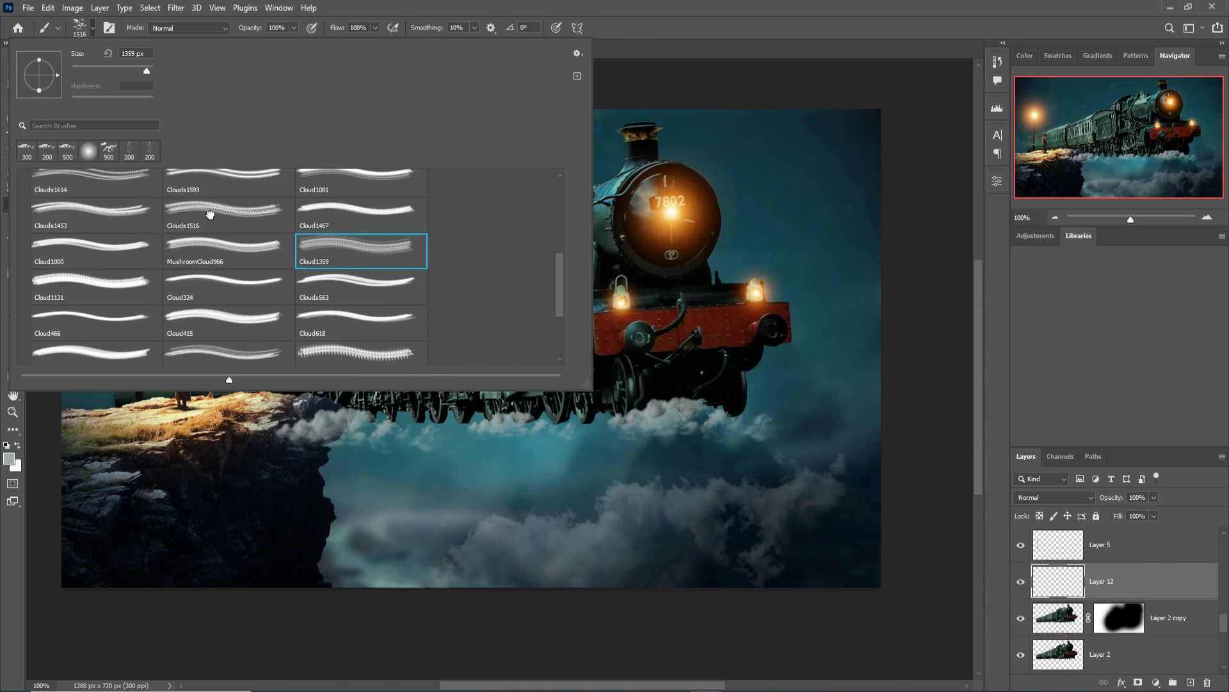
{"action": "left_click", "coordinate": [209, 215]}
{"action": "left_click", "coordinate": [224, 186]}
{"action": "left_click", "coordinate": [97, 188]}
{"action": "double_click", "coordinate": [359, 187]}
- Reduce the cloud brush to 600 px and stamp a cloud behind the lamp post at the picture's left edge
{"action": "key", "text": "bracketleft"}
{"action": "key", "text": "bracketleft"}
{"action": "key", "text": "bracketleft"}
{"action": "key", "text": "bracketleft"}
{"action": "key", "text": "bracketleft"}
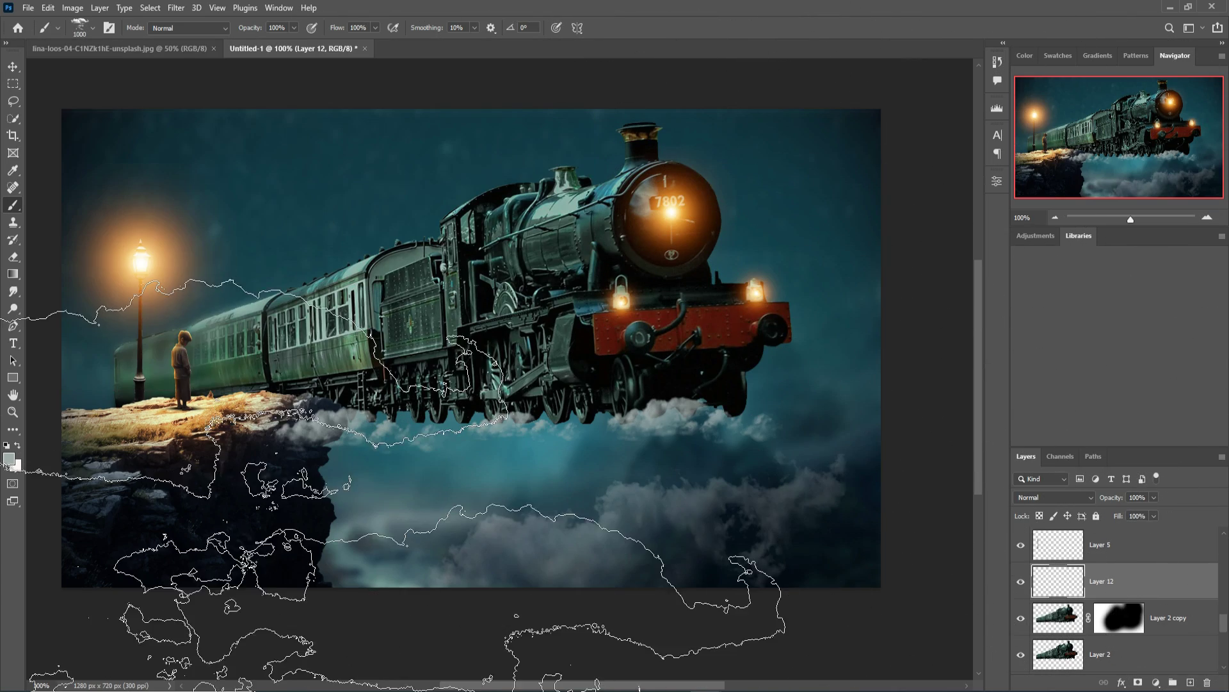
{"action": "left_click", "coordinate": [30, 445]}
- Add a new layer above Layer 11 and stamp a grey cloud over the left side of the cliff
{"action": "scroll", "coordinate": [1163, 582], "scroll_direction": "up", "scroll_amount": 12}
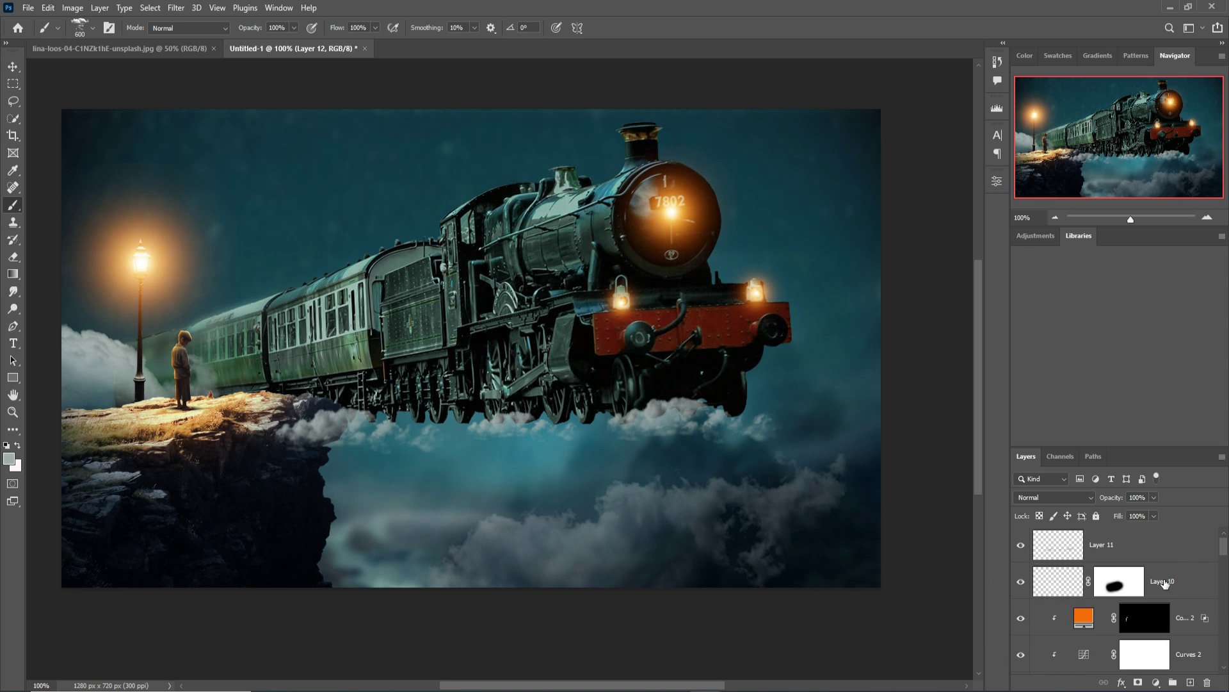
{"action": "left_click", "coordinate": [1165, 544]}
{"action": "left_click", "coordinate": [1190, 683]}
{"action": "left_click", "coordinate": [30, 520]}
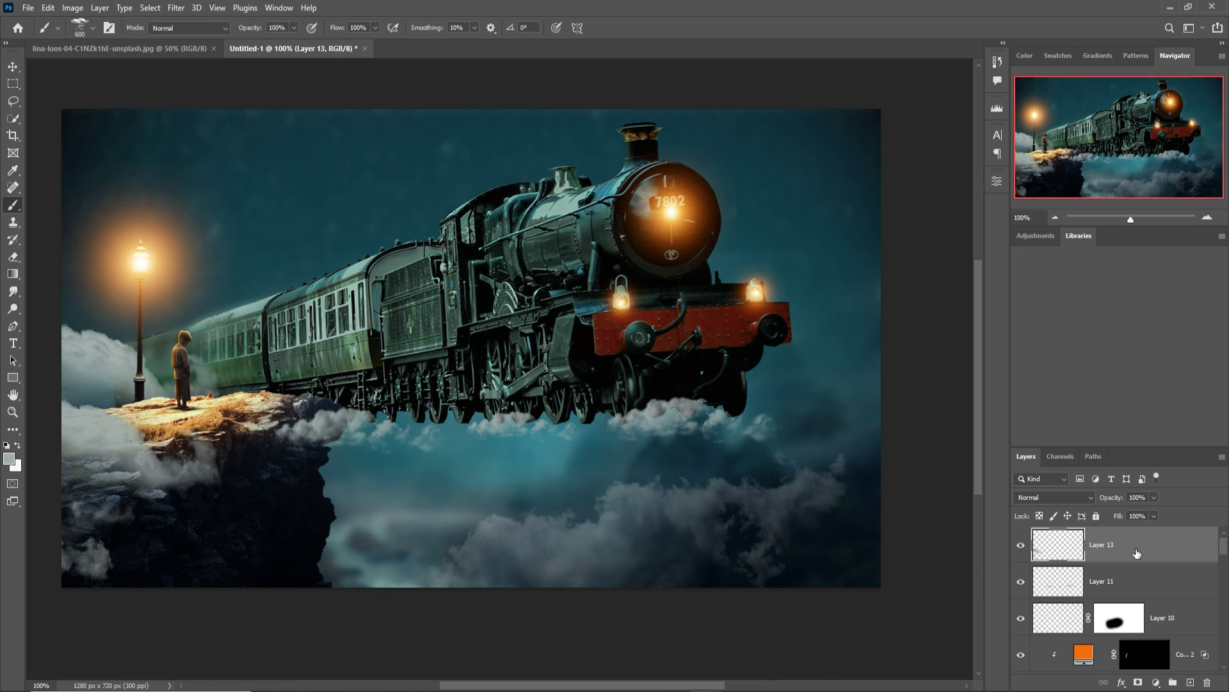
- Mask the cliff cloud layer and hide part of the cloud on the rock face with a 175 px black Soft Round brush
{"action": "left_click", "coordinate": [1138, 683]}
{"action": "left_click", "coordinate": [92, 28]}
{"action": "double_click", "coordinate": [100, 148]}
{"action": "key", "text": "bracketleft"}
{"action": "key", "text": "bracketleft"}
{"action": "key", "text": "bracketleft"}
{"action": "key", "text": "bracketleft"}
{"action": "key", "text": "bracketleft"}
{"action": "left_click_drag", "start_coordinate": [224, 458], "coordinate": [249, 500]}
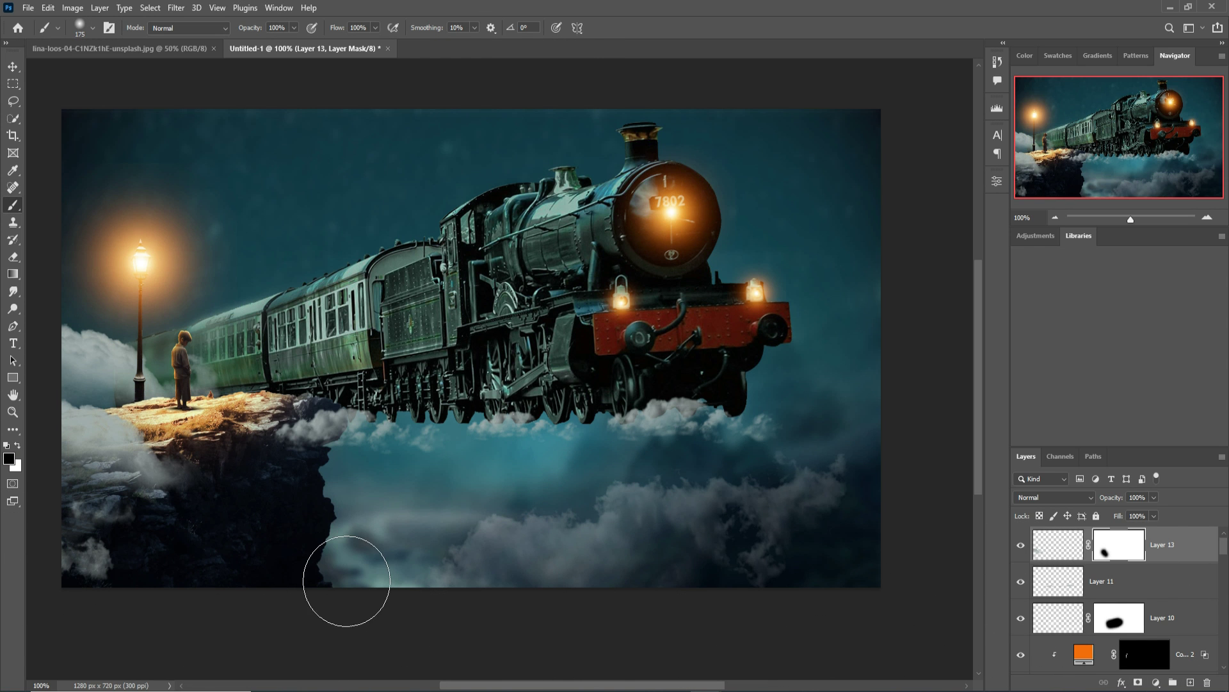
- Add a new layer directly above the original train layer, Layer 2
{"action": "left_click", "coordinate": [13, 68]}
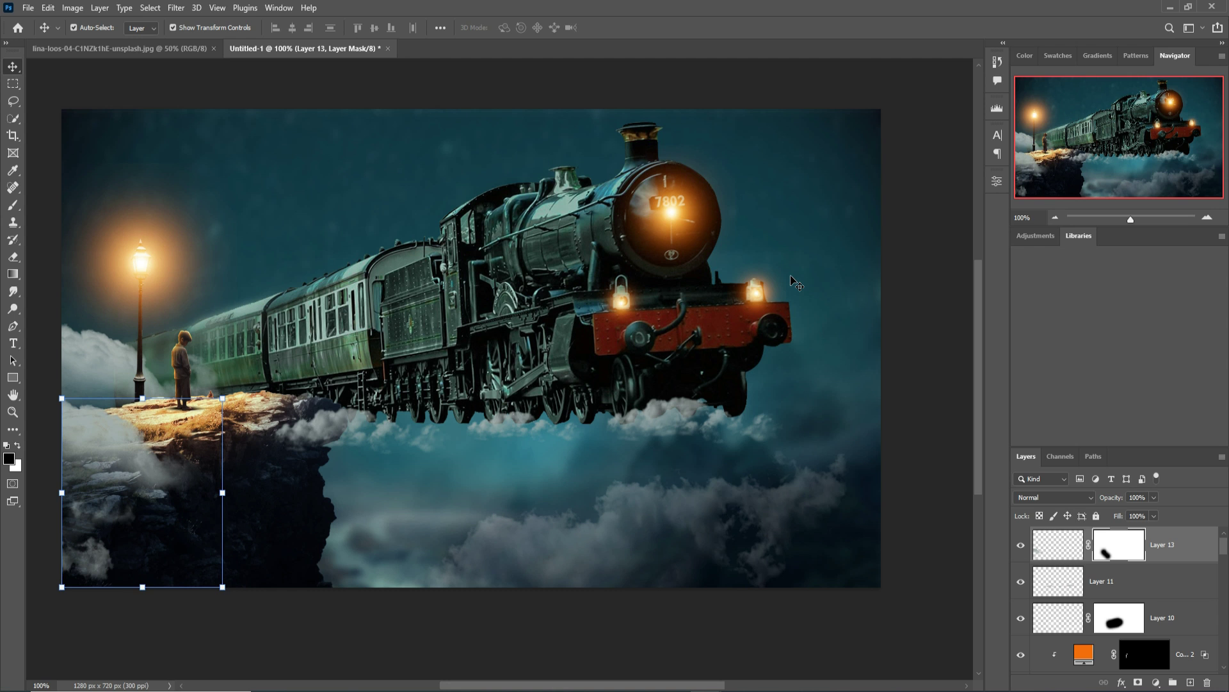
{"action": "left_click", "coordinate": [13, 205]}
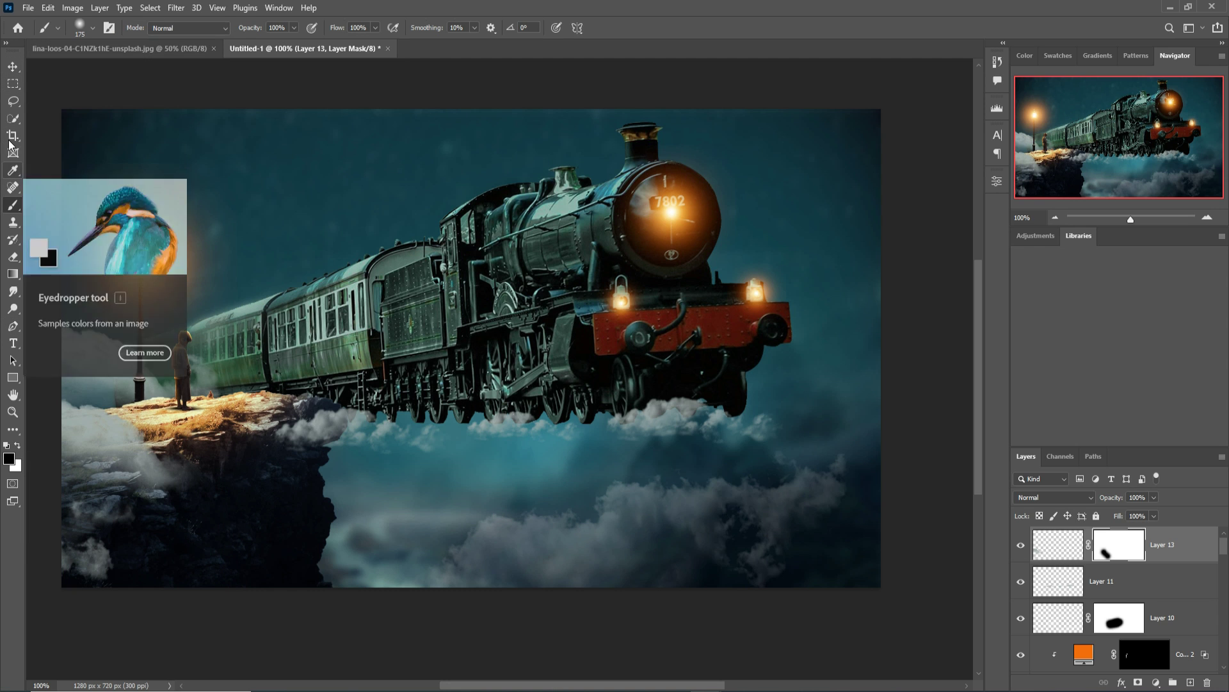
{"action": "left_click", "coordinate": [13, 67]}
{"action": "left_click", "coordinate": [512, 275]}
{"action": "left_click", "coordinate": [1191, 683]}
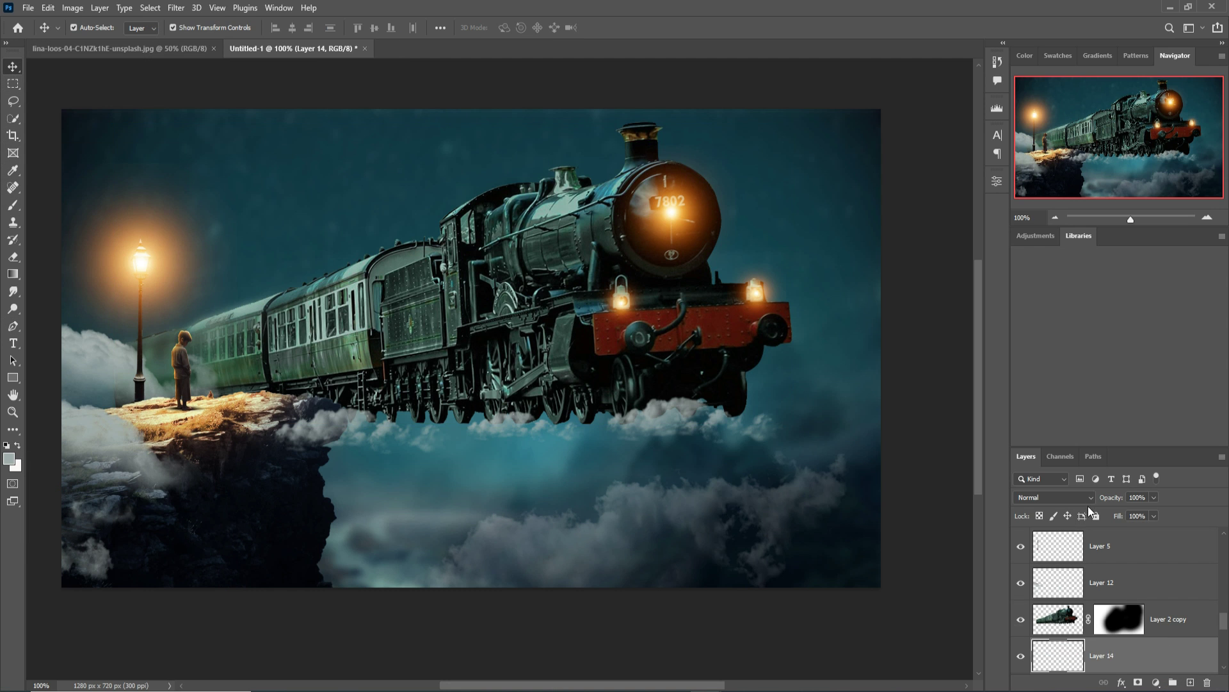
- Set the new layer's blend mode to Linear Dodge (Add) and clip it to the train layer
{"action": "left_click", "coordinate": [1089, 498]}
{"action": "left_click", "coordinate": [1063, 287]}
{"action": "scroll", "coordinate": [1136, 608], "scroll_direction": "down", "scroll_amount": 2}
{"action": "right_click", "coordinate": [1140, 583]}
{"action": "left_click", "coordinate": [1103, 275]}
- Add a saturated orange Solid Color fill clipped to the train layer
{"action": "left_click", "coordinate": [1156, 682]}
{"action": "left_click", "coordinate": [1155, 447]}
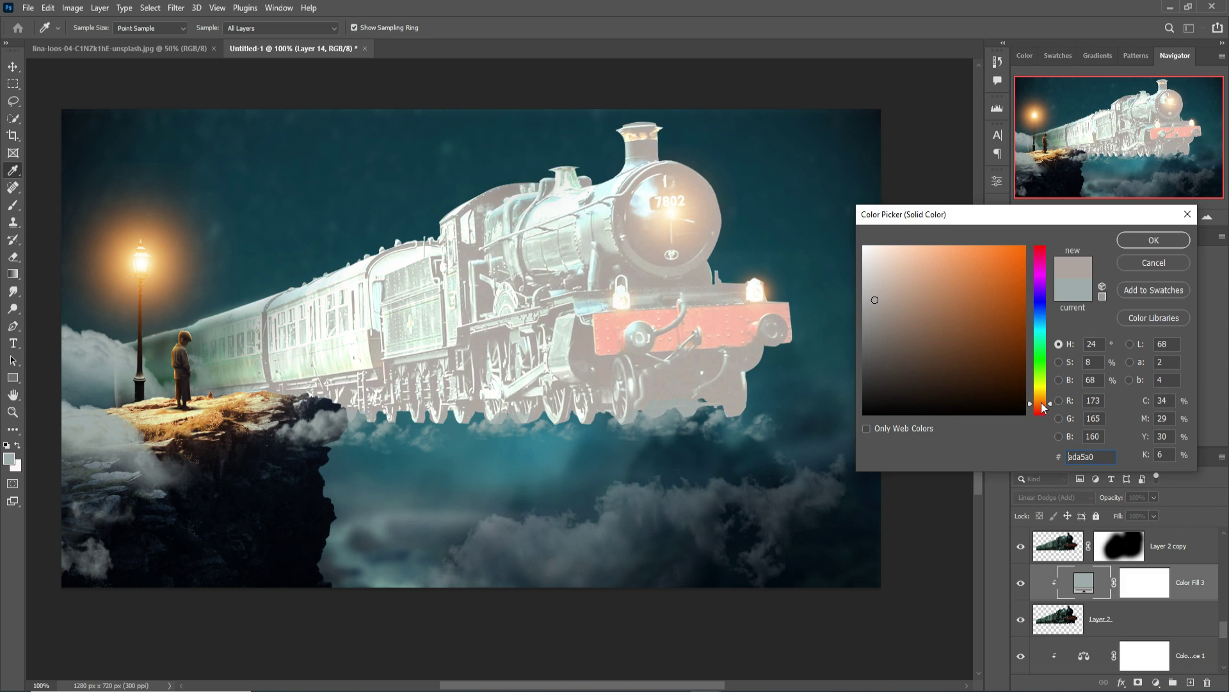
{"action": "left_click", "coordinate": [1024, 250]}
{"action": "left_click", "coordinate": [1089, 229]}
- Adjust the orange fill's Blend If underlying shadow slider and invert its mask to black
{"action": "double_click", "coordinate": [1202, 583]}
{"action": "left_click_drag", "start_coordinate": [871, 450], "coordinate": [885, 451]}
{"action": "left_click", "coordinate": [1143, 217]}
{"action": "left_click", "coordinate": [1144, 584]}
{"action": "key", "text": "ctrl+i"}
- Paint orange light onto the carriages in the fill's mask with a 300 px white brush at 50% opacity
{"action": "left_click", "coordinate": [13, 206]}
{"action": "key", "text": "bracketright"}
{"action": "key", "text": "bracketright"}
{"action": "key", "text": "bracketright"}
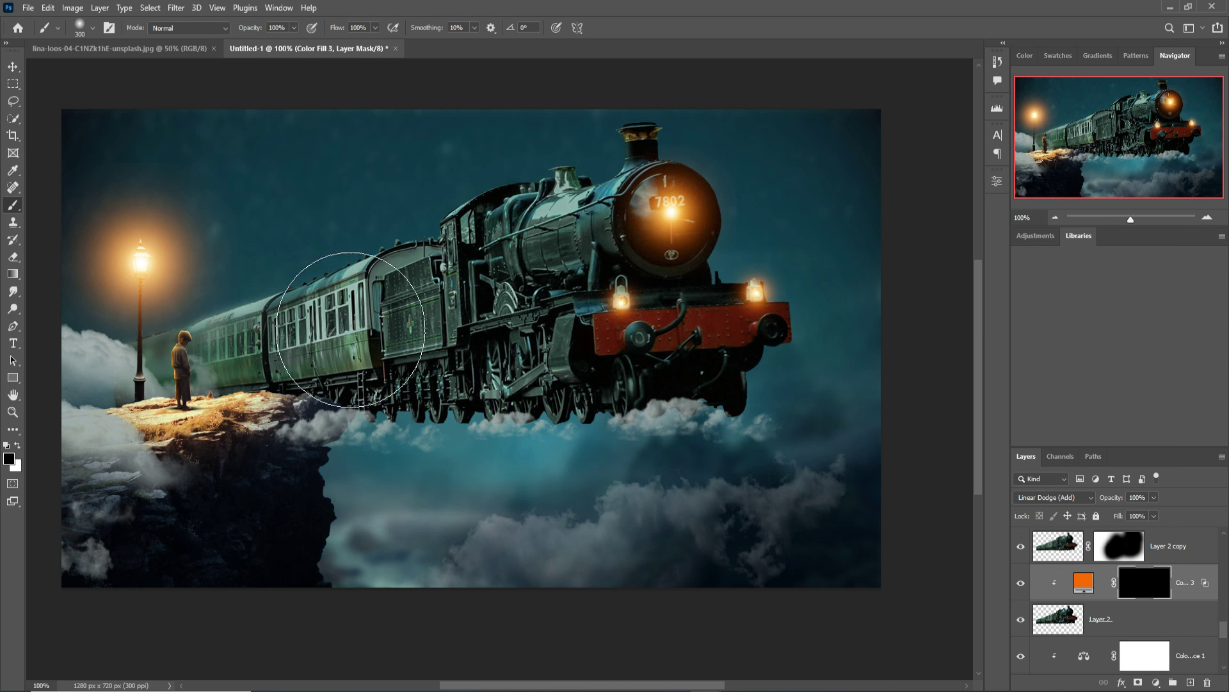
{"action": "left_click", "coordinate": [294, 28]}
{"action": "left_click_drag", "start_coordinate": [299, 45], "coordinate": [267, 44]}
{"action": "key", "text": "x"}
{"action": "left_click", "coordinate": [257, 368]}
{"action": "left_click", "coordinate": [290, 352]}
{"action": "left_click", "coordinate": [326, 333]}
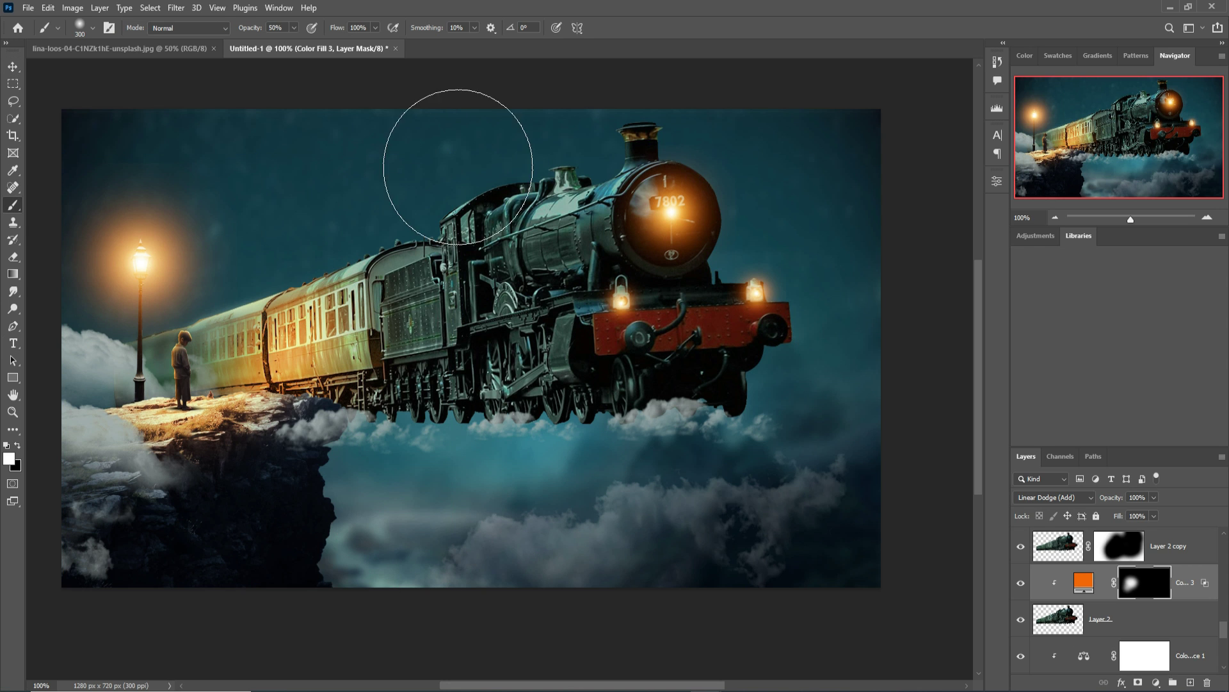
- Lower the brush opacity to 10% and paint faint orange light over the front of the locomotive
{"action": "left_click", "coordinate": [294, 28]}
{"action": "left_click_drag", "start_coordinate": [295, 42], "coordinate": [275, 42]}
{"action": "mouse_move", "coordinate": [756, 294]}
{"action": "left_mouse_down"}
{"action": "mouse_move", "coordinate": [709, 299]}
{"action": "mouse_move", "coordinate": [712, 362]}
{"action": "mouse_move", "coordinate": [819, 393]}
{"action": "mouse_move", "coordinate": [727, 412]}
{"action": "left_mouse_up"}
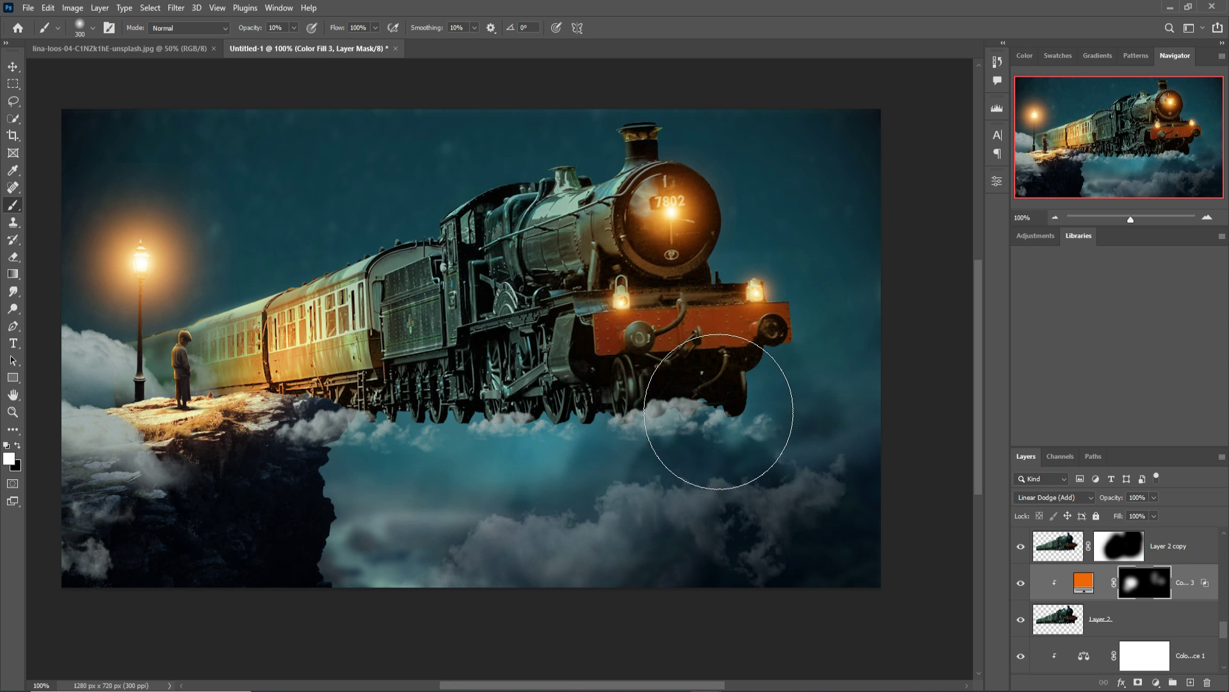
- Add a new layer above Layer 13 at the top of the stack and set its blend mode to Linear Dodge (Add)
{"action": "key", "text": "v"}
{"action": "scroll", "coordinate": [1221, 586], "scroll_direction": "up", "scroll_amount": 5}
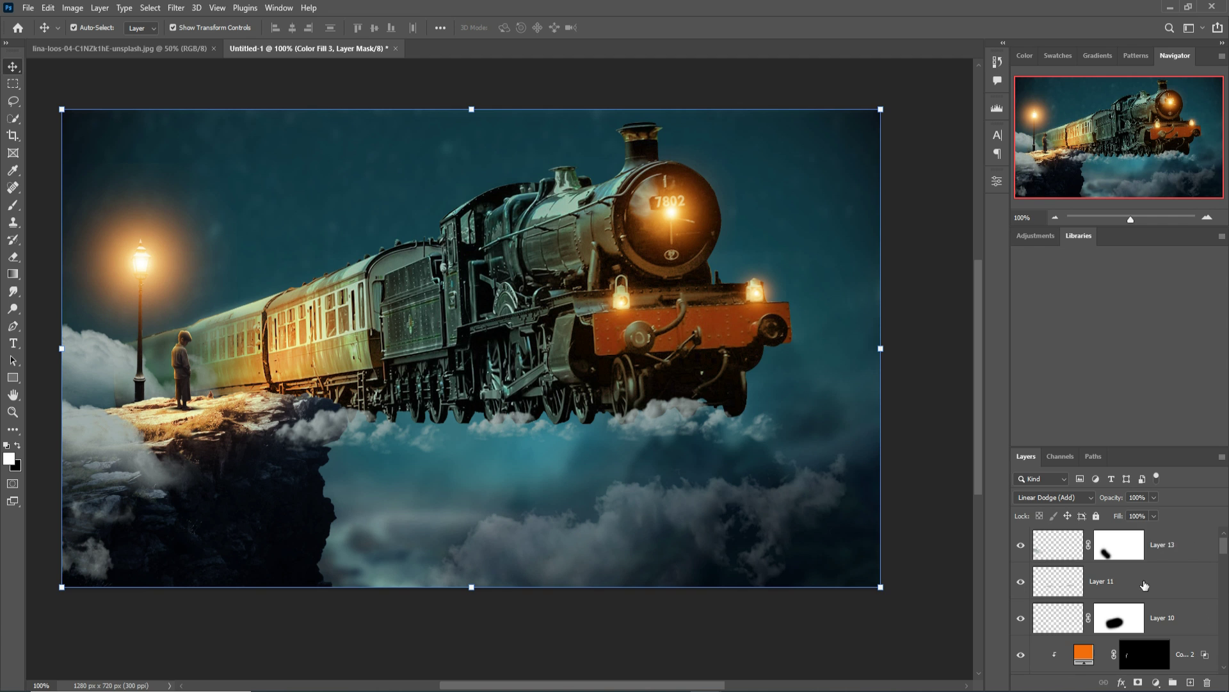
{"action": "left_click", "coordinate": [1179, 546]}
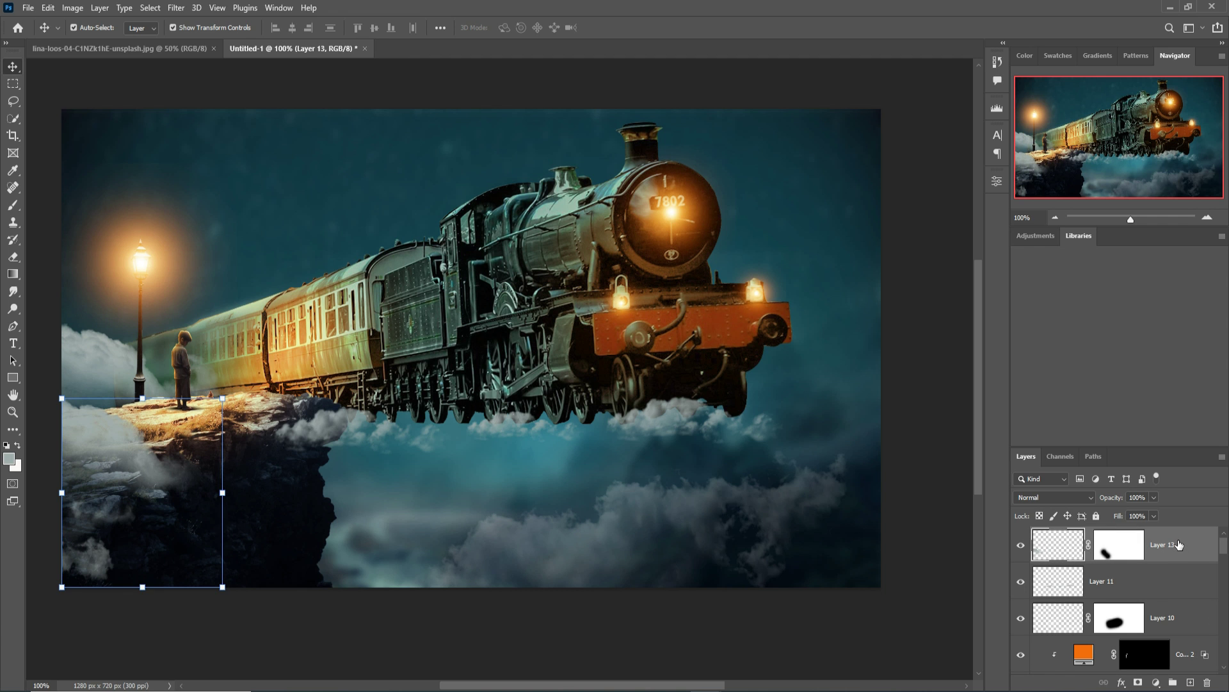
{"action": "left_click", "coordinate": [1190, 682]}
{"action": "right_click", "coordinate": [1164, 544]}
{"action": "left_click", "coordinate": [1200, 546]}
{"action": "left_click", "coordinate": [1056, 498]}
{"action": "left_click", "coordinate": [1050, 491]}
- Add a bright orange Solid Color fill at the top of the stack and invert its mask to black
{"action": "left_click", "coordinate": [1156, 682]}
{"action": "left_click", "coordinate": [1158, 447]}
{"action": "left_click", "coordinate": [1043, 402]}
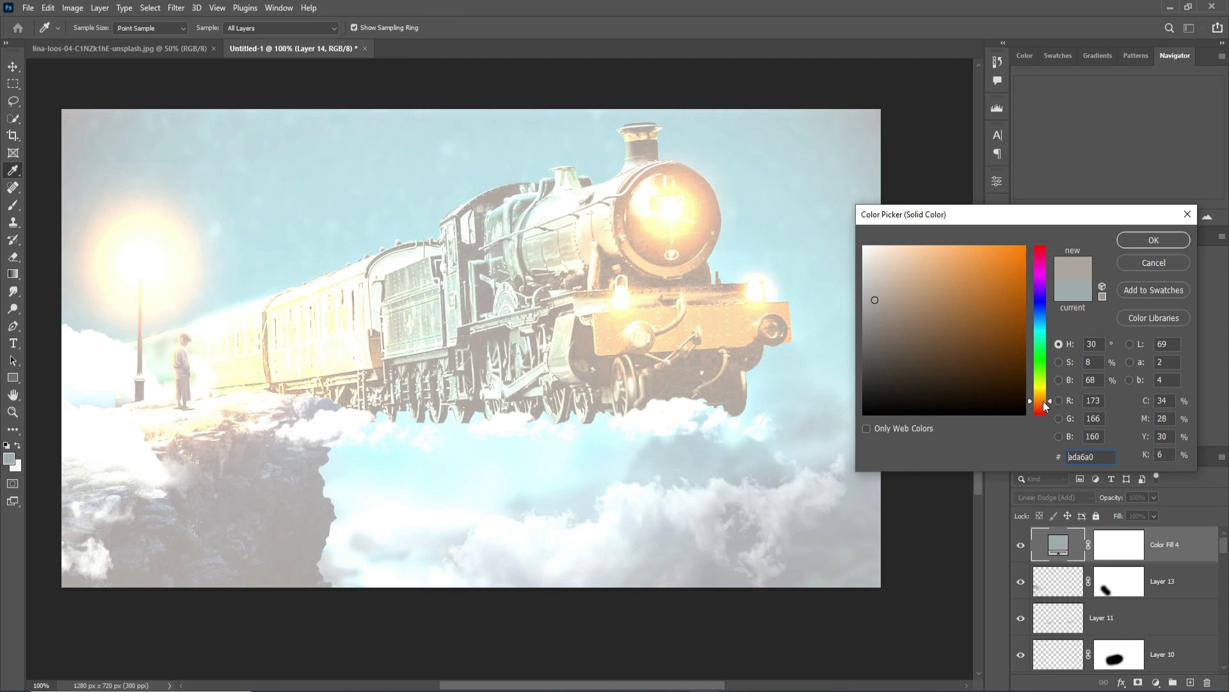
{"action": "left_click", "coordinate": [1022, 251]}
{"action": "left_click", "coordinate": [1154, 240]}
{"action": "left_click", "coordinate": [1120, 552]}
{"action": "key", "text": "ctrl+i"}
- Paint a warm glow around the lamp and nearby sky with the 10% white brush, and shift the fill to a deeper orange
{"action": "key", "text": "b"}
{"action": "left_click", "coordinate": [231, 304]}
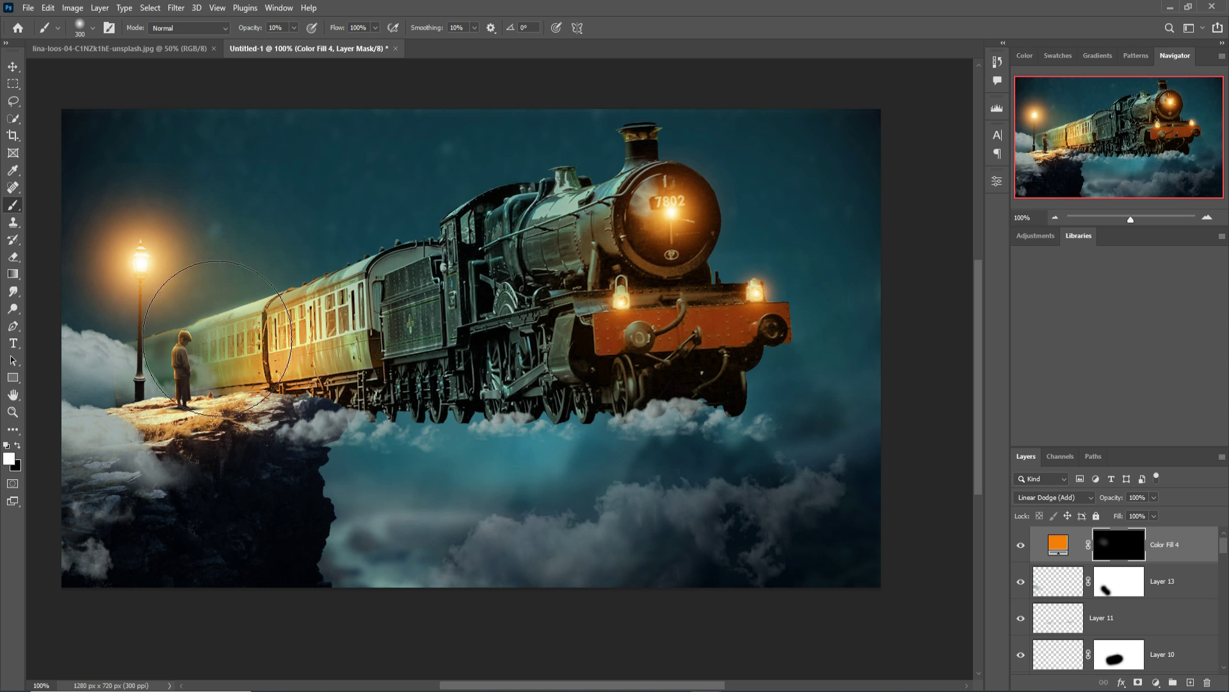
{"action": "mouse_move", "coordinate": [218, 337]}
{"action": "left_mouse_down"}
{"action": "mouse_move", "coordinate": [171, 335]}
{"action": "mouse_move", "coordinate": [274, 444]}
{"action": "mouse_move", "coordinate": [530, 438]}
{"action": "mouse_move", "coordinate": [424, 322]}
{"action": "mouse_move", "coordinate": [302, 273]}
{"action": "mouse_move", "coordinate": [353, 239]}
{"action": "mouse_move", "coordinate": [340, 345]}
{"action": "mouse_move", "coordinate": [223, 244]}
{"action": "left_mouse_up"}
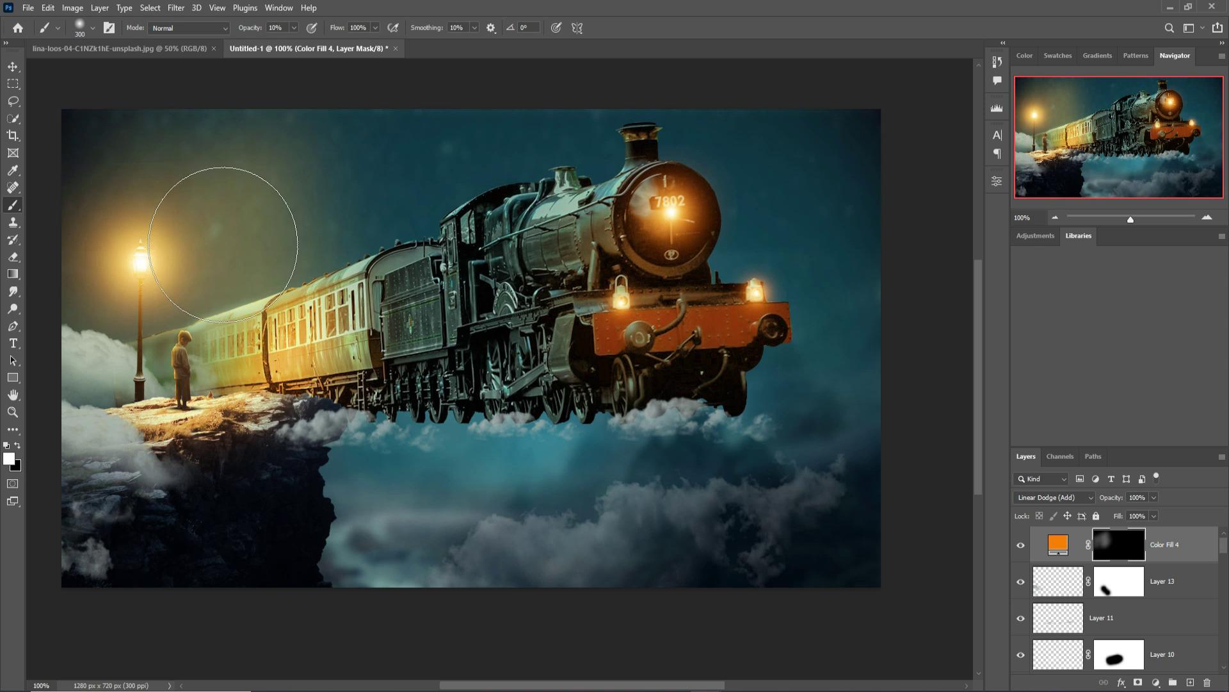
{"action": "left_click", "coordinate": [78, 166]}
{"action": "double_click", "coordinate": [1065, 548]}
{"action": "left_click", "coordinate": [1153, 240]}
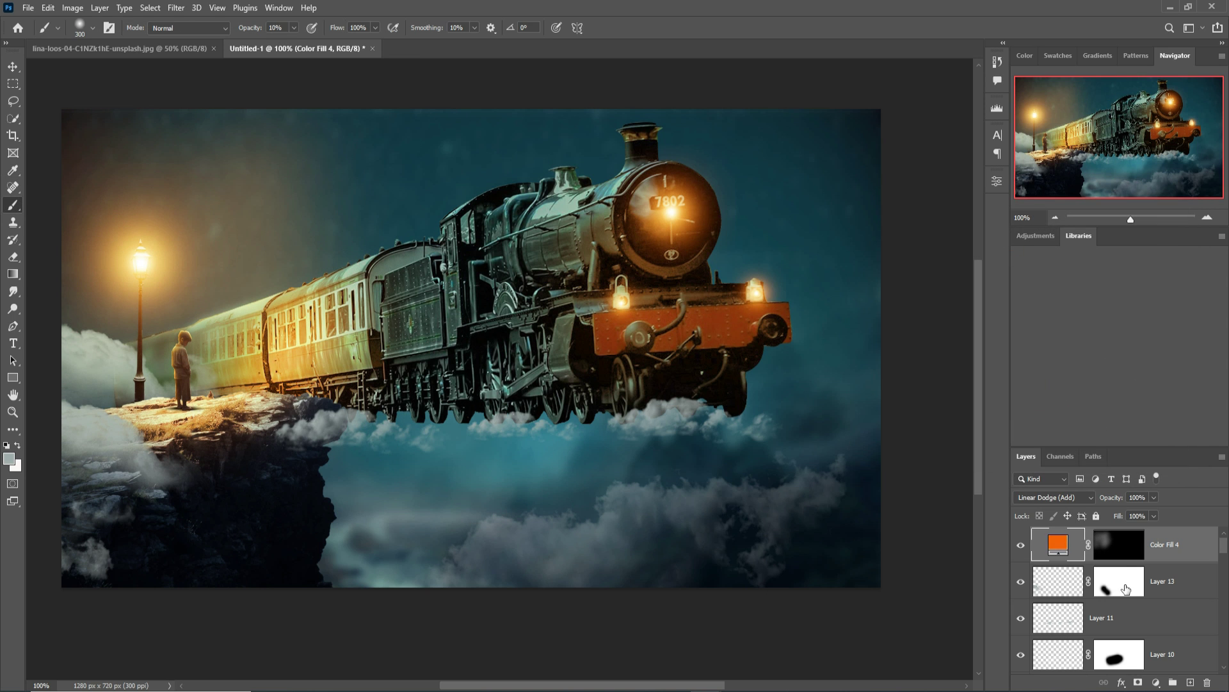
- Add a new layer between the masked train copy and the orange train fill, with blend mode Linear Dodge (Add)
{"action": "scroll", "coordinate": [1127, 586], "scroll_direction": "down", "scroll_amount": 3}
{"action": "key", "text": "v"}
{"action": "left_click", "coordinate": [1138, 596]}
{"action": "scroll", "coordinate": [1153, 605], "scroll_direction": "down", "scroll_amount": 4}
{"action": "left_click", "coordinate": [1181, 619]}
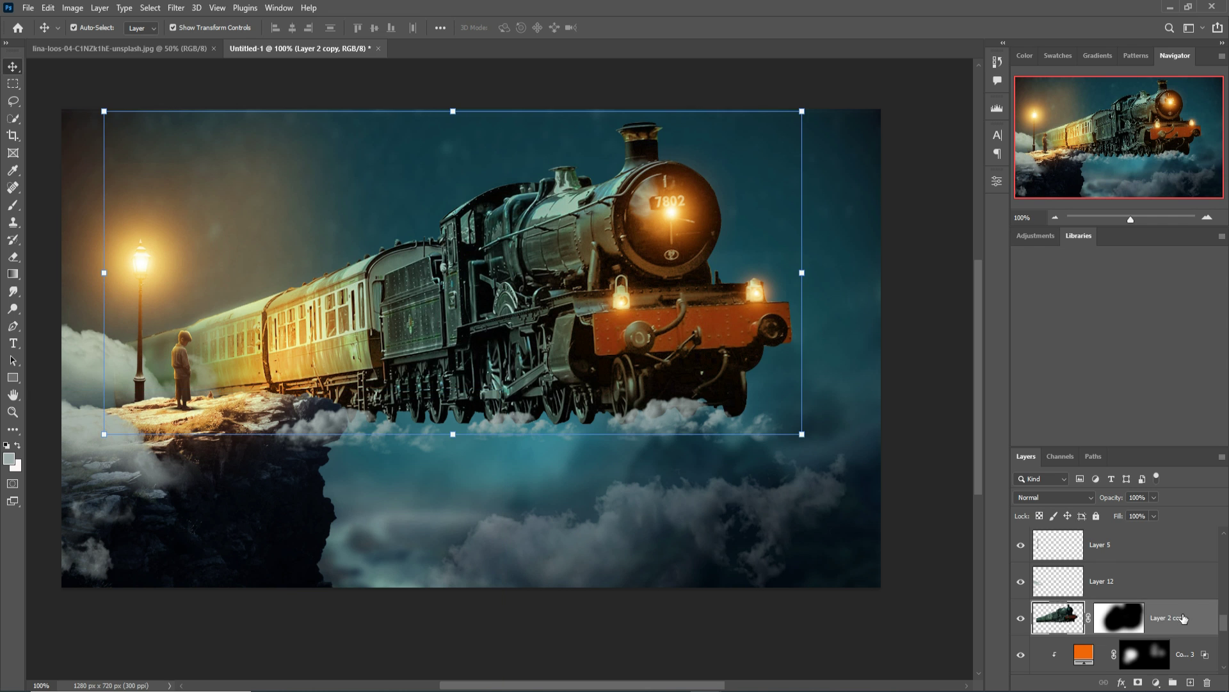
{"action": "left_click", "coordinate": [1190, 682]}
{"action": "scroll", "coordinate": [1181, 633], "scroll_direction": "down", "scroll_amount": 1}
{"action": "left_click_drag", "start_coordinate": [1177, 630], "coordinate": [1179, 603]}
{"action": "left_click", "coordinate": [1054, 498]}
{"action": "left_click", "coordinate": [1047, 490]}
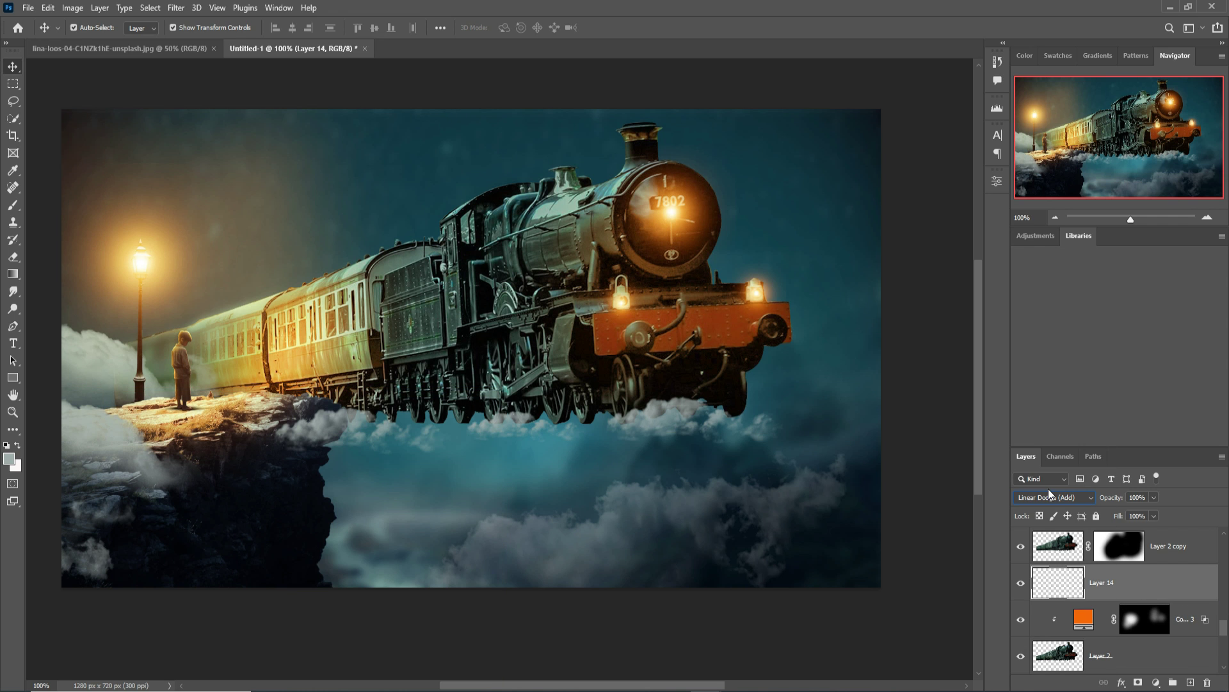
- Add a bright orange Solid Color fill layer beneath the masked train copy
{"action": "left_click", "coordinate": [1156, 683]}
{"action": "left_click", "coordinate": [1177, 405]}
{"action": "left_click", "coordinate": [1040, 400]}
{"action": "left_click_drag", "start_coordinate": [1008, 266], "coordinate": [1032, 254]}
{"action": "key", "text": "Return"}
{"action": "key", "text": "v"}
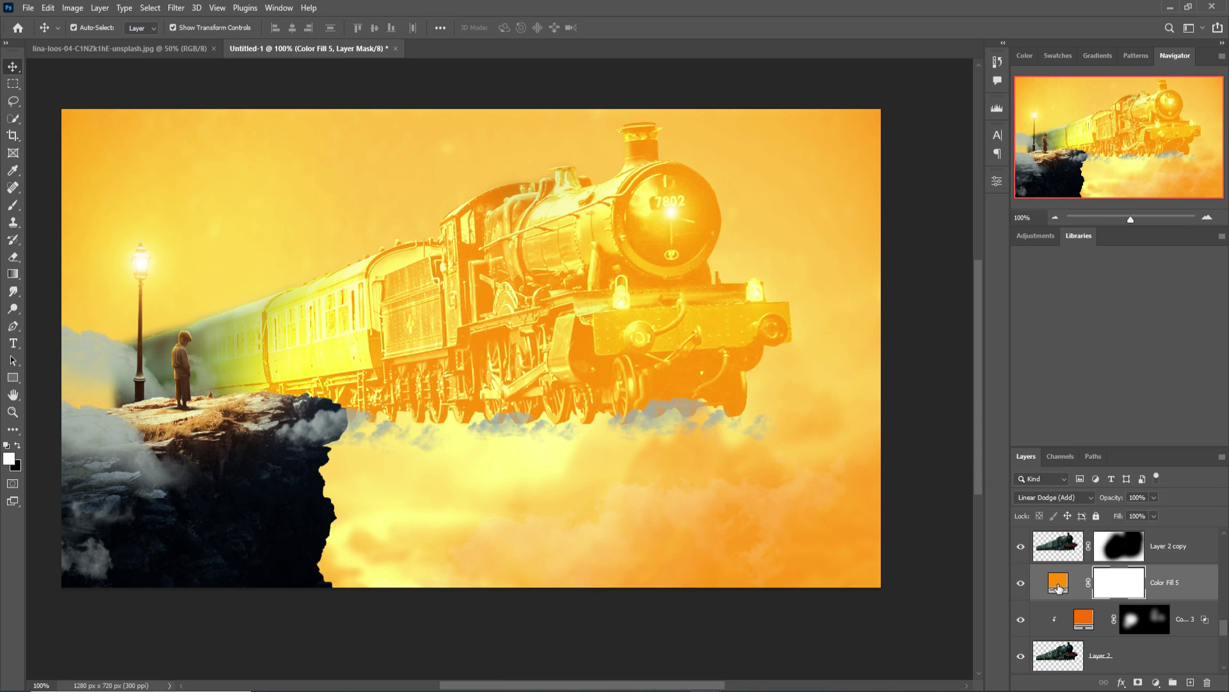
- Fade the new orange fill out over dark underlying tones with Blend If, and invert its mask to black
{"action": "right_click", "coordinate": [1058, 587]}
{"action": "left_click", "coordinate": [1085, 321]}
{"action": "left_click_drag", "start_coordinate": [874, 451], "coordinate": [924, 452]}
{"action": "left_click", "coordinate": [1142, 217]}
{"action": "key", "text": "ctrl+i"}
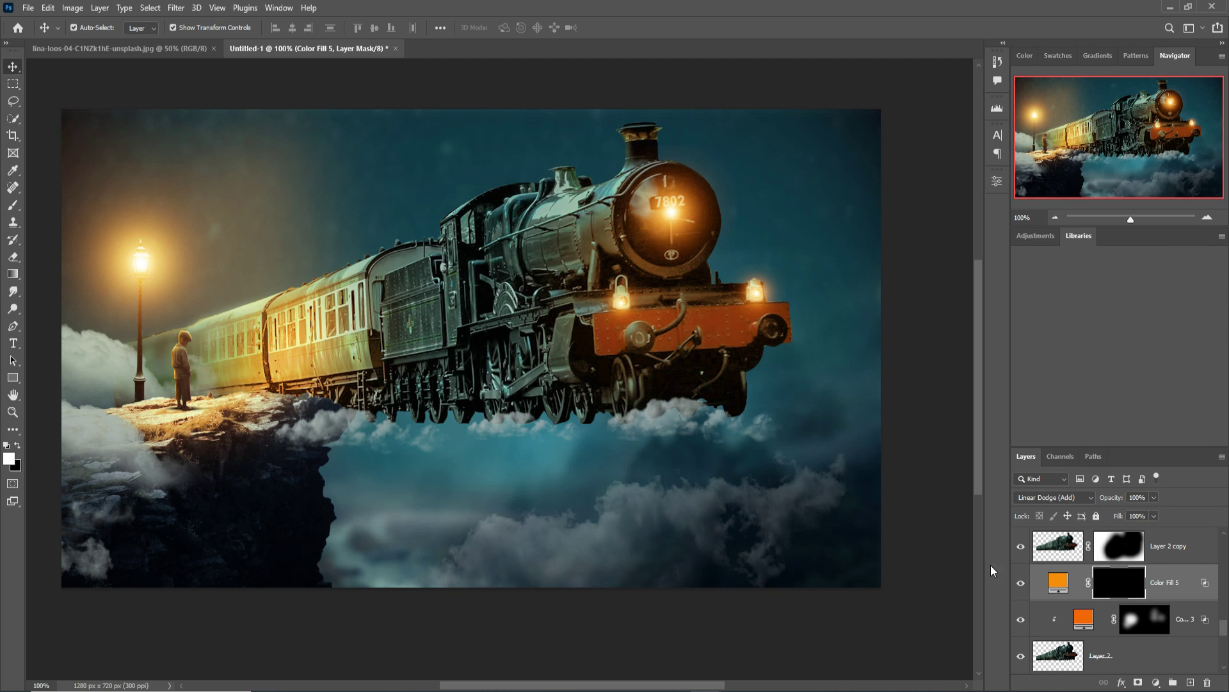
- Select the narrow end window and the two adjacent wide windows of the nearest carriage with the Polygonal Lasso in add mode
{"action": "right_click", "coordinate": [12, 101]}
{"action": "left_click", "coordinate": [62, 114]}
{"action": "key", "text": "ctrl+plus"}
{"action": "key", "text": "ctrl+plus"}
{"action": "left_click_drag", "start_coordinate": [196, 267], "coordinate": [719, 421]}
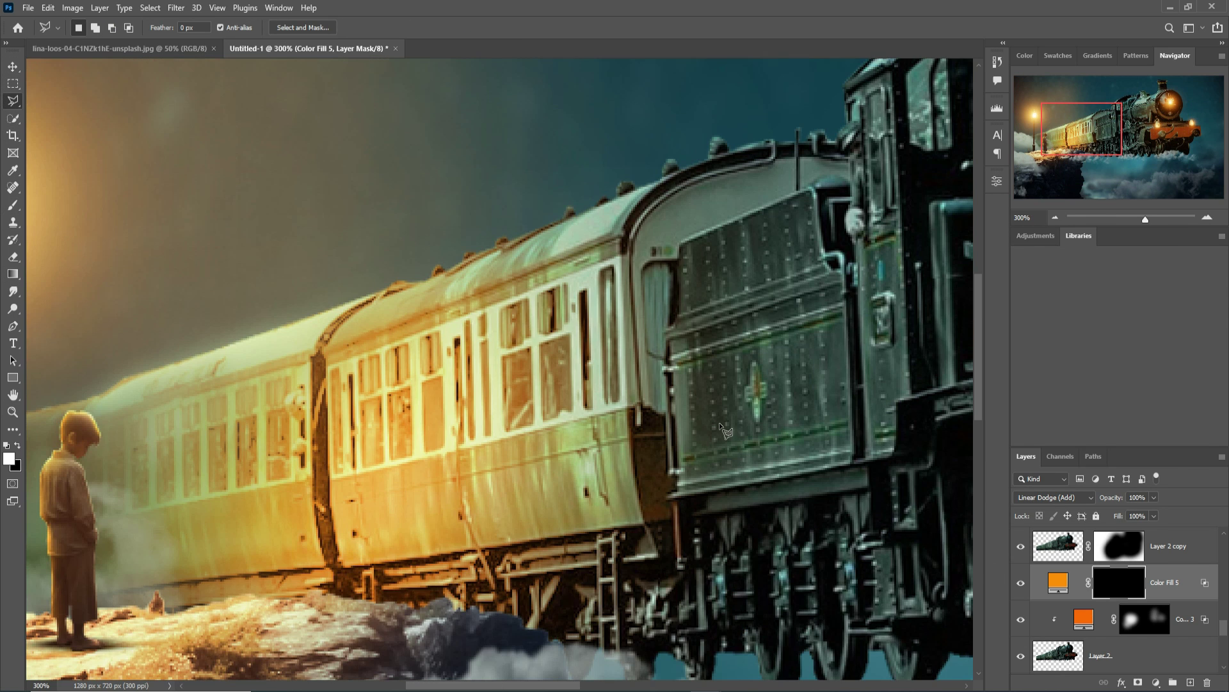
{"action": "left_click", "coordinate": [542, 424]}
{"action": "left_click", "coordinate": [573, 414]}
{"action": "left_click", "coordinate": [567, 283]}
{"action": "key", "text": "Escape"}
{"action": "key", "text": "ctrl+z"}
{"action": "left_click", "coordinate": [95, 28]}
{"action": "mouse_move", "coordinate": [512, 576]}
{"action": "left_mouse_down"}
{"action": "mouse_move", "coordinate": [518, 192]}
{"action": "mouse_move", "coordinate": [503, 109]}
{"action": "left_mouse_up"}
{"action": "left_click", "coordinate": [491, 273]}
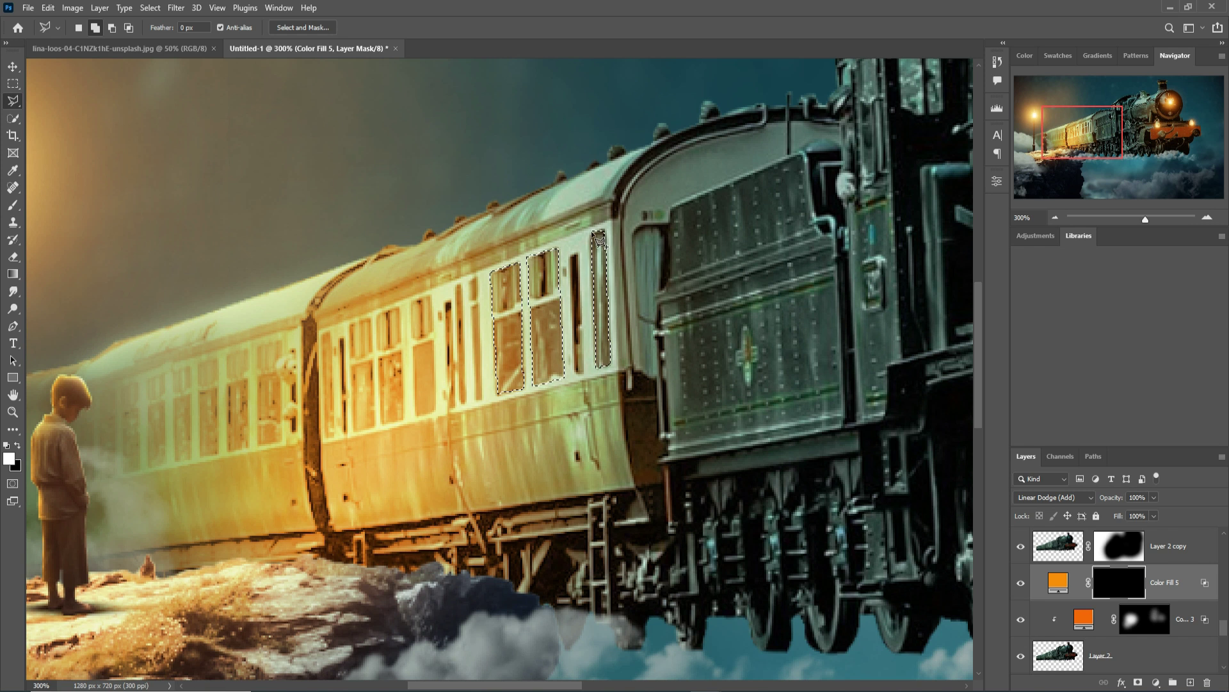
- Add the two slim windows in the middle of the nearest carriage to the selection
{"action": "left_click", "coordinate": [475, 401]}
{"action": "left_click", "coordinate": [482, 399]}
{"action": "left_click", "coordinate": [477, 277]}
{"action": "left_click", "coordinate": [469, 278]}
{"action": "left_click", "coordinate": [456, 283]}
{"action": "left_click", "coordinate": [461, 404]}
{"action": "left_click", "coordinate": [466, 402]}
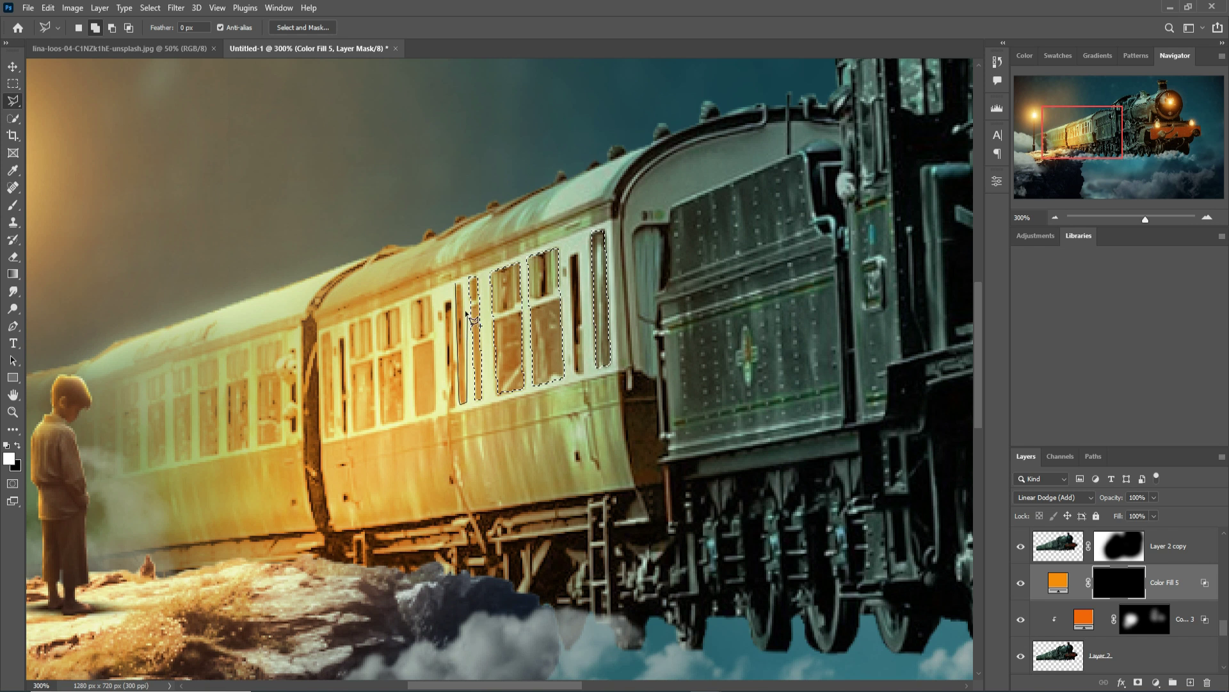
{"action": "left_click", "coordinate": [462, 284]}
- Add the three wide windows in the rear half of the nearest carriage to the selection
{"action": "left_click", "coordinate": [438, 410]}
{"action": "left_click", "coordinate": [435, 296]}
{"action": "left_click", "coordinate": [414, 298]}
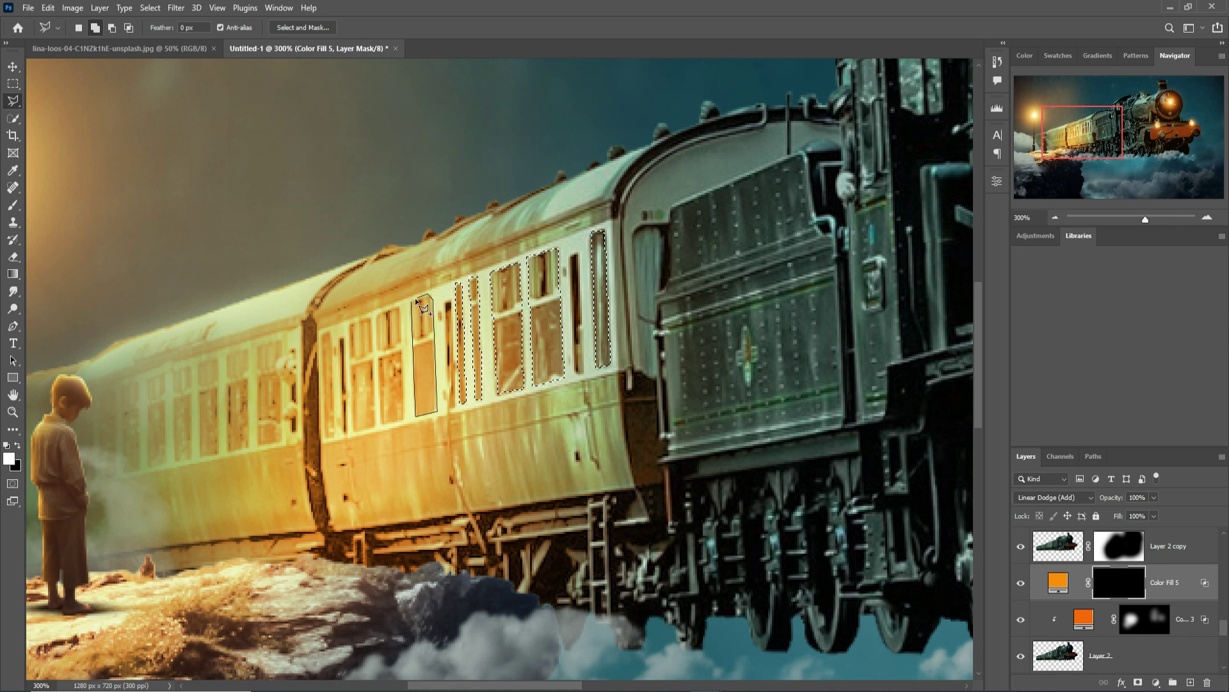
{"action": "left_click", "coordinate": [378, 312]}
{"action": "left_click", "coordinate": [380, 422]}
{"action": "left_click", "coordinate": [407, 418]}
{"action": "left_click", "coordinate": [400, 308]}
{"action": "left_click", "coordinate": [378, 312]}
{"action": "left_click", "coordinate": [350, 321]}
{"action": "left_click", "coordinate": [352, 430]}
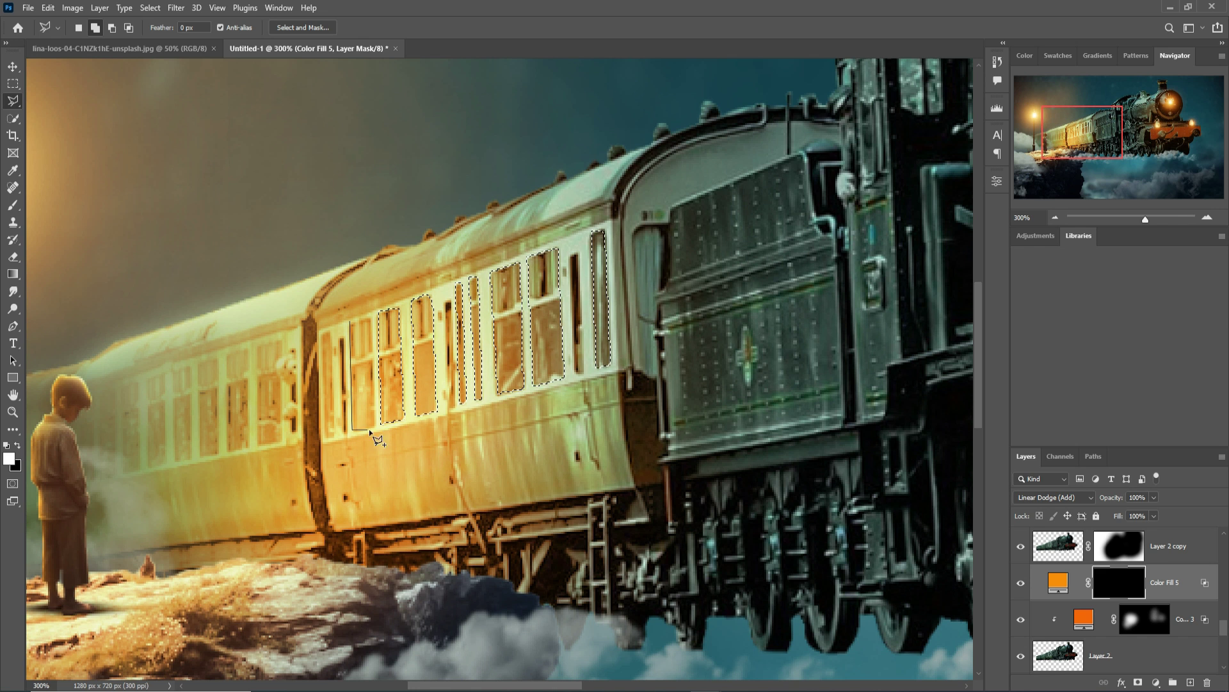
{"action": "left_click", "coordinate": [376, 426]}
{"action": "left_click", "coordinate": [372, 316]}
{"action": "left_click", "coordinate": [350, 321]}
- Add the three windows of the rear carriage closest to the coupling to the selection
{"action": "left_click", "coordinate": [256, 346]}
{"action": "left_click", "coordinate": [258, 445]}
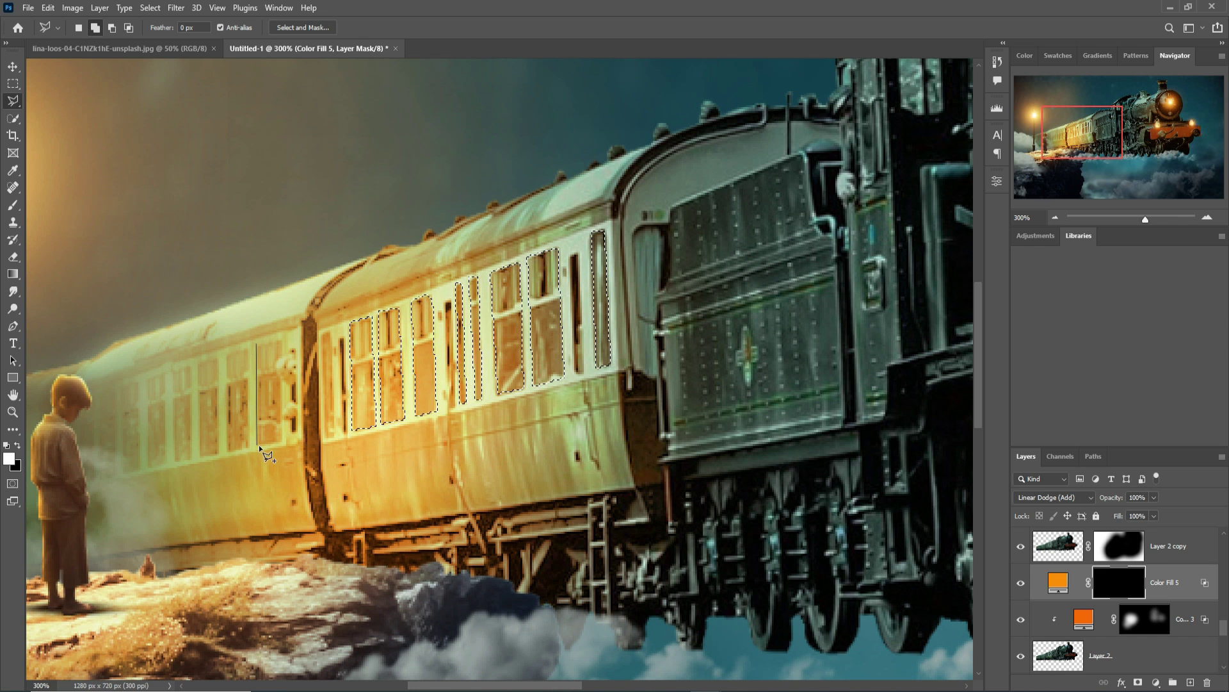
{"action": "left_click", "coordinate": [281, 442]}
{"action": "left_click", "coordinate": [281, 341]}
{"action": "left_click", "coordinate": [256, 346]}
{"action": "left_click", "coordinate": [226, 353]}
{"action": "left_click", "coordinate": [228, 451]}
{"action": "left_click", "coordinate": [246, 449]}
{"action": "left_click", "coordinate": [246, 351]}
{"action": "left_click", "coordinate": [226, 352]}
{"action": "left_click", "coordinate": [198, 362]}
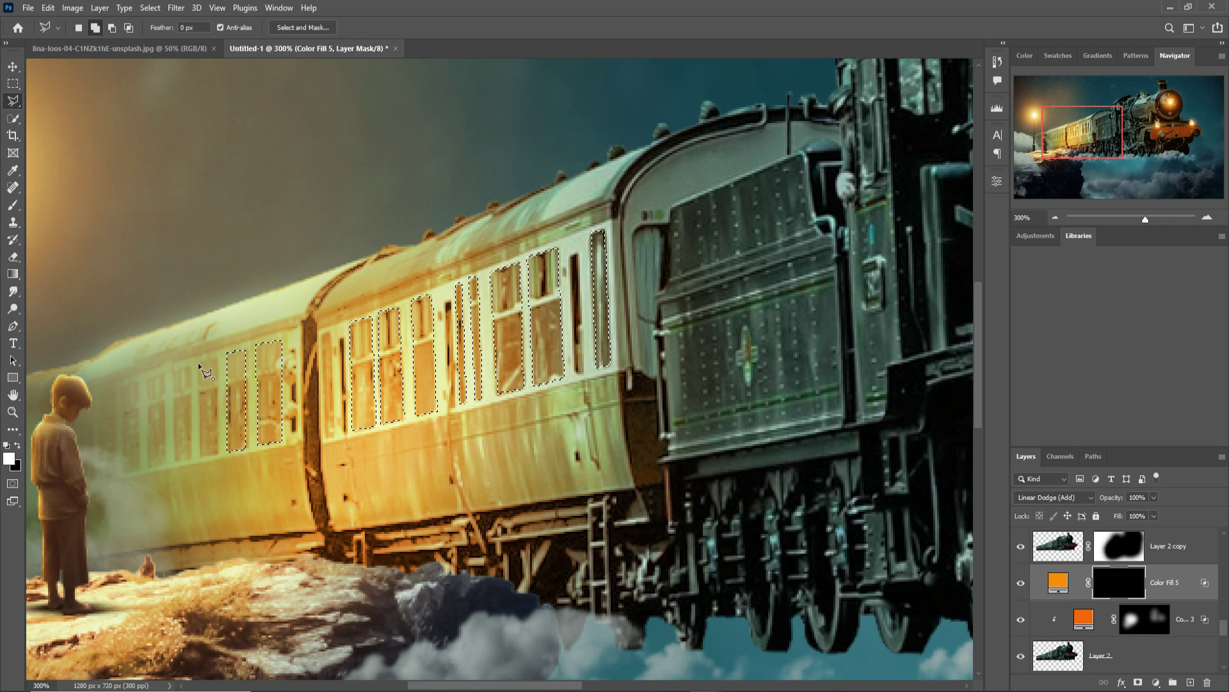
{"action": "left_click", "coordinate": [200, 453]}
{"action": "left_click", "coordinate": [217, 451]}
{"action": "left_click", "coordinate": [218, 358]}
{"action": "left_click", "coordinate": [198, 362]}
- Add the last three windows of the rear carriage, toward the boy, to the selection
{"action": "left_click", "coordinate": [172, 367]}
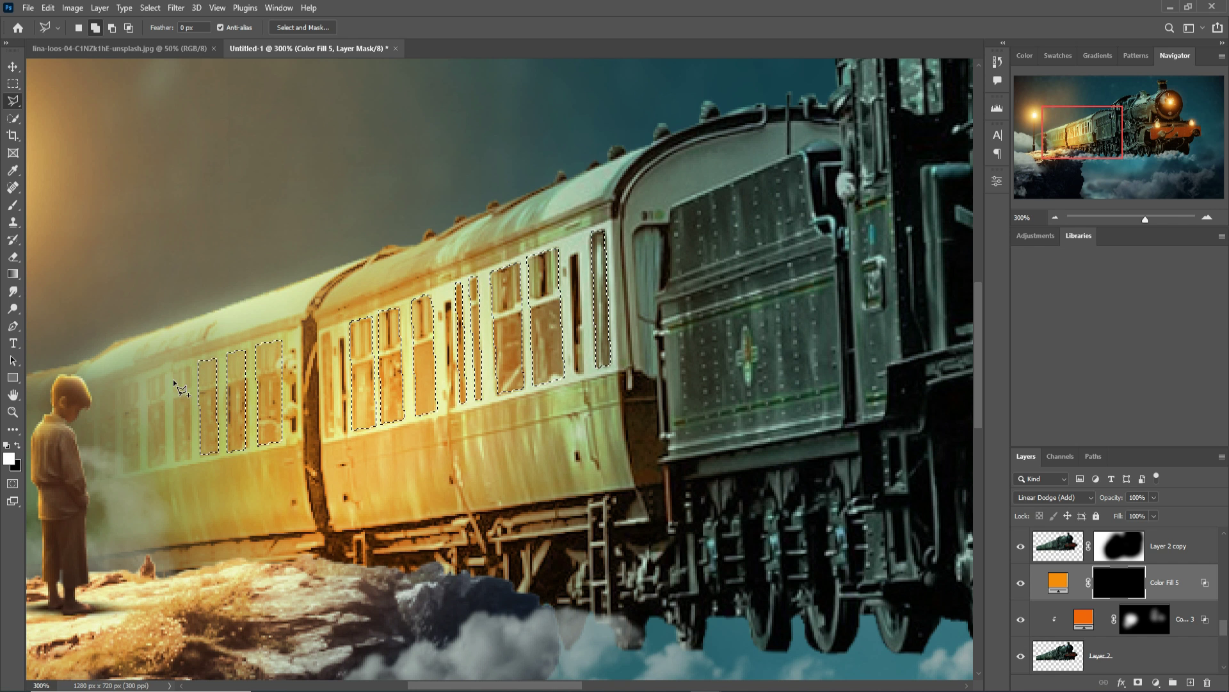
{"action": "left_click", "coordinate": [173, 460]}
{"action": "left_click", "coordinate": [191, 457]}
{"action": "left_click", "coordinate": [190, 366]}
{"action": "left_click", "coordinate": [172, 367]}
{"action": "left_click", "coordinate": [147, 378]}
{"action": "left_click", "coordinate": [148, 464]}
{"action": "left_click", "coordinate": [165, 461]}
{"action": "left_click", "coordinate": [164, 374]}
{"action": "left_click", "coordinate": [147, 378]}
{"action": "left_click", "coordinate": [120, 386]}
{"action": "left_click", "coordinate": [120, 473]}
{"action": "left_click", "coordinate": [141, 469]}
{"action": "left_click", "coordinate": [139, 383]}
- Create a new layer and brush bright orange into the selected carriage windows
{"action": "left_click", "coordinate": [1190, 683]}
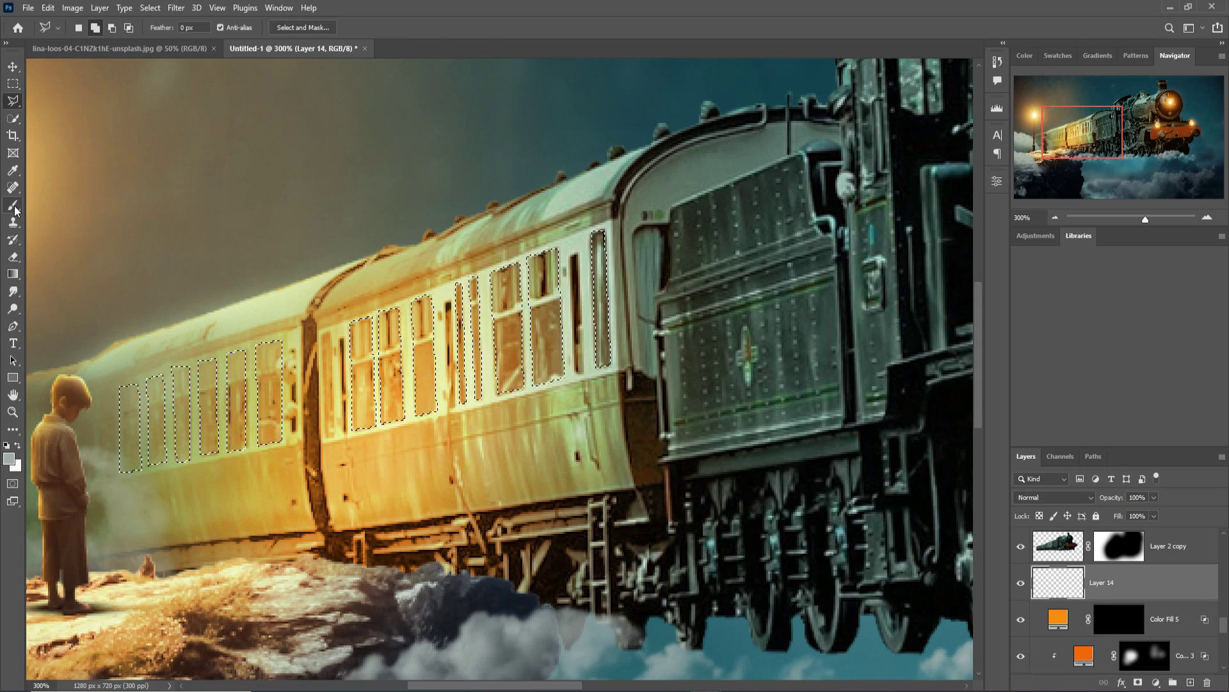
{"action": "left_click", "coordinate": [13, 205]}
{"action": "left_click", "coordinate": [9, 459]}
{"action": "left_click", "coordinate": [1040, 401]}
{"action": "left_click", "coordinate": [1026, 248]}
{"action": "left_click", "coordinate": [1152, 239]}
{"action": "left_click", "coordinate": [294, 28]}
{"action": "left_click_drag", "start_coordinate": [292, 42], "coordinate": [353, 42]}
{"action": "mouse_move", "coordinate": [563, 320]}
{"action": "left_mouse_down"}
{"action": "mouse_move", "coordinate": [461, 358]}
{"action": "mouse_move", "coordinate": [480, 352]}
{"action": "mouse_move", "coordinate": [499, 371]}
{"action": "left_mouse_up"}
- Change the brush colour to bright yellow, repaint the nearest carriage's windows with it, and deselect
{"action": "left_click", "coordinate": [9, 459]}
{"action": "left_click_drag", "start_coordinate": [1040, 400], "coordinate": [1040, 390]}
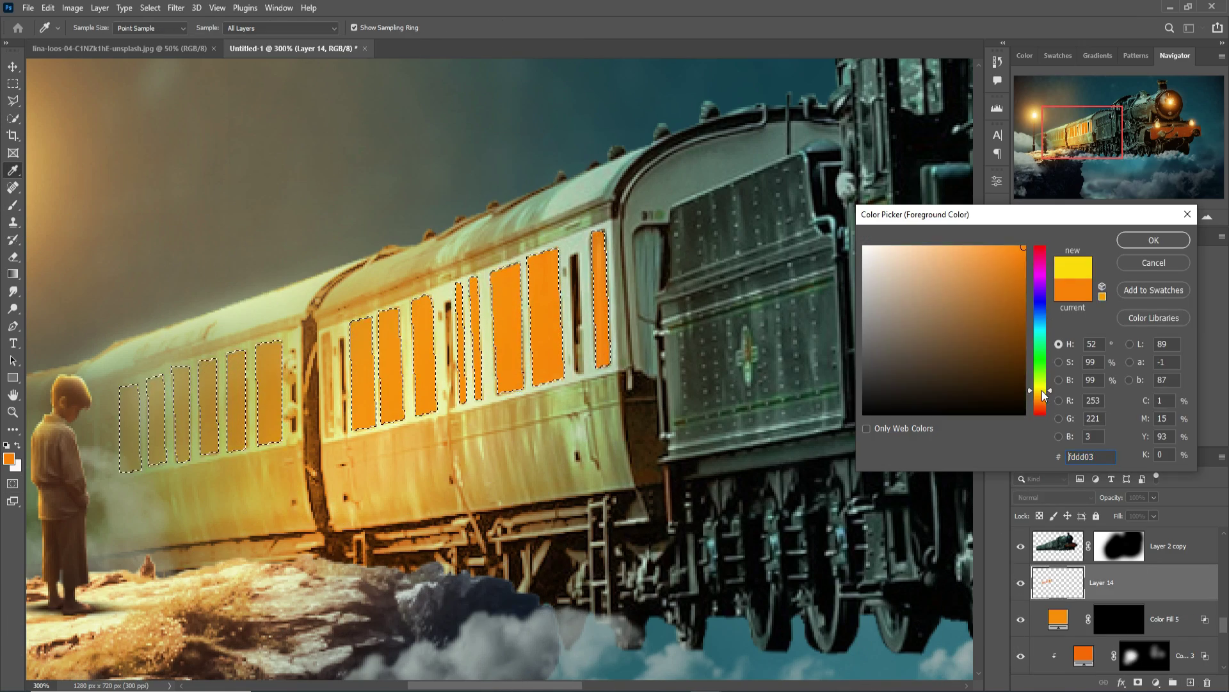
{"action": "left_click", "coordinate": [1153, 240]}
{"action": "mouse_move", "coordinate": [544, 333]}
{"action": "left_mouse_down"}
{"action": "mouse_move", "coordinate": [301, 359]}
{"action": "mouse_move", "coordinate": [243, 397]}
{"action": "left_mouse_up"}
{"action": "key", "text": "ctrl+z"}
{"action": "left_click_drag", "start_coordinate": [512, 346], "coordinate": [418, 390]}
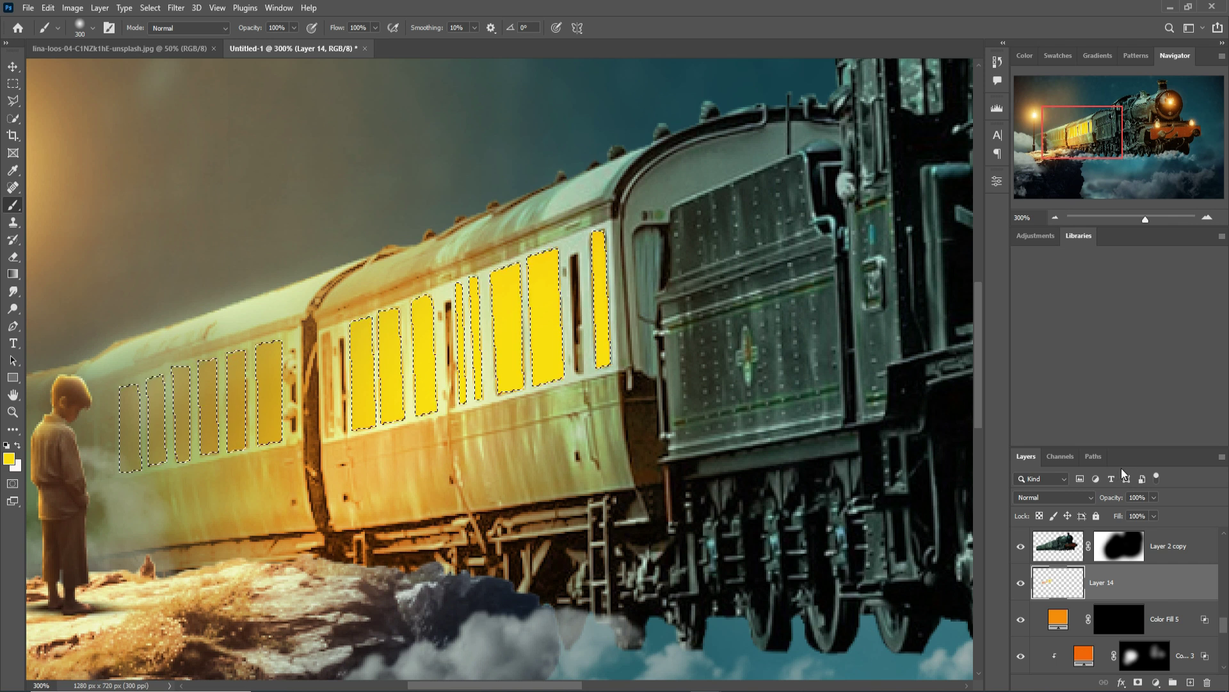
{"action": "key", "text": "v"}
{"action": "key", "text": "ctrl+d"}
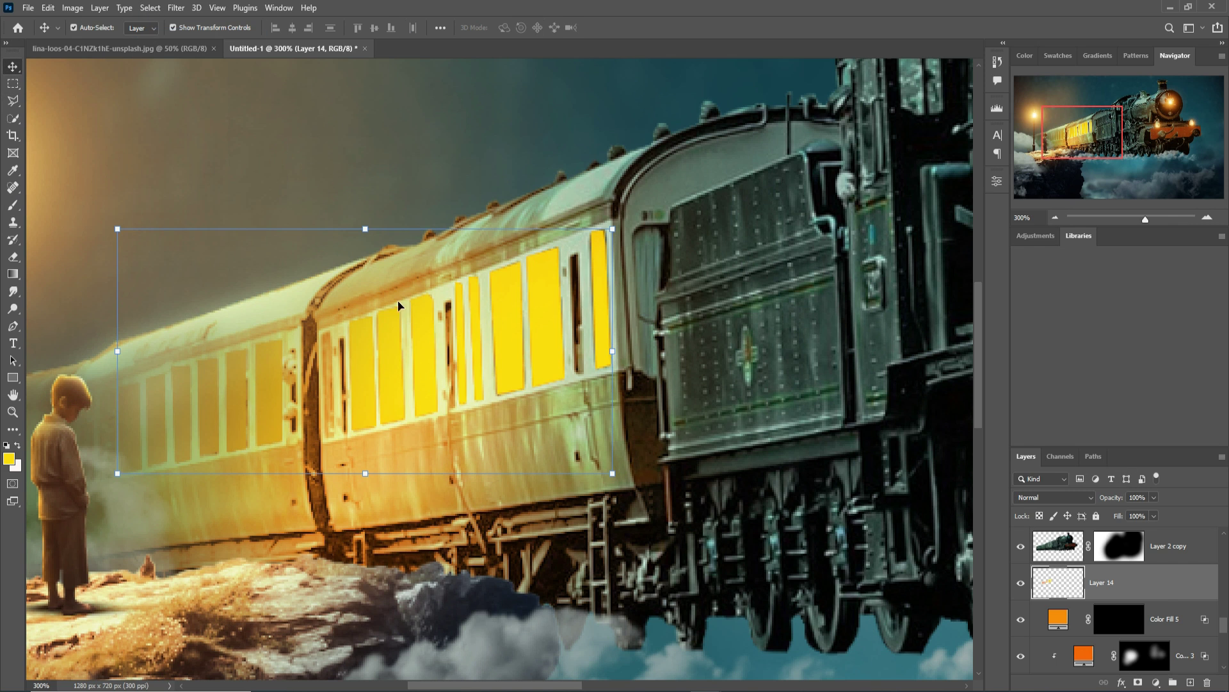
- Choose a cloud-shaped brush, enlarge it to 900 px, and try a yellow stamp beyond the train's front
{"action": "key", "text": "ctrl+1"}
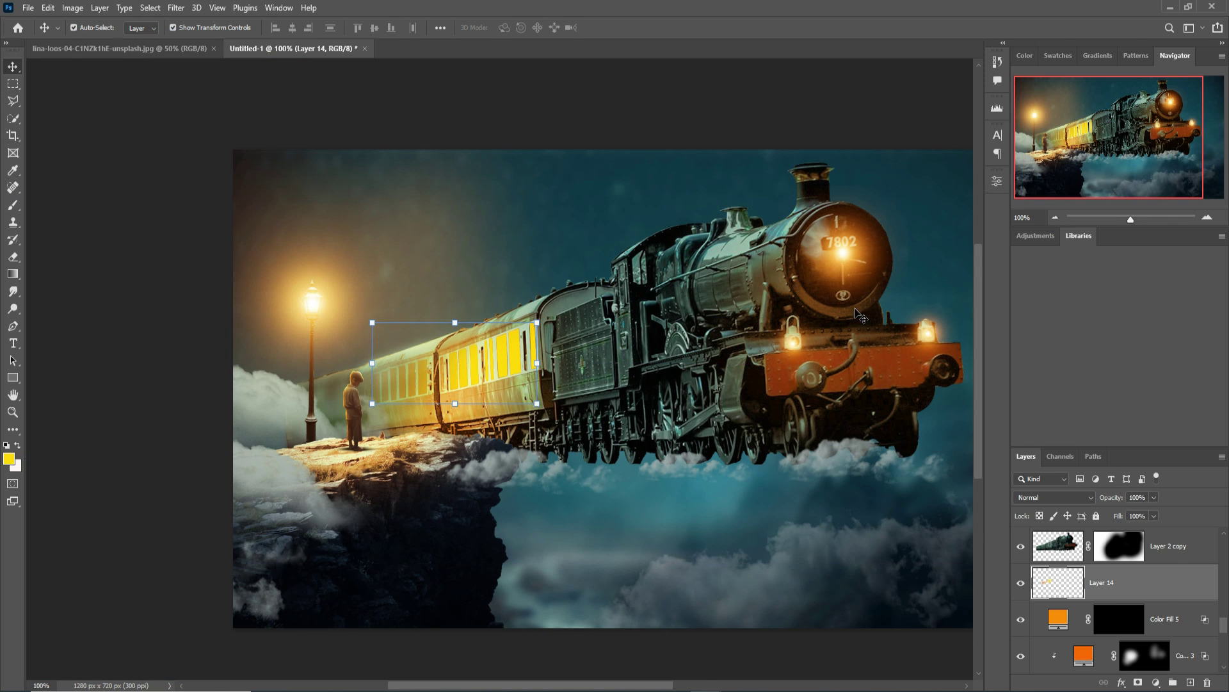
{"action": "key", "text": "ctrl+0"}
{"action": "left_click", "coordinate": [13, 204]}
{"action": "left_click", "coordinate": [94, 29]}
{"action": "left_click", "coordinate": [69, 150]}
{"action": "key", "text": "Return"}
{"action": "key", "text": "ctrl+1"}
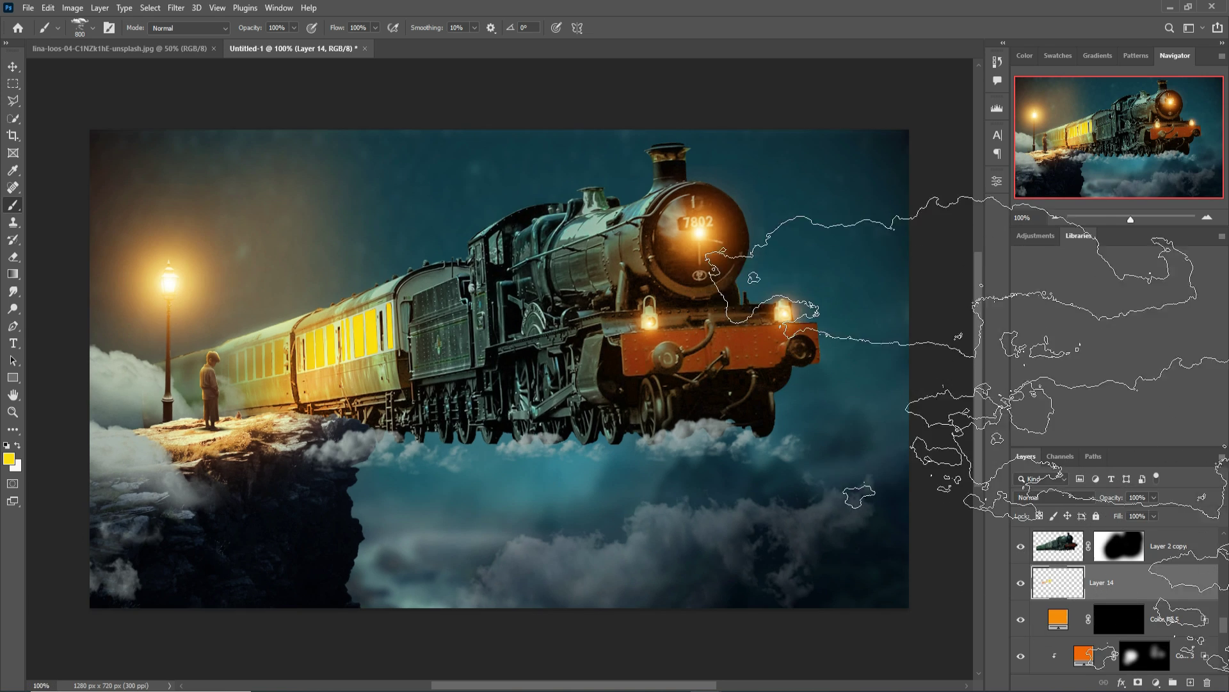
{"action": "key", "text": "bracketright"}
{"action": "left_click", "coordinate": [960, 405]}
{"action": "key", "text": "ctrl+z"}
- Set the brush colour to grey-blue and stamp clouds across the sky ahead of the train and its front wheels
{"action": "left_click", "coordinate": [17, 445]}
{"action": "left_click", "coordinate": [9, 458]}
{"action": "left_click", "coordinate": [600, 561]}
{"action": "left_click", "coordinate": [902, 314]}
{"action": "key", "text": "Return"}
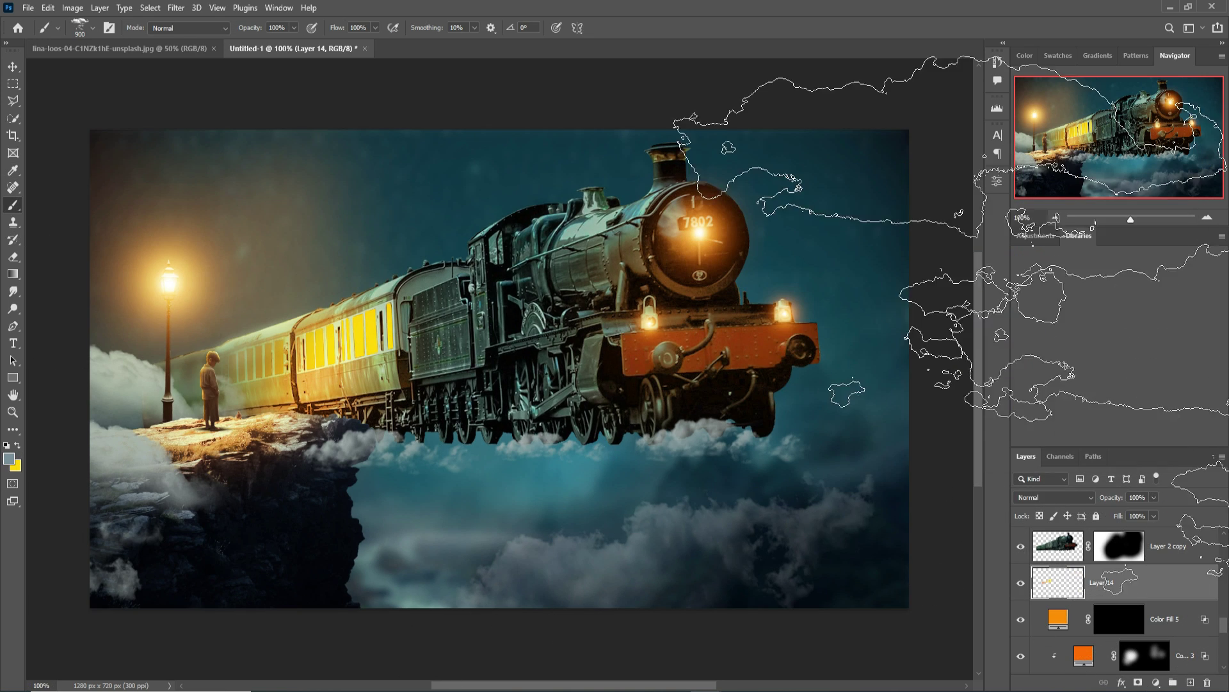
{"action": "left_click", "coordinate": [852, 397]}
{"action": "key", "text": "v"}
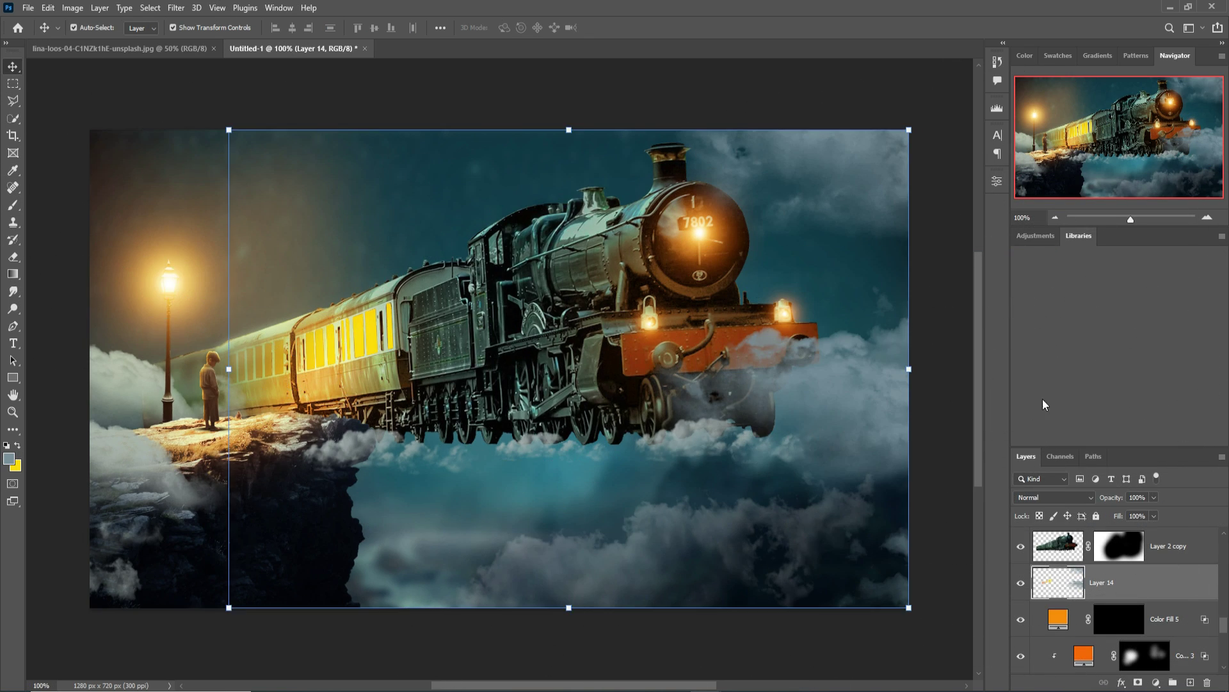
{"action": "left_click", "coordinate": [959, 244]}
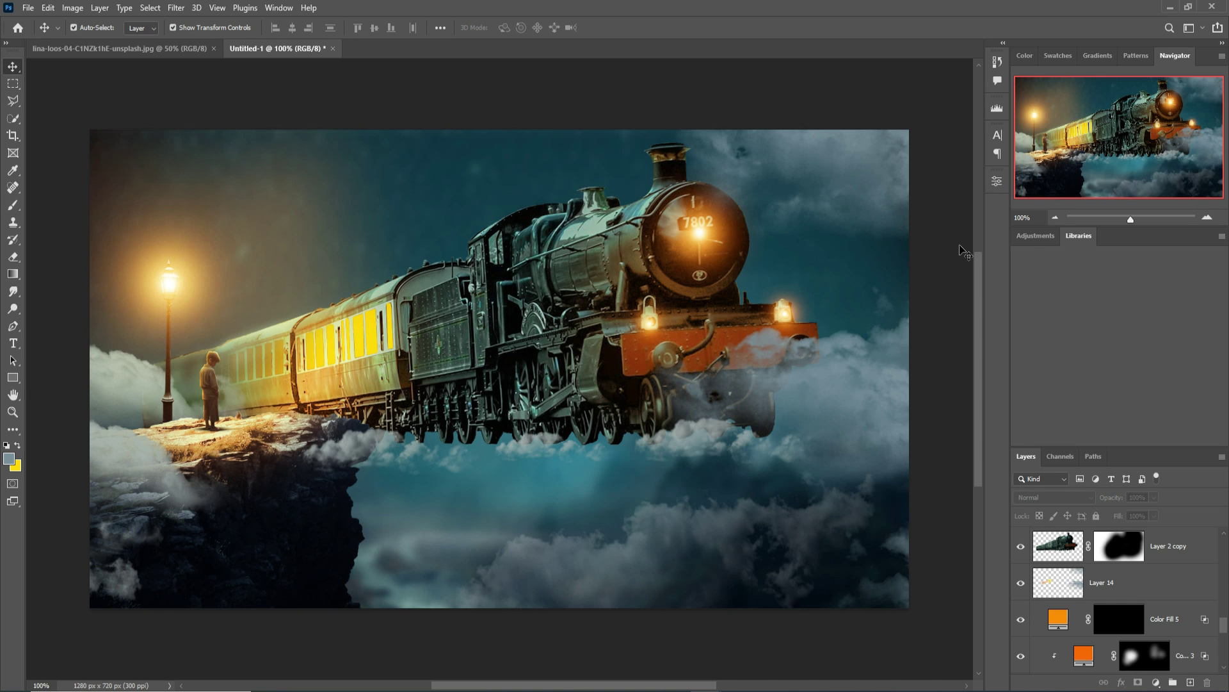
- Stamp all visible layers into a new layer above Color Fill 4 and convert it to a smart object
{"action": "scroll", "coordinate": [1172, 552], "scroll_direction": "up", "scroll_amount": 6}
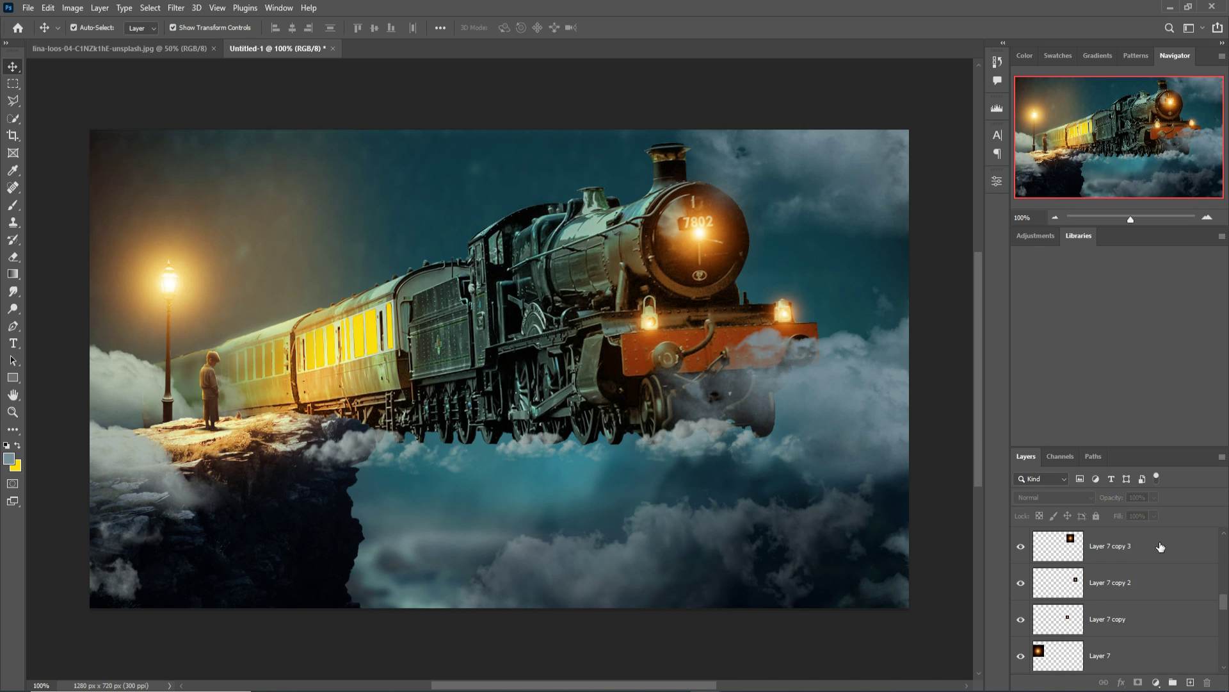
{"action": "scroll", "coordinate": [1160, 547], "scroll_direction": "up", "scroll_amount": 3}
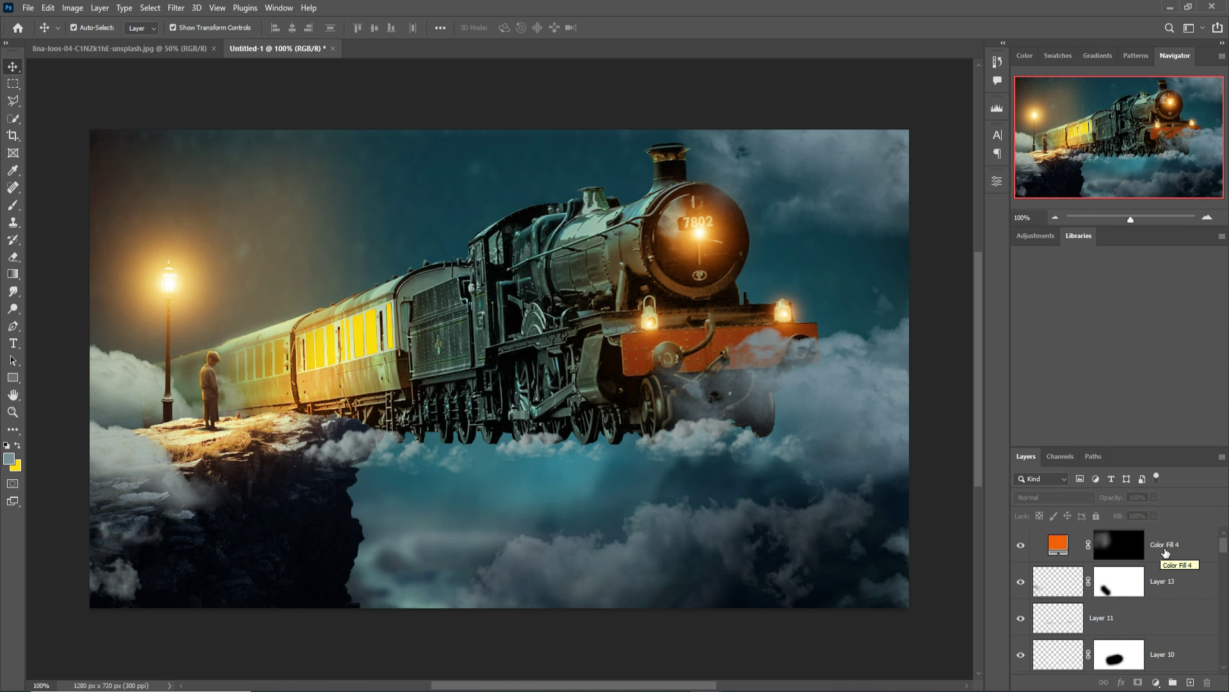
{"action": "left_click", "coordinate": [1193, 552]}
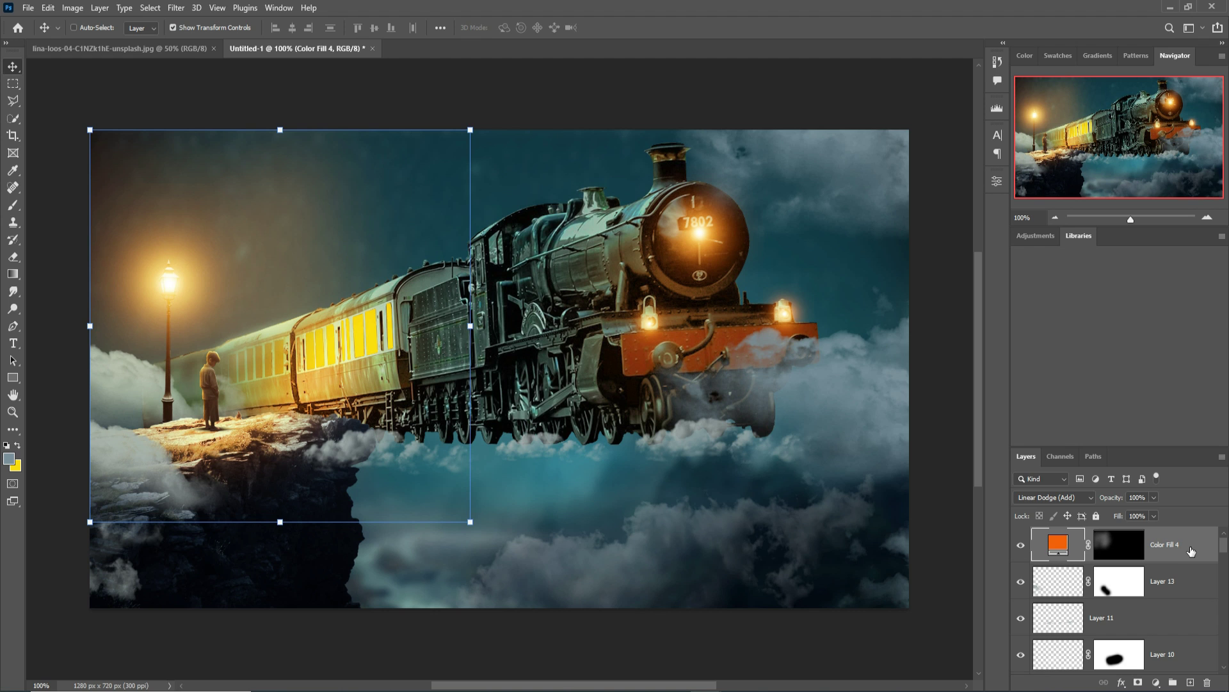
{"action": "key", "text": "ctrl+shift+alt+n"}
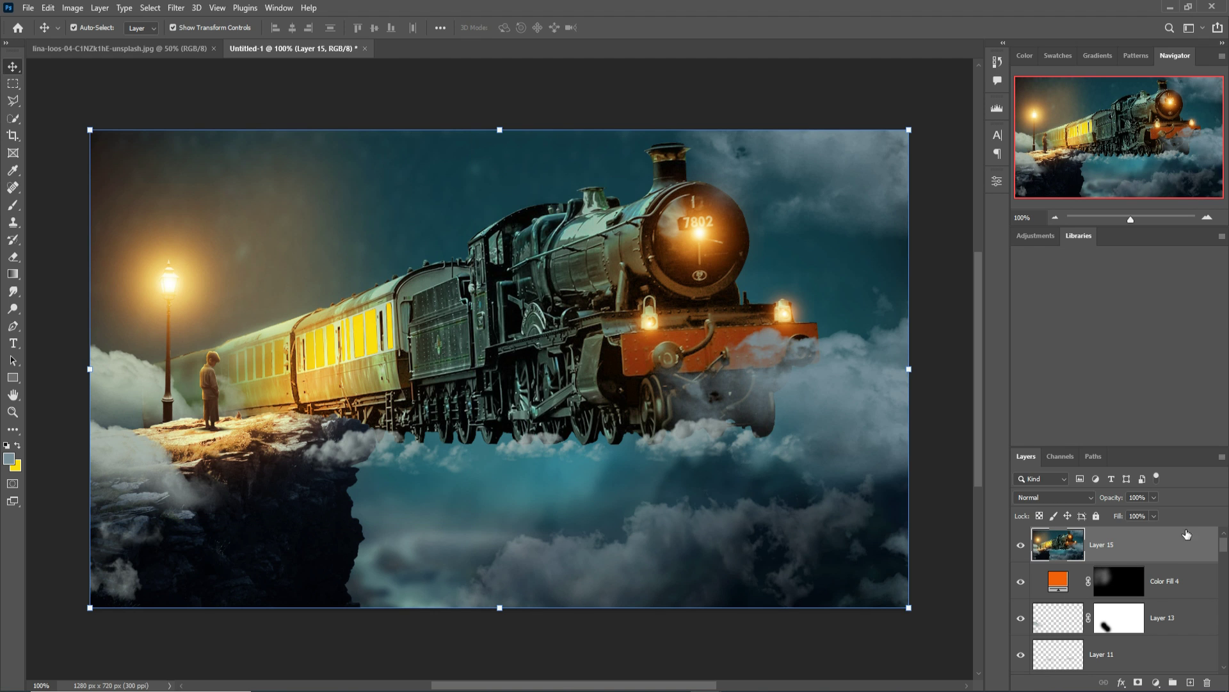
{"action": "right_click", "coordinate": [1155, 535]}
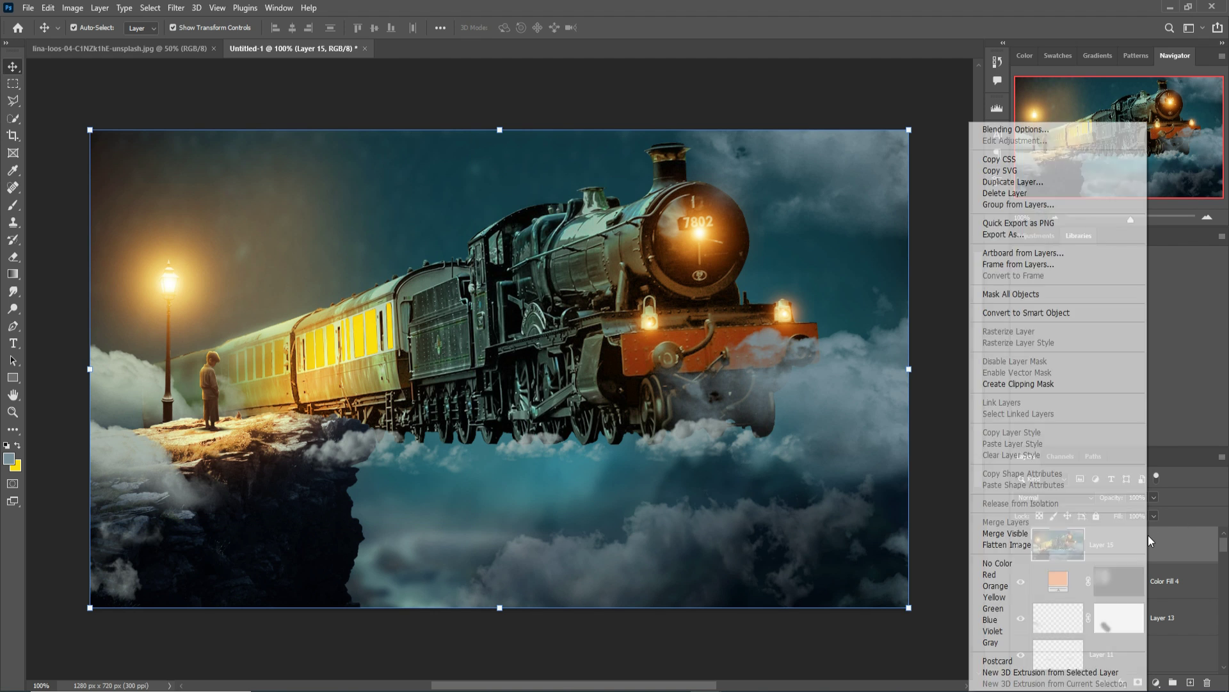
{"action": "left_click", "coordinate": [1015, 314]}
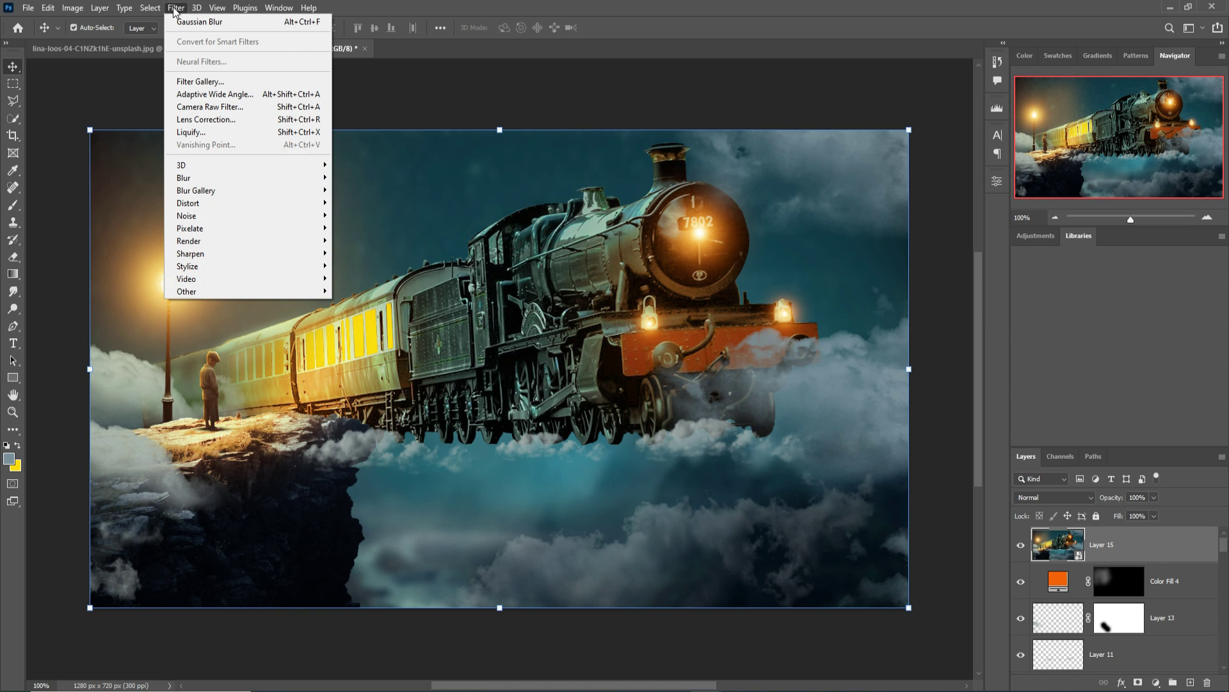
- Open the Camera Raw Filter and set Exposure -0.35, Contrast +12, Highlights +12, Shadows -6, Whites +9, Blacks -8, with slightly more Saturation
{"action": "left_click", "coordinate": [200, 81]}
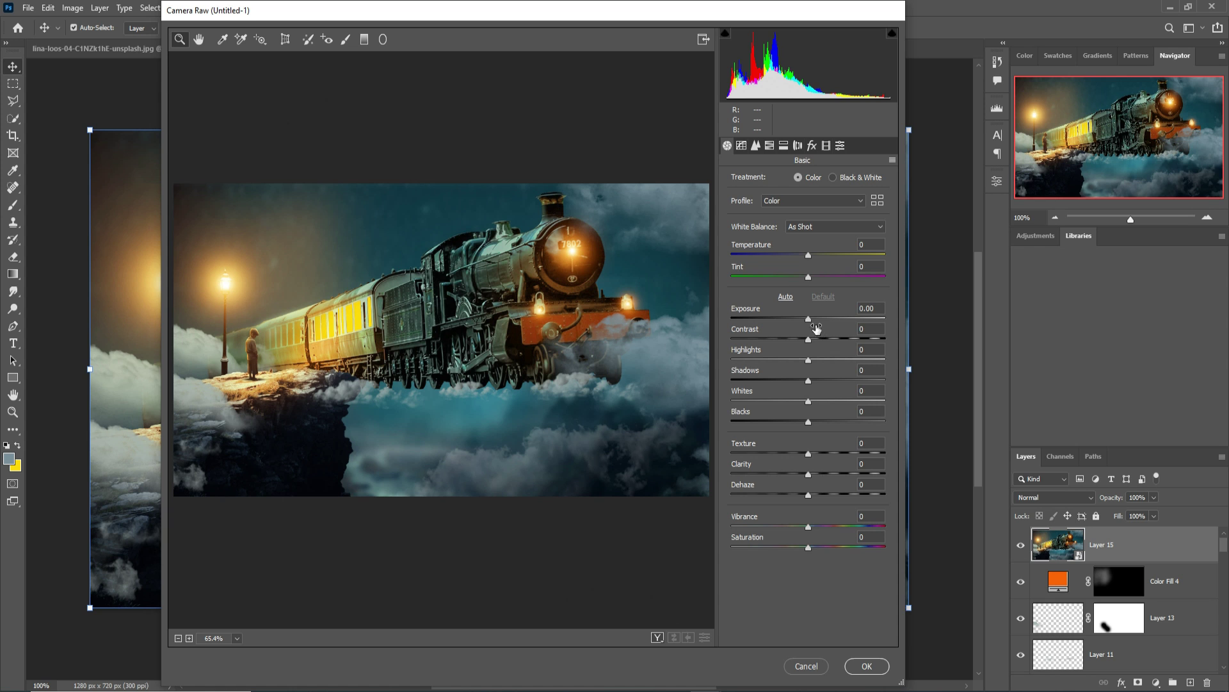
{"action": "left_click", "coordinate": [807, 319]}
{"action": "left_click_drag", "start_coordinate": [807, 320], "coordinate": [806, 421]}
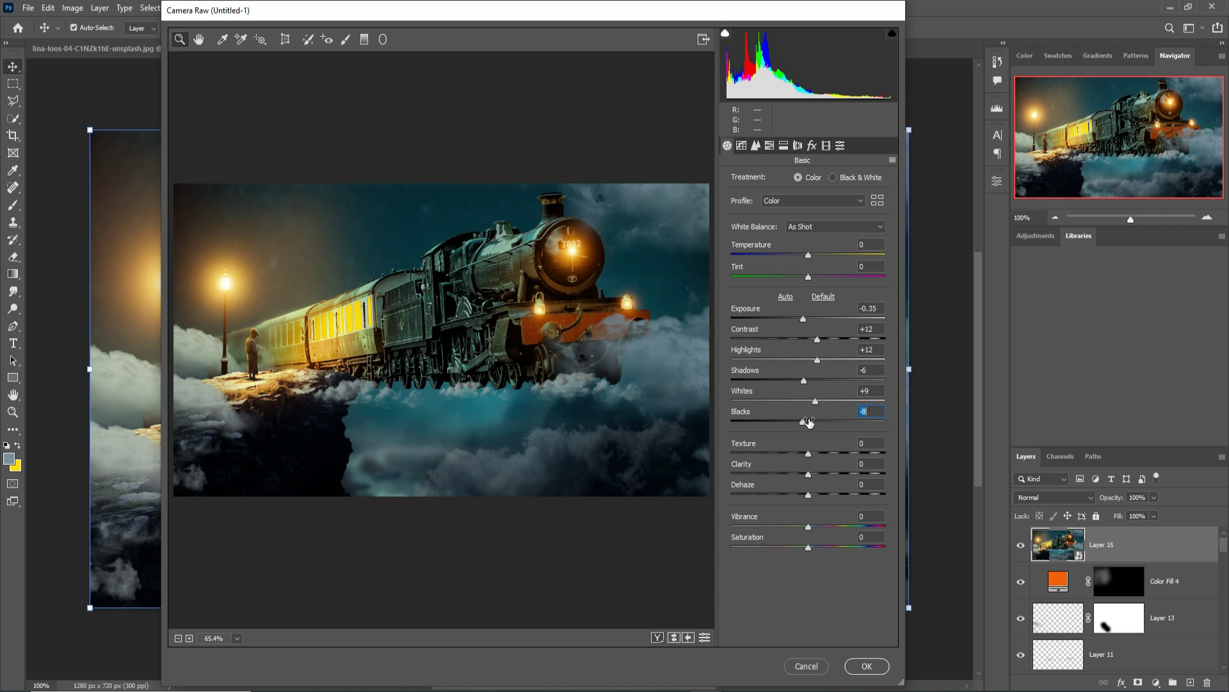
{"action": "left_click_drag", "start_coordinate": [809, 549], "coordinate": [813, 549]}
- Set the parametric tone curve to Highlights +8, Lights +8, Darks -6 and Shadows +12, and increase the sharpening amount
{"action": "left_click", "coordinate": [743, 145]}
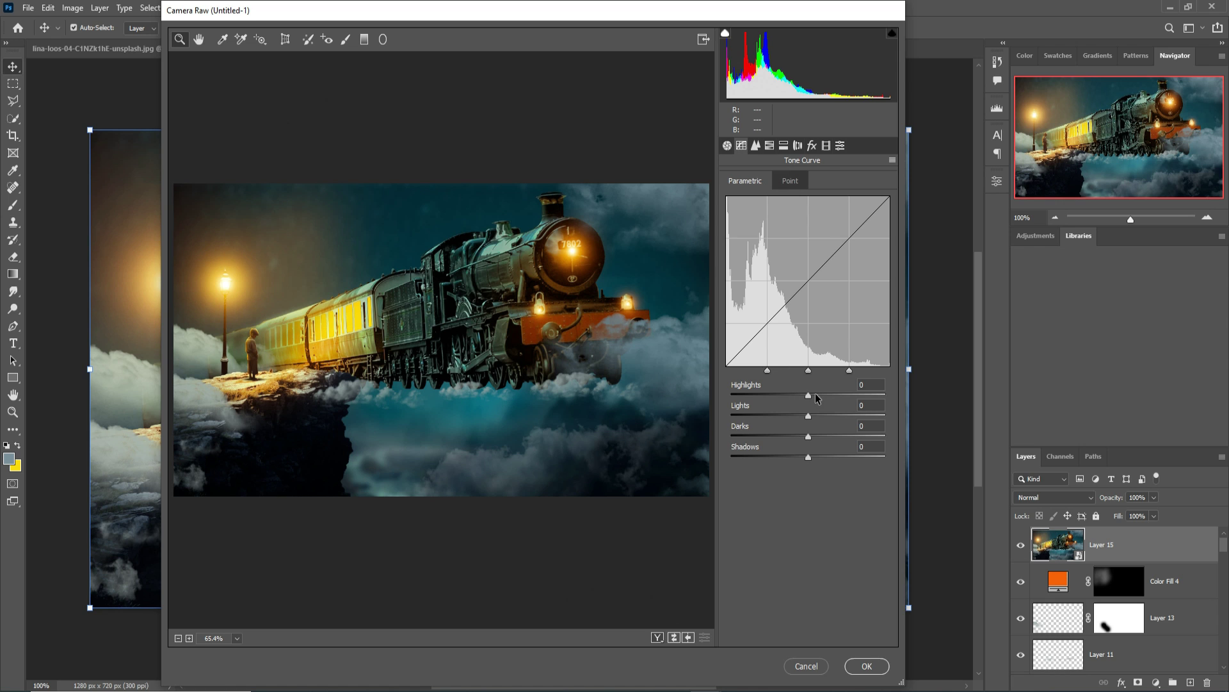
{"action": "left_click_drag", "start_coordinate": [810, 397], "coordinate": [820, 456]}
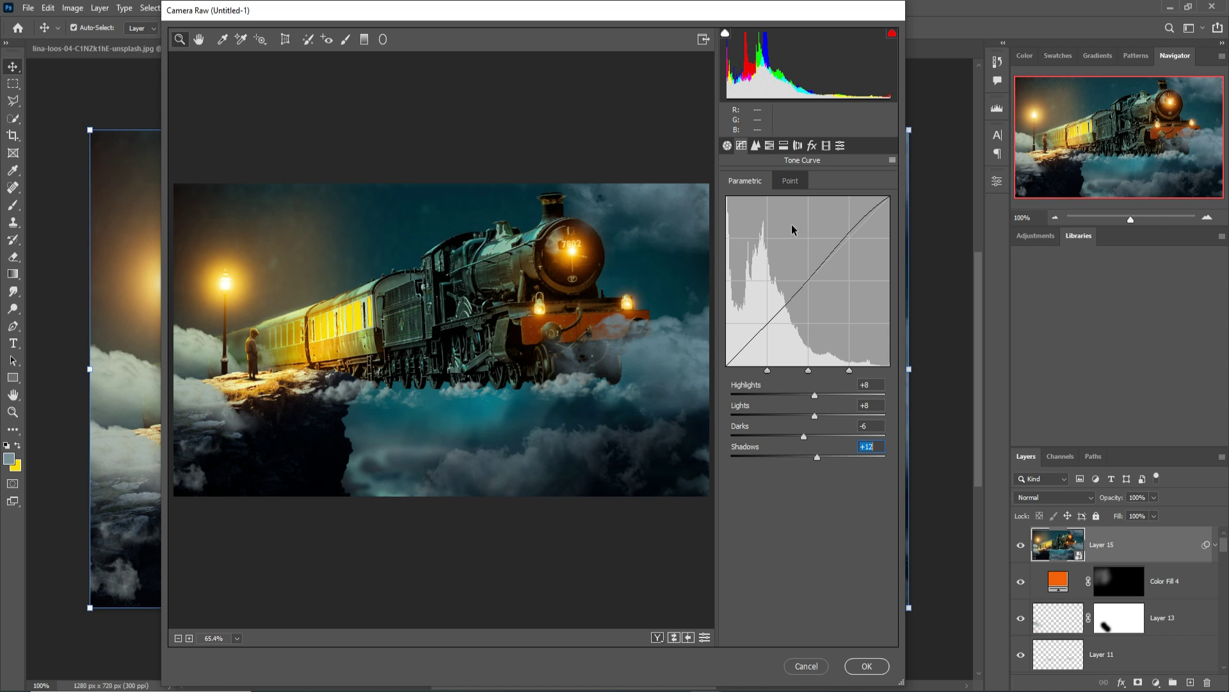
{"action": "left_click", "coordinate": [760, 148]}
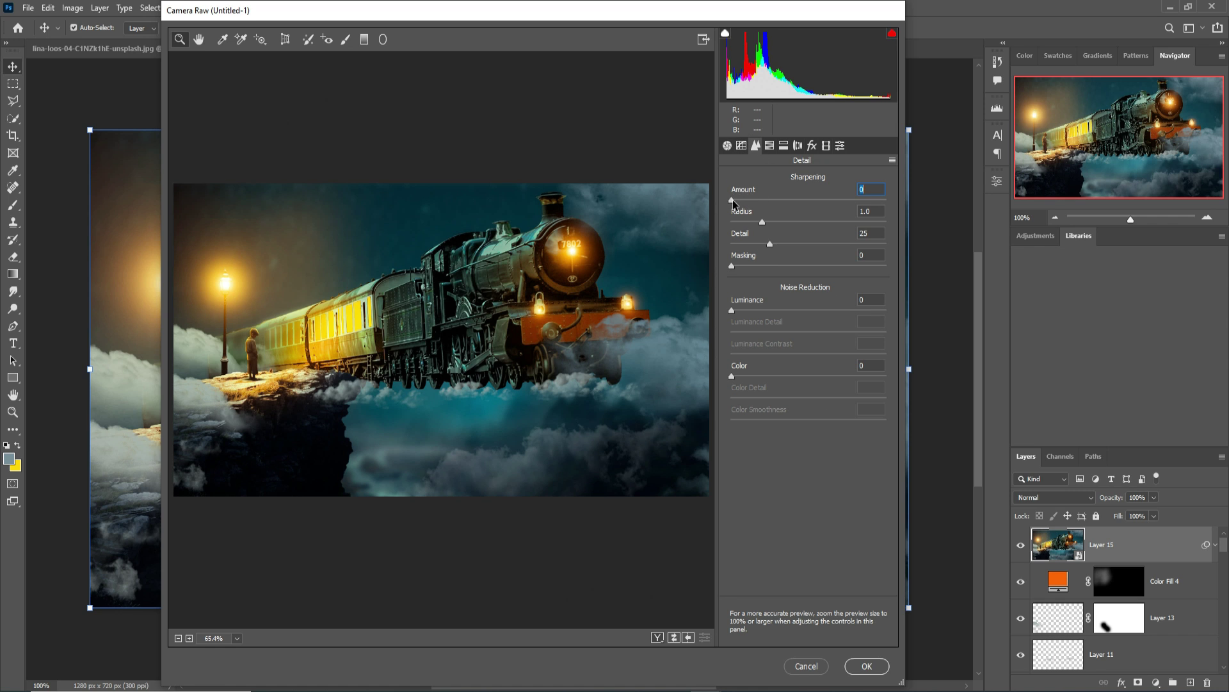
{"action": "left_click_drag", "start_coordinate": [732, 199], "coordinate": [789, 209]}
- Apply a post-crop vignette of -10 and split toning with highlights hue 44, saturation 4 and shadows hue 209, saturation 10
{"action": "left_click", "coordinate": [811, 145]}
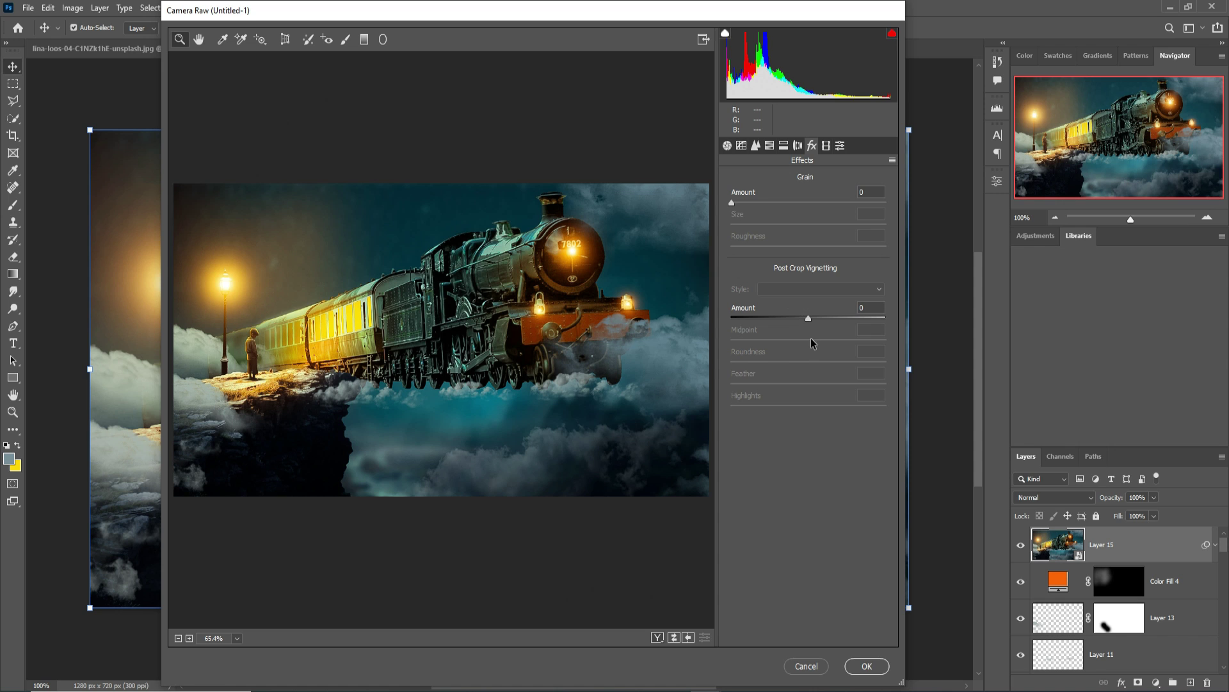
{"action": "left_click_drag", "start_coordinate": [809, 318], "coordinate": [800, 318]}
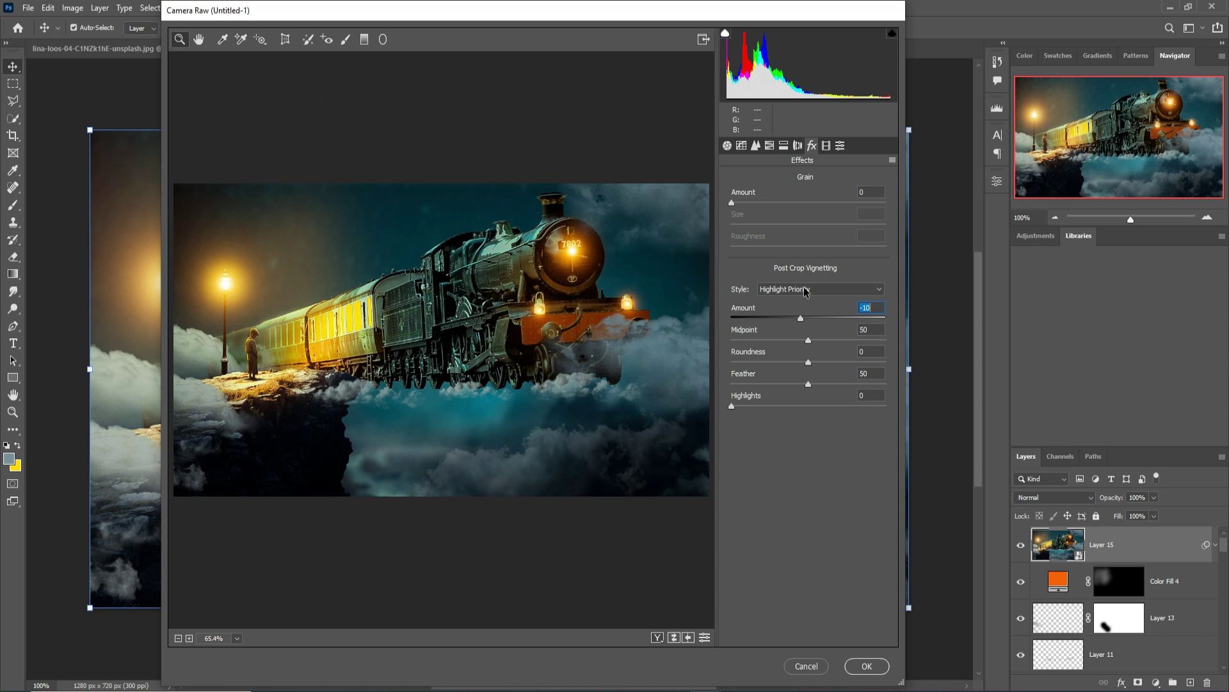
{"action": "left_click", "coordinate": [783, 146]}
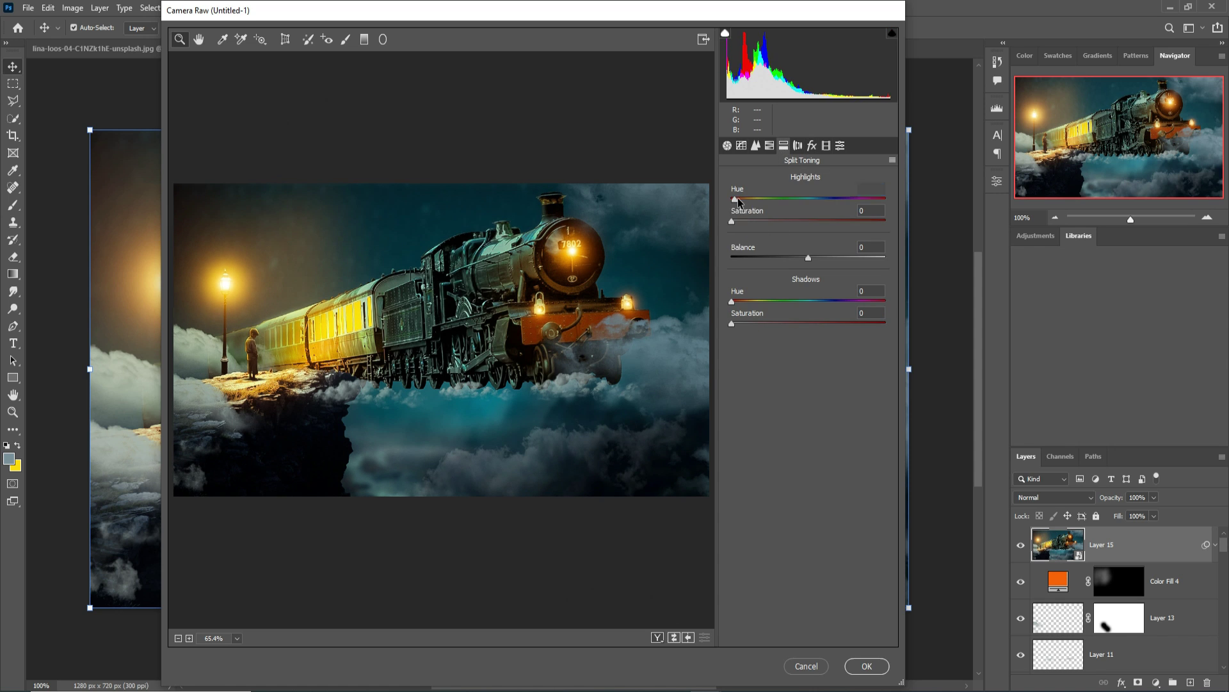
{"action": "left_click_drag", "start_coordinate": [732, 199], "coordinate": [752, 200]}
{"action": "left_click_drag", "start_coordinate": [732, 301], "coordinate": [821, 304]}
{"action": "left_click_drag", "start_coordinate": [732, 324], "coordinate": [750, 324]}
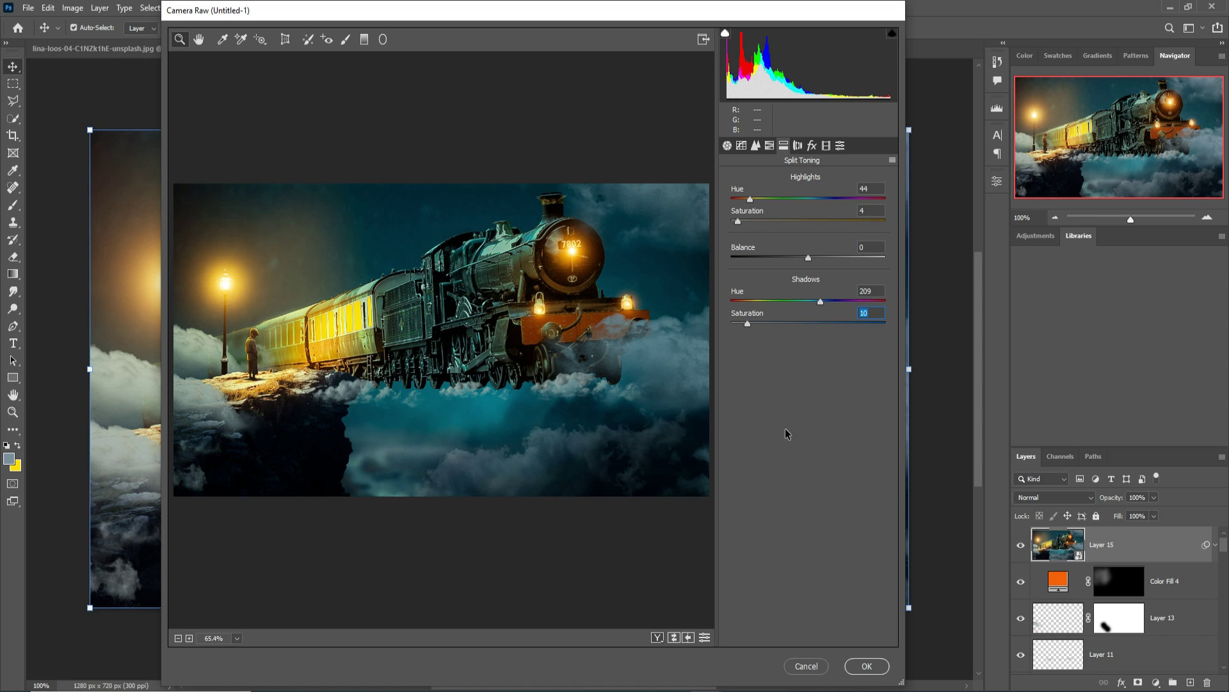
{"action": "left_click", "coordinate": [868, 669]}
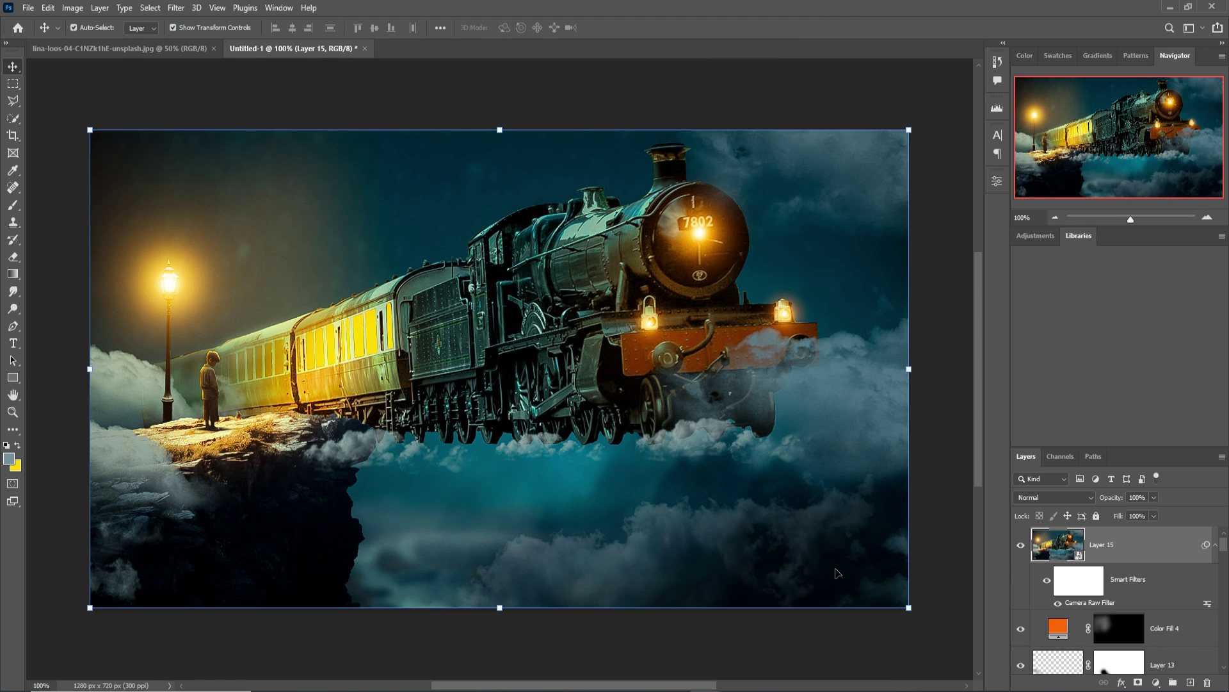